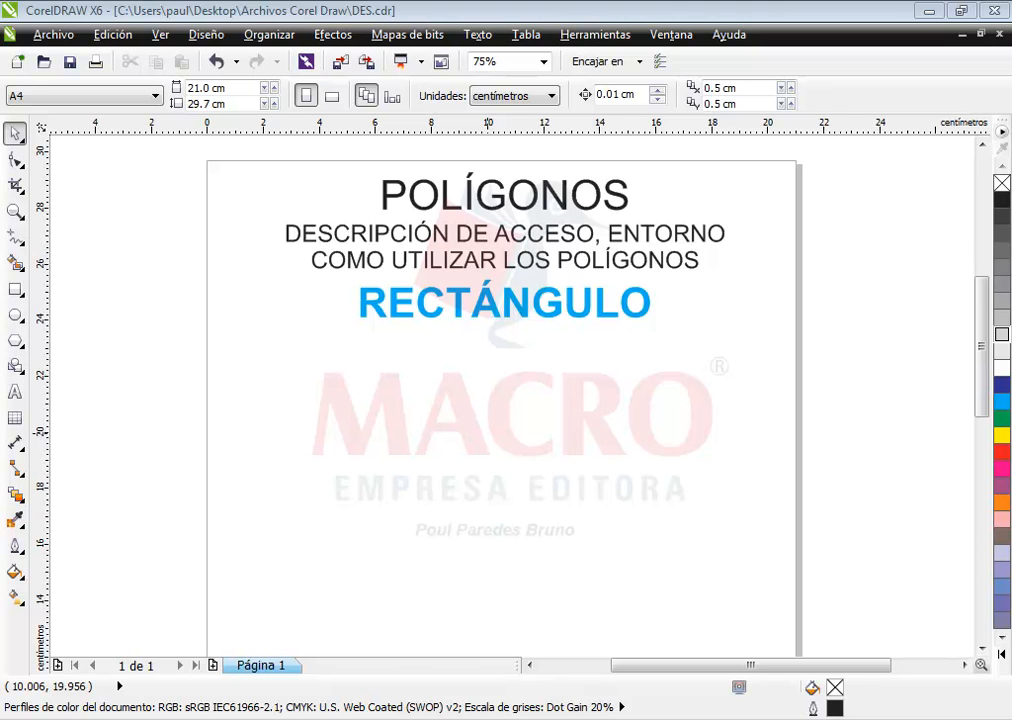
# Step: Draw a horizontal rectangle about 6.2 × 2.3 cm, a vertical one about 2 × 6.4 cm and a square about 6.5 cm below the titles
pyautogui.click(16, 290)
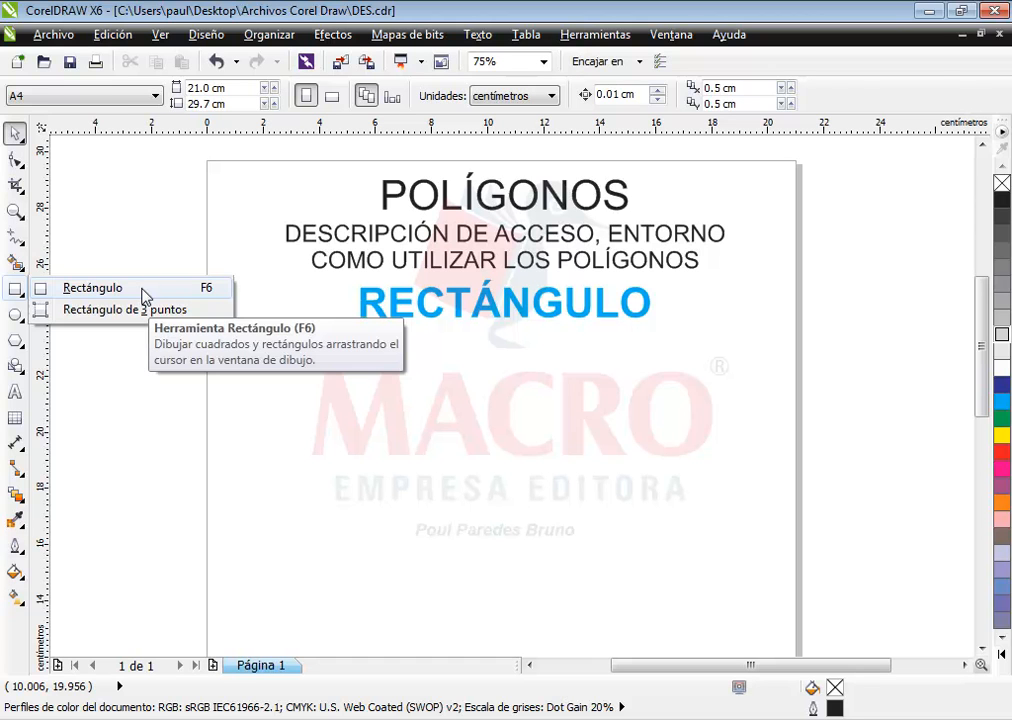
pyautogui.click(144, 297)
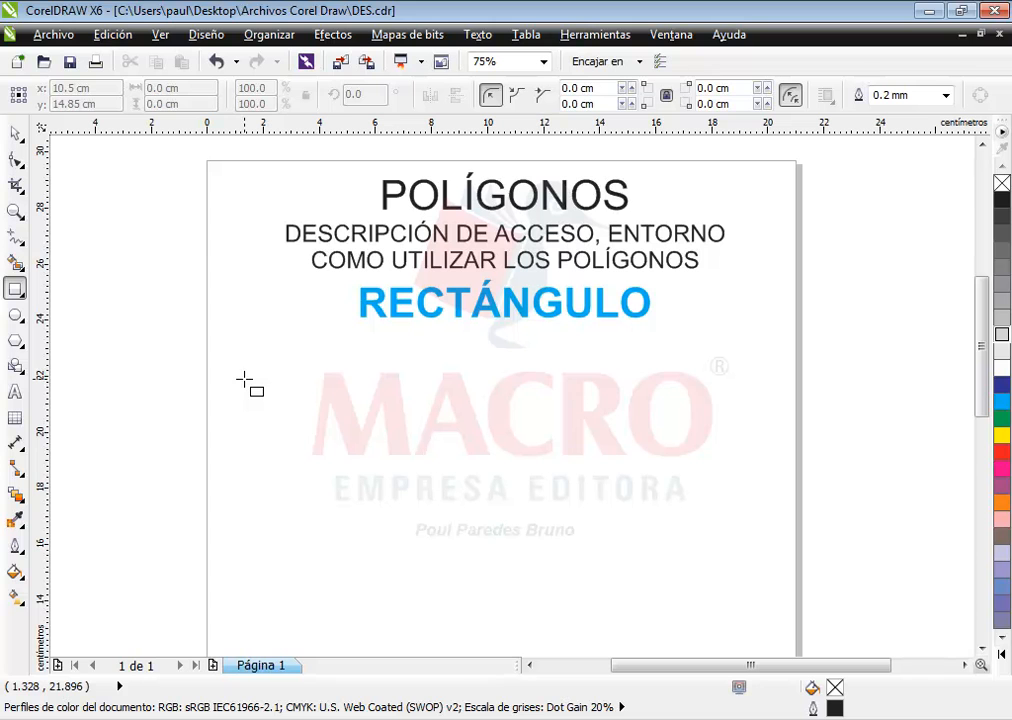
pyautogui.moveTo(256, 372)
pyautogui.mouseDown()
pyautogui.moveTo(401, 457)
pyautogui.moveTo(527, 455)
pyautogui.moveTo(455, 452)
pyautogui.moveTo(430, 435)
pyautogui.mouseUp()
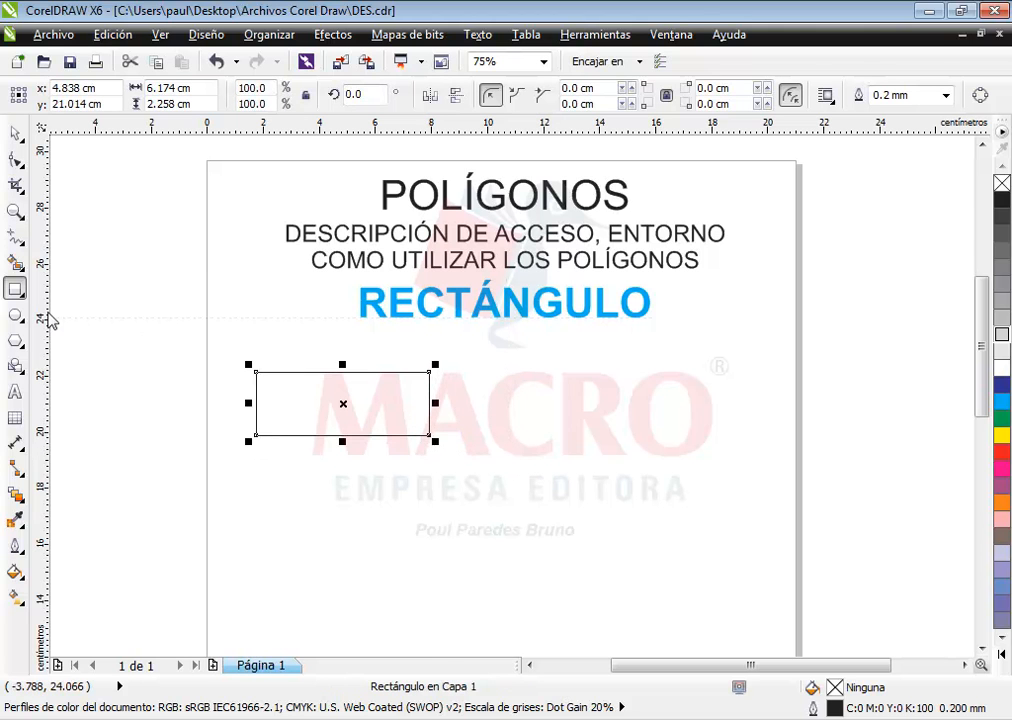
pyautogui.moveTo(450, 373); pyautogui.dragTo(506, 552)
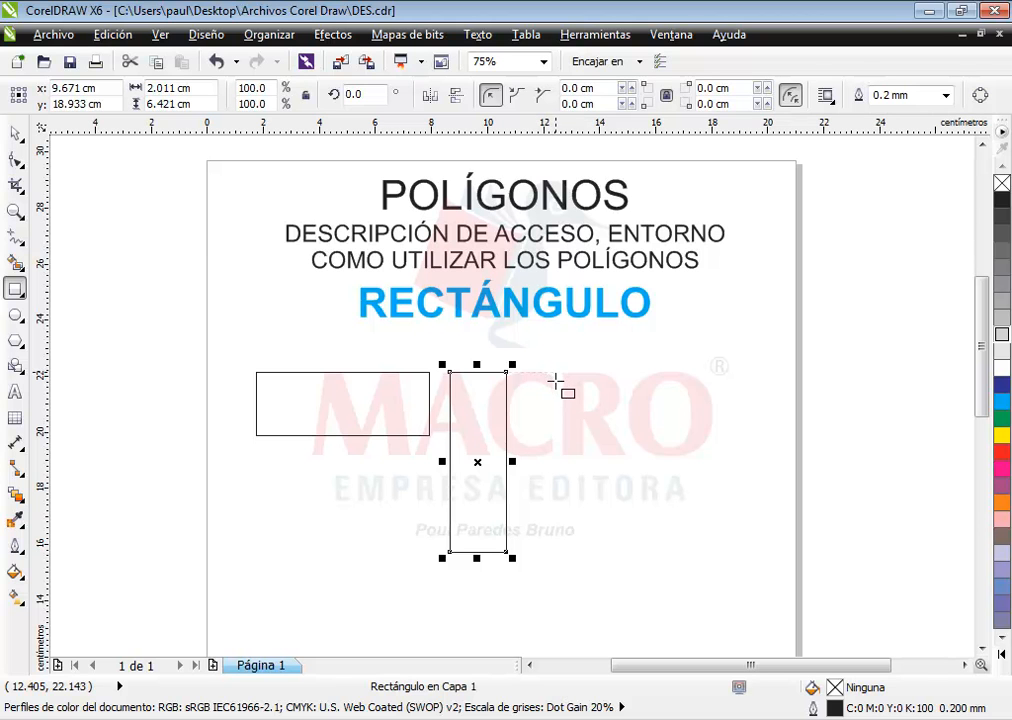
pyautogui.moveTo(535, 404); pyautogui.dragTo(685, 588)
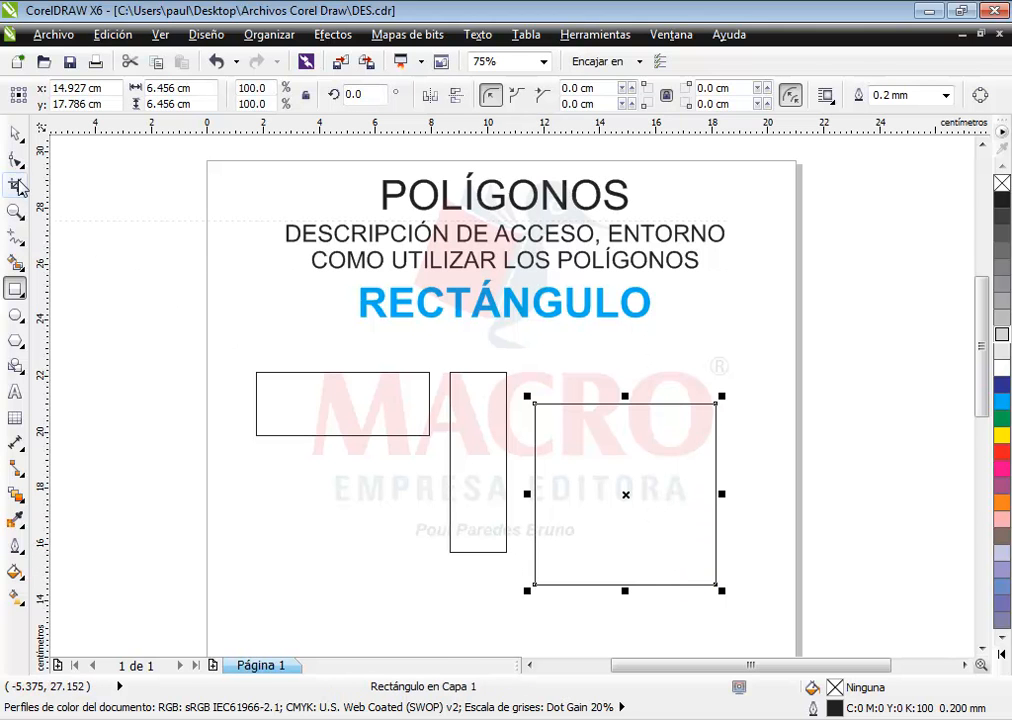
# Step: Reposition the three rectangles, shifting the horizontal one down, the vertical one slightly up and the square outward and down
pyautogui.click(20, 138)
pyautogui.moveTo(20, 162)
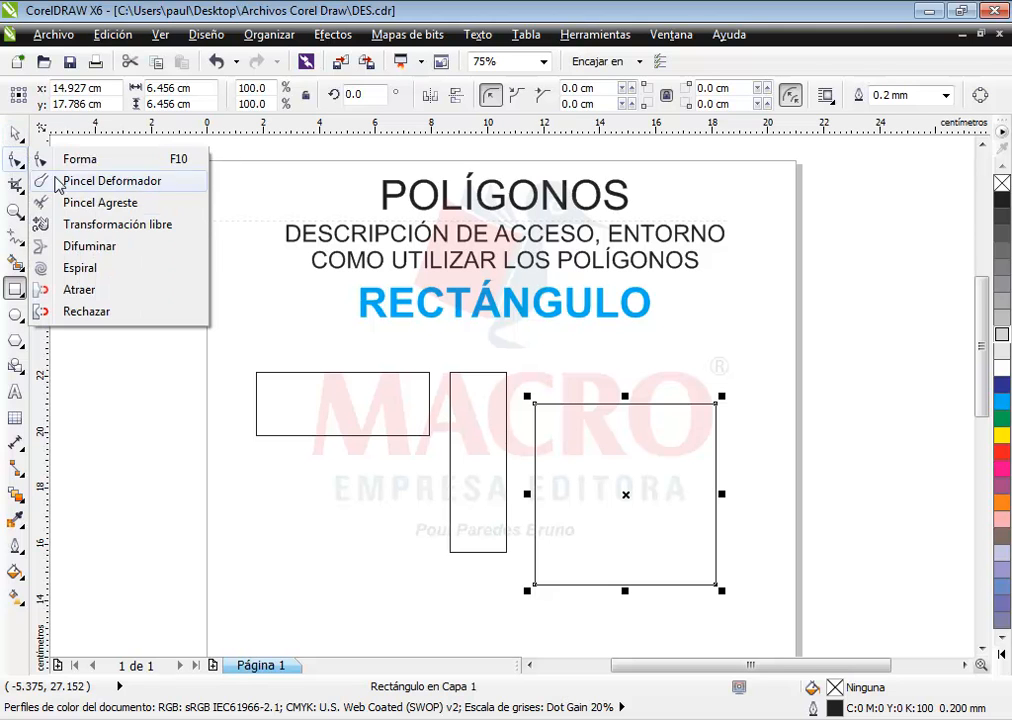
pyautogui.click(328, 412)
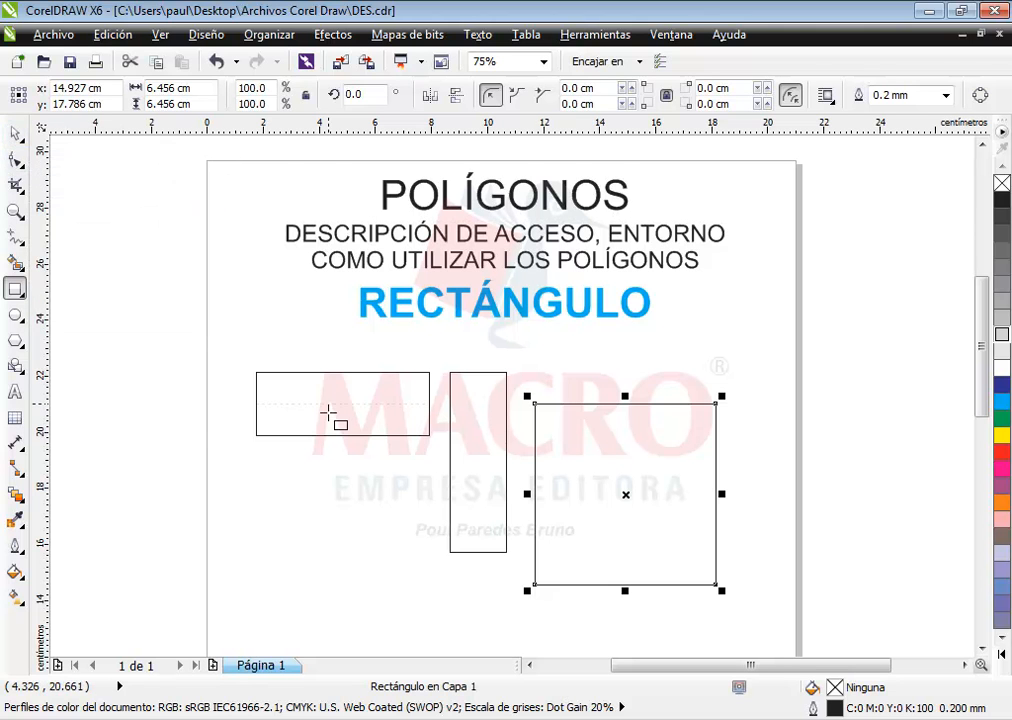
pyautogui.click(15, 133)
pyautogui.click(296, 423)
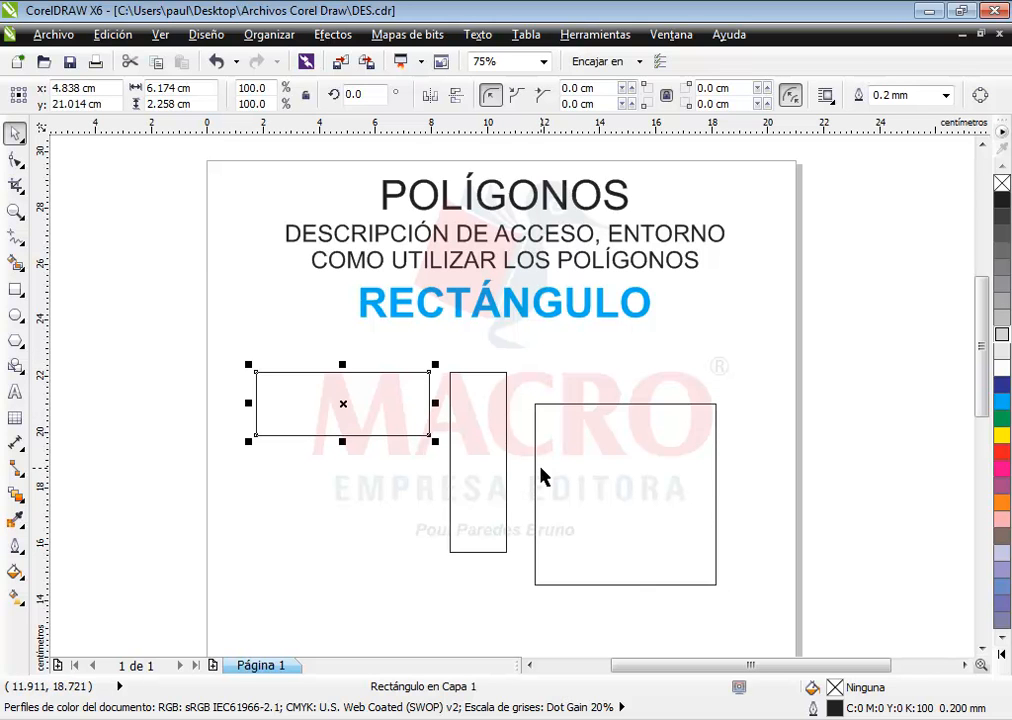
pyautogui.moveTo(369, 391); pyautogui.dragTo(342, 464)
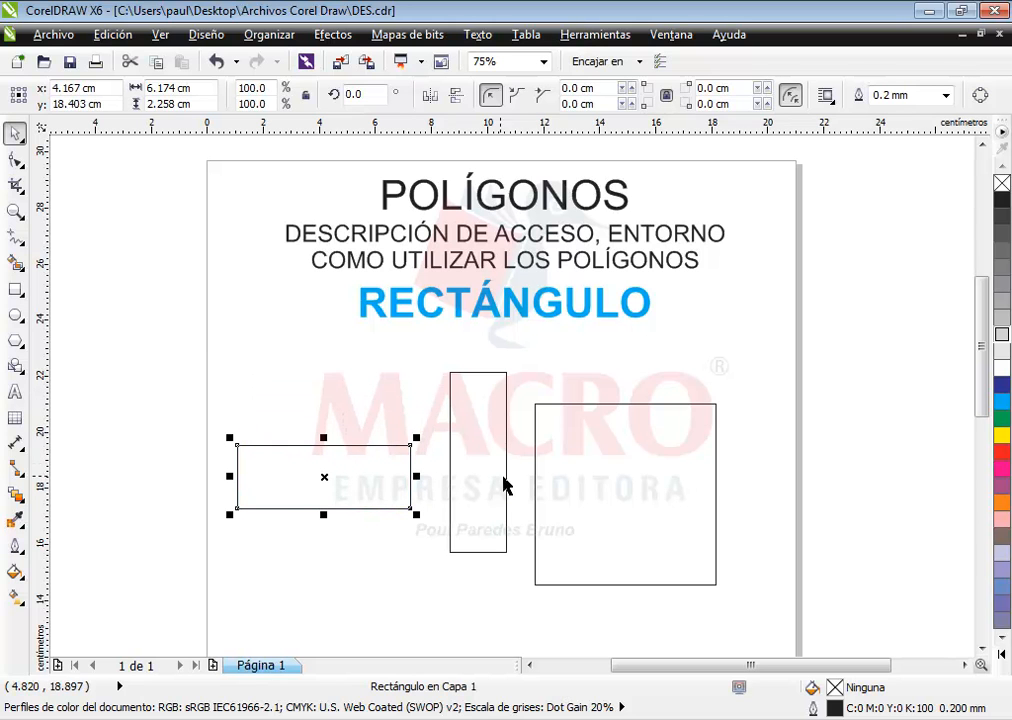
pyautogui.moveTo(465, 477)
pyautogui.mouseDown()
pyautogui.moveTo(463, 509)
pyautogui.moveTo(465, 477)
pyautogui.mouseUp()
pyautogui.moveTo(560, 569); pyautogui.dragTo(601, 515)
pyautogui.moveTo(626, 449); pyautogui.dragTo(639, 512)
pyautogui.moveTo(463, 513); pyautogui.dragTo(456, 456)
# Step: Fill the horizontal rectangle with red, the vertical one with cyan and the square with green
pyautogui.click(357, 479)
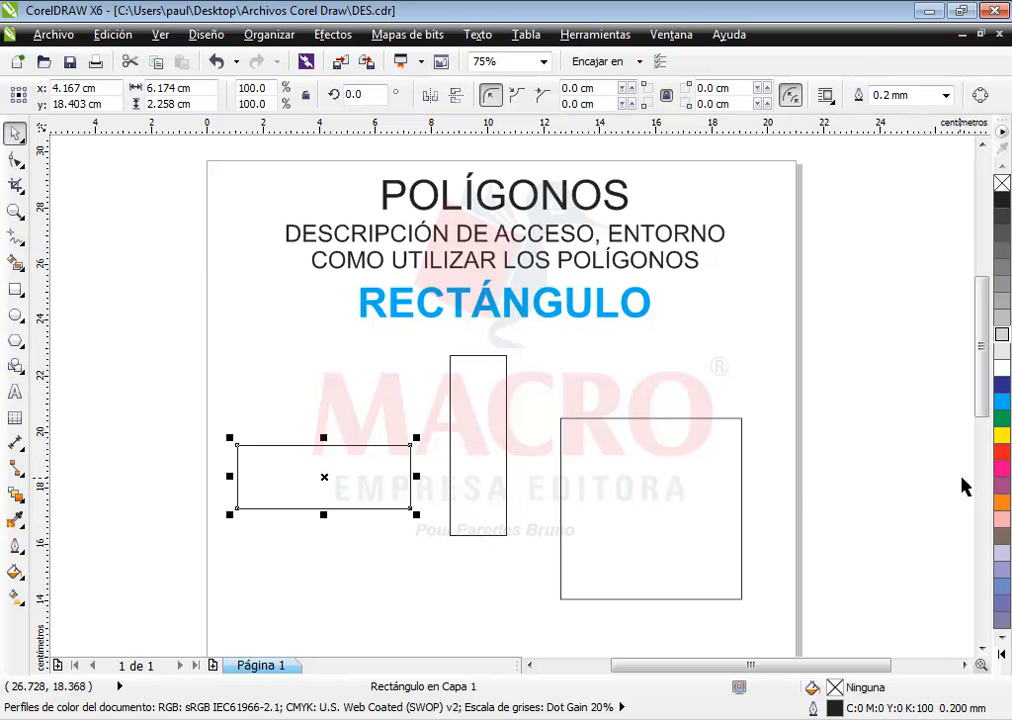
pyautogui.click(1001, 451)
pyautogui.click(505, 465)
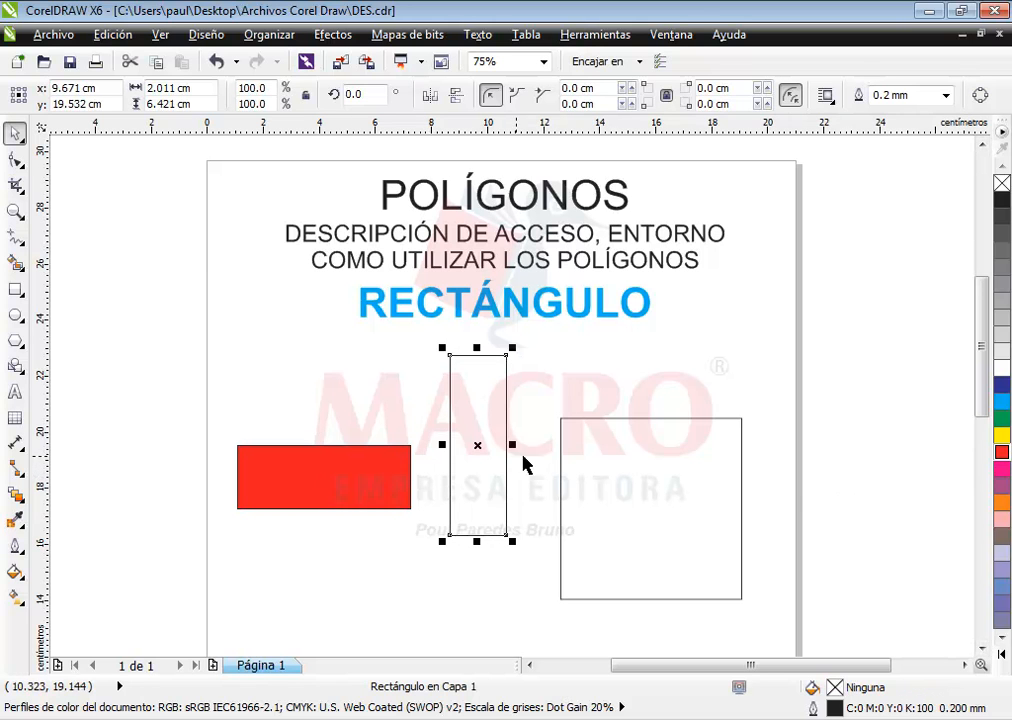
pyautogui.click(1001, 403)
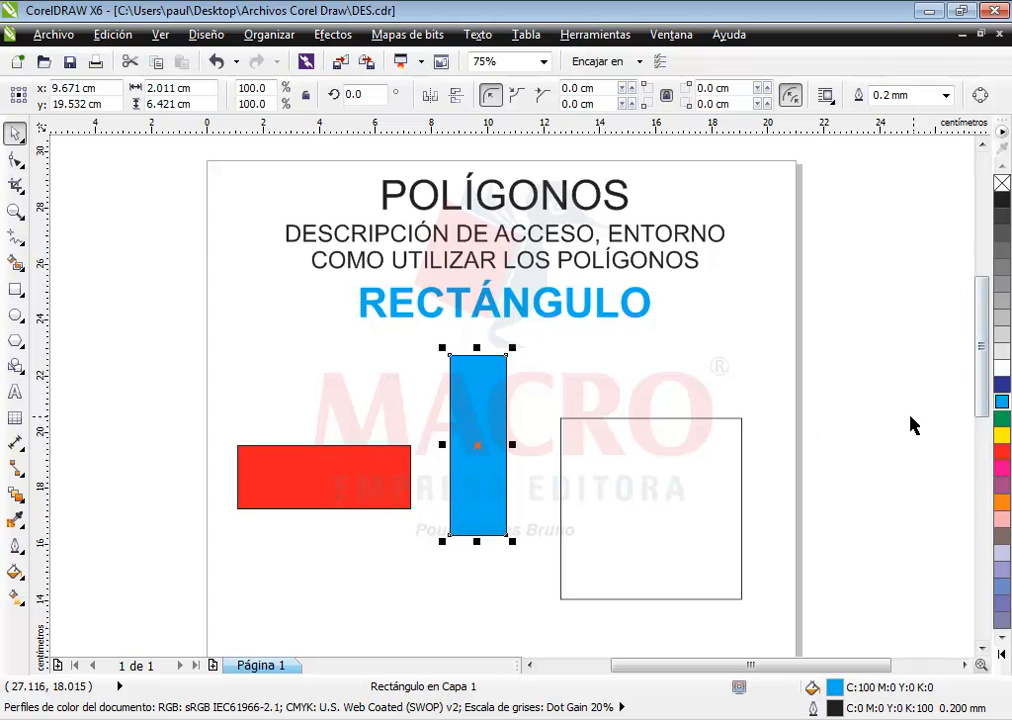
pyautogui.moveTo(472, 411); pyautogui.dragTo(485, 413)
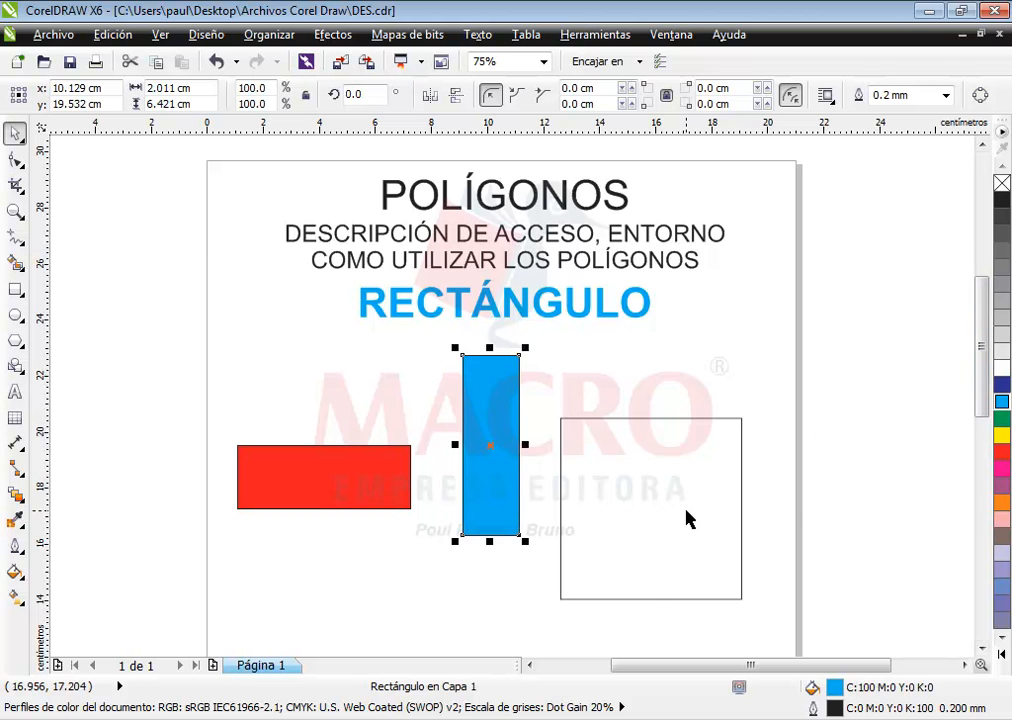
pyautogui.click(703, 513)
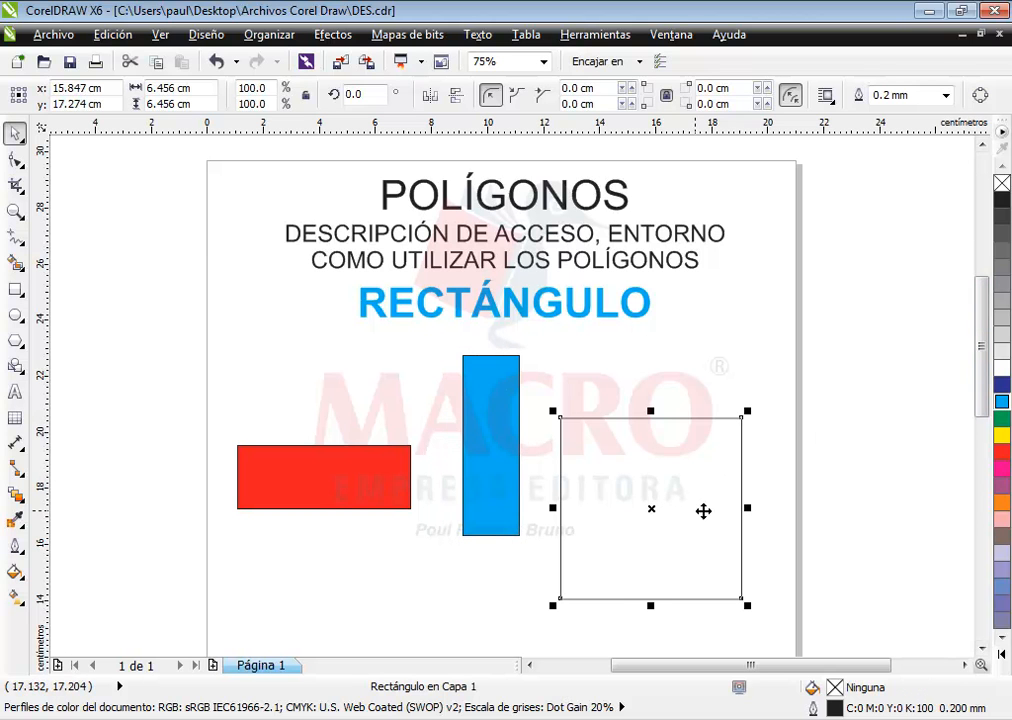
pyautogui.click(1001, 420)
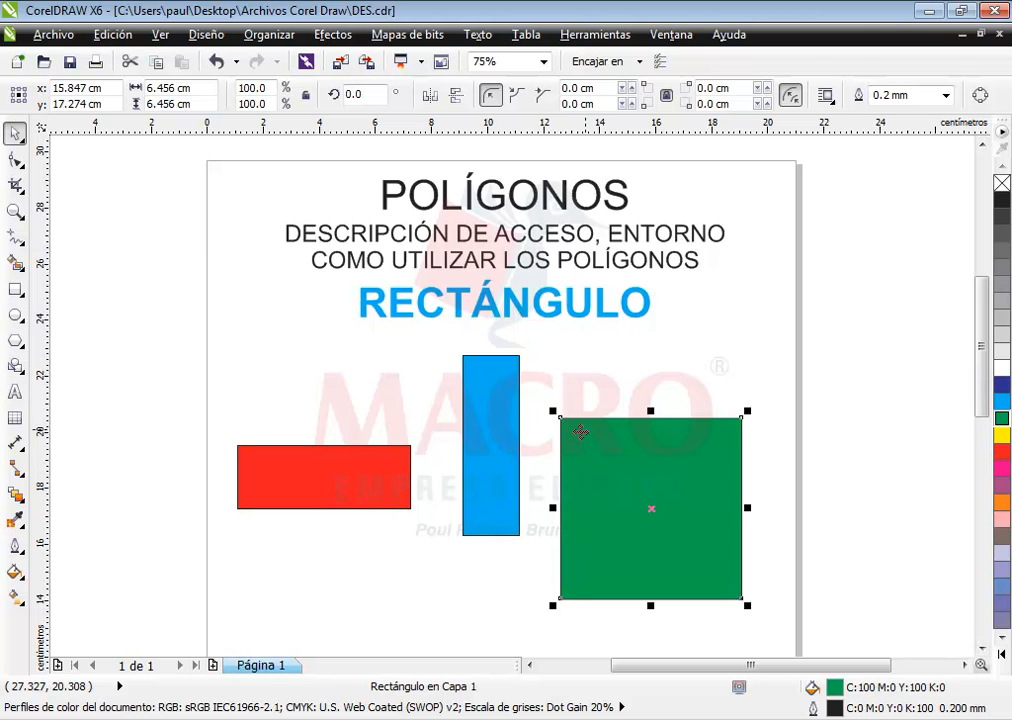
# Step: Color the outlines cyan on the red rectangle, red on the cyan rectangle and yellow on the green square
pyautogui.click(382, 481)
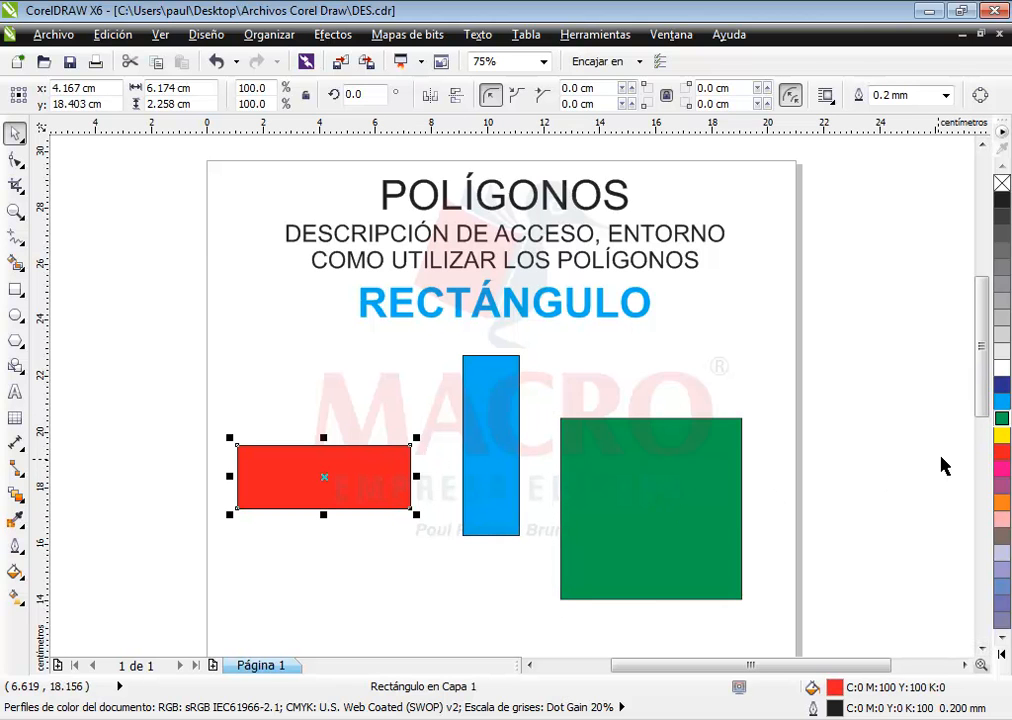
pyautogui.rightClick(1002, 406)
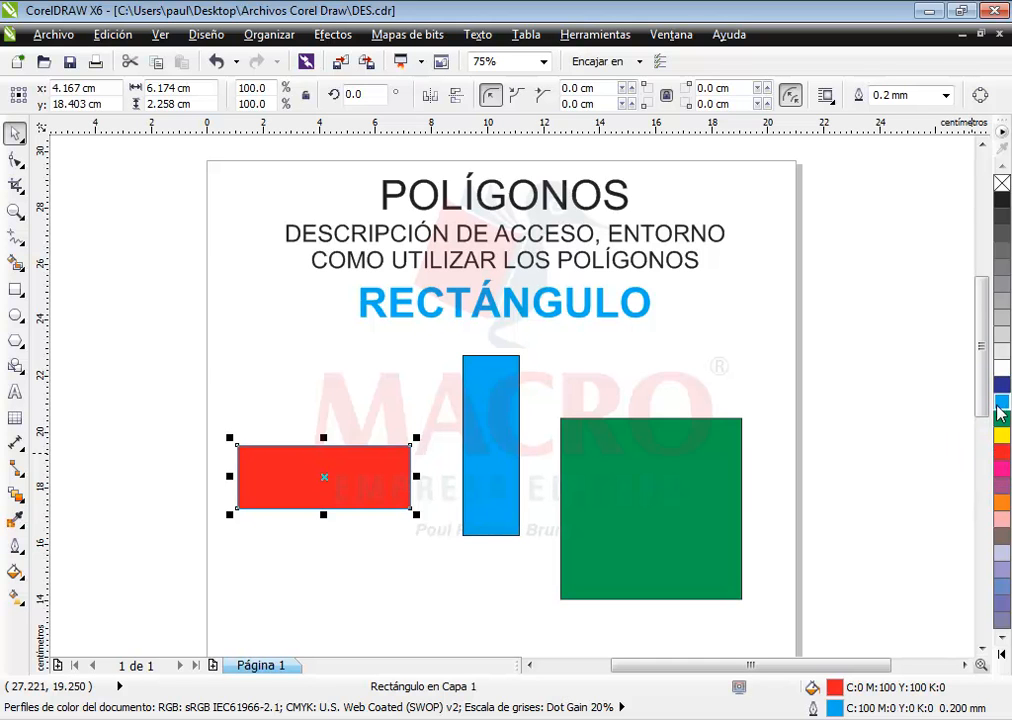
pyautogui.click(478, 446)
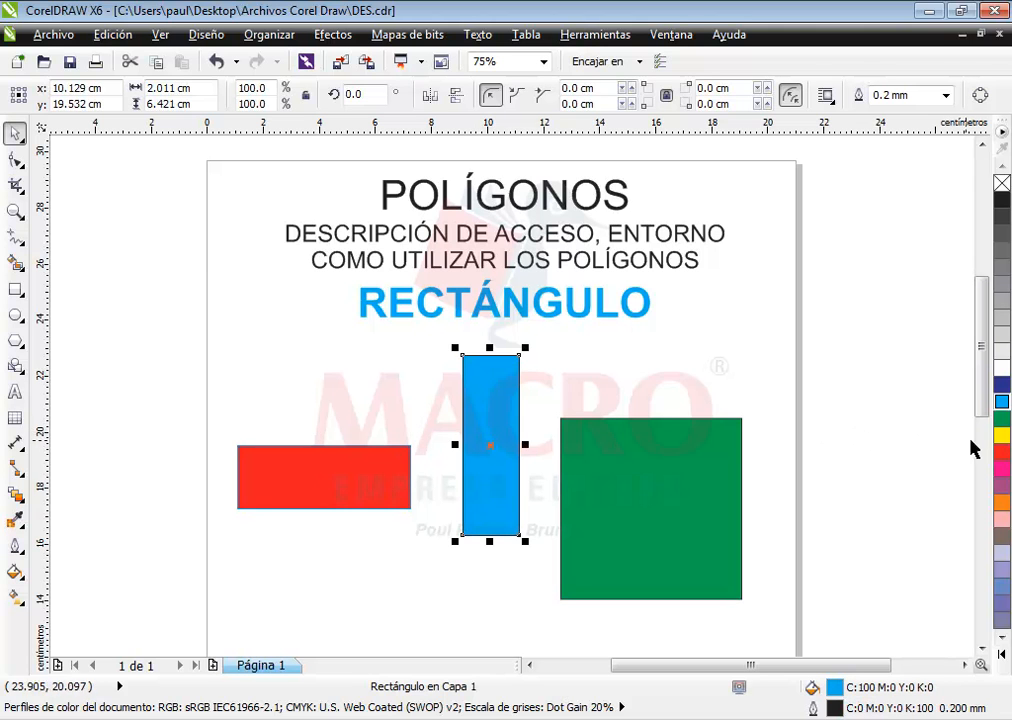
pyautogui.rightClick(1002, 450)
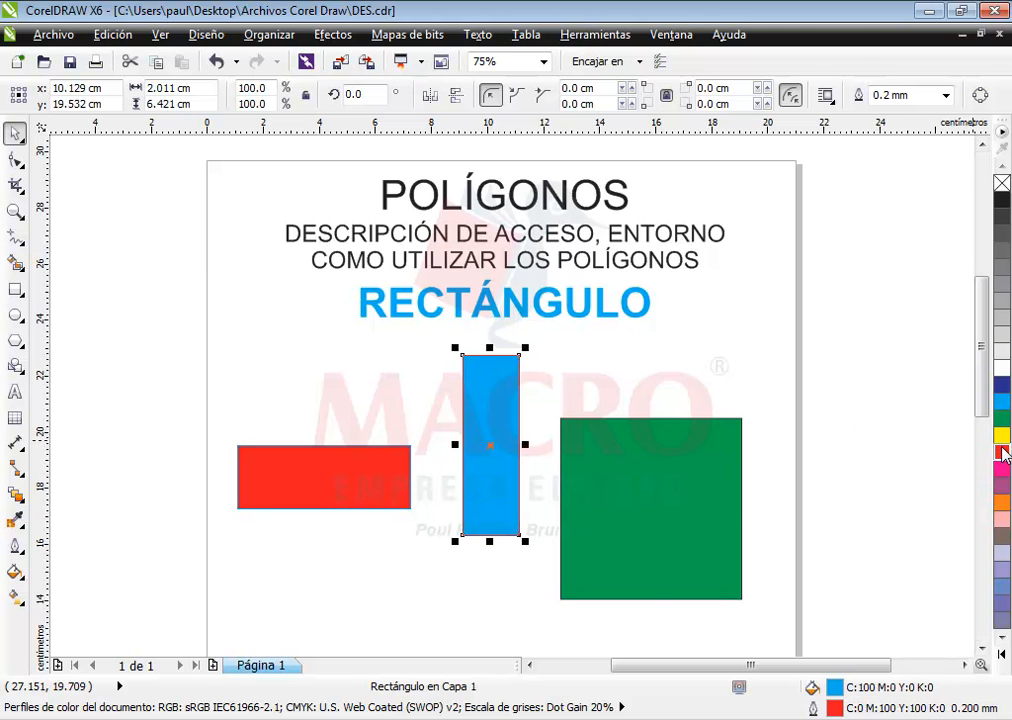
pyautogui.click(652, 532)
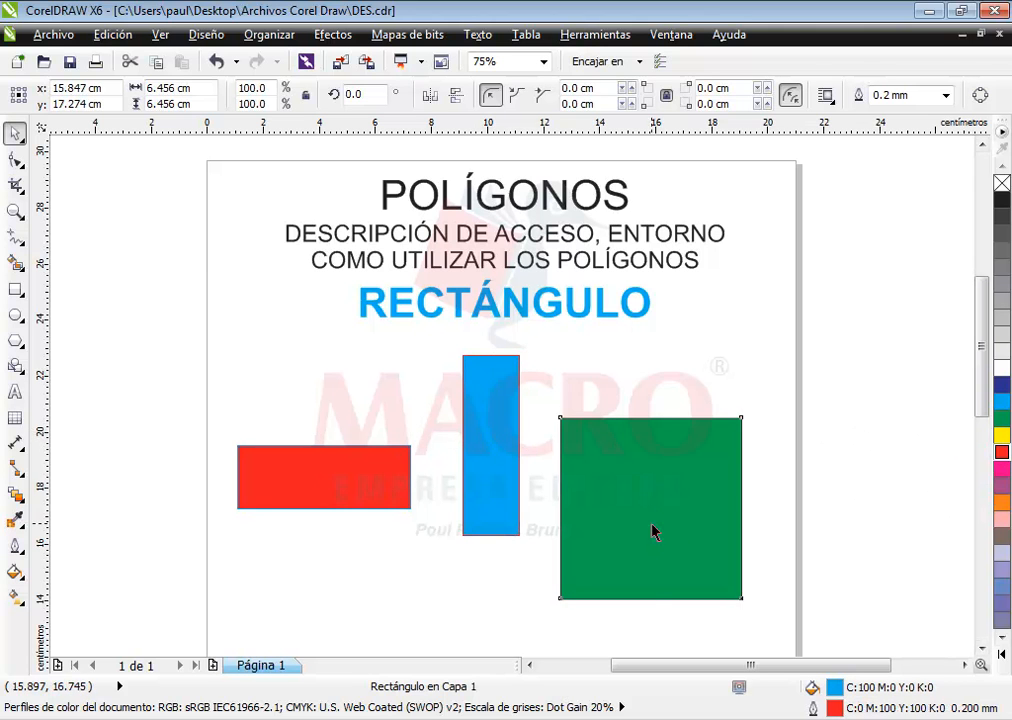
pyautogui.rightClick(1001, 436)
pyautogui.click(626, 384)
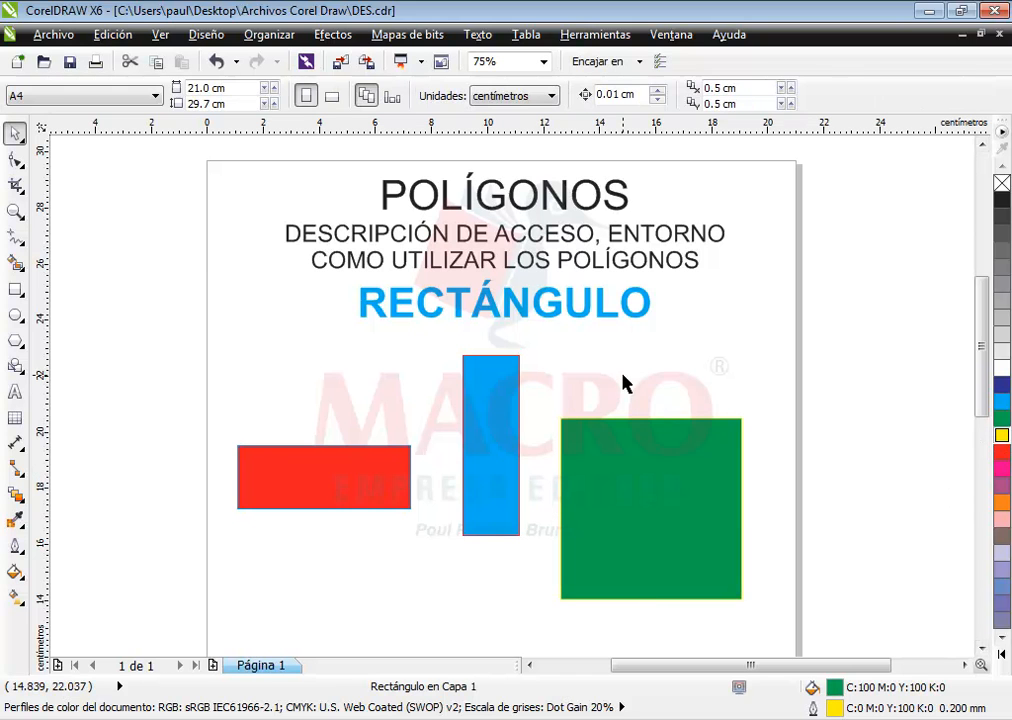
# Step: Overlap the green square and red rectangle on the cyan rectangle, and bring the red rectangle to the front of the page
pyautogui.moveTo(618, 497); pyautogui.dragTo(549, 481)
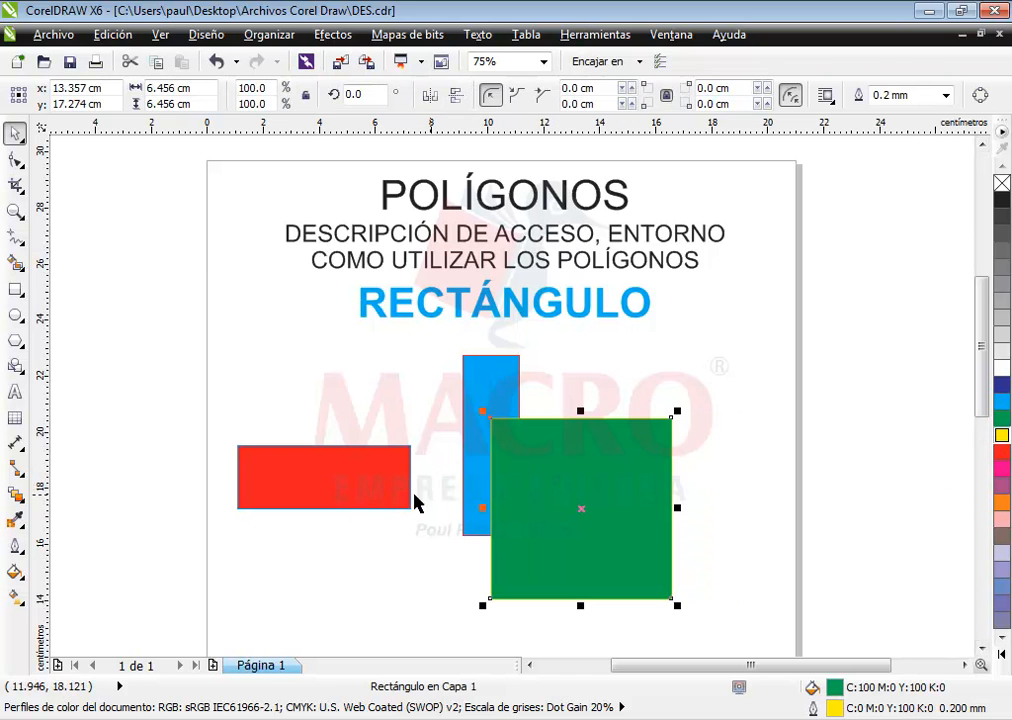
pyautogui.moveTo(340, 488); pyautogui.dragTo(440, 557)
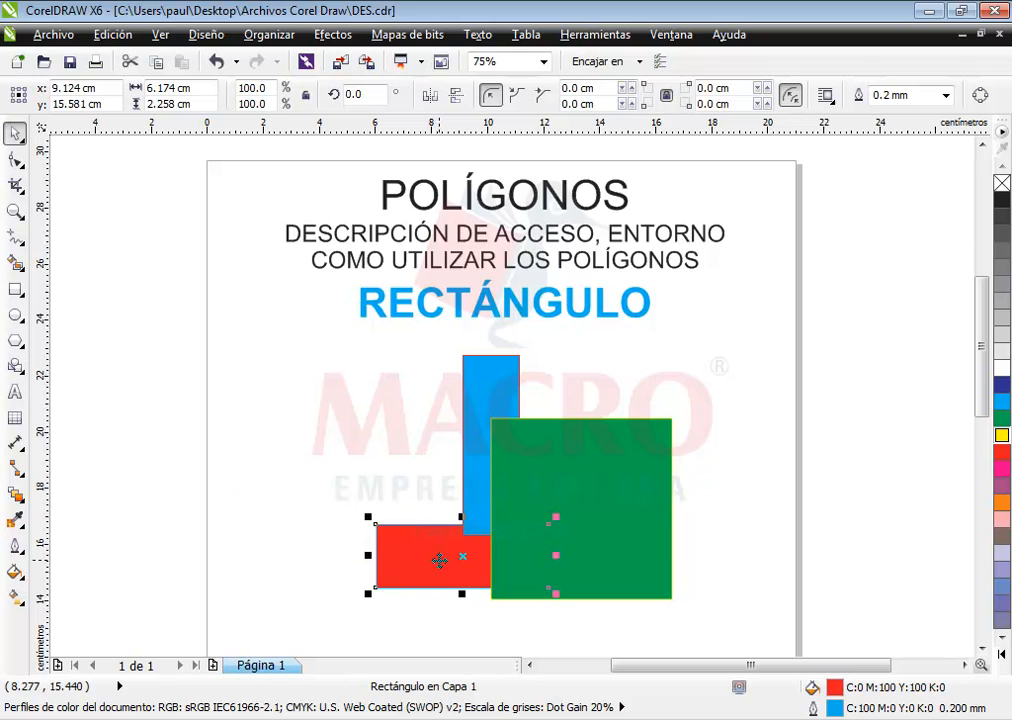
pyautogui.rightClick(440, 557)
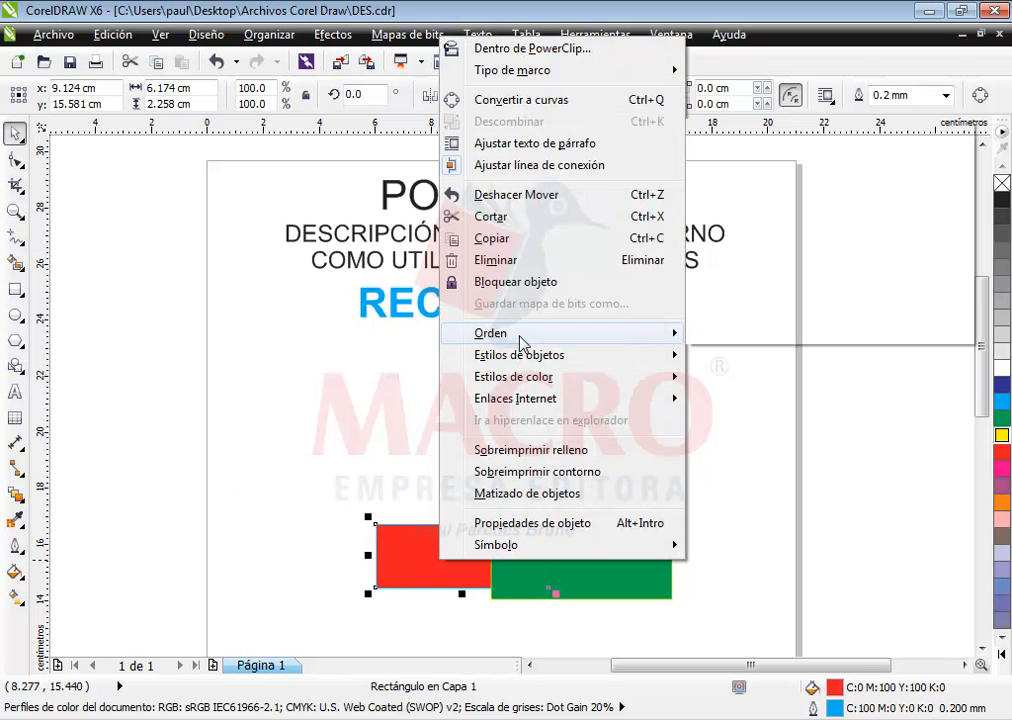
pyautogui.moveTo(467, 341)
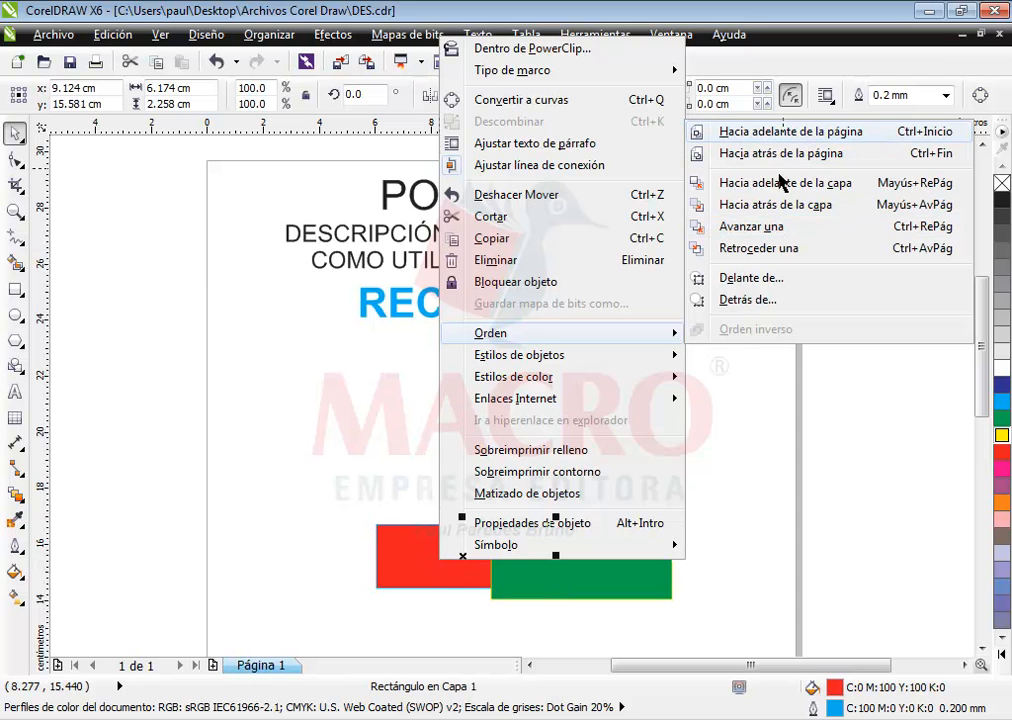
pyautogui.click(782, 133)
pyautogui.moveTo(495, 568); pyautogui.dragTo(533, 515)
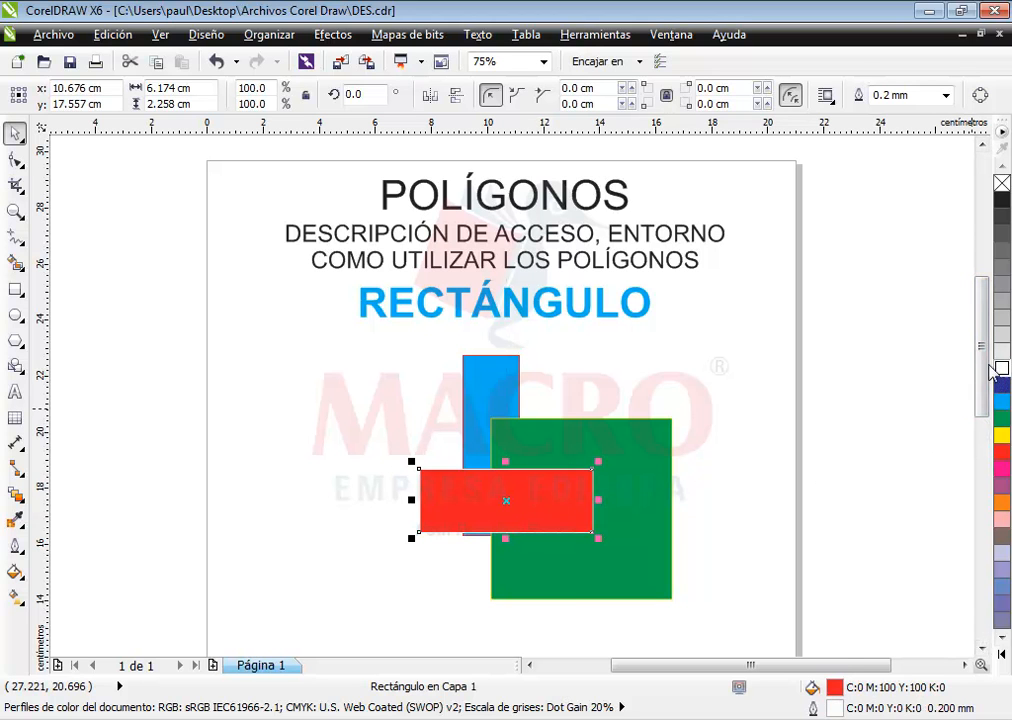
pyautogui.click(745, 490)
# Step: Move the red rectangle off the cyan one so it straddles the green square's right edge
pyautogui.click(592, 445)
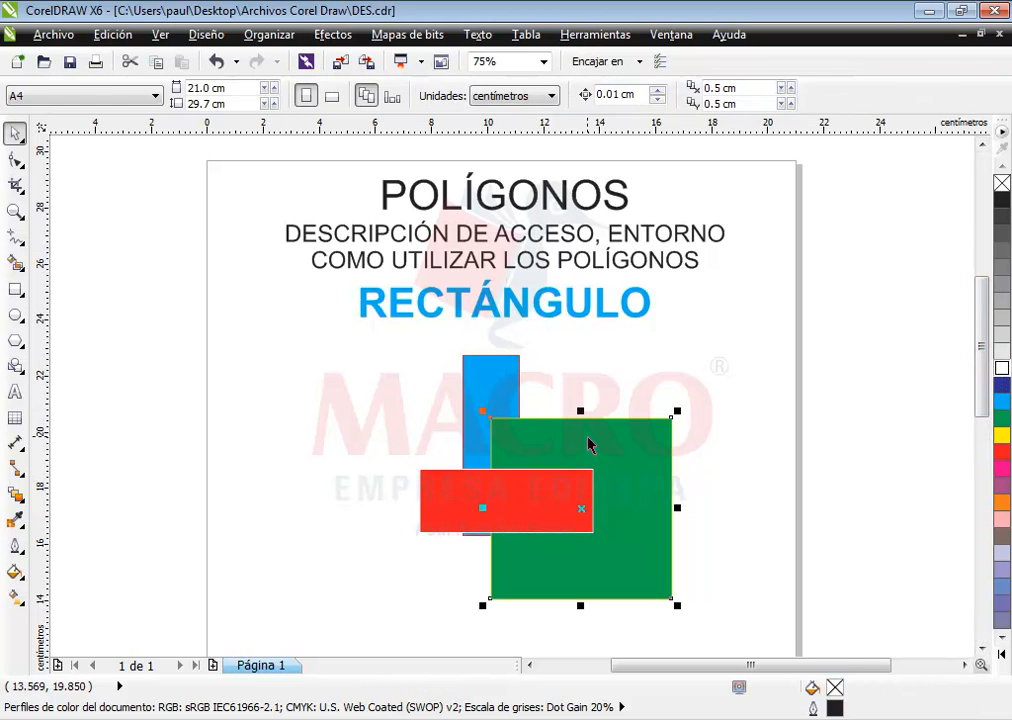
pyautogui.click(537, 497)
pyautogui.click(537, 497)
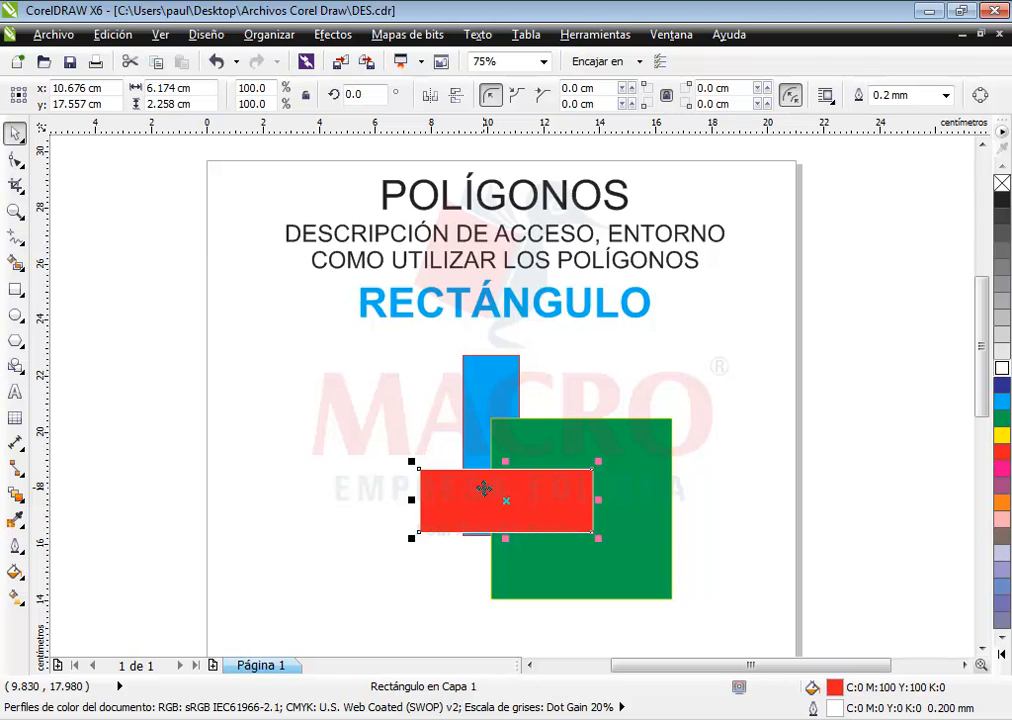
pyautogui.moveTo(503, 490); pyautogui.dragTo(659, 523)
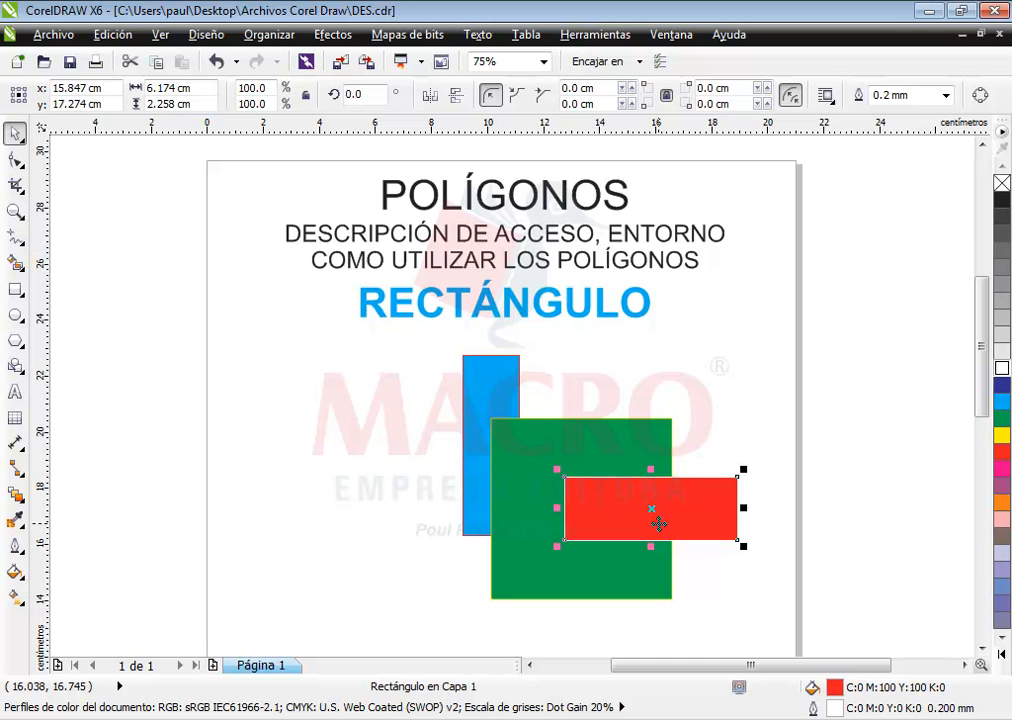
# Step: Delete the red rectangle, the green square and the cyan rectangle from the page
pyautogui.press('Delete')
pyautogui.click(664, 526)
pyautogui.press('Delete')
pyautogui.click(513, 469)
pyautogui.press('Delete')
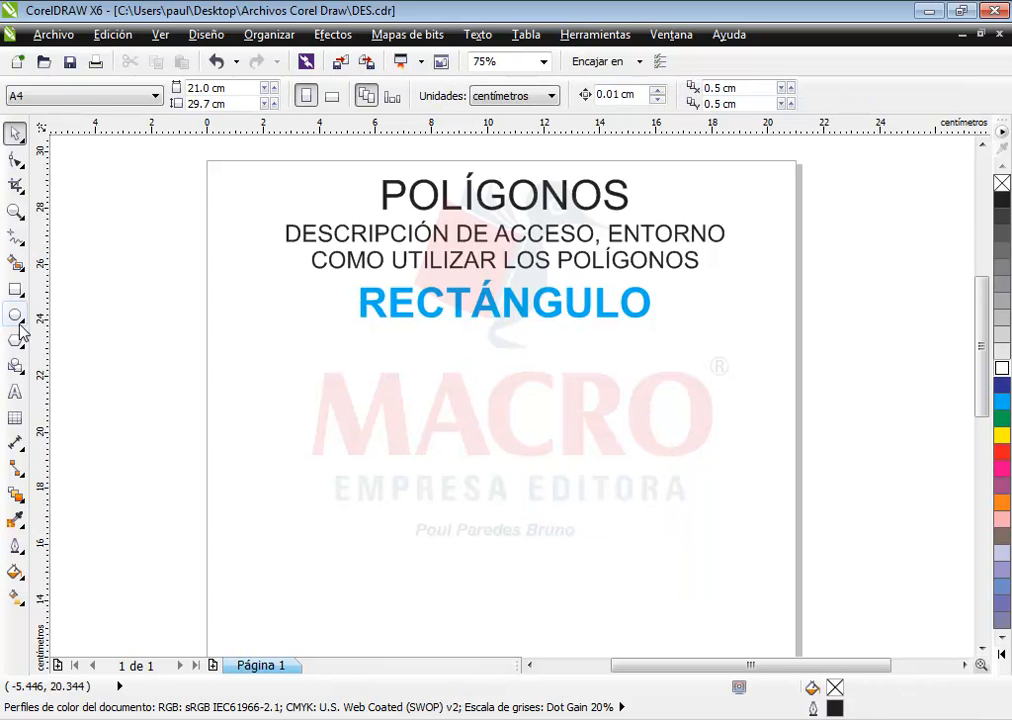
# Step: Draw a new unfilled horizontal rectangle about 6.9 × 2.5 cm below the RECTÁNGULO heading and leave it deselected
pyautogui.click(15, 289)
pyautogui.moveTo(272, 404); pyautogui.dragTo(467, 473)
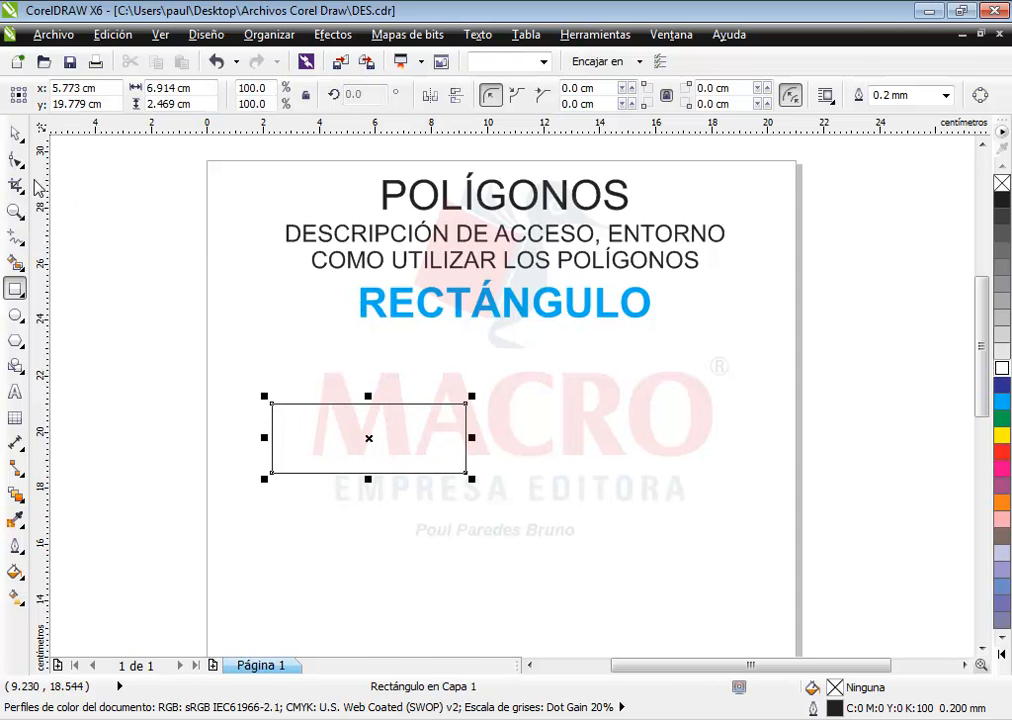
pyautogui.click(15, 133)
pyautogui.click(330, 375)
pyautogui.click(341, 447)
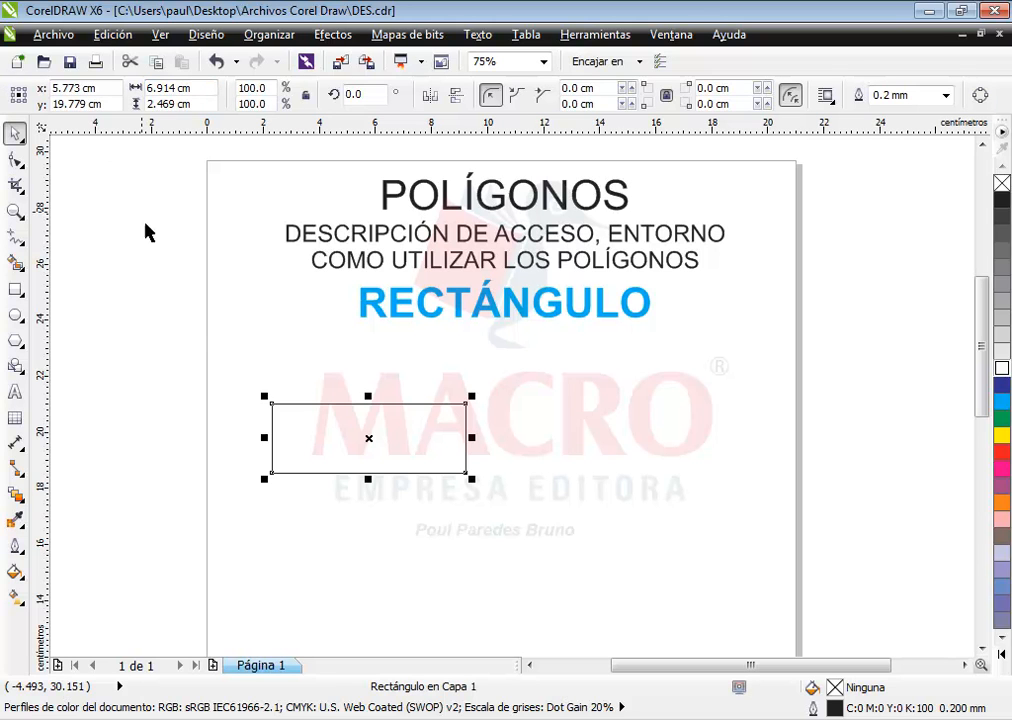
pyautogui.click(247, 340)
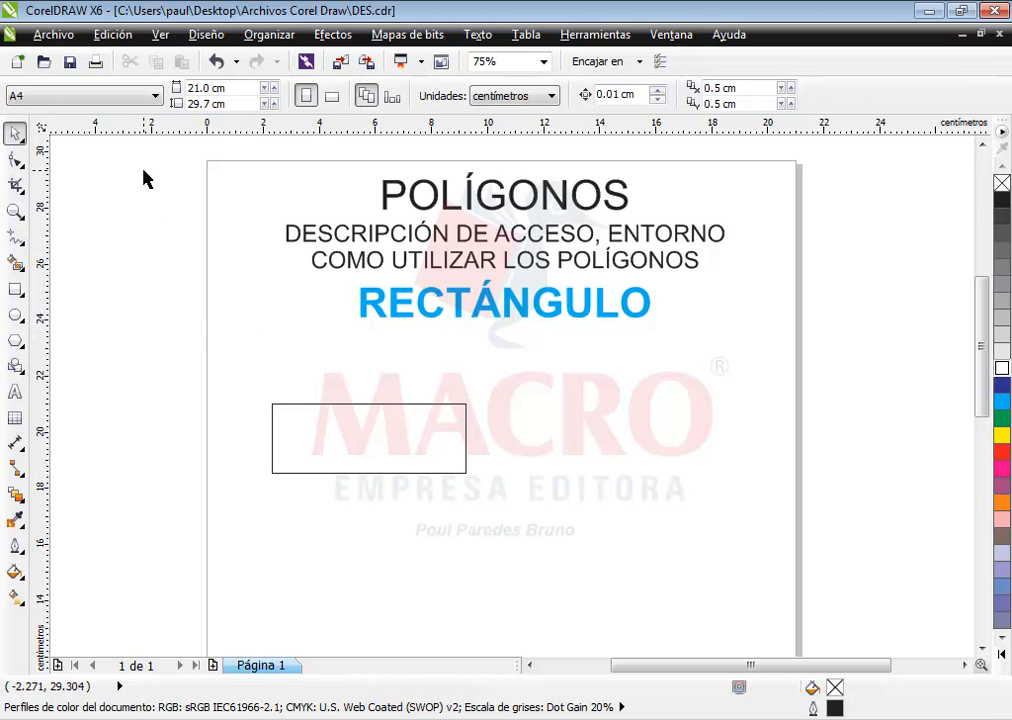
# Step: Set the page size to the A4 preset
pyautogui.click(118, 97)
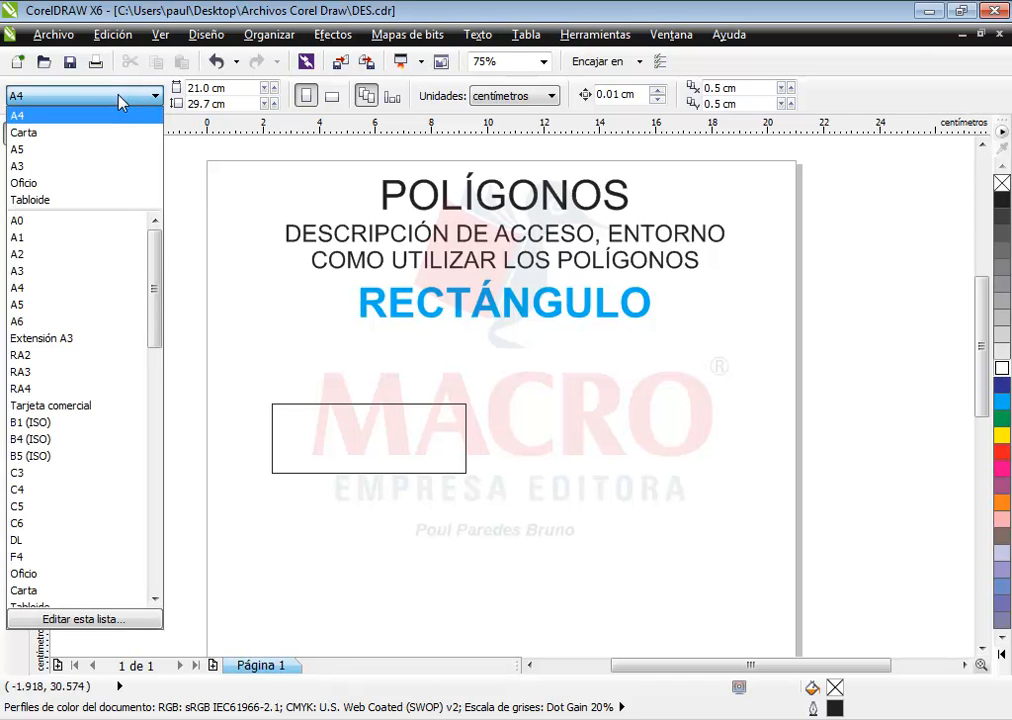
pyautogui.click(118, 117)
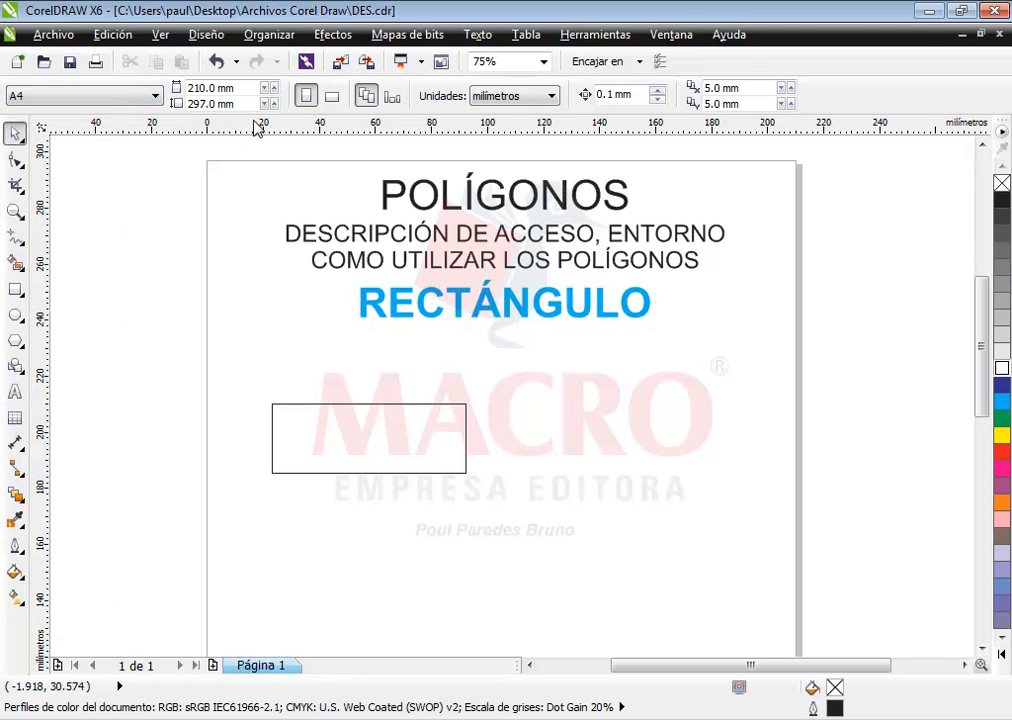
# Step: Set the drawing units to centimetres and check the page's width and height values
pyautogui.click(497, 97)
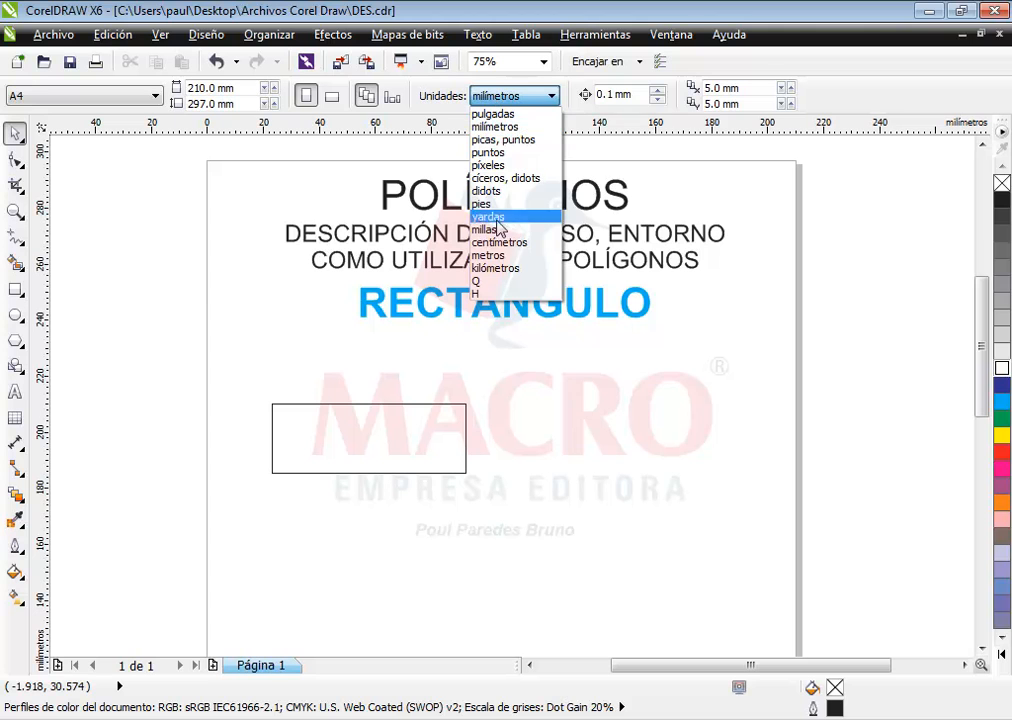
pyautogui.click(495, 240)
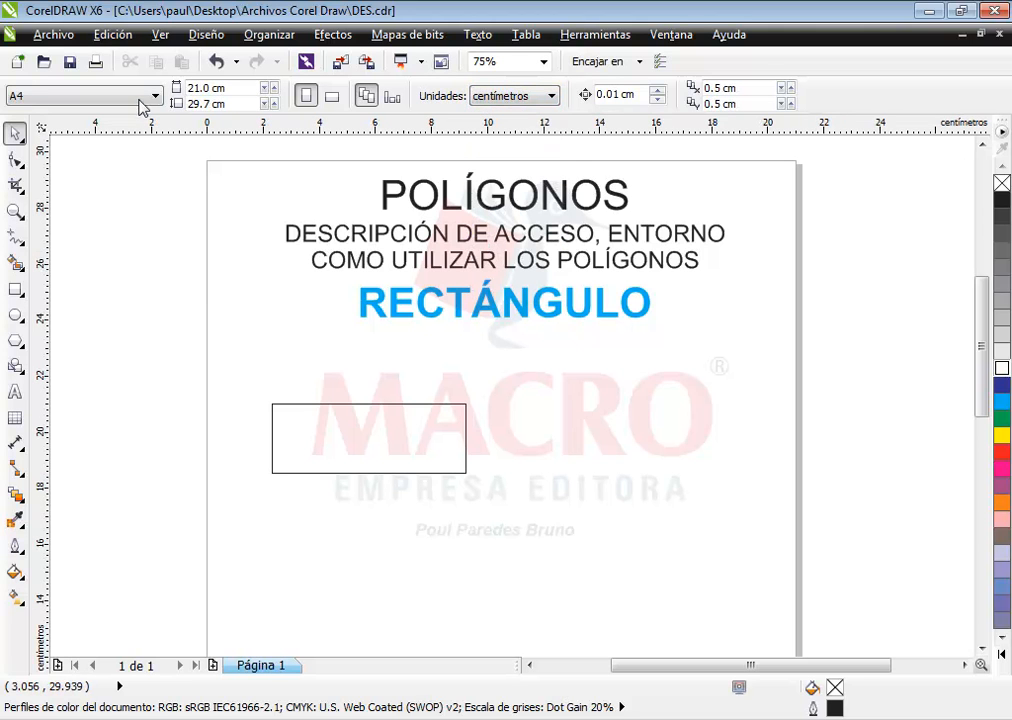
pyautogui.click(210, 88)
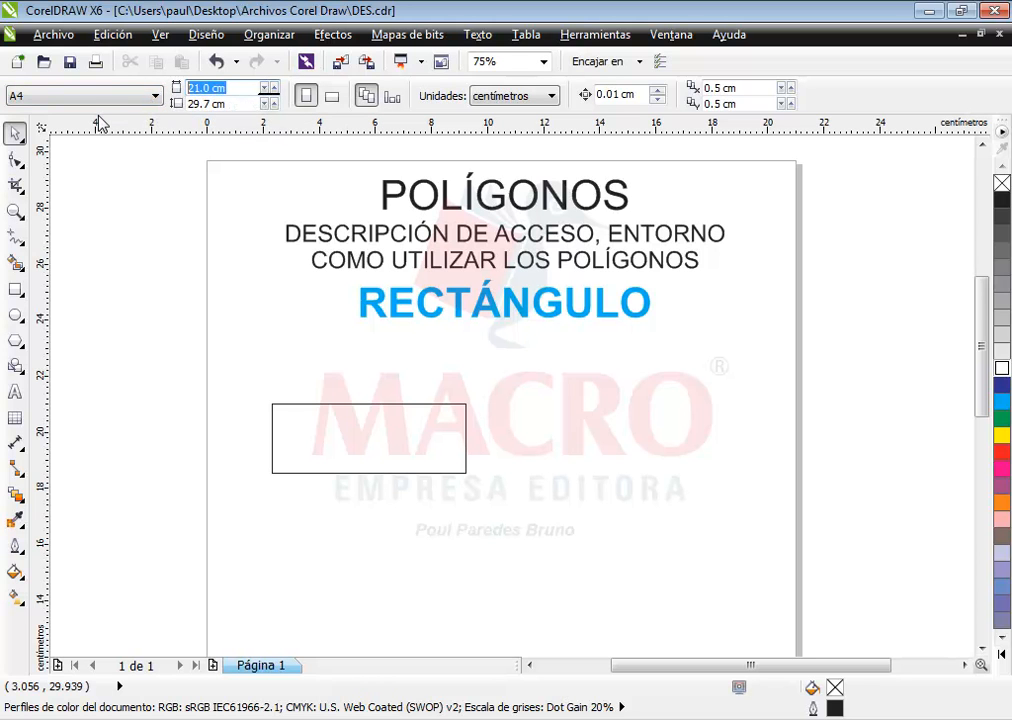
pyautogui.click(237, 104)
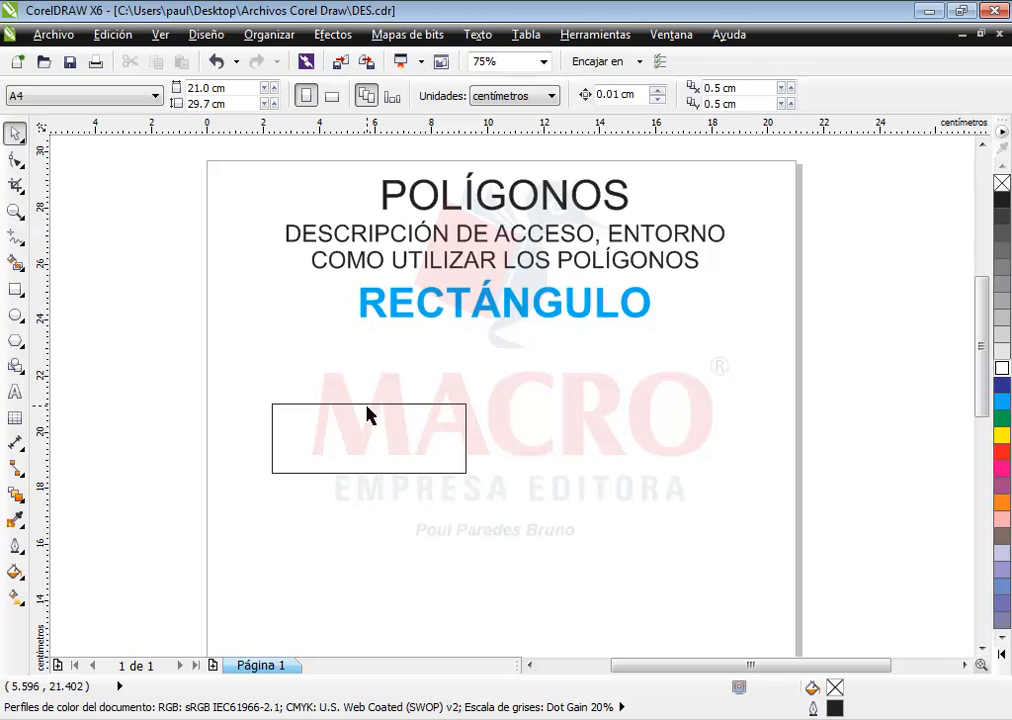
# Step: Select the rectangle to view its position and size properties, and deselect it again
pyautogui.click(425, 452)
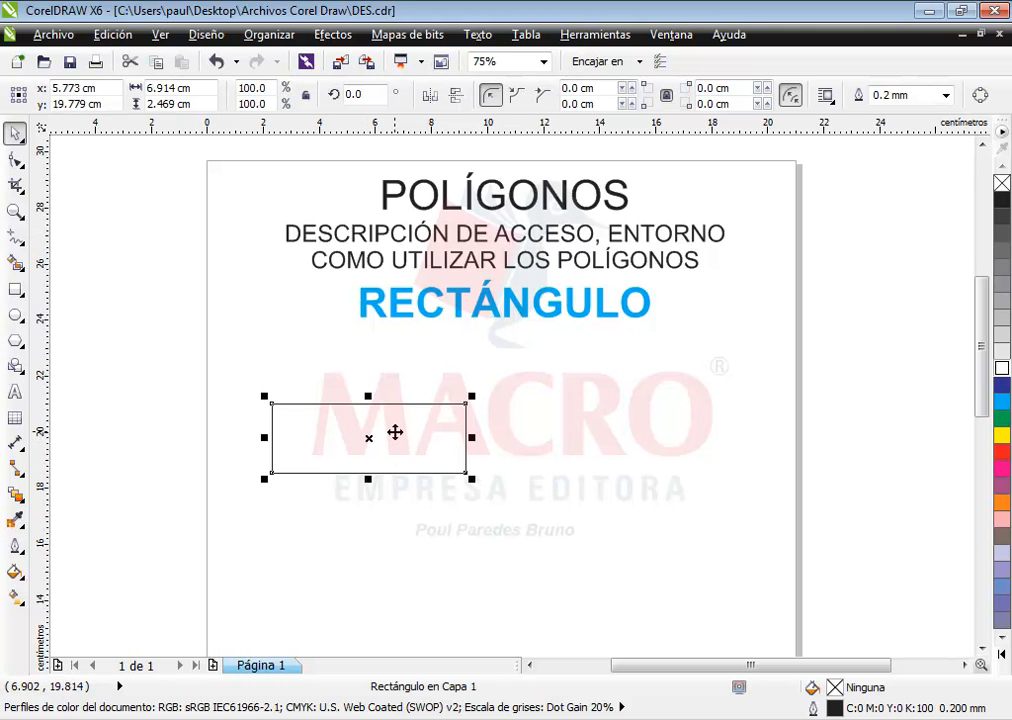
pyautogui.click(281, 352)
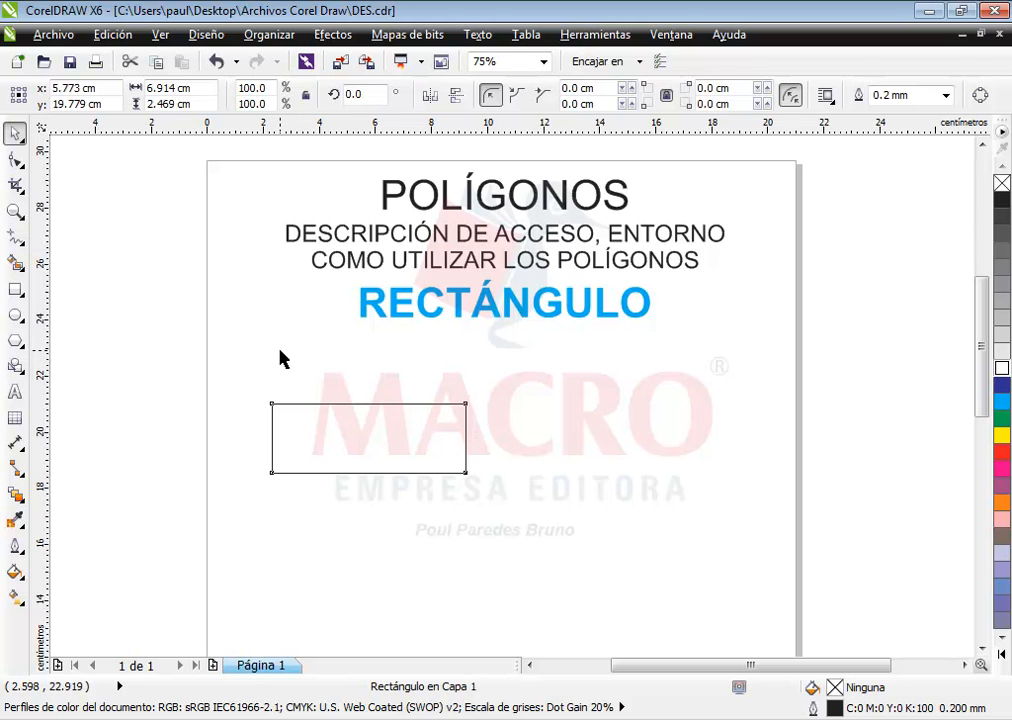
pyautogui.click(280, 357)
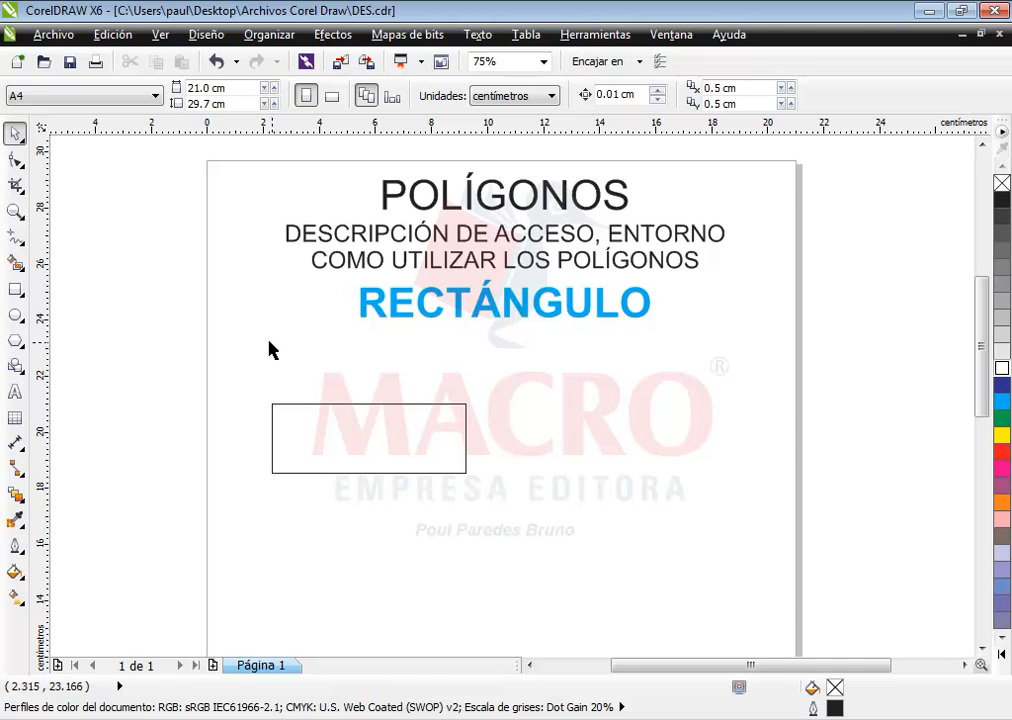
# Step: Move the three heading texts together off the page into the empty area beside its right edge and deselect them
pyautogui.scroll(-2, 253, 346)
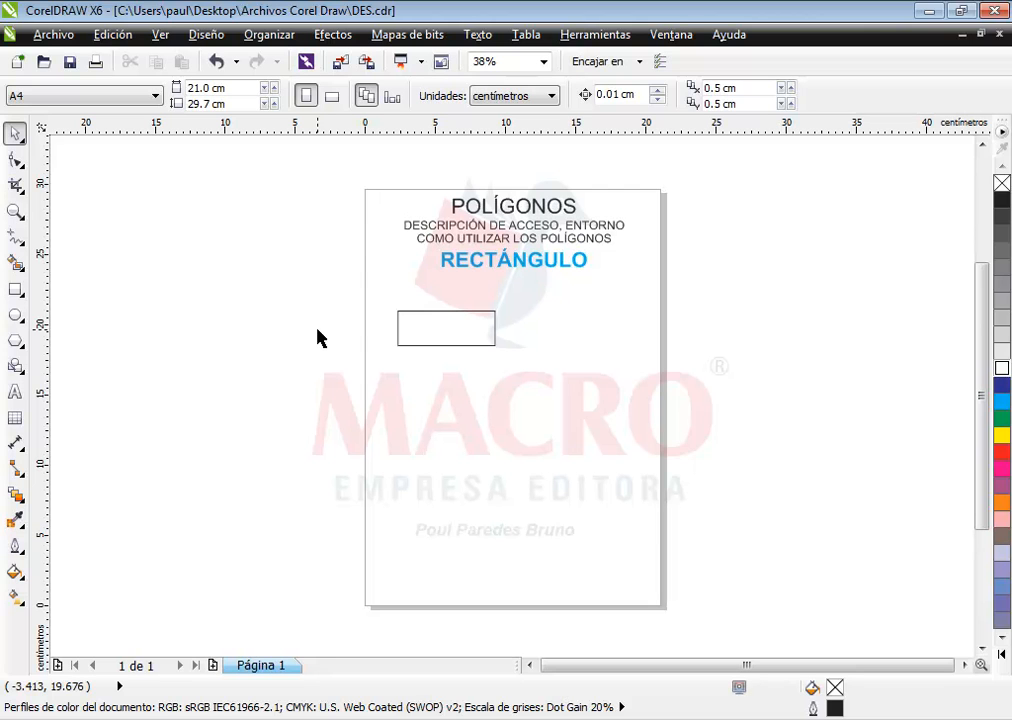
pyautogui.moveTo(328, 167); pyautogui.dragTo(722, 314)
pyautogui.moveTo(504, 235); pyautogui.dragTo(763, 242)
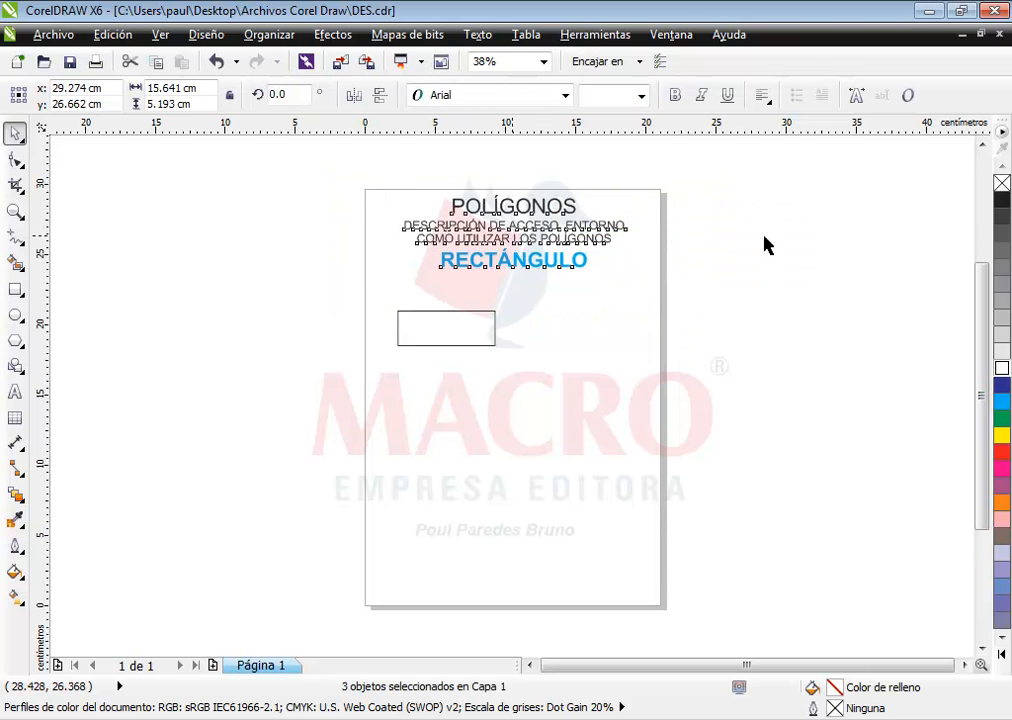
pyautogui.click(818, 372)
pyautogui.moveTo(937, 366); pyautogui.dragTo(910, 298)
pyautogui.moveTo(804, 244); pyautogui.dragTo(826, 245)
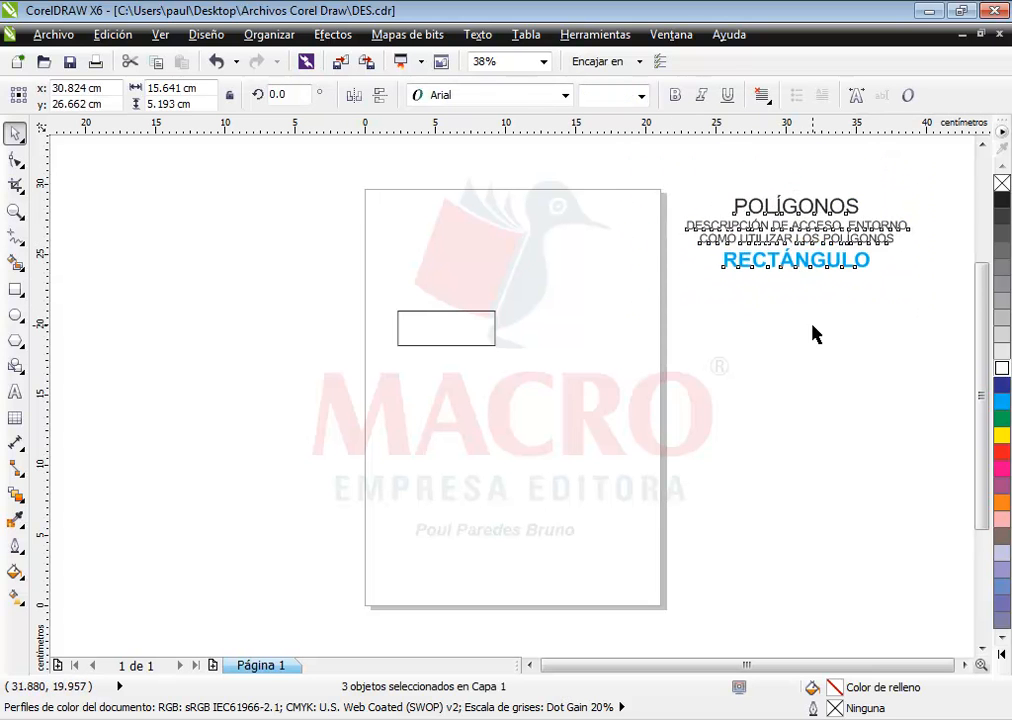
pyautogui.click(813, 334)
# Step: Move the rectangle to the middle of the page, centred at about X 11.2 cm and Y 15 cm, and deselect it
pyautogui.click(458, 344)
pyautogui.moveTo(436, 339)
pyautogui.mouseDown()
pyautogui.moveTo(492, 338)
pyautogui.moveTo(484, 412)
pyautogui.moveTo(416, 328)
pyautogui.moveTo(440, 346)
pyautogui.moveTo(434, 358)
pyautogui.mouseUp()
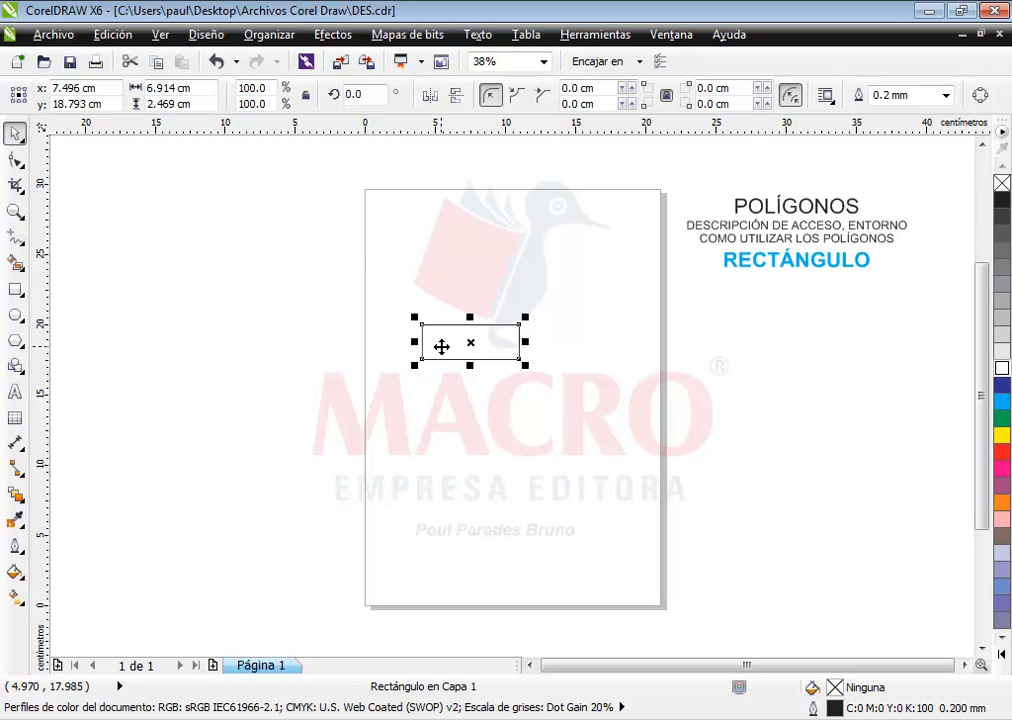
pyautogui.moveTo(441, 346); pyautogui.dragTo(557, 419)
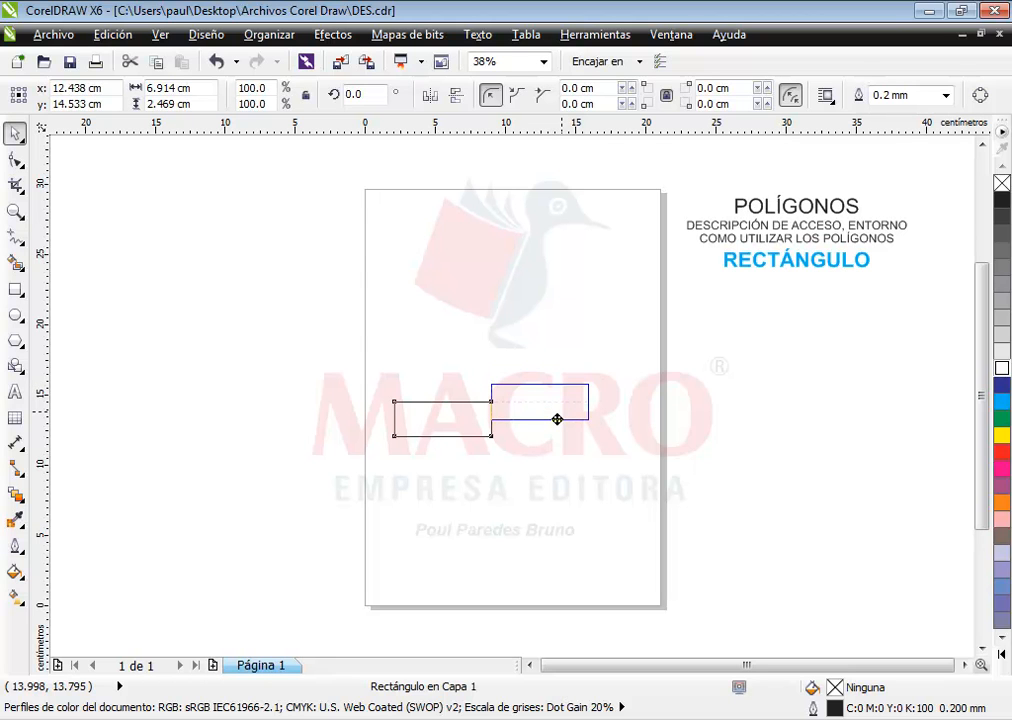
pyautogui.moveTo(557, 419); pyautogui.dragTo(525, 409)
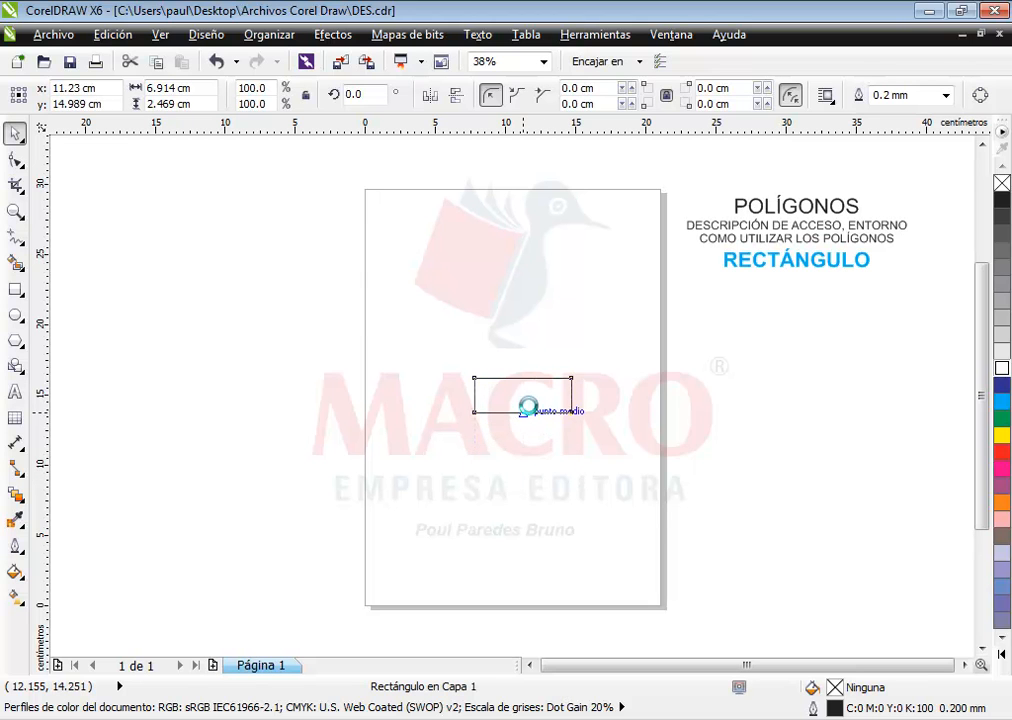
pyautogui.click(544, 390)
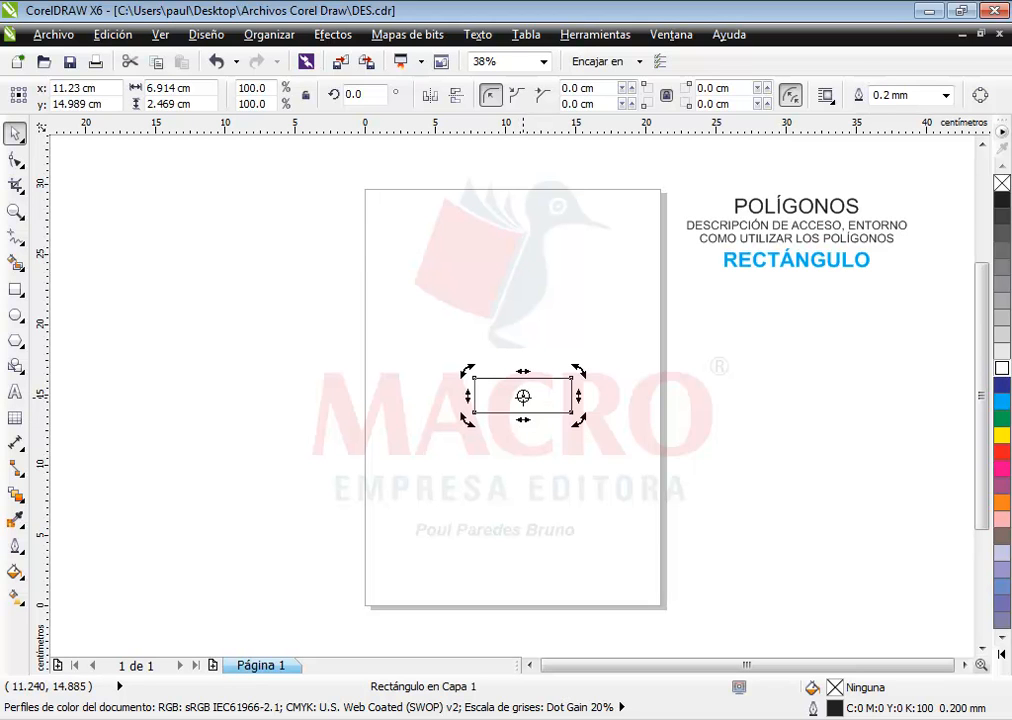
pyautogui.click(470, 355)
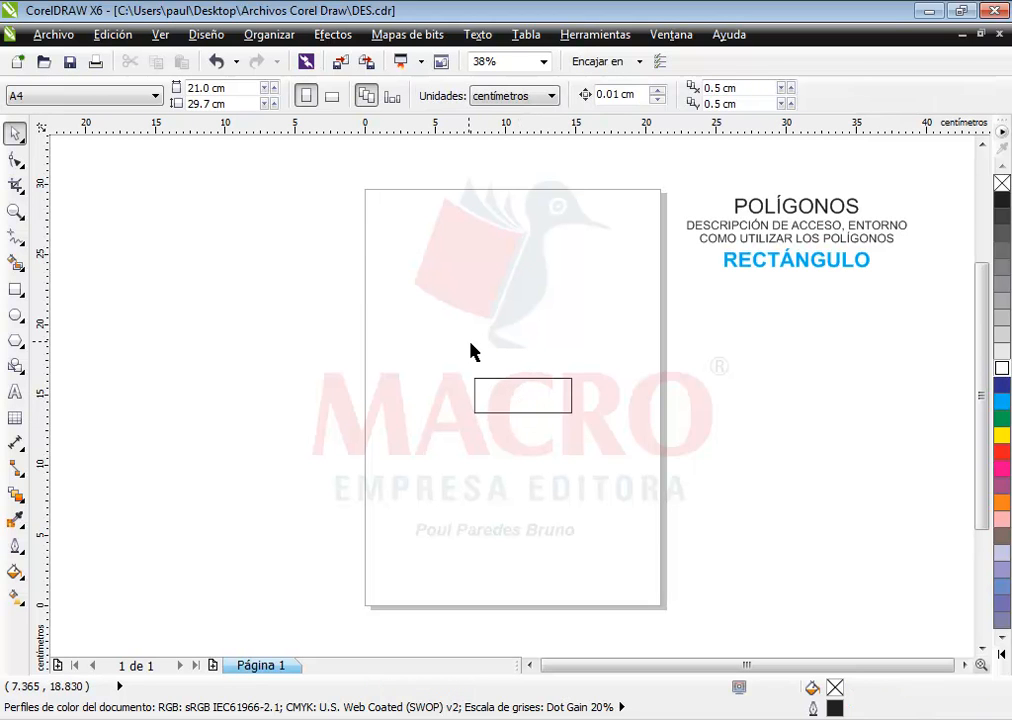
# Step: Move the rectangle horizontally back and forth across the page, leaving its centre at about X 14.7 cm
pyautogui.click(491, 403)
pyautogui.click(450, 392)
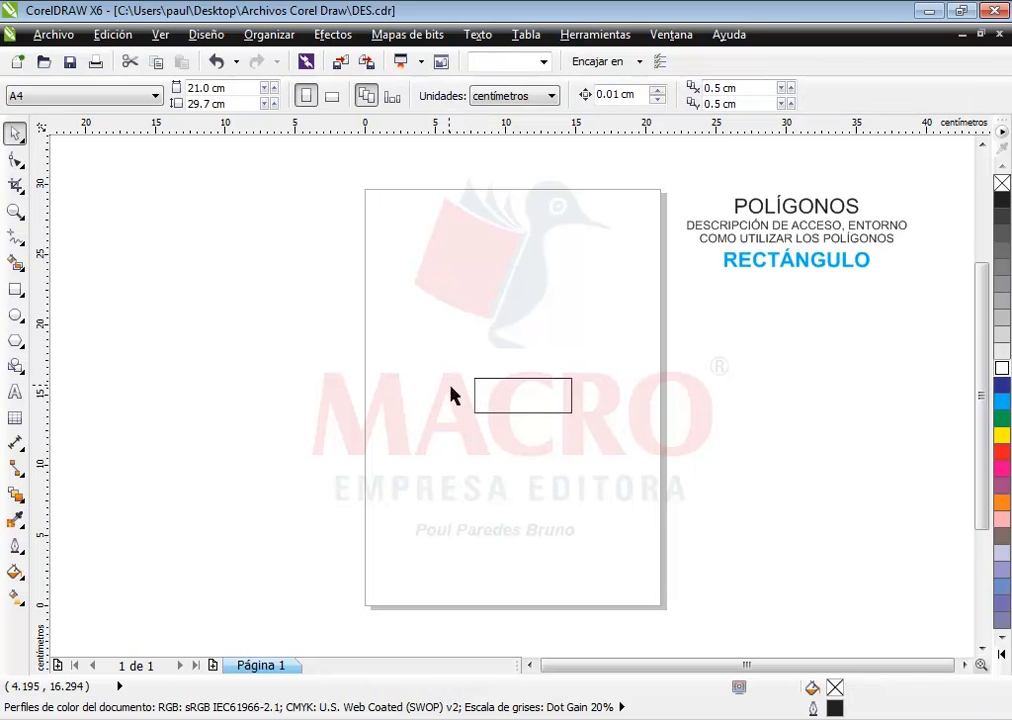
pyautogui.moveTo(494, 405); pyautogui.dragTo(424, 405)
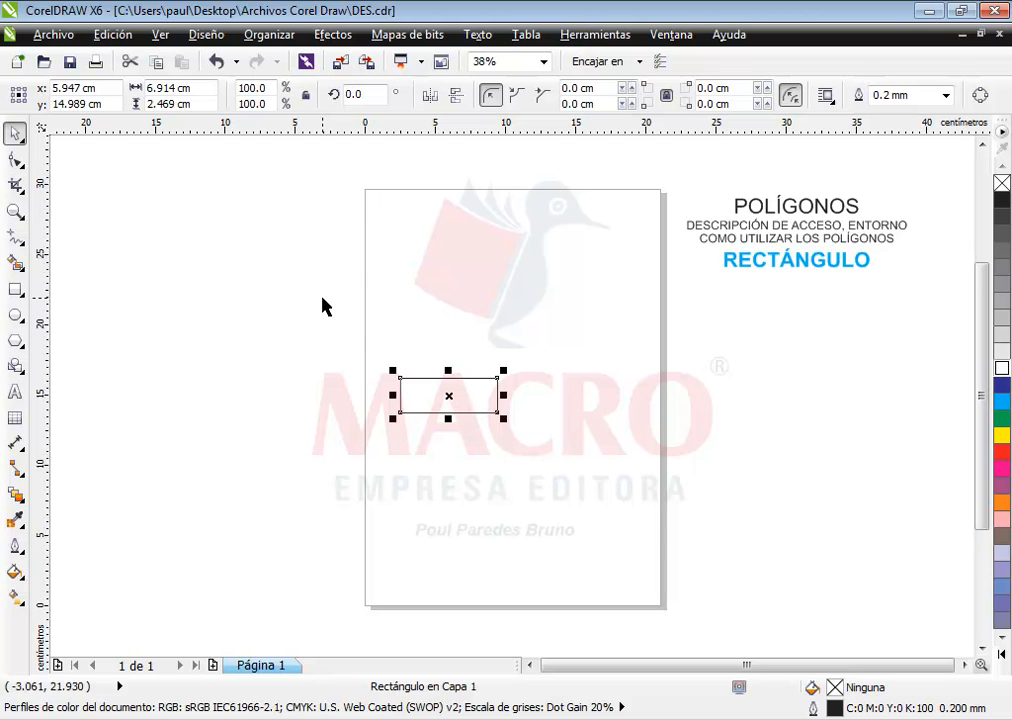
pyautogui.moveTo(431, 395)
pyautogui.mouseDown()
pyautogui.moveTo(431, 406)
pyautogui.moveTo(556, 409)
pyautogui.moveTo(450, 398)
pyautogui.mouseUp()
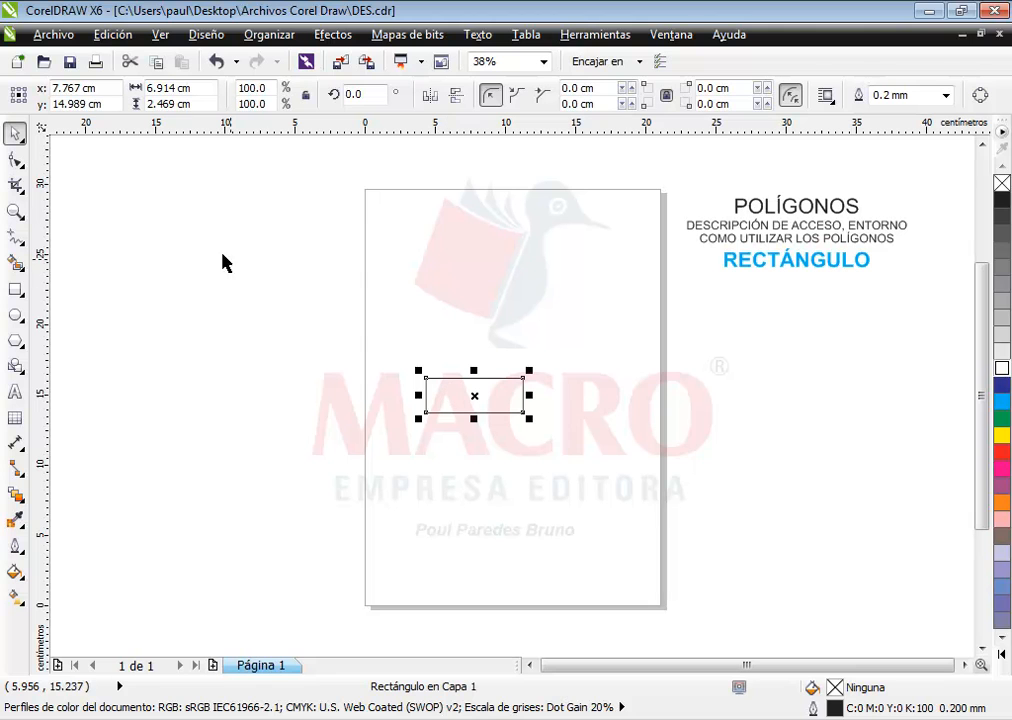
pyautogui.click(104, 88)
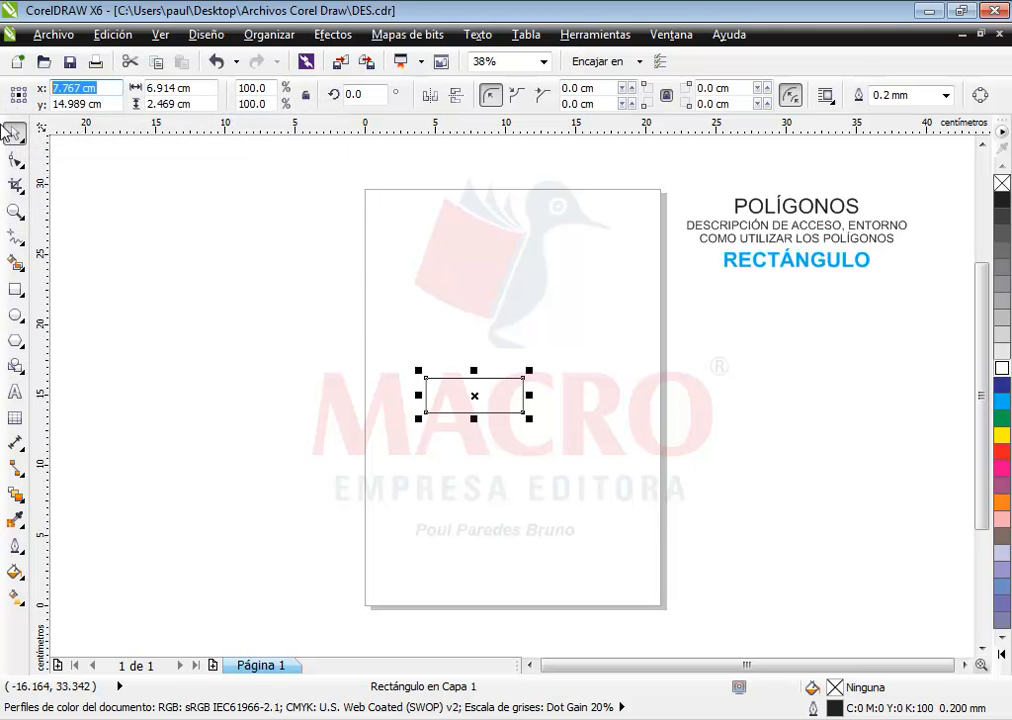
pyautogui.moveTo(454, 389); pyautogui.dragTo(542, 390)
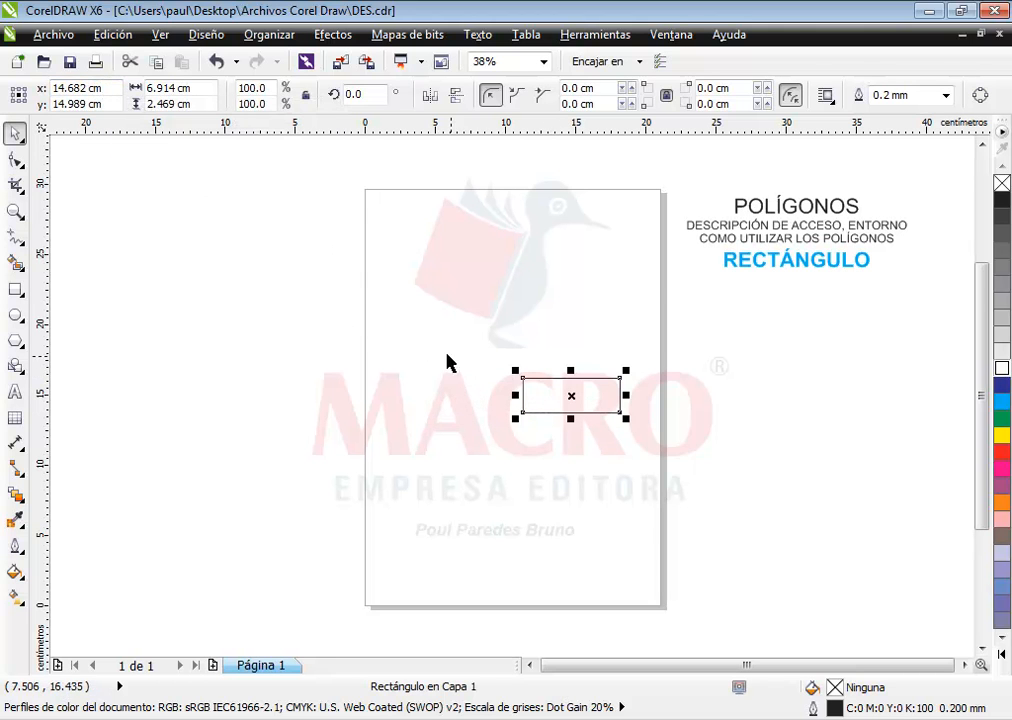
# Step: Check the page width and set the rectangle's X position to 5 cm
pyautogui.click(276, 360)
pyautogui.click(195, 89)
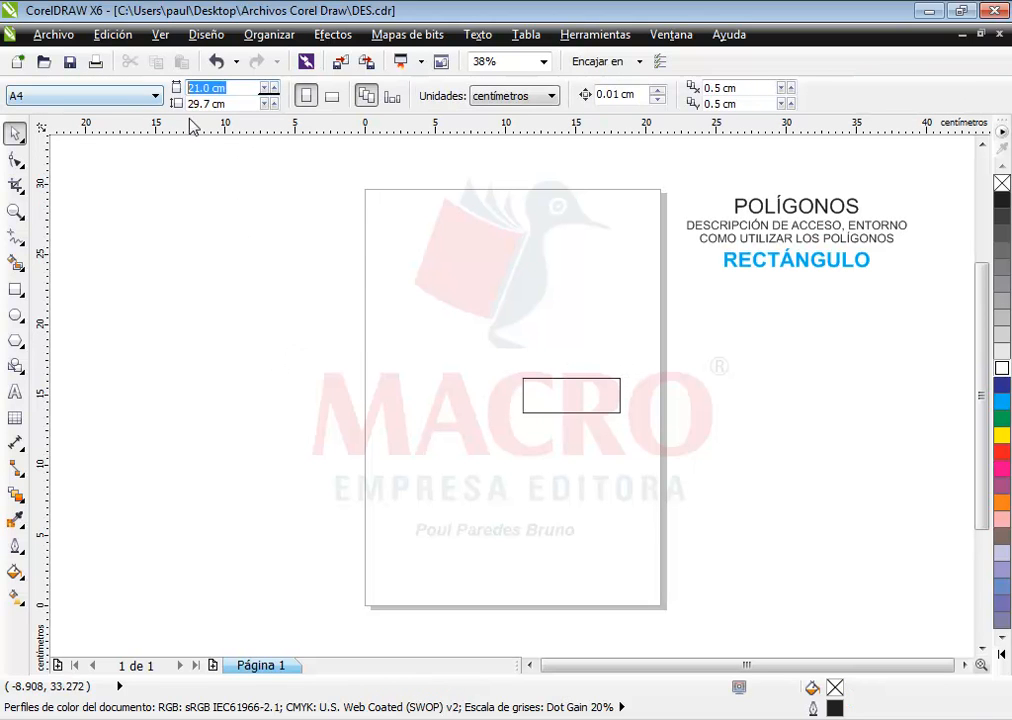
pyautogui.click(585, 398)
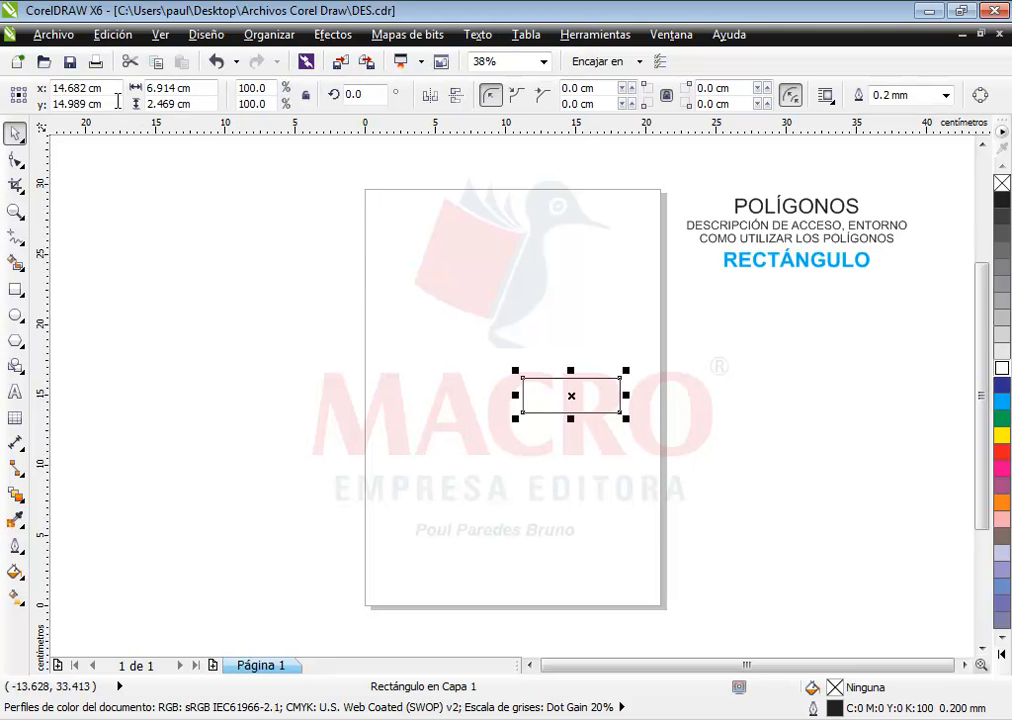
pyautogui.doubleClick(95, 89)
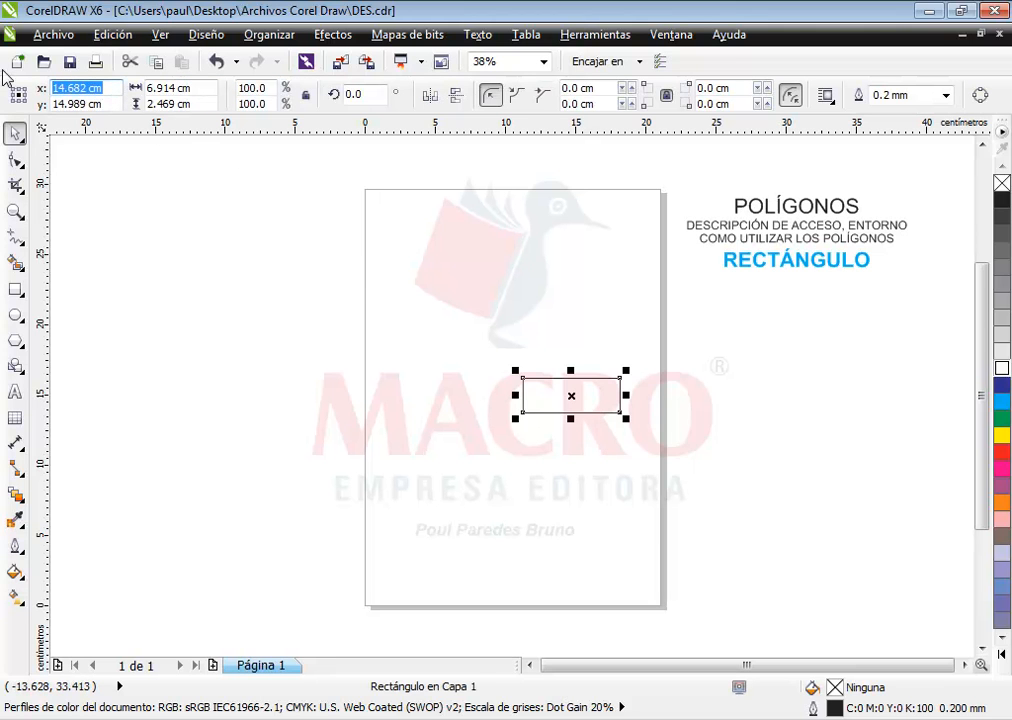
pyautogui.write('5')
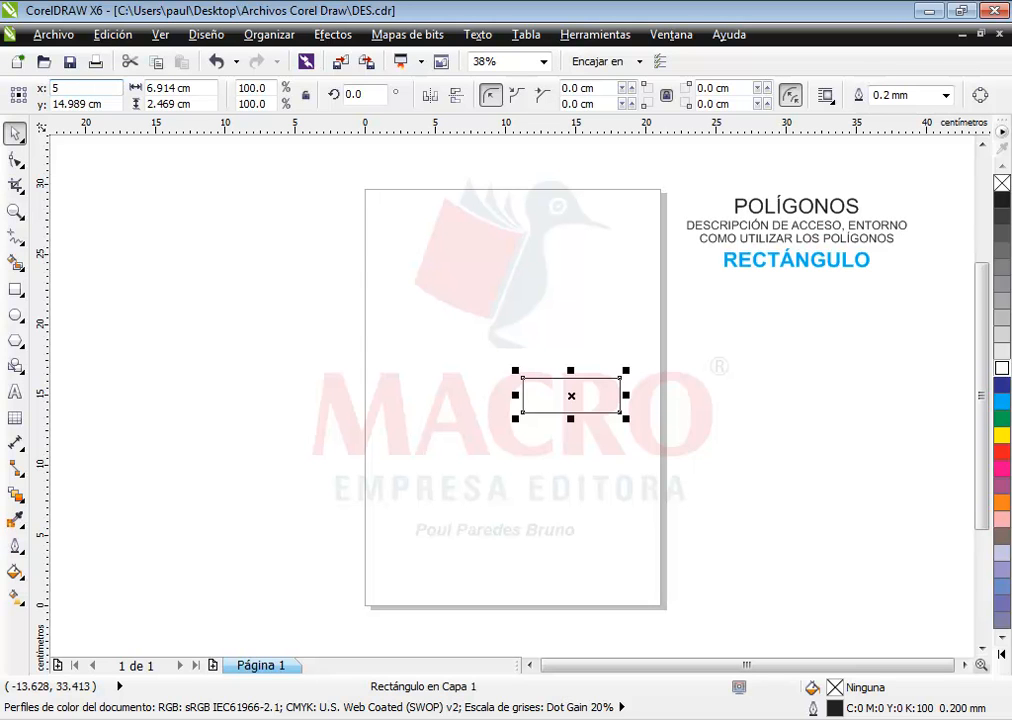
pyautogui.press('Return')
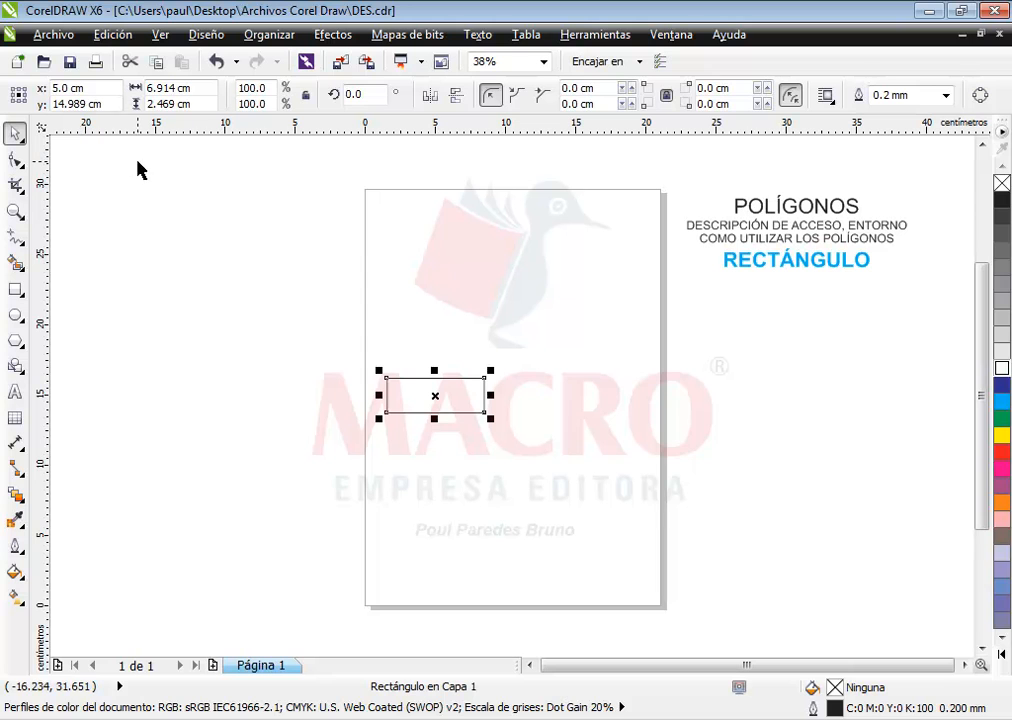
# Step: Set the rectangle's X position to 19 cm and deselect it
pyautogui.click(100, 90)
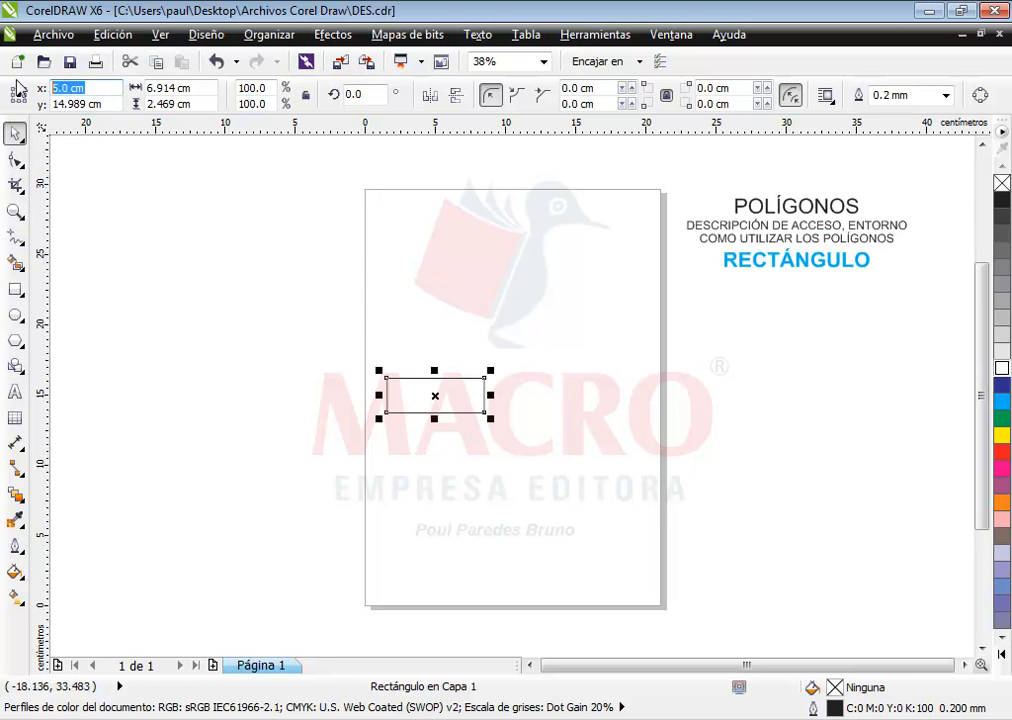
pyautogui.write('19')
pyautogui.press('Return')
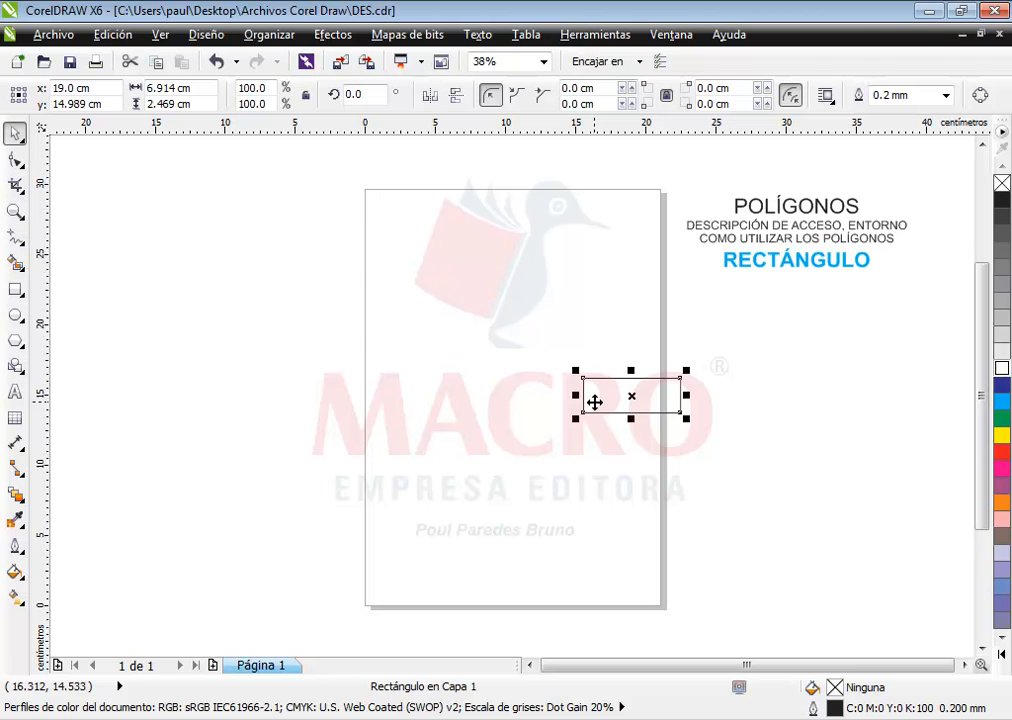
pyautogui.click(479, 267)
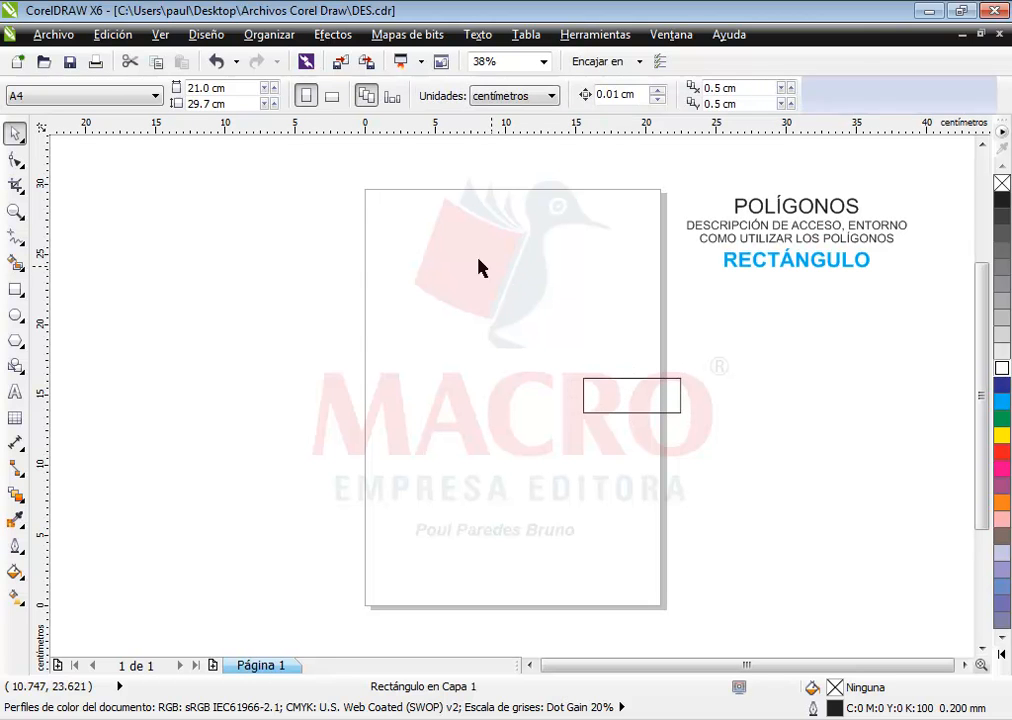
# Step: Compare the page width with the rectangle's X position, set that X position back to 5 cm, and deselect the rectangle
pyautogui.click(228, 88)
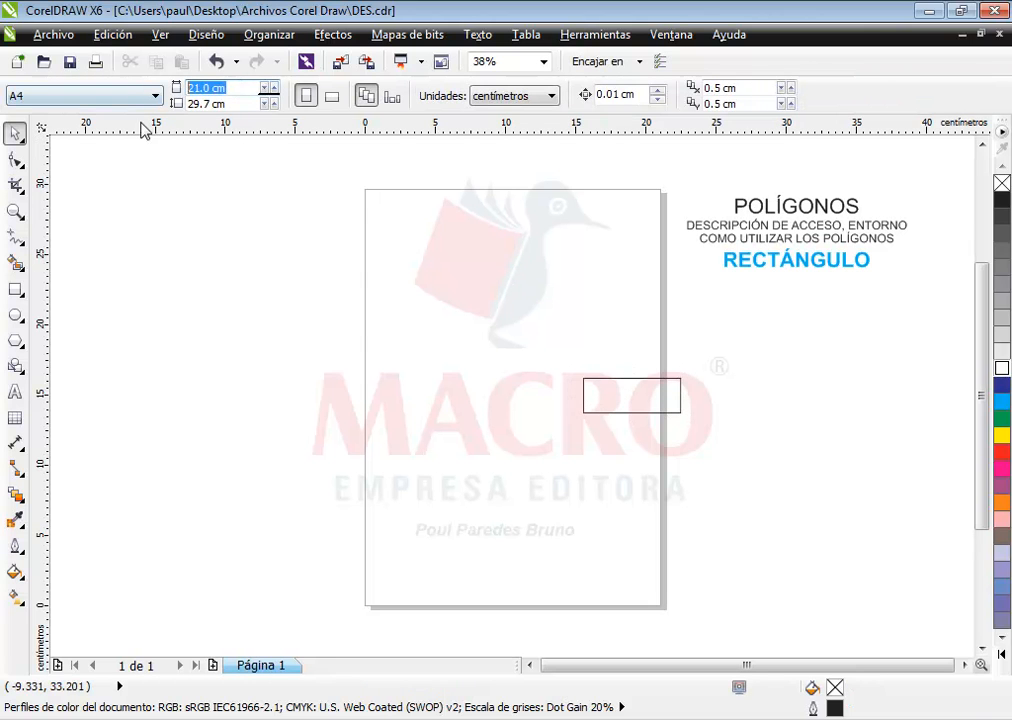
pyautogui.click(631, 412)
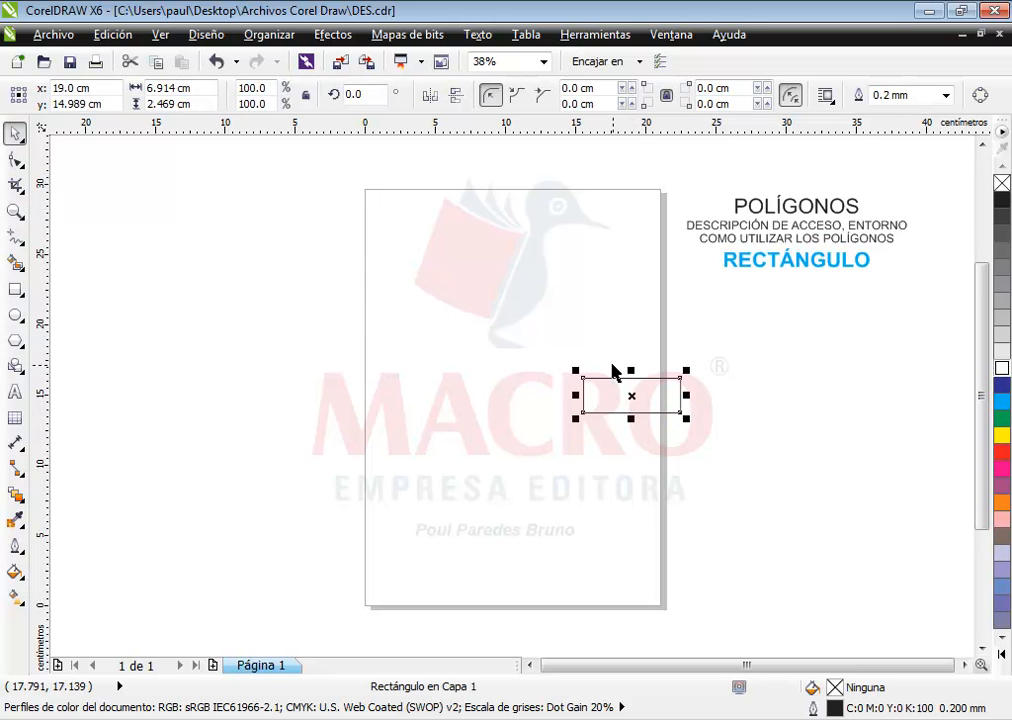
pyautogui.click(99, 90)
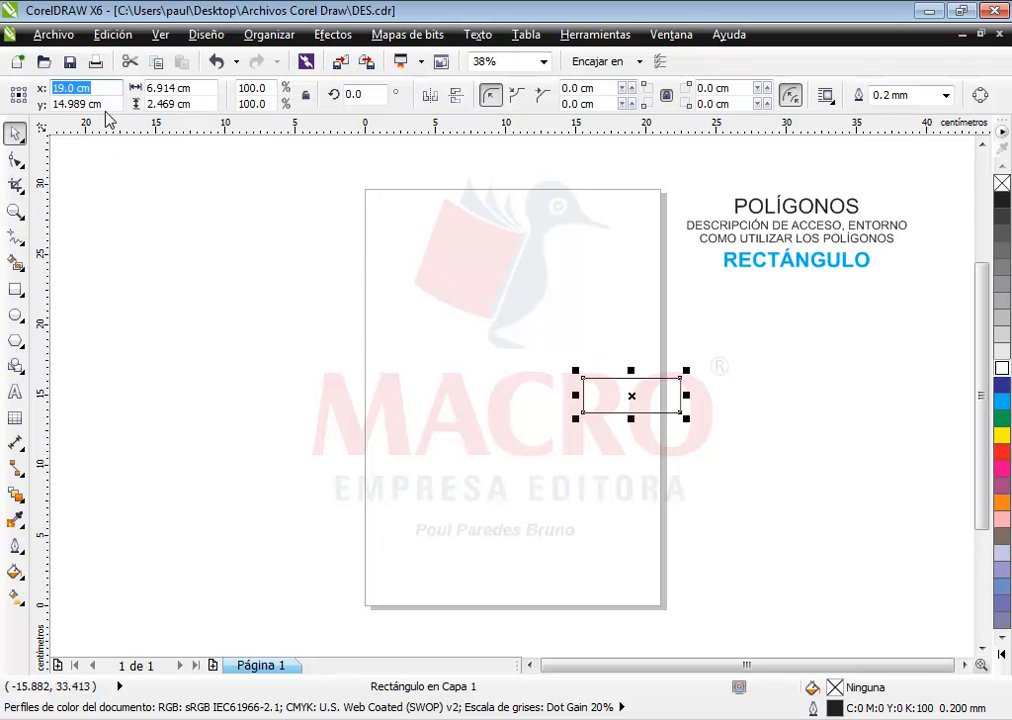
pyautogui.click(93, 88)
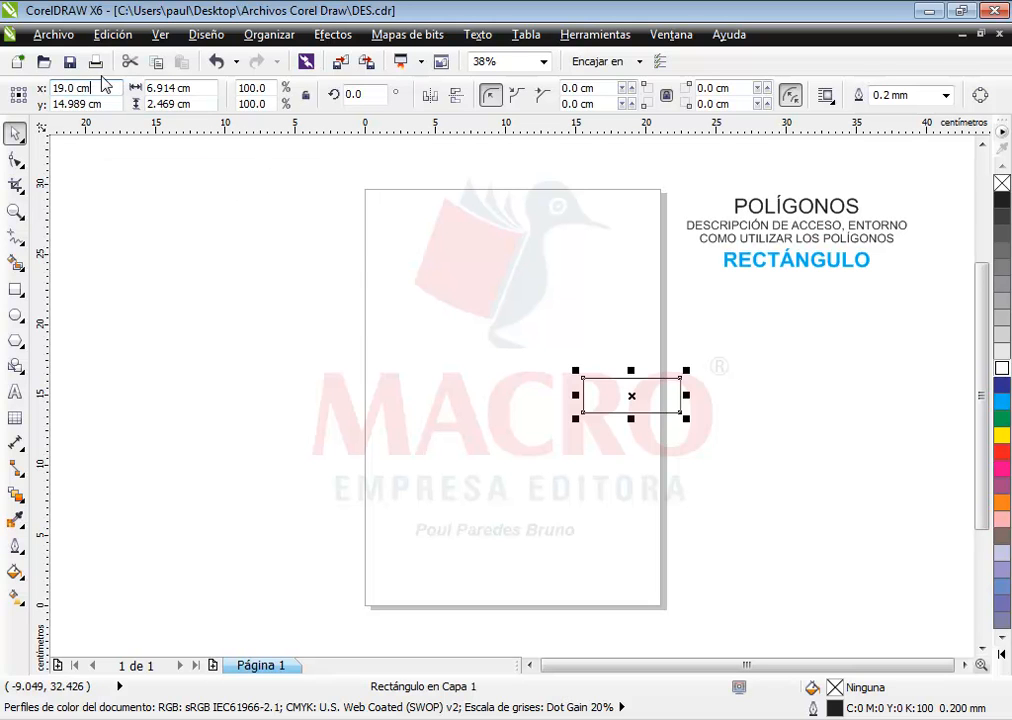
pyautogui.moveTo(105, 90); pyautogui.dragTo(1, 54)
pyautogui.write('5')
pyautogui.press('Return')
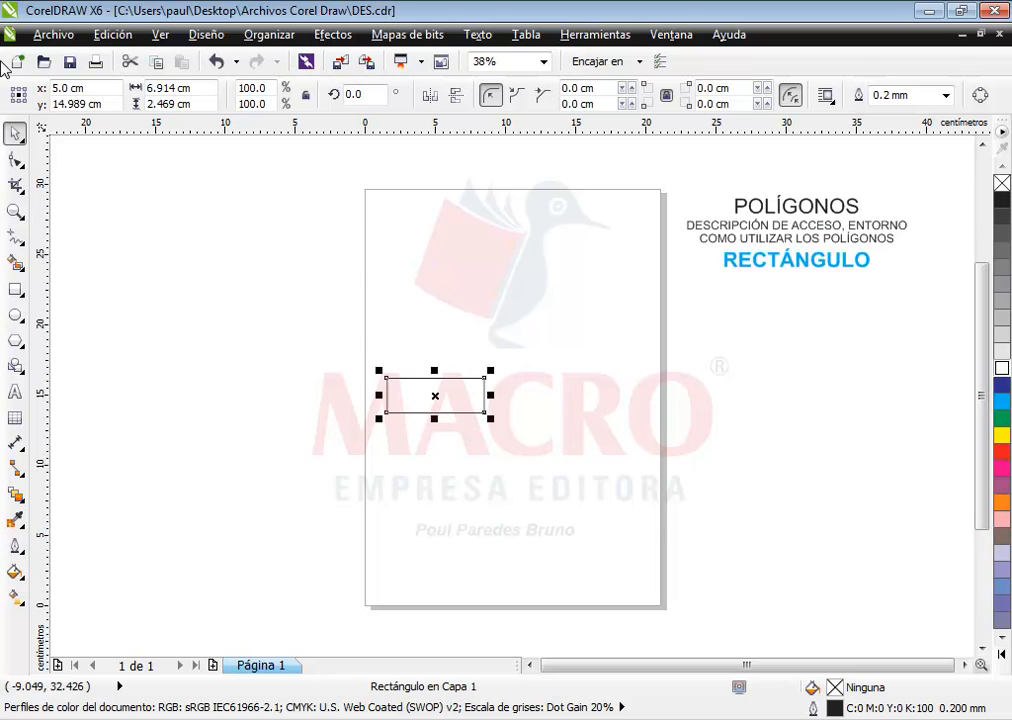
pyautogui.click(407, 410)
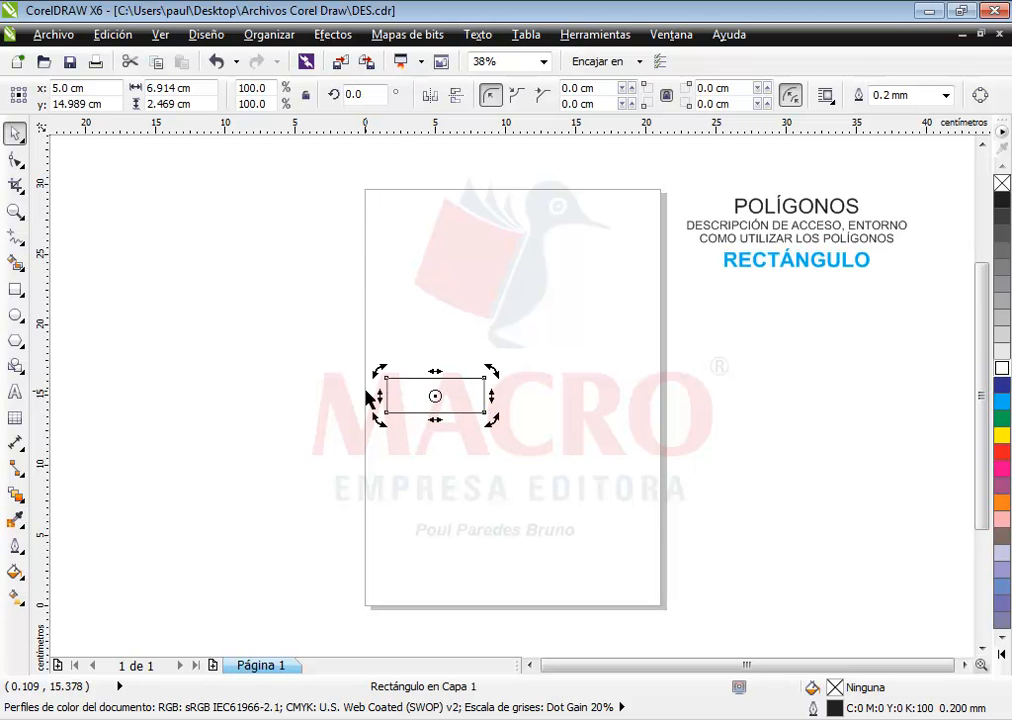
pyautogui.click(440, 349)
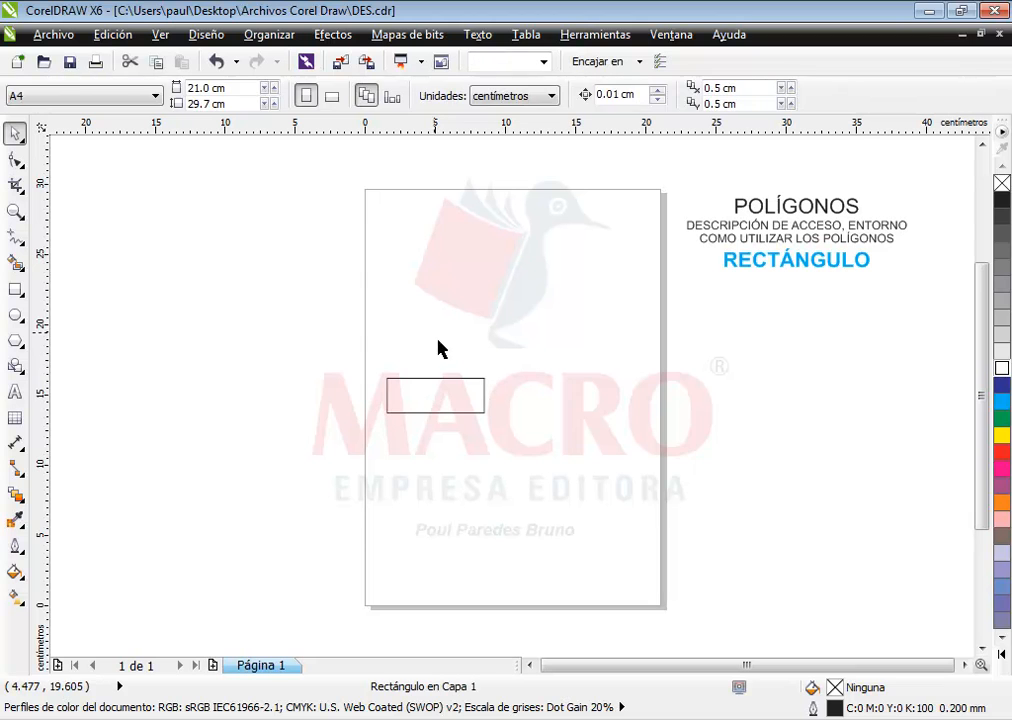
# Step: Select the rectangle and set its X position to 0 cm, centring it on the page's left edge
pyautogui.click(470, 411)
pyautogui.click(101, 91)
pyautogui.moveTo(101, 91); pyautogui.dragTo(14, 62)
pyautogui.write('0')
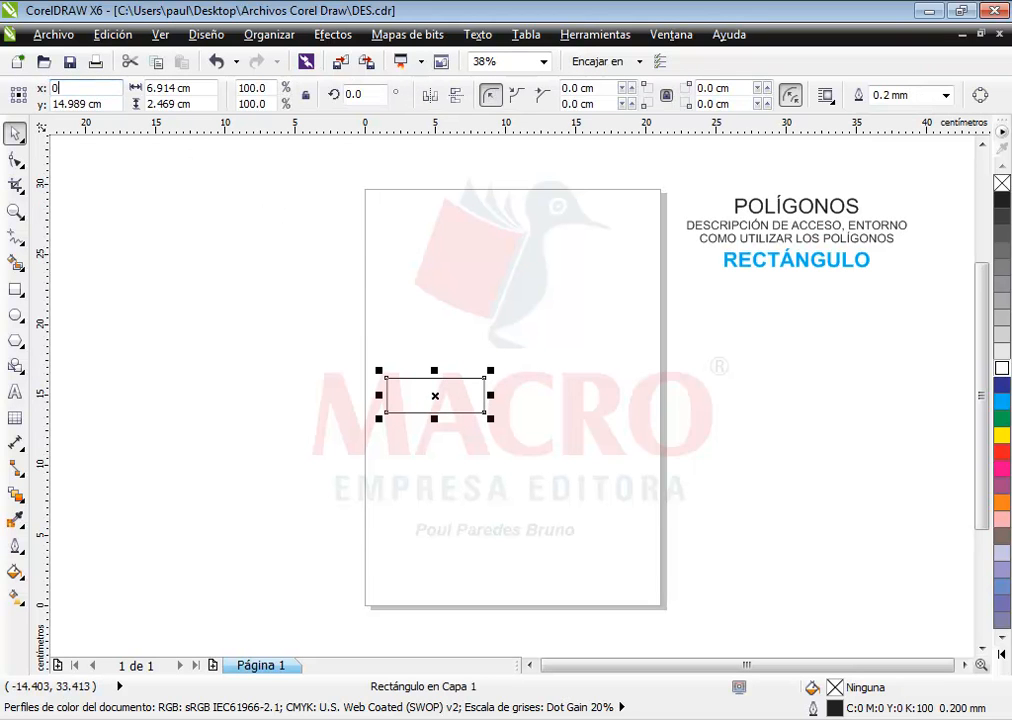
pyautogui.press('Return')
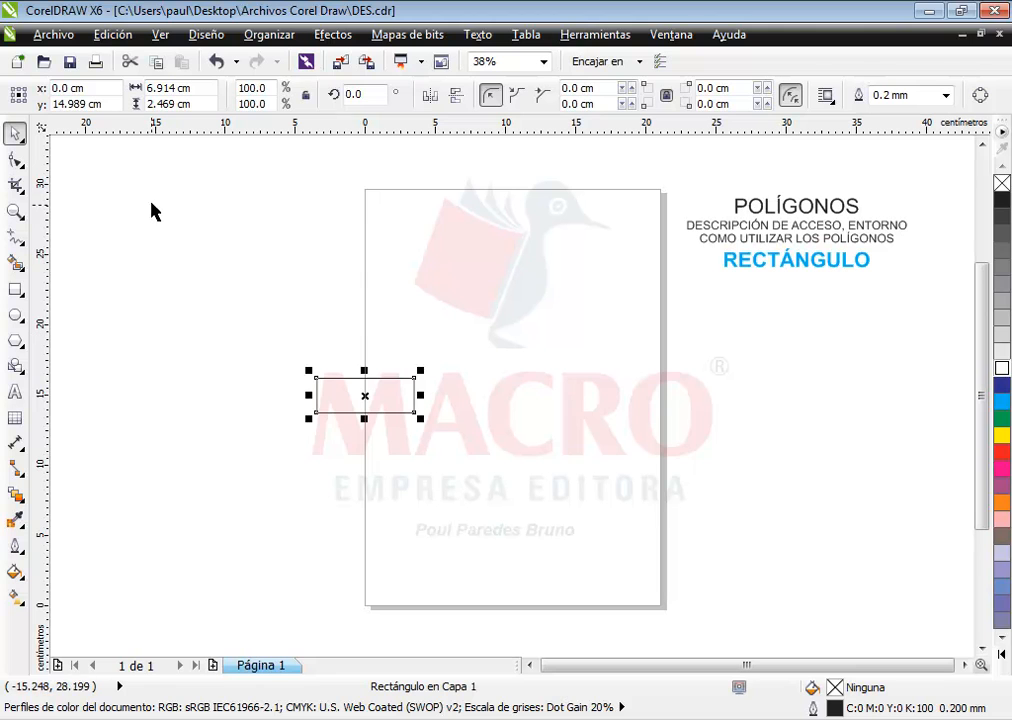
# Step: Set the rectangle's X position to 21 cm and move it back inside the page to about X 9.9 cm
pyautogui.click(98, 88)
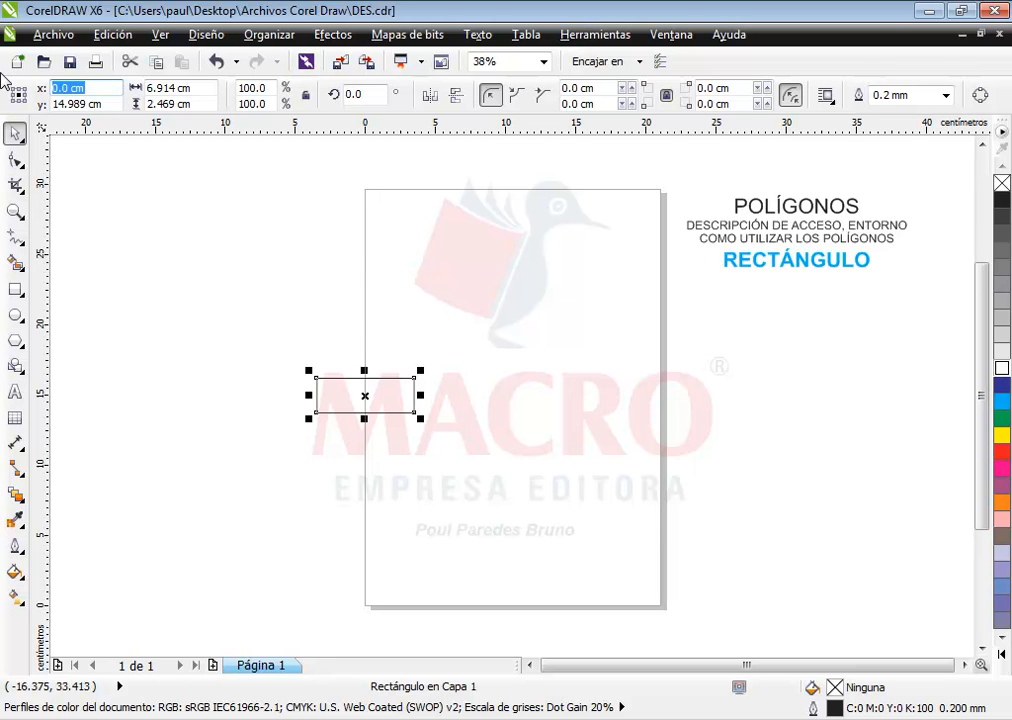
pyautogui.write('21')
pyautogui.press('Return')
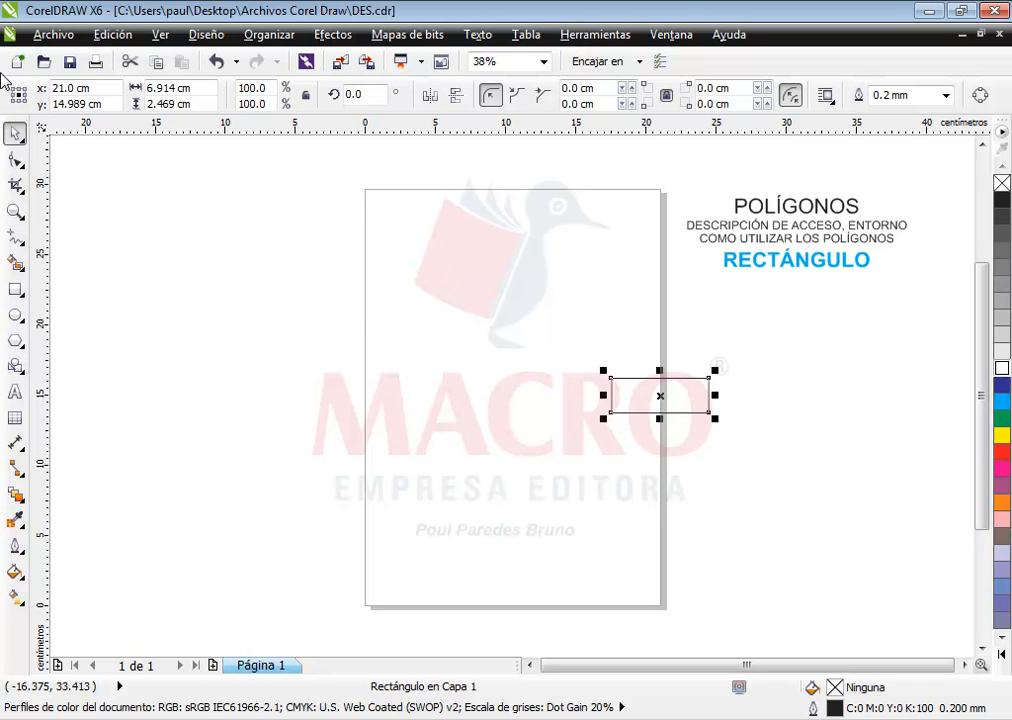
pyautogui.moveTo(642, 396); pyautogui.dragTo(485, 397)
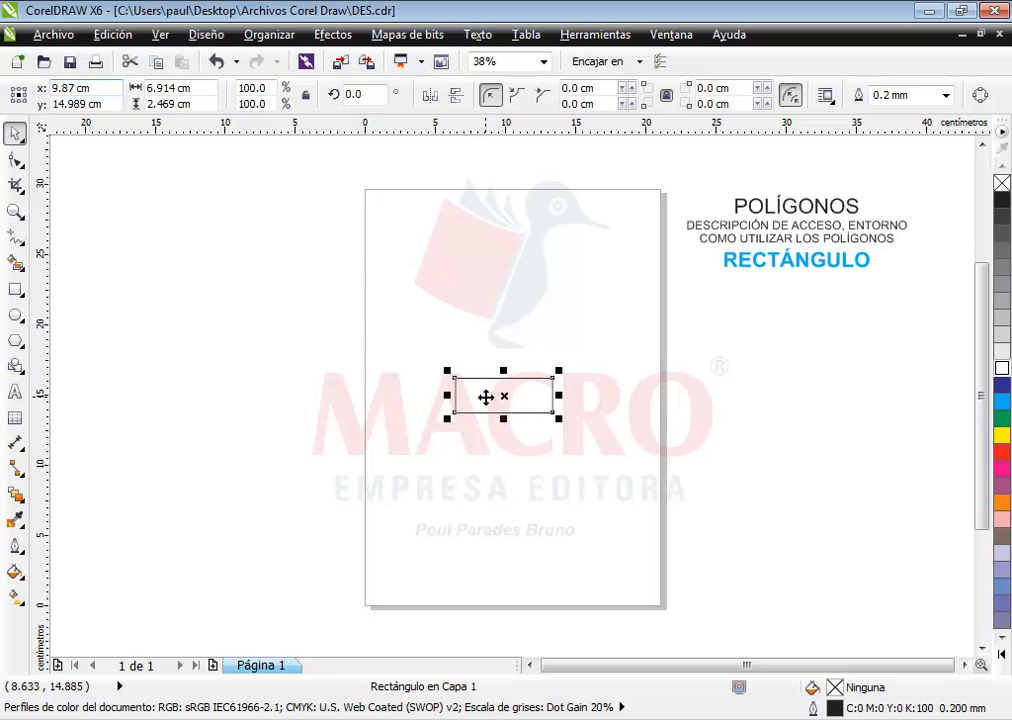
# Step: Compare the rectangle's Y position with the page height, leaving the rectangle selected
pyautogui.click(112, 103)
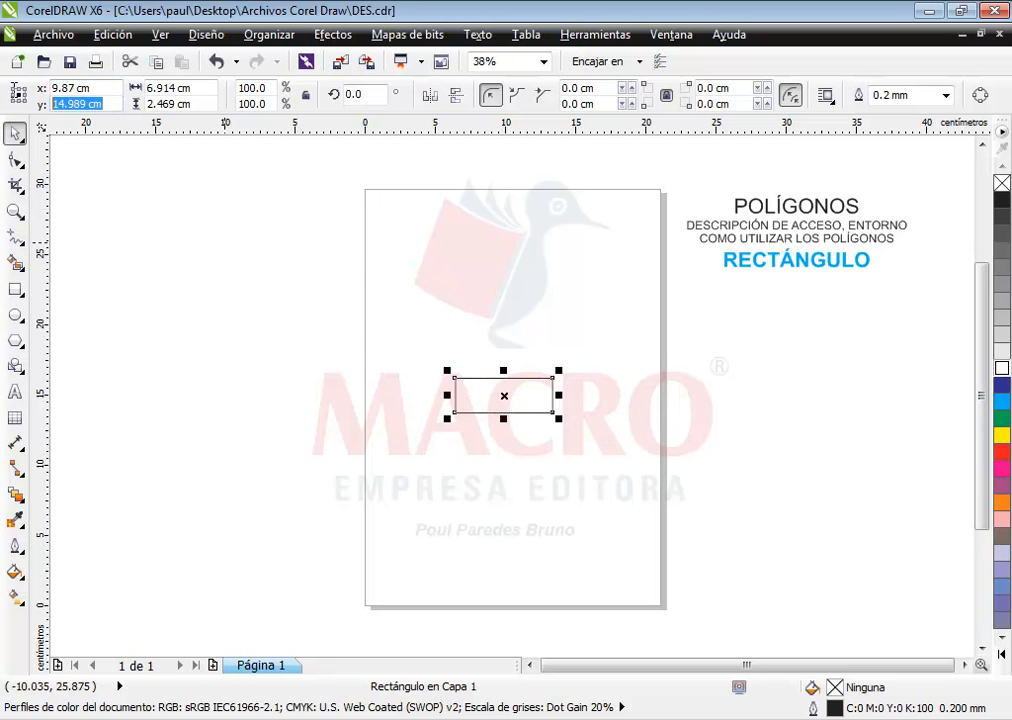
pyautogui.click(272, 291)
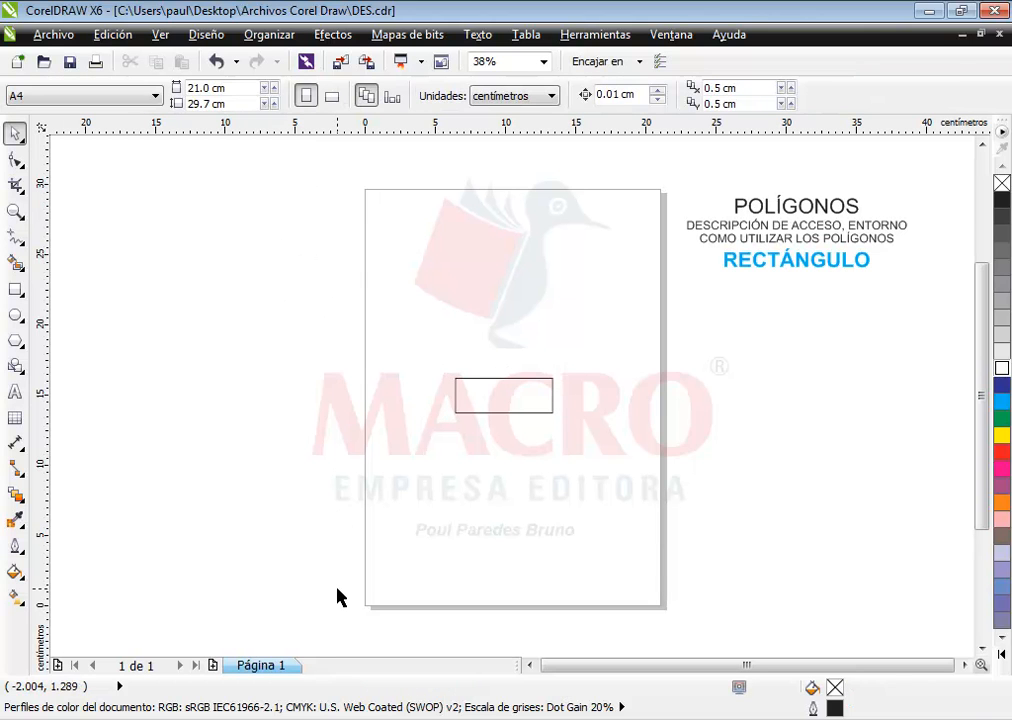
pyautogui.click(235, 104)
pyautogui.click(503, 410)
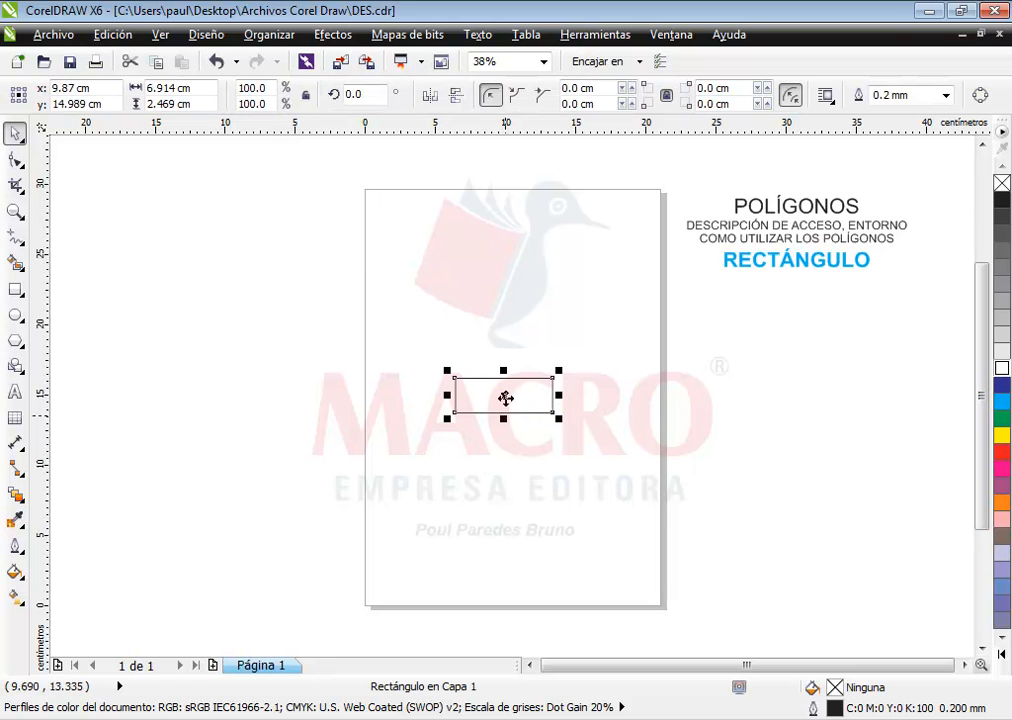
pyautogui.click(617, 346)
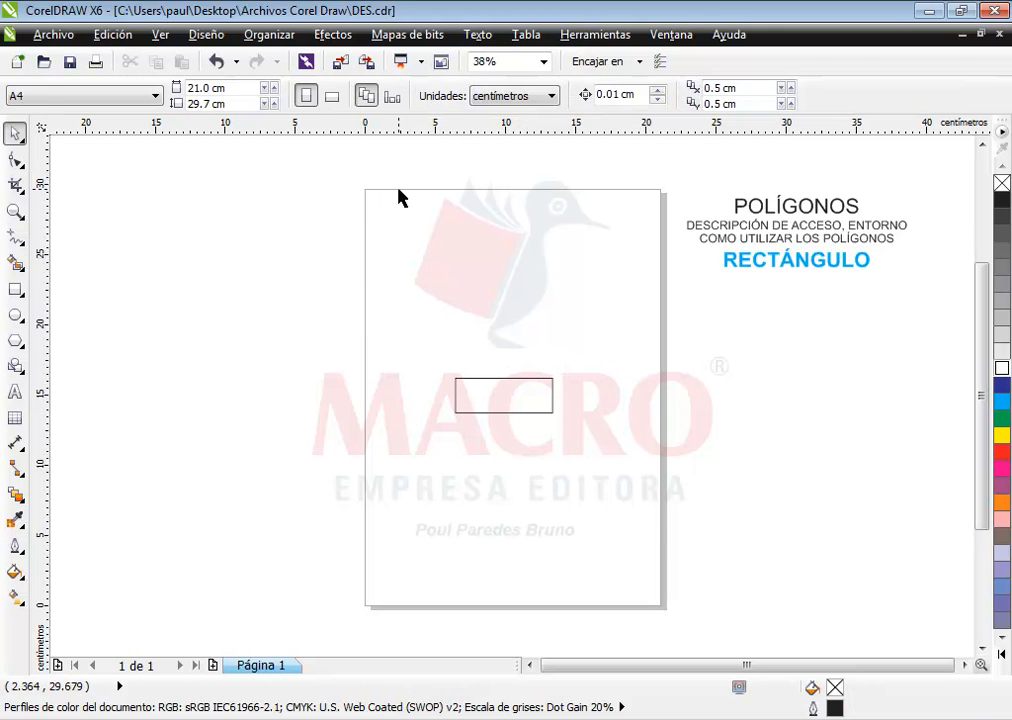
pyautogui.click(504, 410)
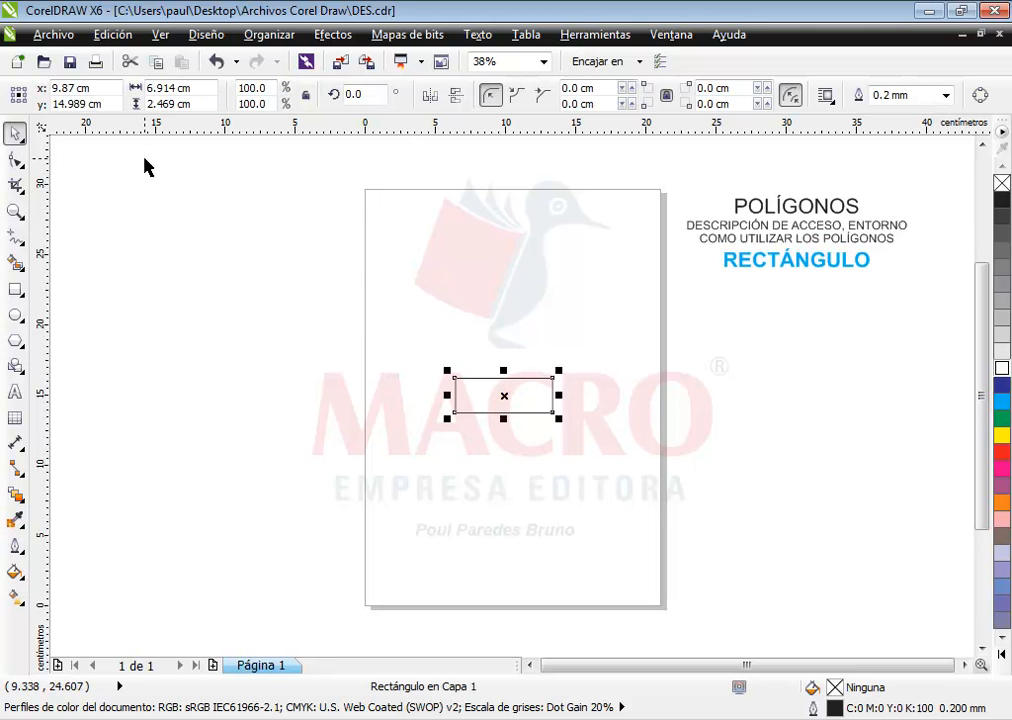
# Step: Set the rectangle's Y position to 6 cm
pyautogui.click(85, 104)
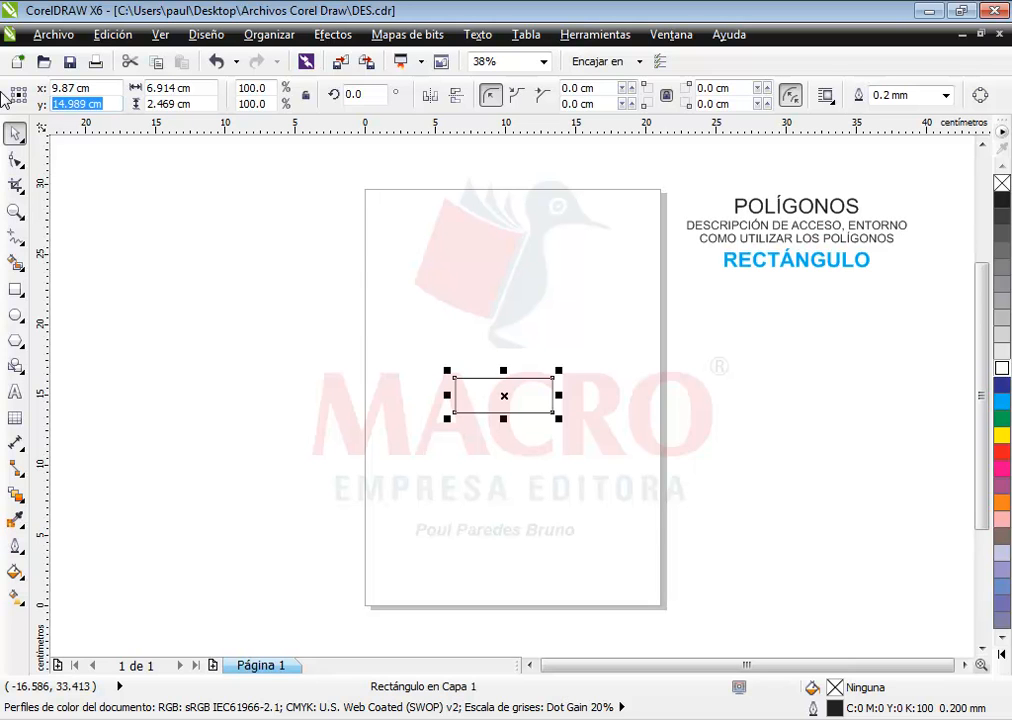
pyautogui.write('6')
pyautogui.press('Return')
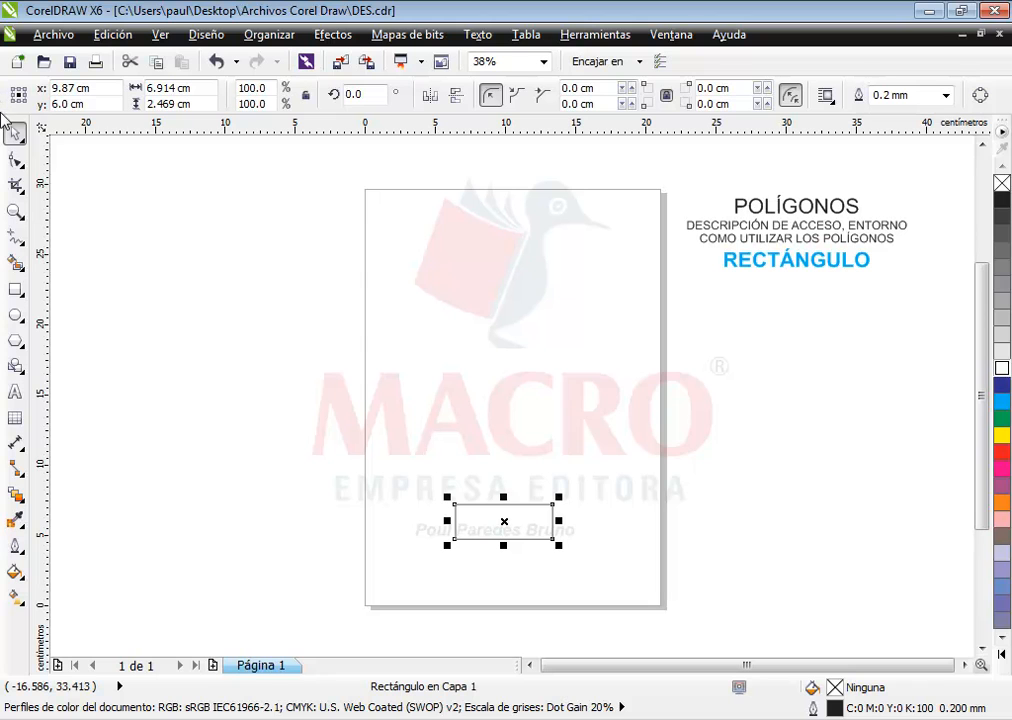
# Step: Set the rectangle's Y position to 17 cm and deselect it
pyautogui.moveTo(89, 104); pyautogui.dragTo(14, 105)
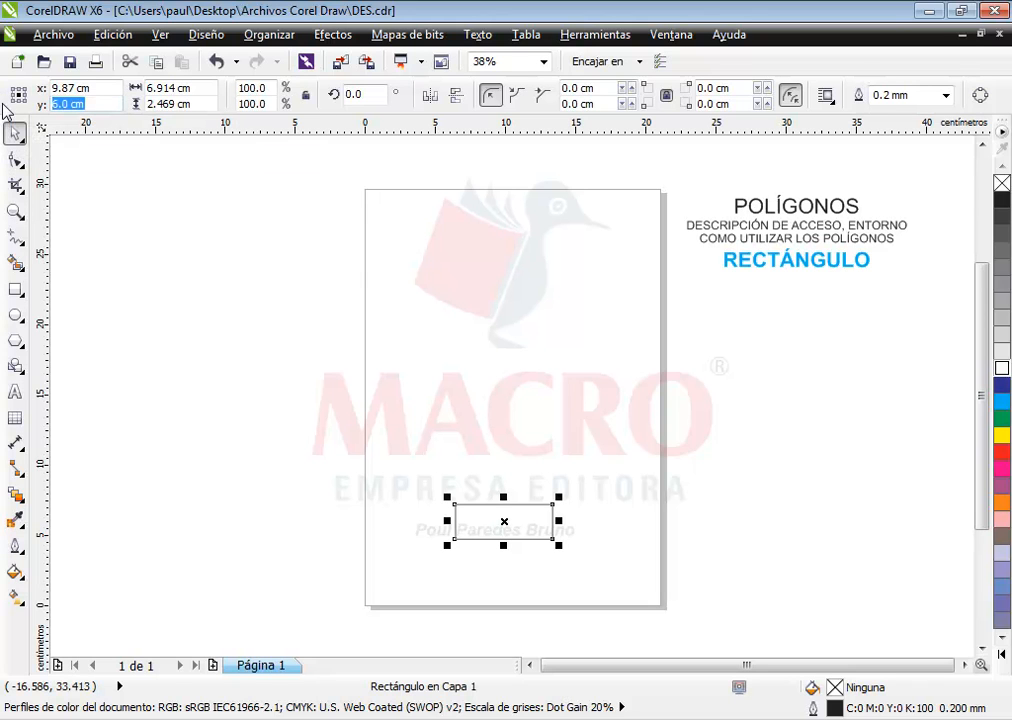
pyautogui.write('17')
pyautogui.press('Return')
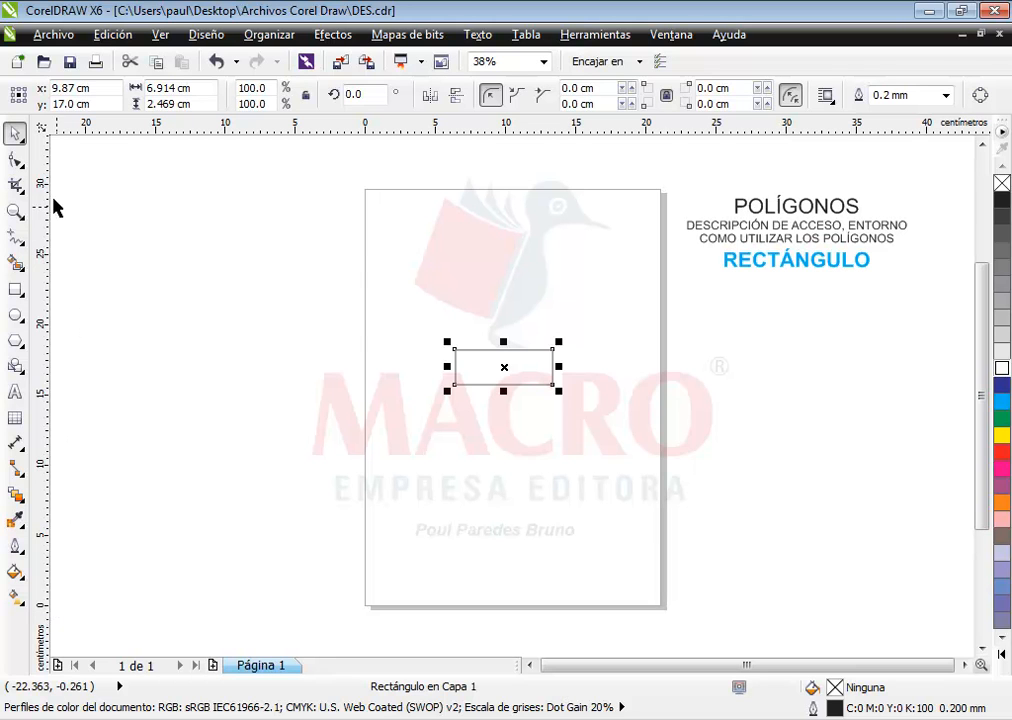
pyautogui.click(230, 268)
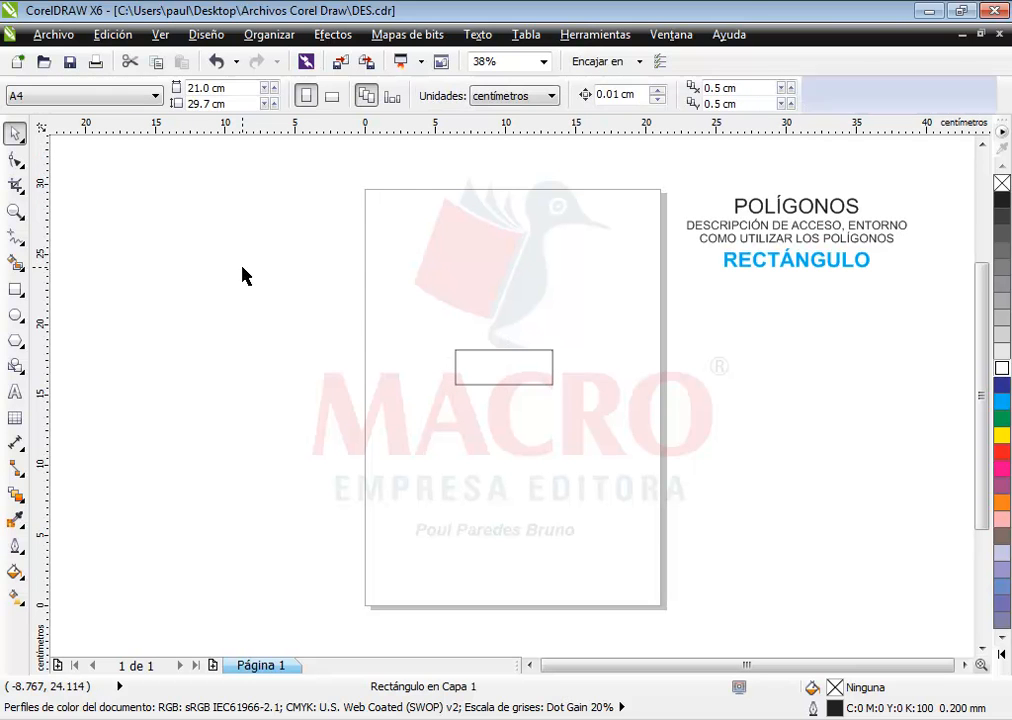
# Step: Select the rectangle again and set its Y position to 0 cm, centring it on the page's bottom edge
pyautogui.click(505, 381)
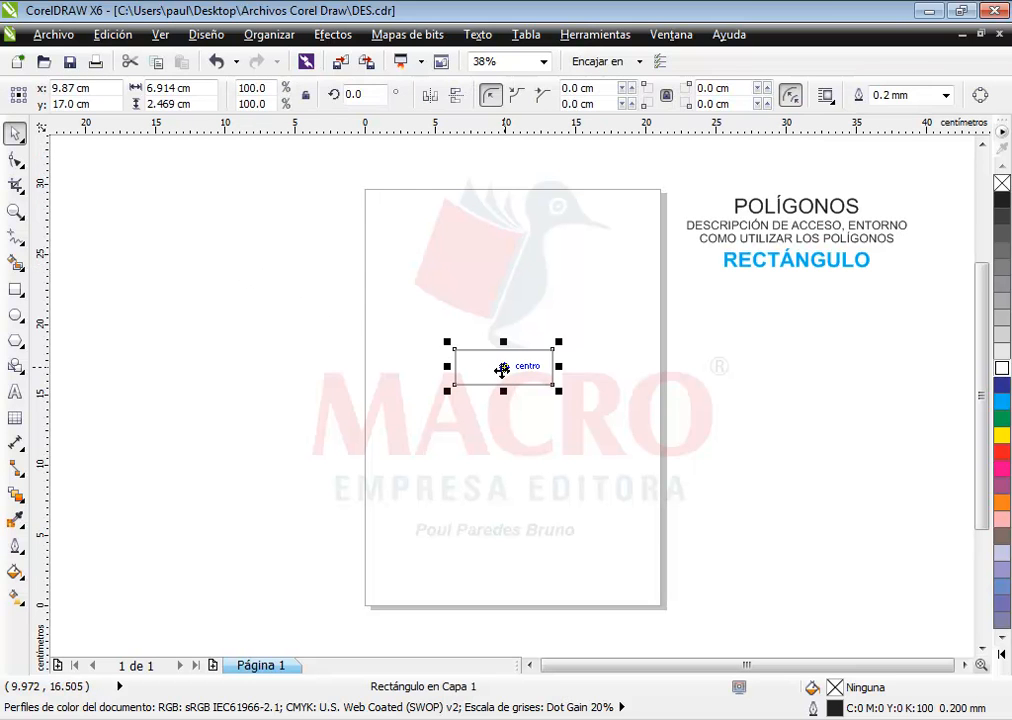
pyautogui.click(115, 107)
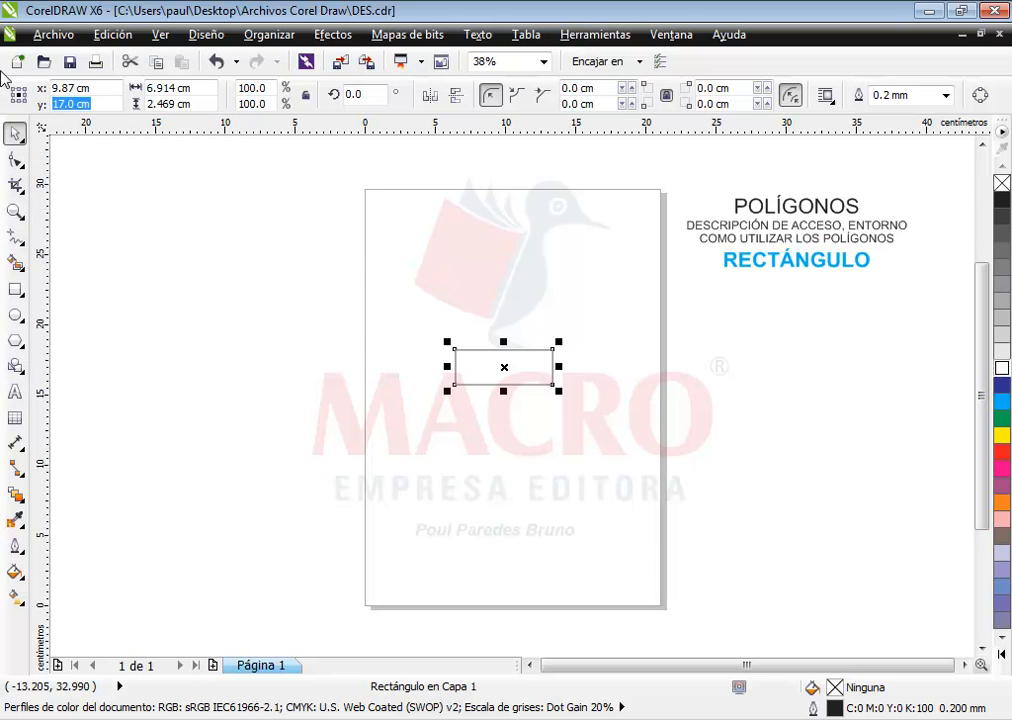
pyautogui.write('0')
pyautogui.press('Return')
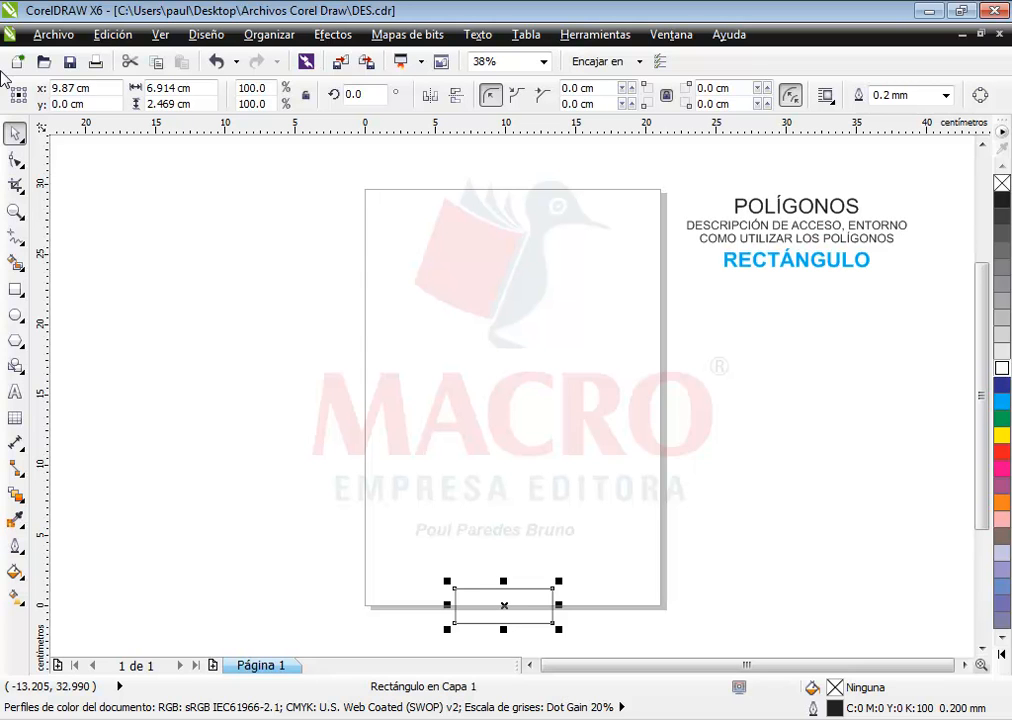
# Step: Set the rectangle's Y position to 29.7 cm, centring it on the page's top edge
pyautogui.click(68, 104)
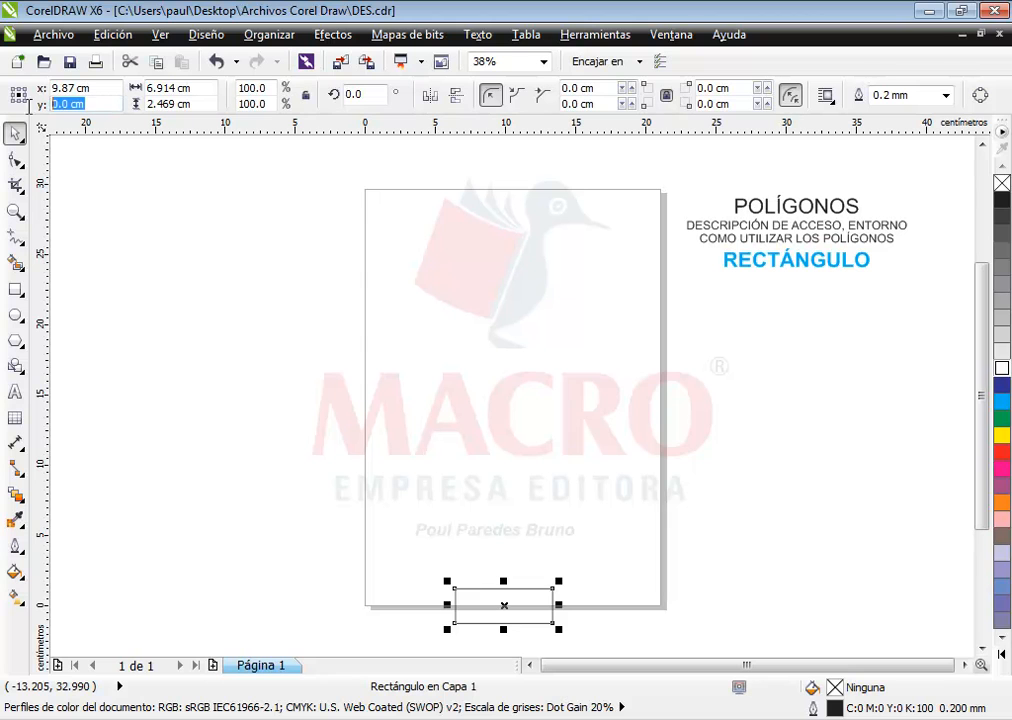
pyautogui.write('2')
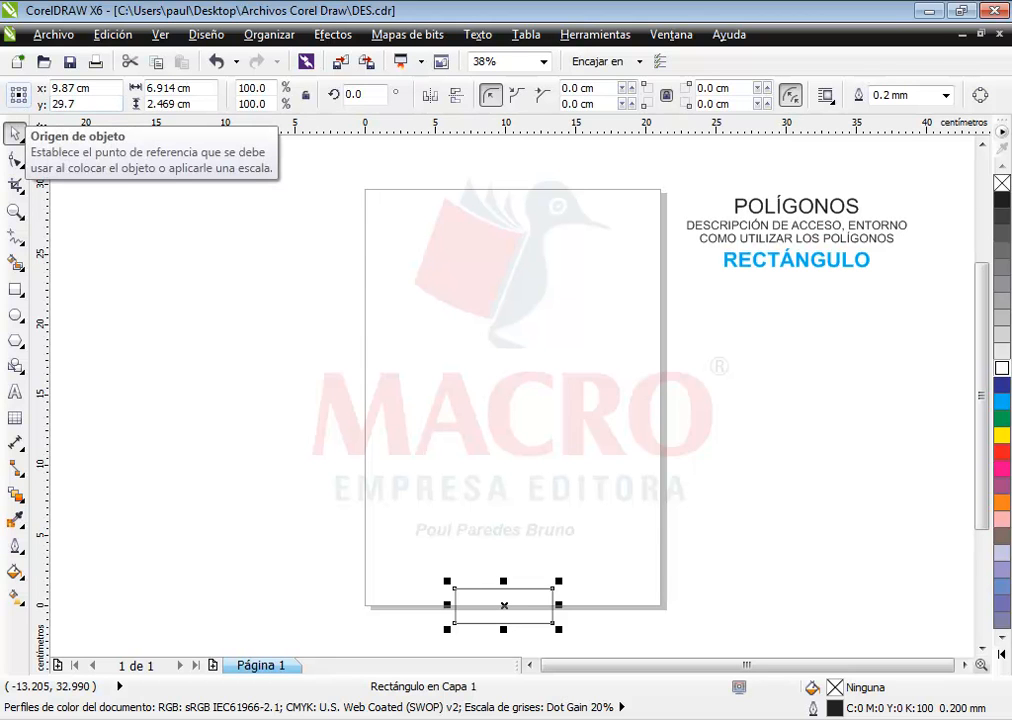
pyautogui.write('9.7')
pyautogui.press('Return')
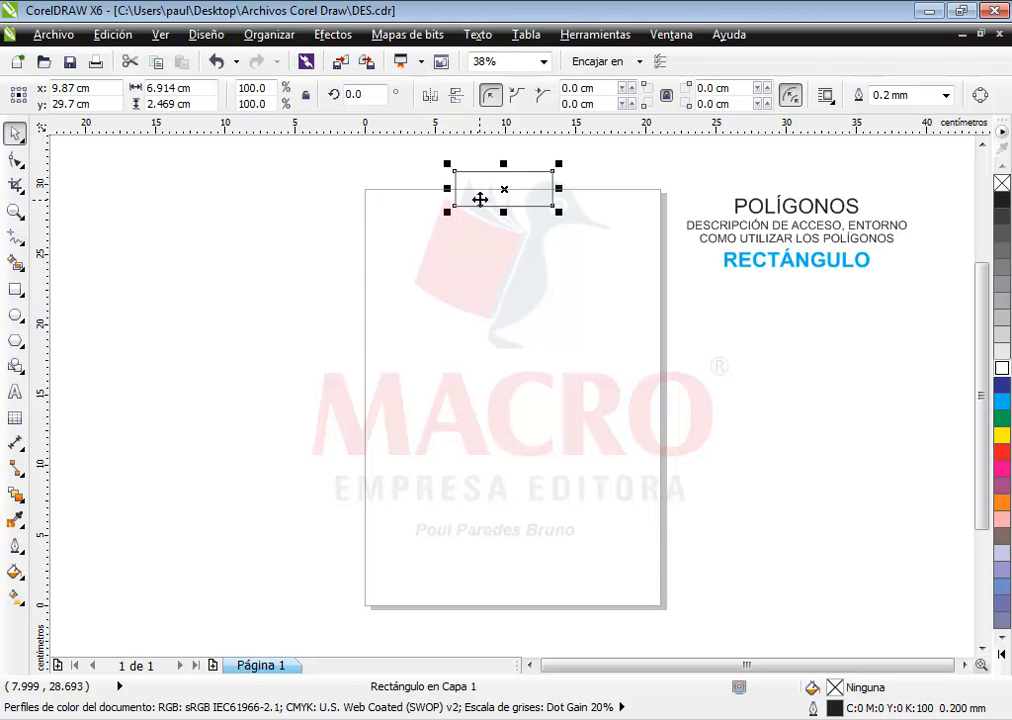
# Step: Move the title texts onto the upper part of the page and place the rectangle below them at about X 9.9 cm, Y 18 cm
pyautogui.moveTo(480, 198); pyautogui.dragTo(430, 444)
pyautogui.moveTo(650, 172); pyautogui.dragTo(913, 301)
pyautogui.moveTo(828, 242); pyautogui.dragTo(548, 242)
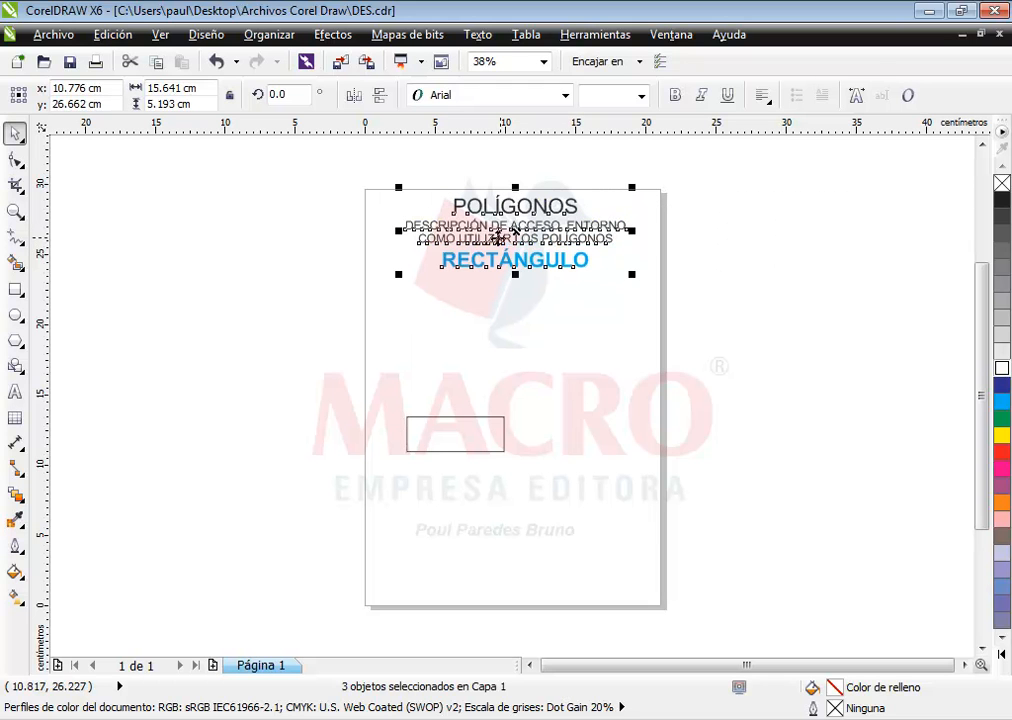
pyautogui.moveTo(421, 446); pyautogui.dragTo(470, 364)
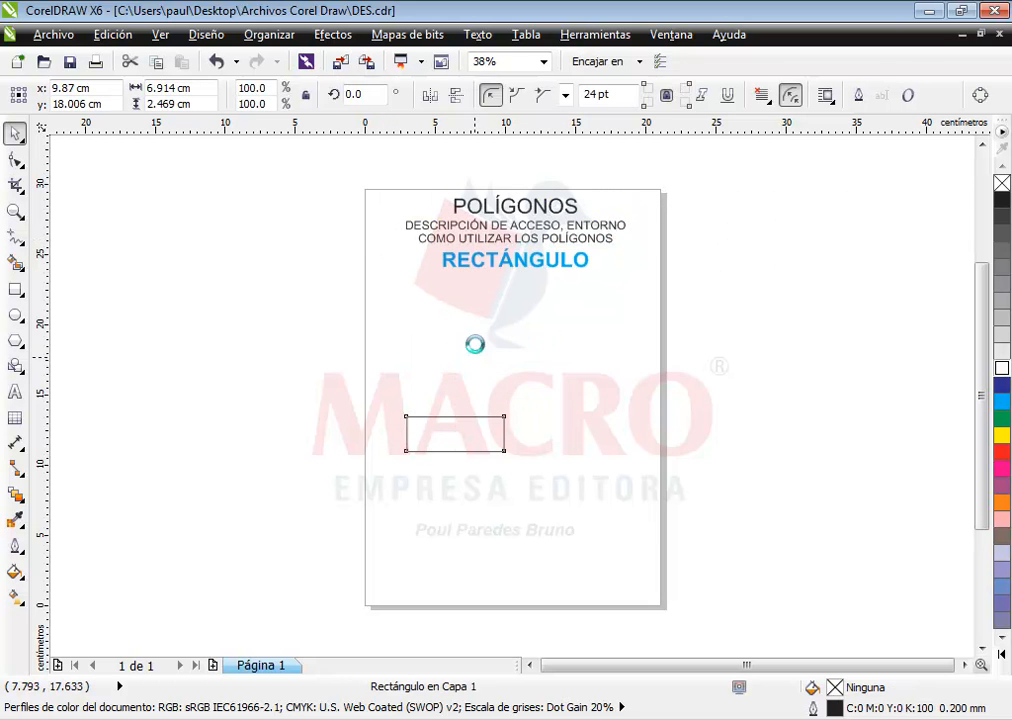
# Step: Move the rectangle slightly on the page, leaving its centre at about X 9.5 cm, Y 18.1 cm
pyautogui.scroll(2, 514, 335)
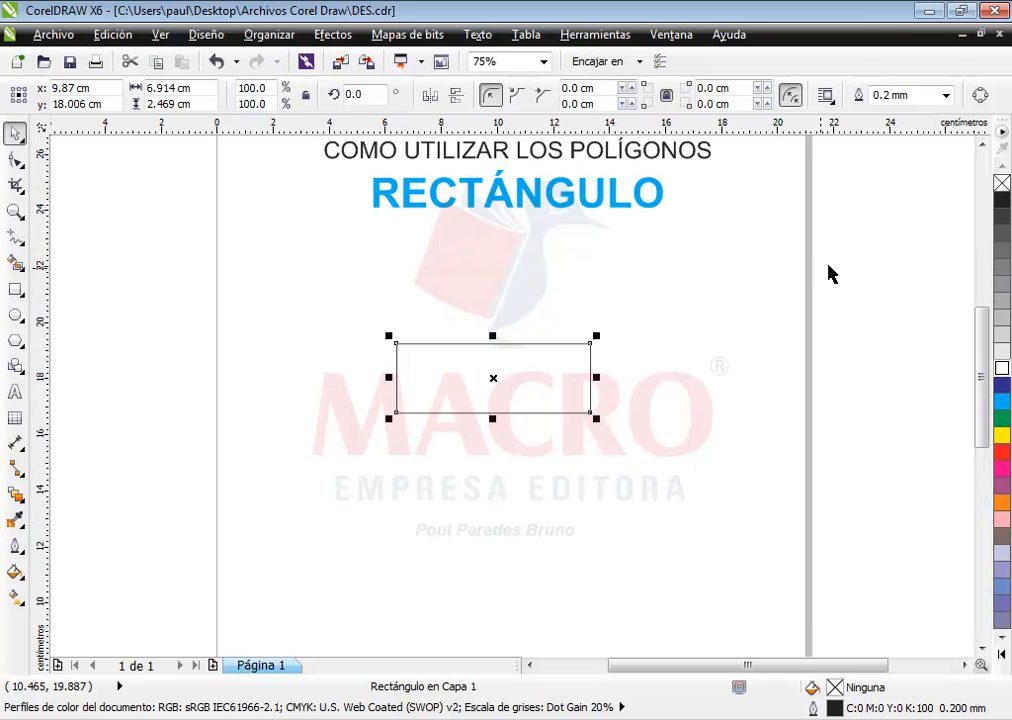
pyautogui.click(981, 145)
pyautogui.click(981, 145)
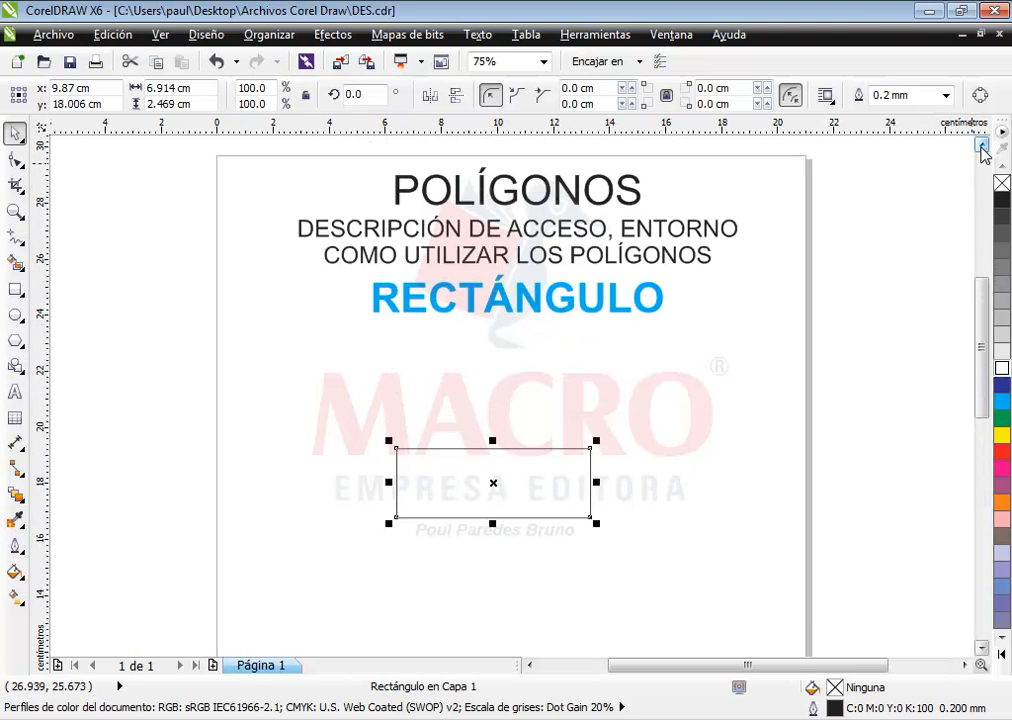
pyautogui.click(504, 392)
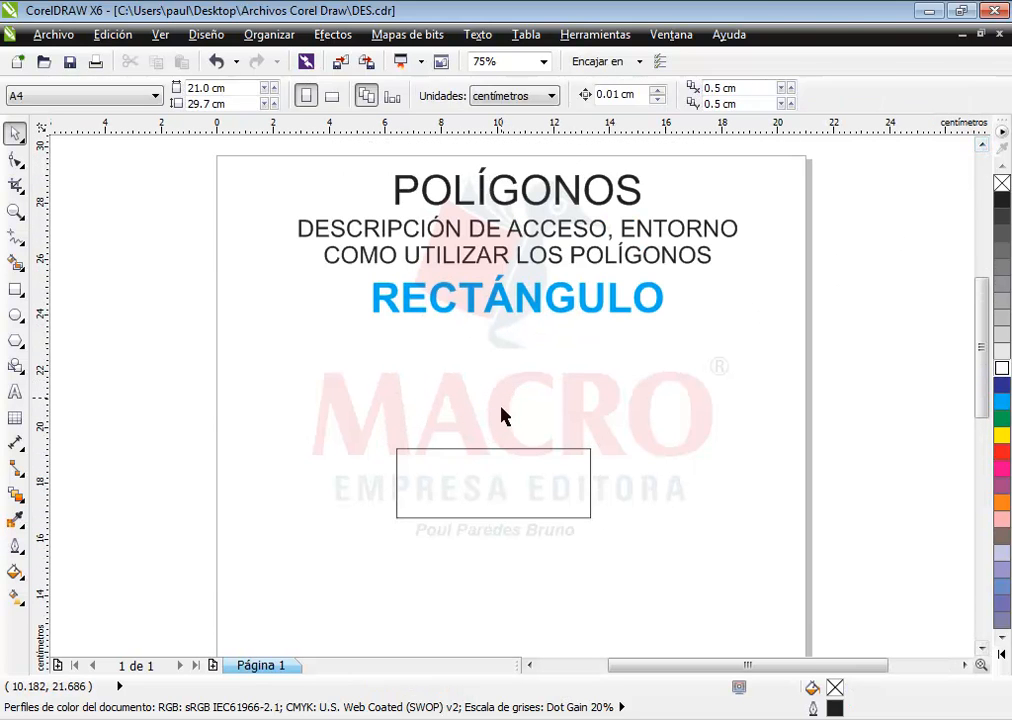
pyautogui.click(492, 472)
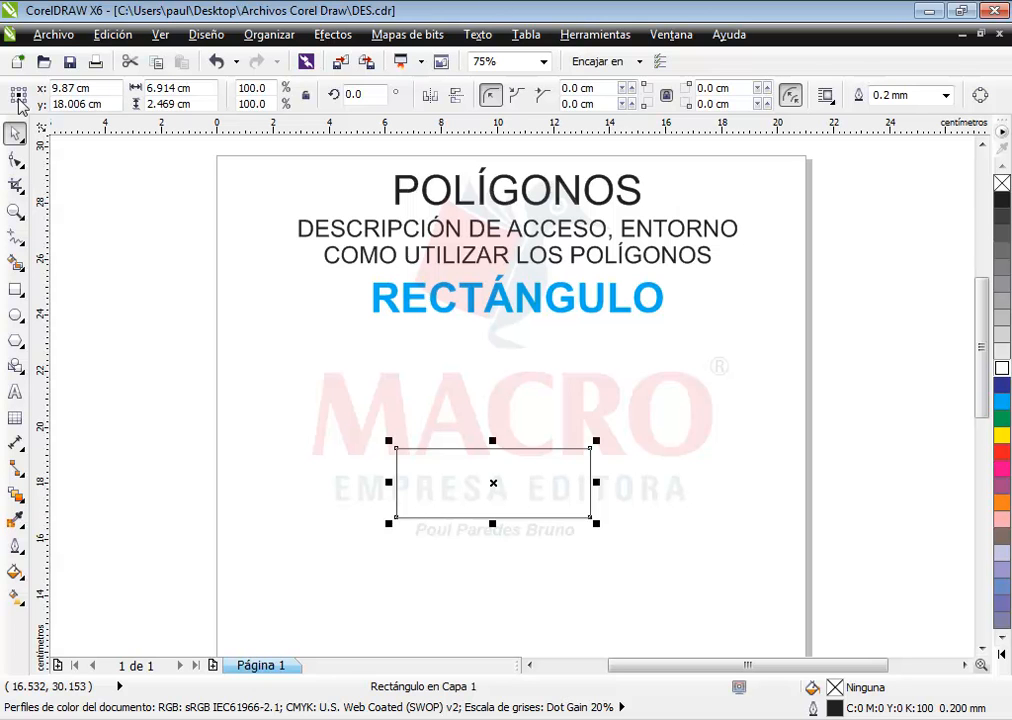
pyautogui.moveTo(515, 450); pyautogui.dragTo(461, 490)
# Step: Check the rectangle's X and Y position values and deselect it
pyautogui.click(85, 88)
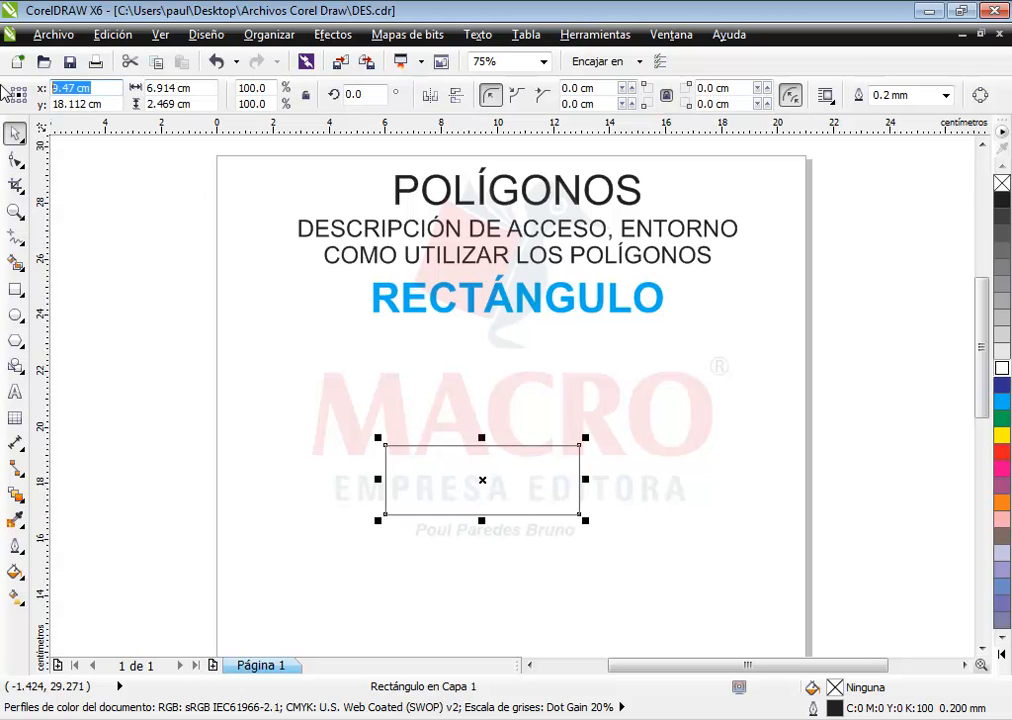
pyautogui.press('Tab')
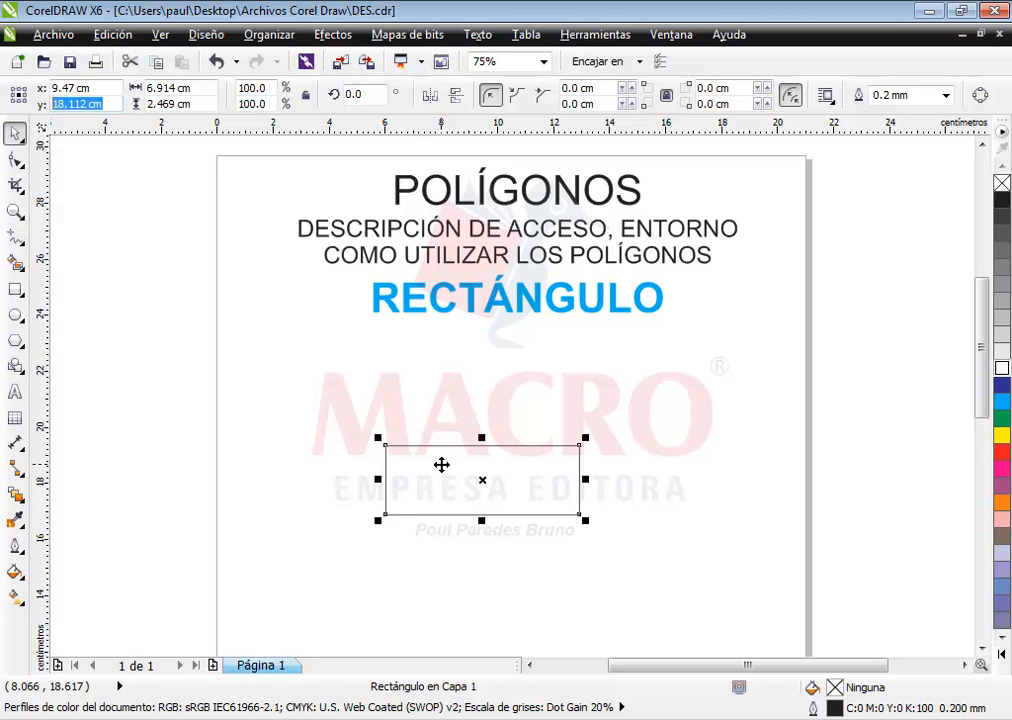
pyautogui.click(366, 396)
pyautogui.click(366, 396)
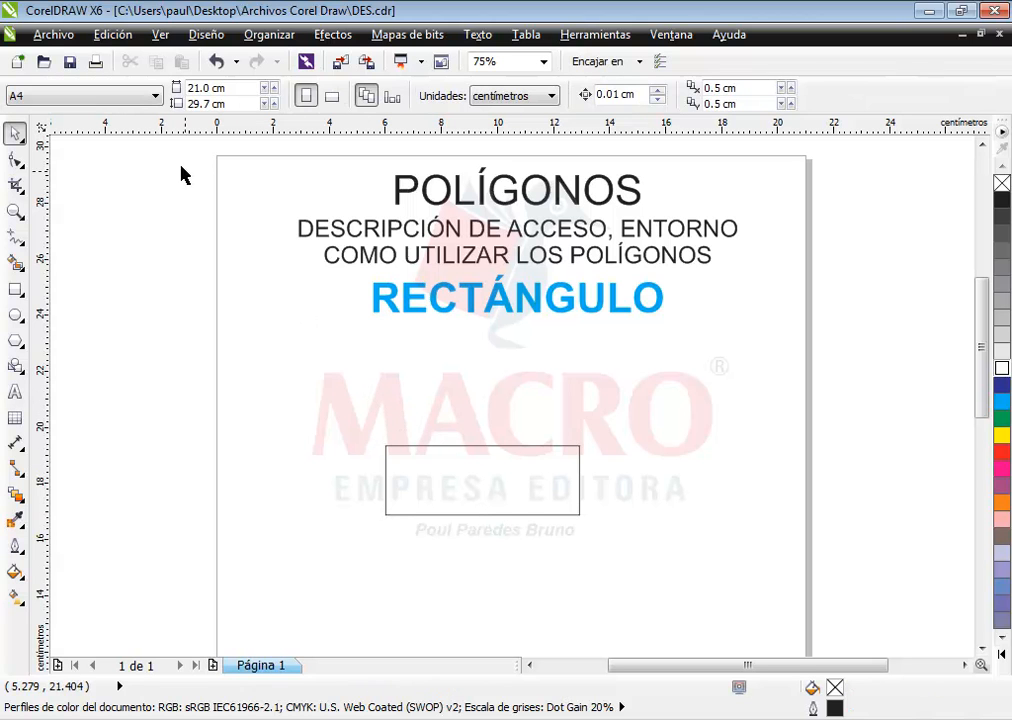
# Step: Move the rectangle to about X 7.3 cm, Y 19.3 cm and set its height to 3 cm
pyautogui.click(499, 485)
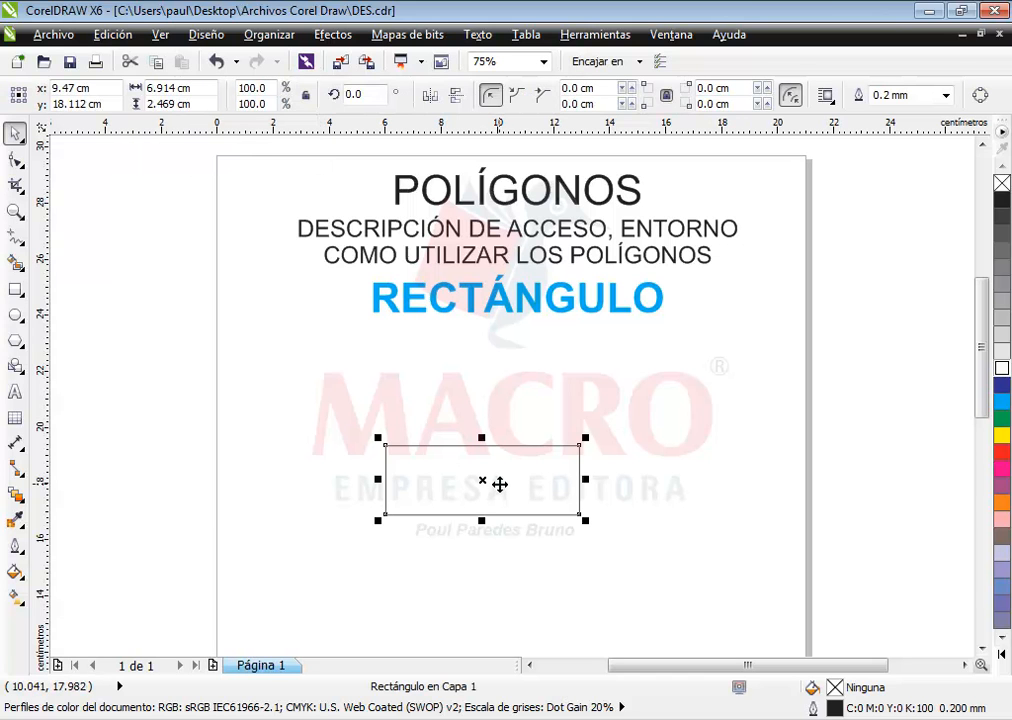
pyautogui.moveTo(501, 482); pyautogui.dragTo(440, 447)
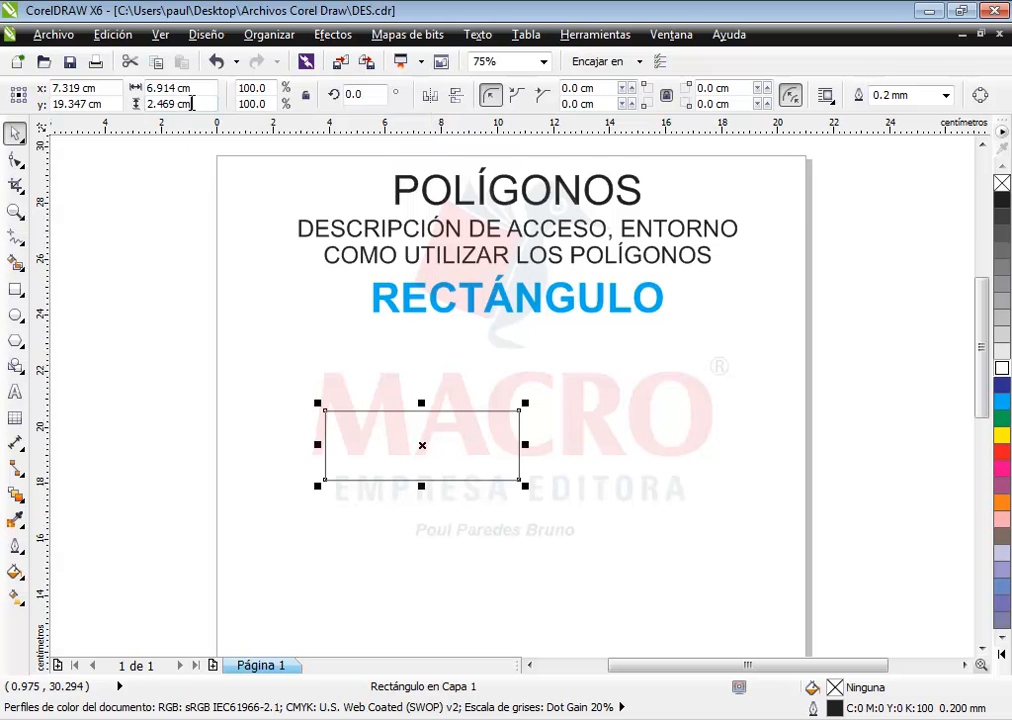
pyautogui.click(170, 103)
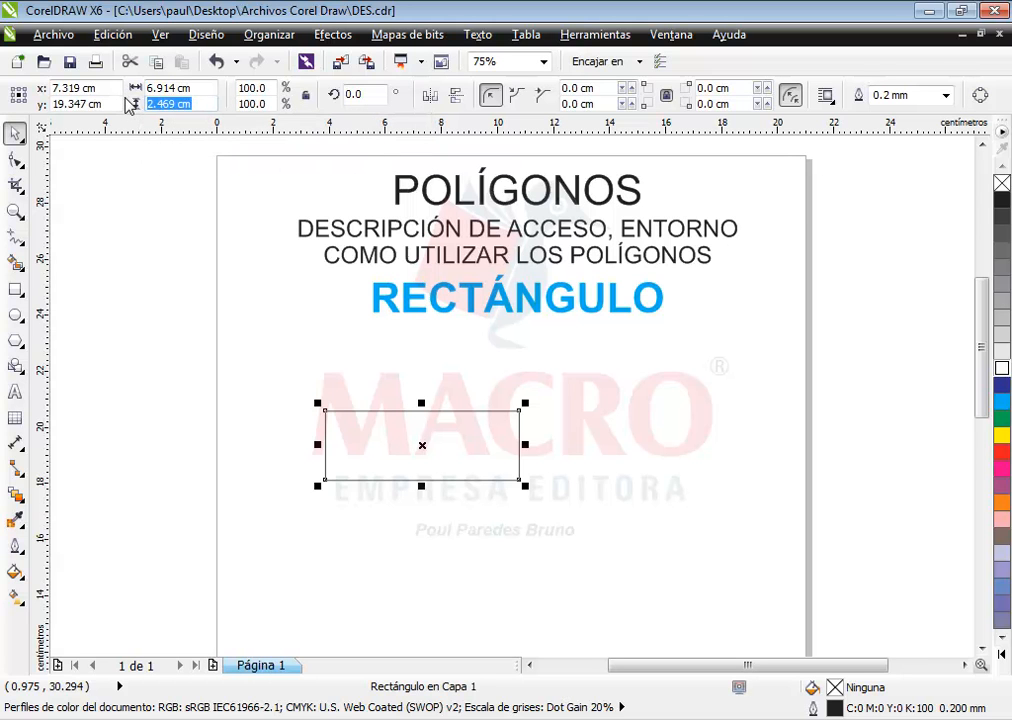
pyautogui.write('3')
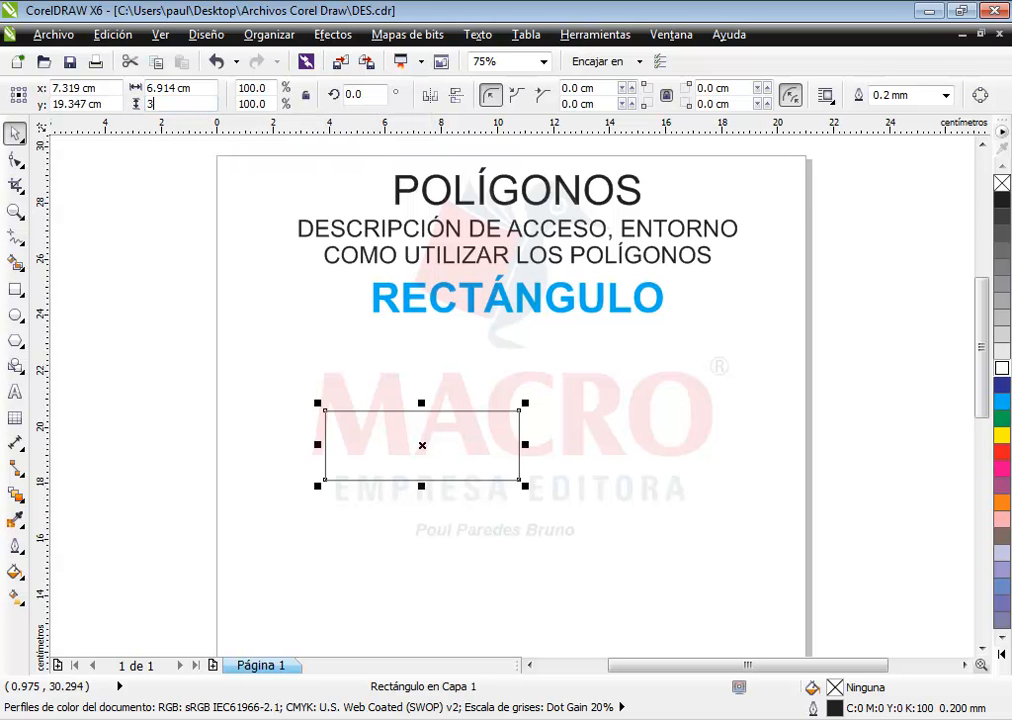
pyautogui.press('Return')
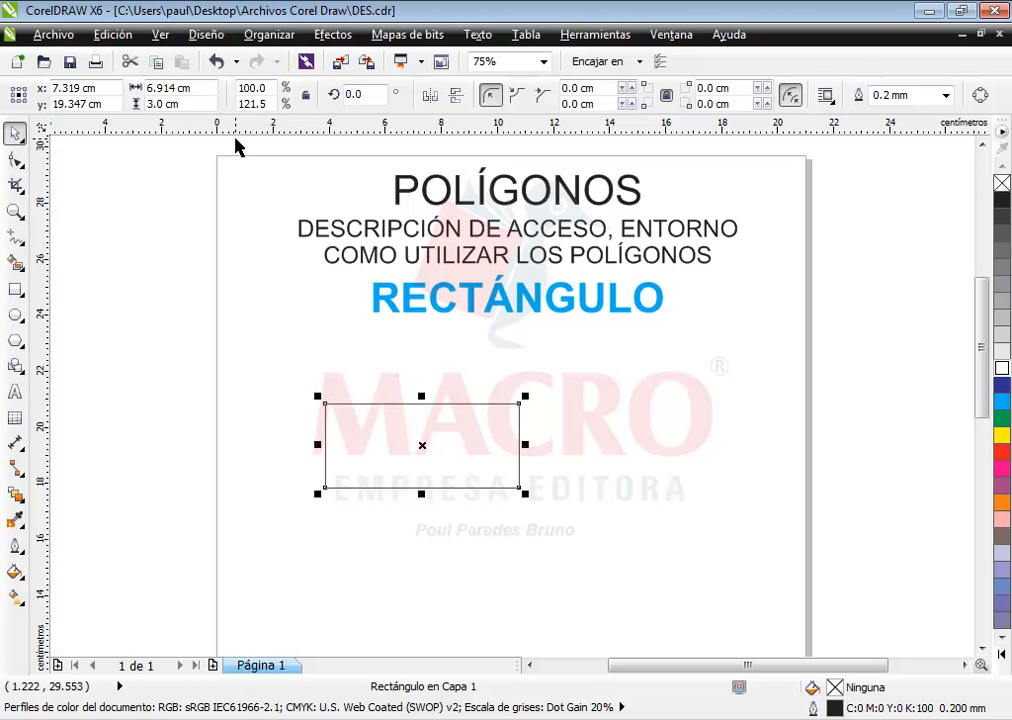
# Step: Set the rectangle's width to 8 cm and deselect it
pyautogui.moveTo(190, 88); pyautogui.dragTo(110, 90)
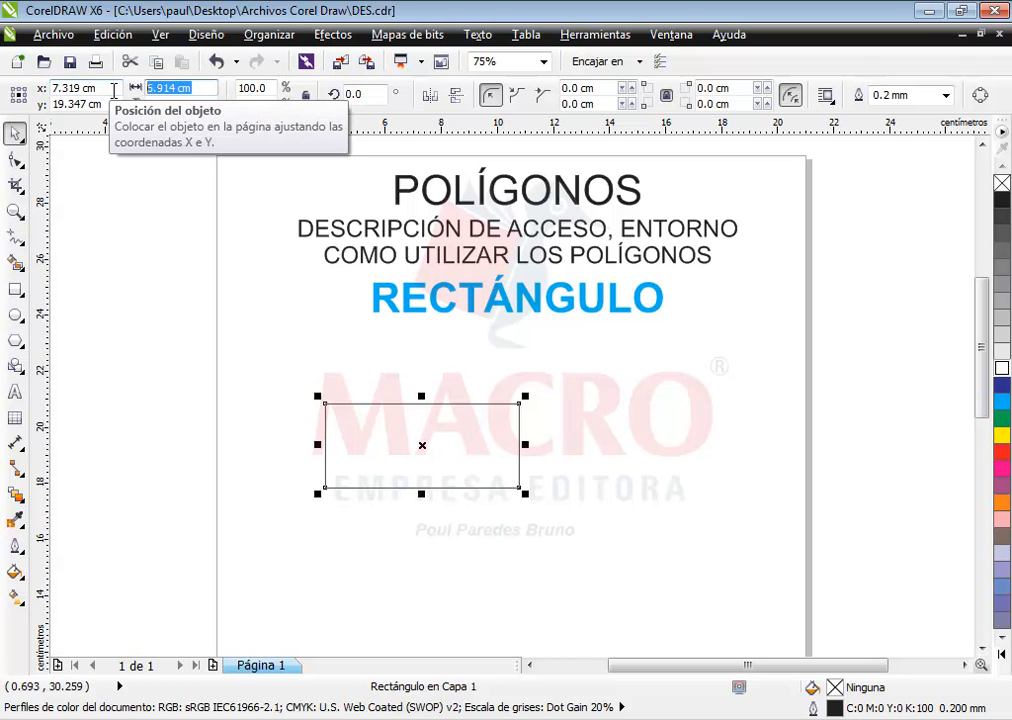
pyautogui.write('8')
pyautogui.press('Return')
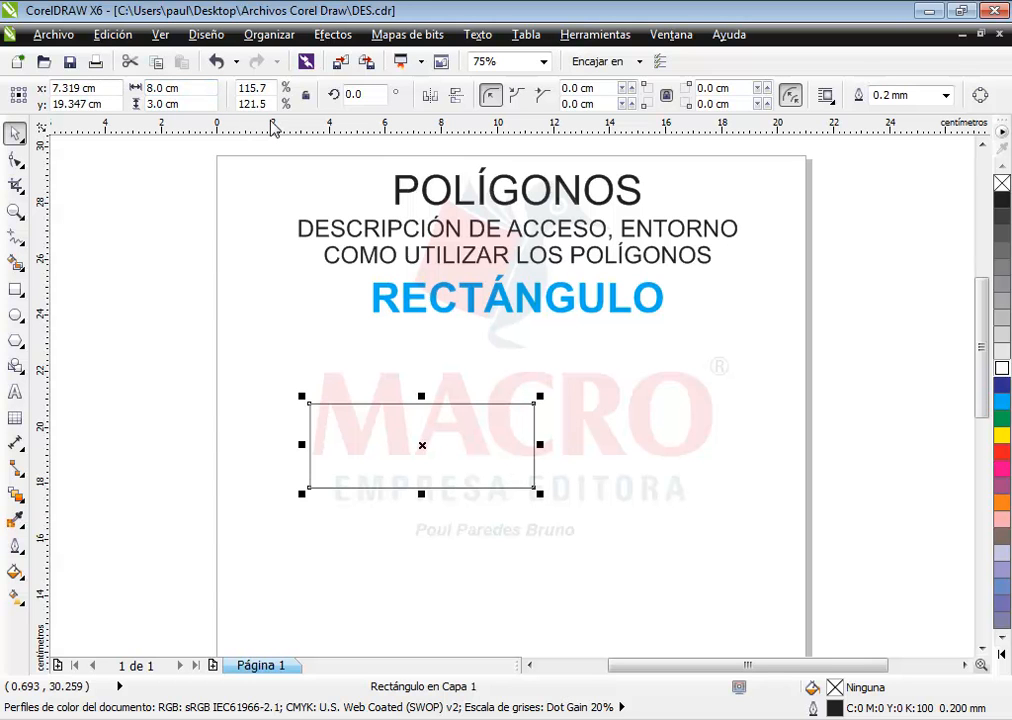
pyautogui.click(188, 103)
pyautogui.click(186, 88)
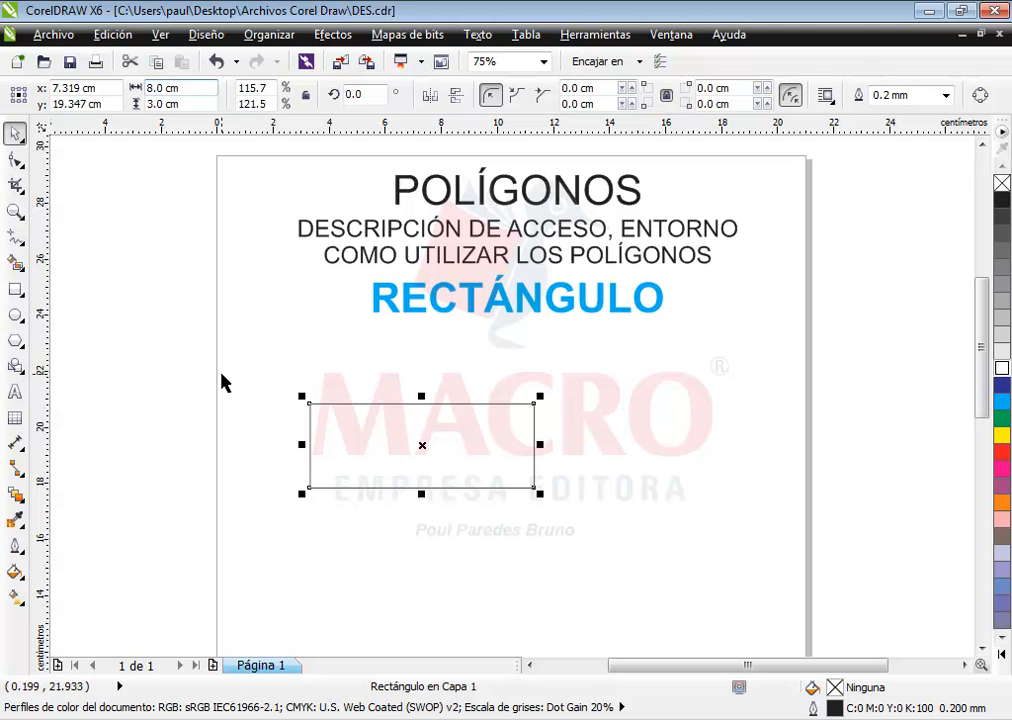
pyautogui.click(133, 343)
# Step: Draw a vertical rectangle about 2.8 by 6.9 cm beside the first one and move its centre to about X 14.6 cm, Y 19.3 cm
pyautogui.click(15, 289)
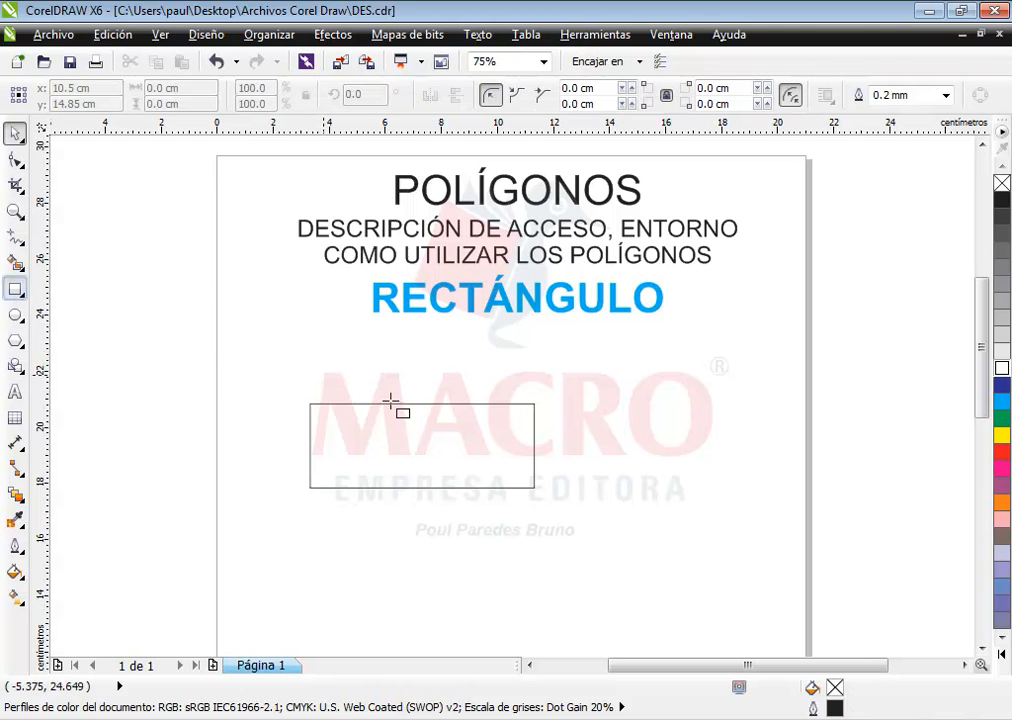
pyautogui.moveTo(626, 369); pyautogui.dragTo(704, 564)
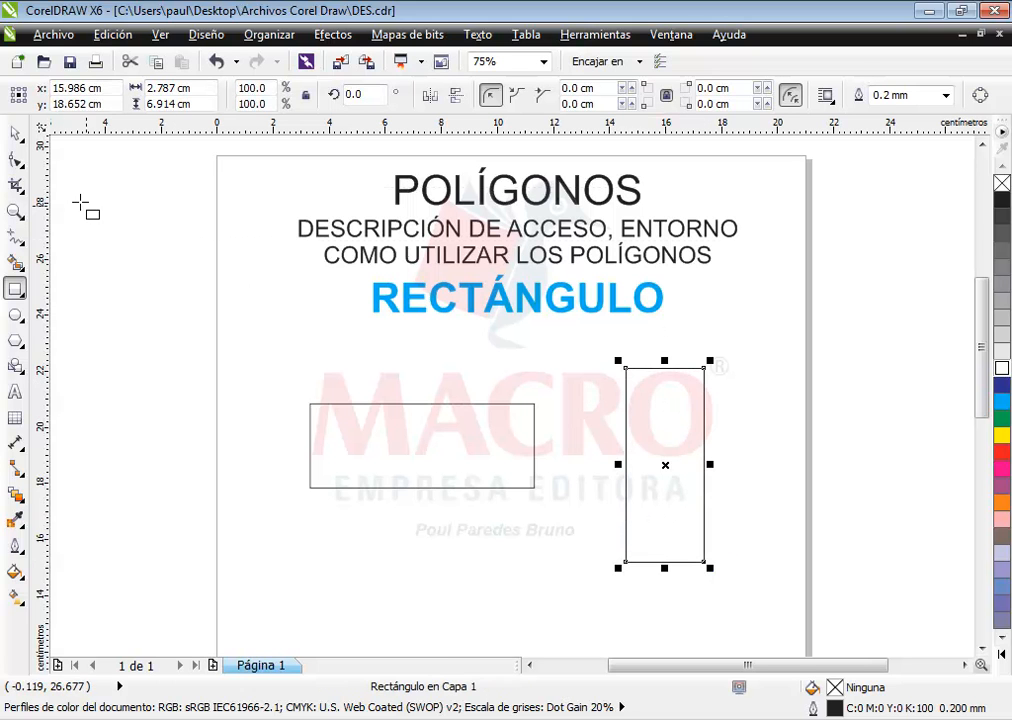
pyautogui.click(14, 132)
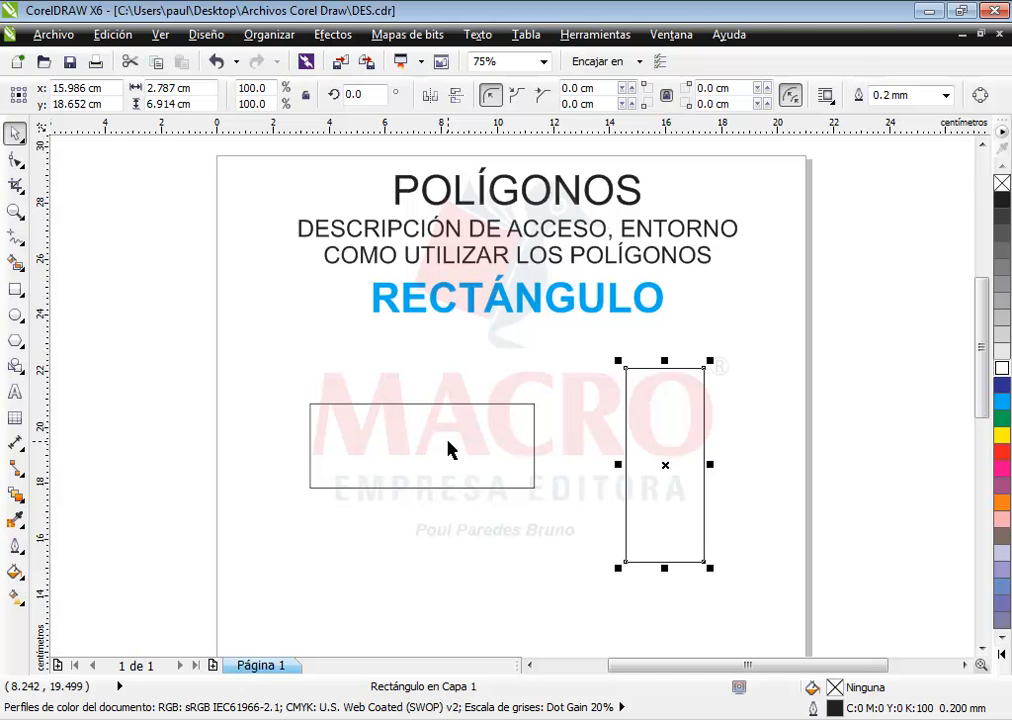
pyautogui.moveTo(670, 414); pyautogui.dragTo(633, 395)
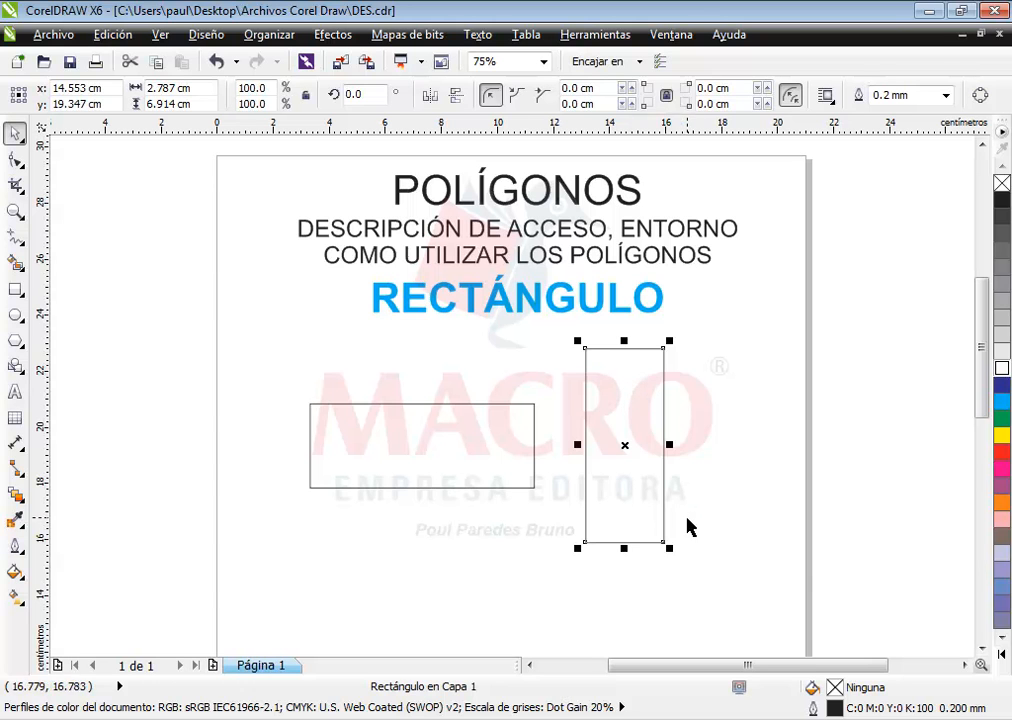
# Step: Scale the vertical rectangle freehand from its lower corner, shrinking it to about 30% and enlarging it to about 128%
pyautogui.moveTo(670, 543); pyautogui.dragTo(669, 542)
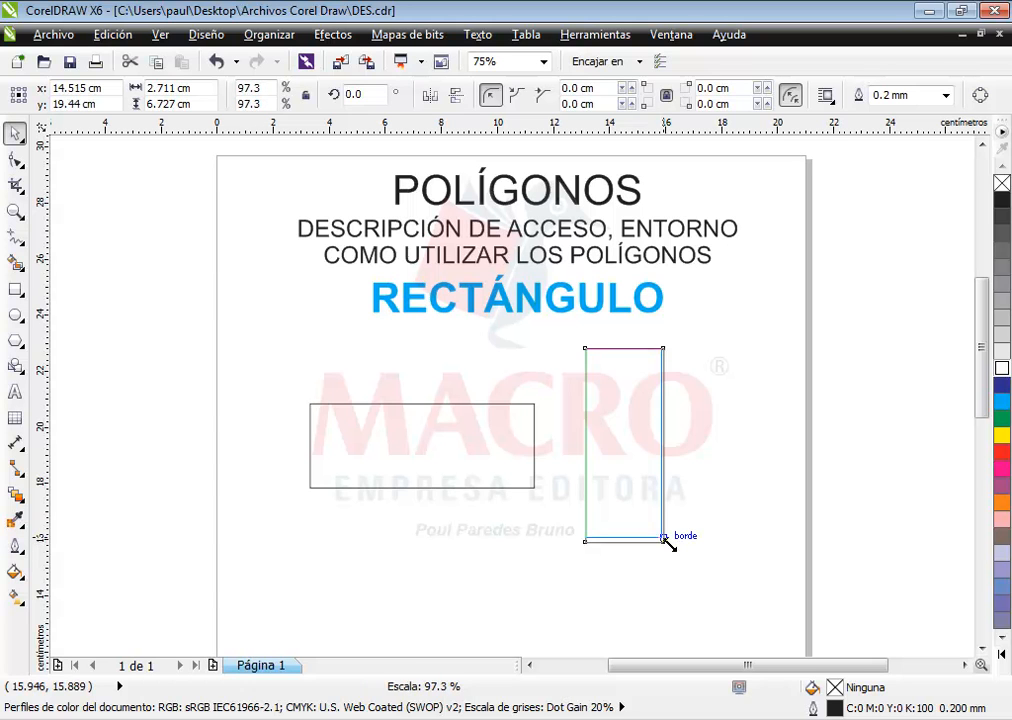
pyautogui.moveTo(668, 541); pyautogui.dragTo(613, 453)
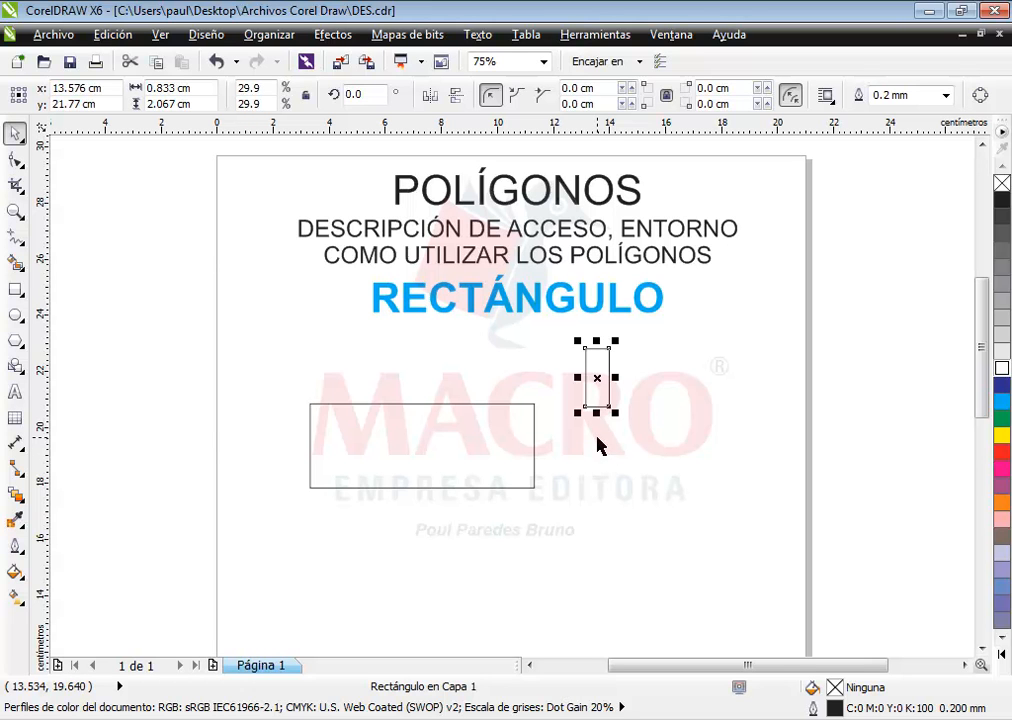
pyautogui.moveTo(614, 411); pyautogui.dragTo(759, 608)
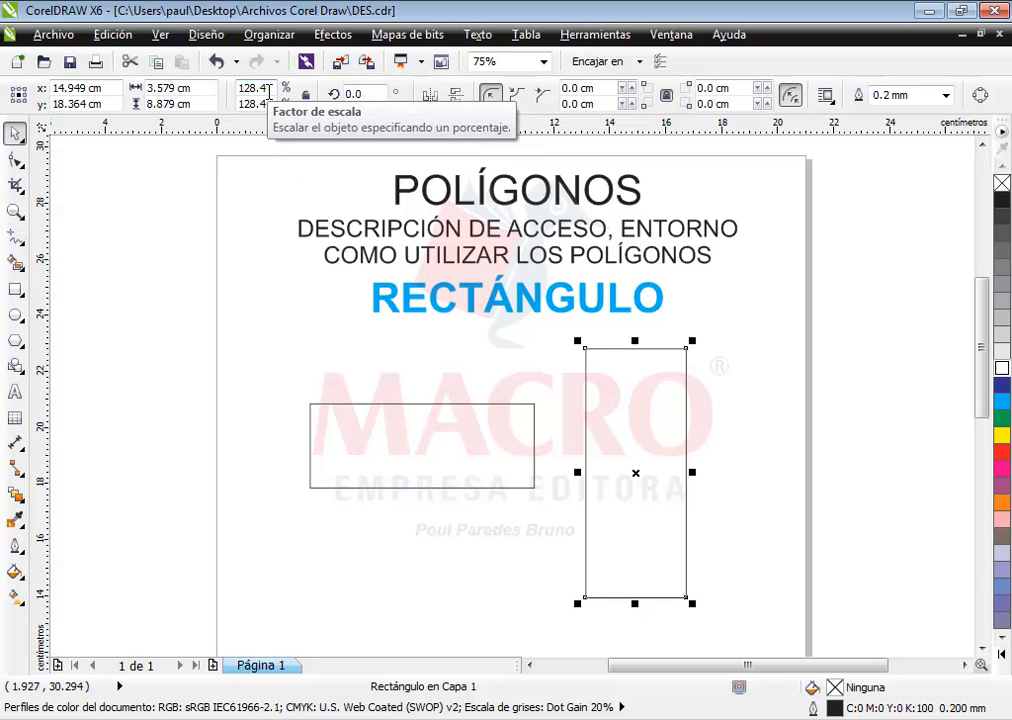
# Step: Set the vertical rectangle's horizontal and vertical scale factors to 100%
pyautogui.moveTo(269, 91); pyautogui.dragTo(194, 79)
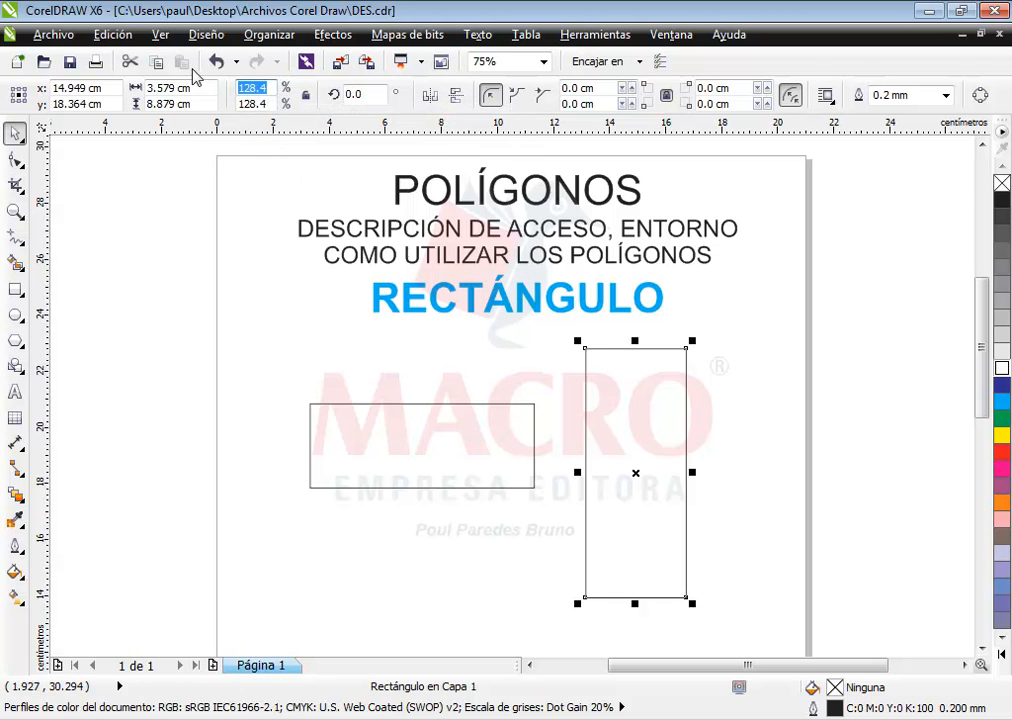
pyautogui.write('100')
pyautogui.moveTo(269, 104); pyautogui.dragTo(181, 99)
pyautogui.write('1')
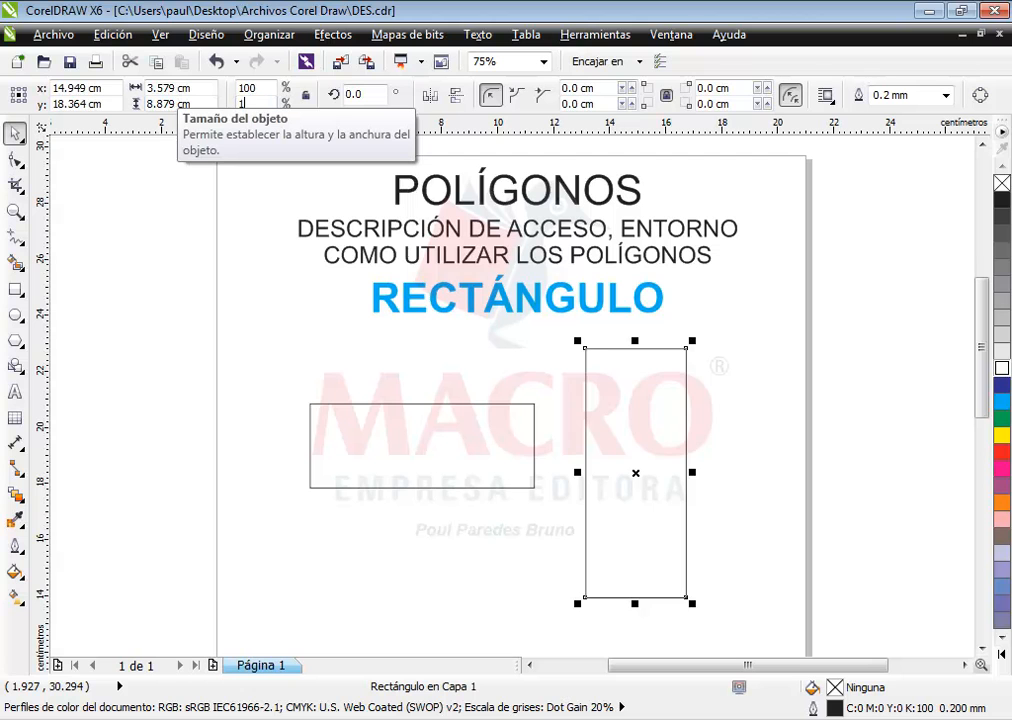
pyautogui.press('Return')
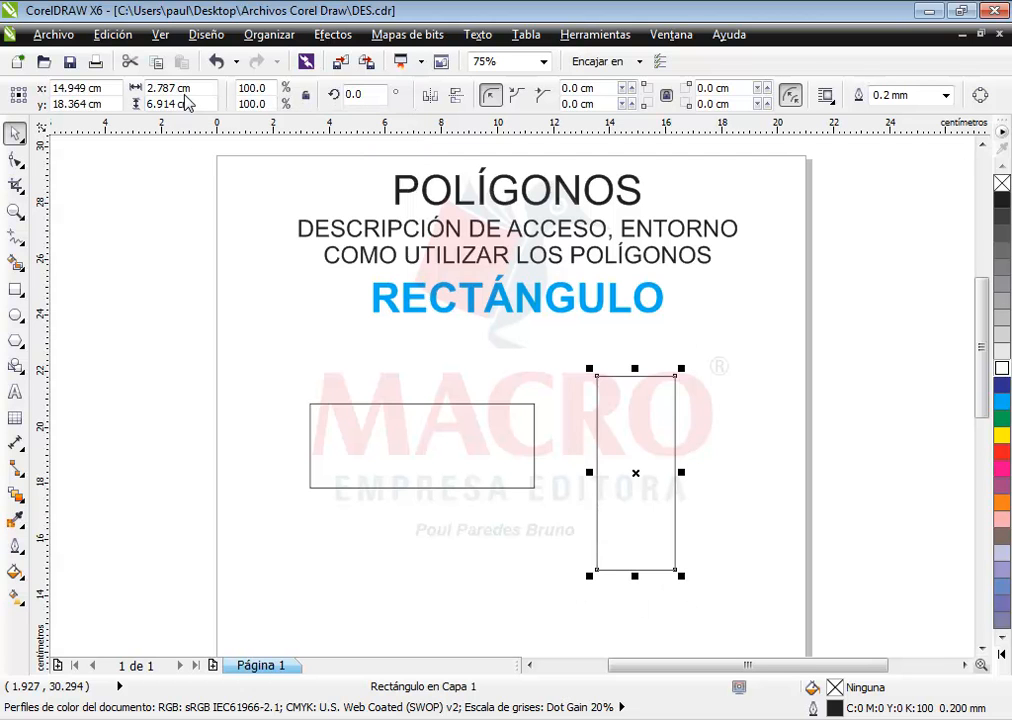
# Step: Compare the scale factors of the two rectangles and scale the vertical one to 50% in both directions
pyautogui.click(524, 517)
pyautogui.click(620, 480)
pyautogui.click(418, 442)
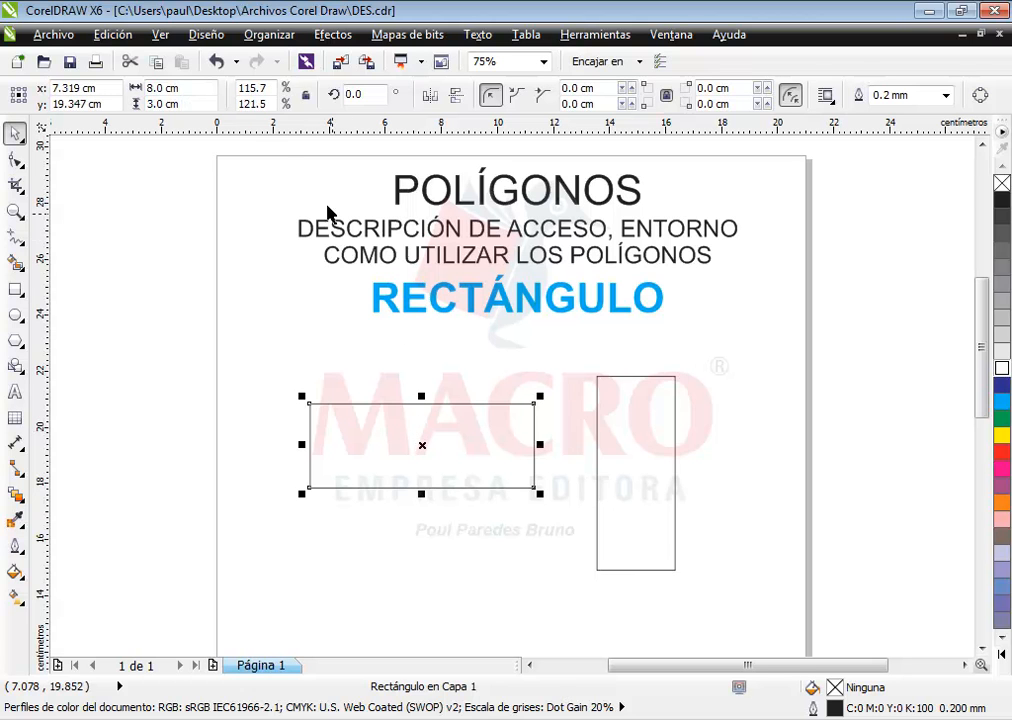
pyautogui.click(643, 515)
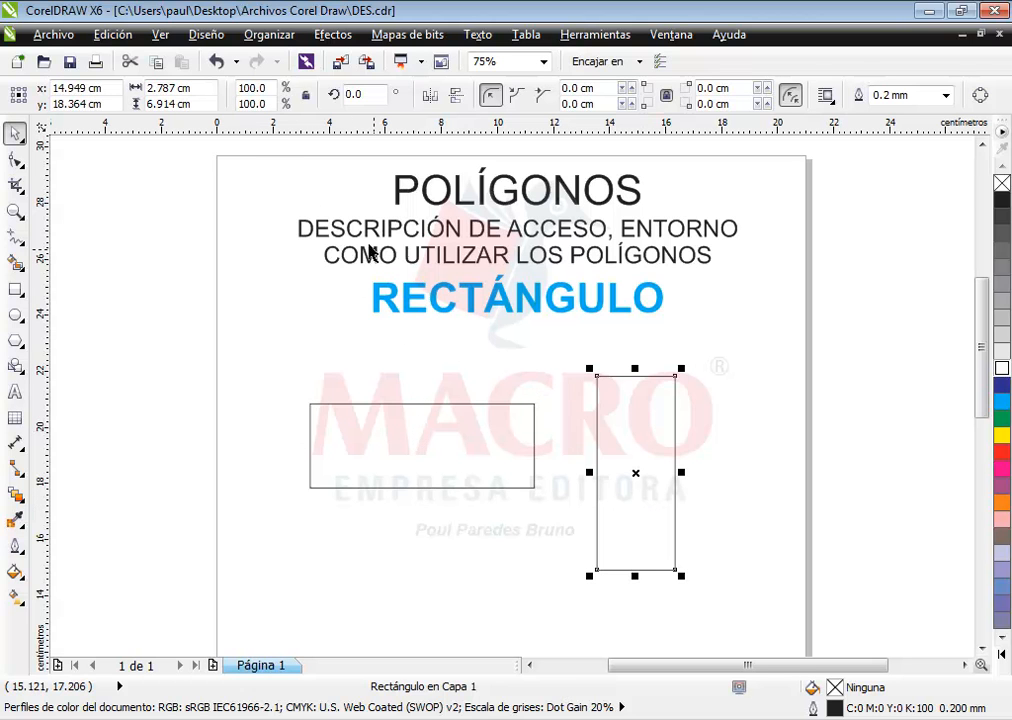
pyautogui.moveTo(273, 88); pyautogui.dragTo(177, 77)
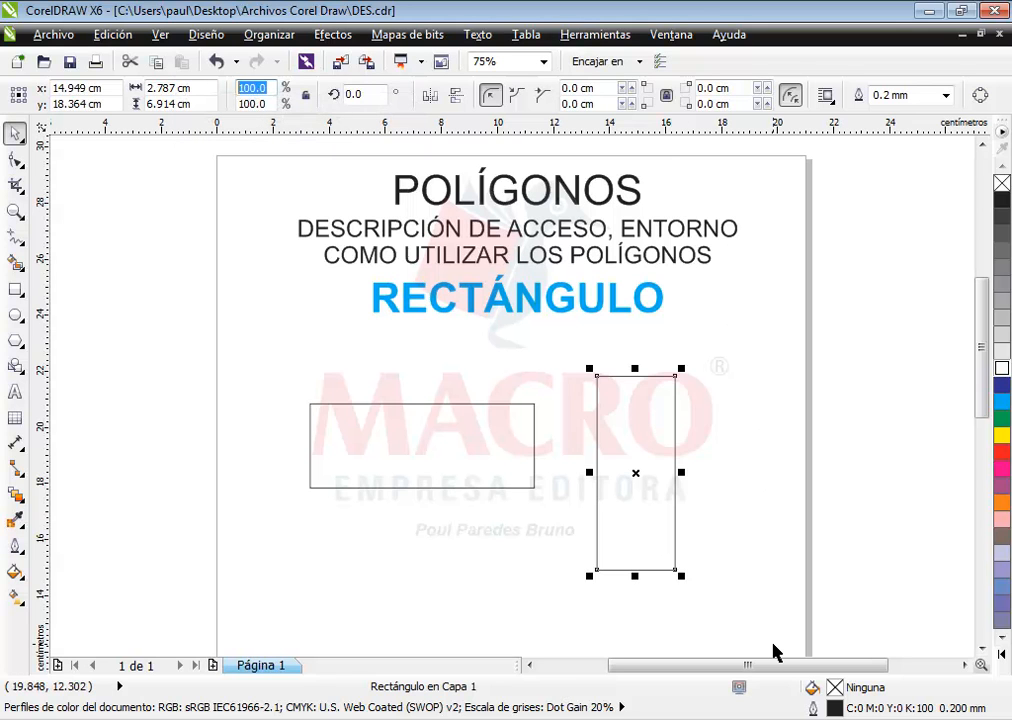
pyautogui.write('50')
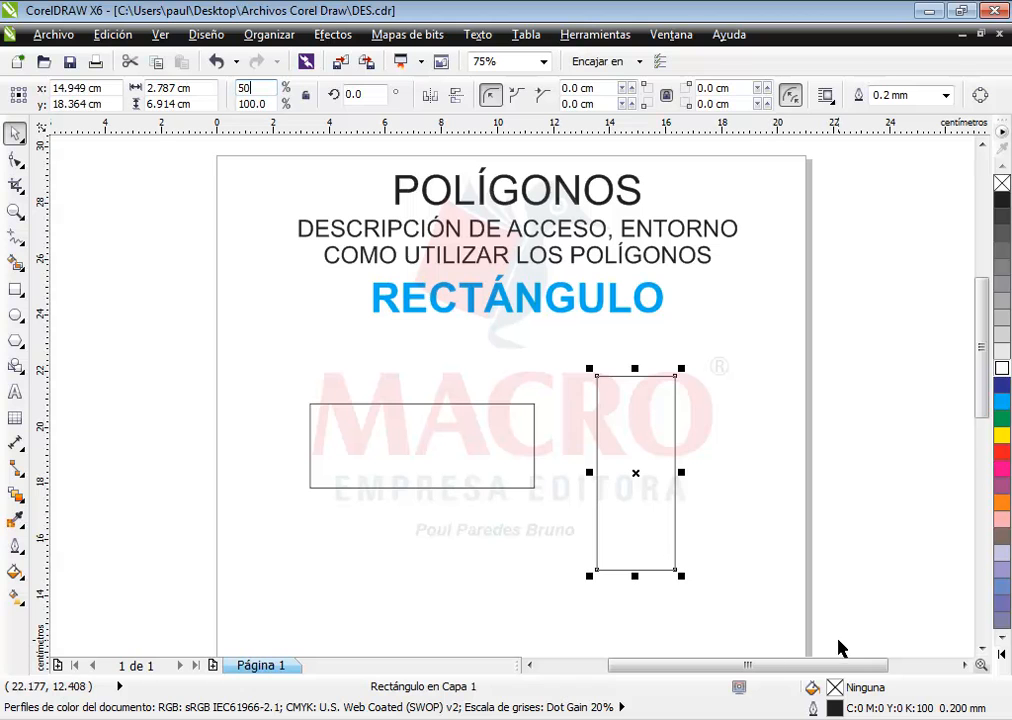
pyautogui.press('Tab')
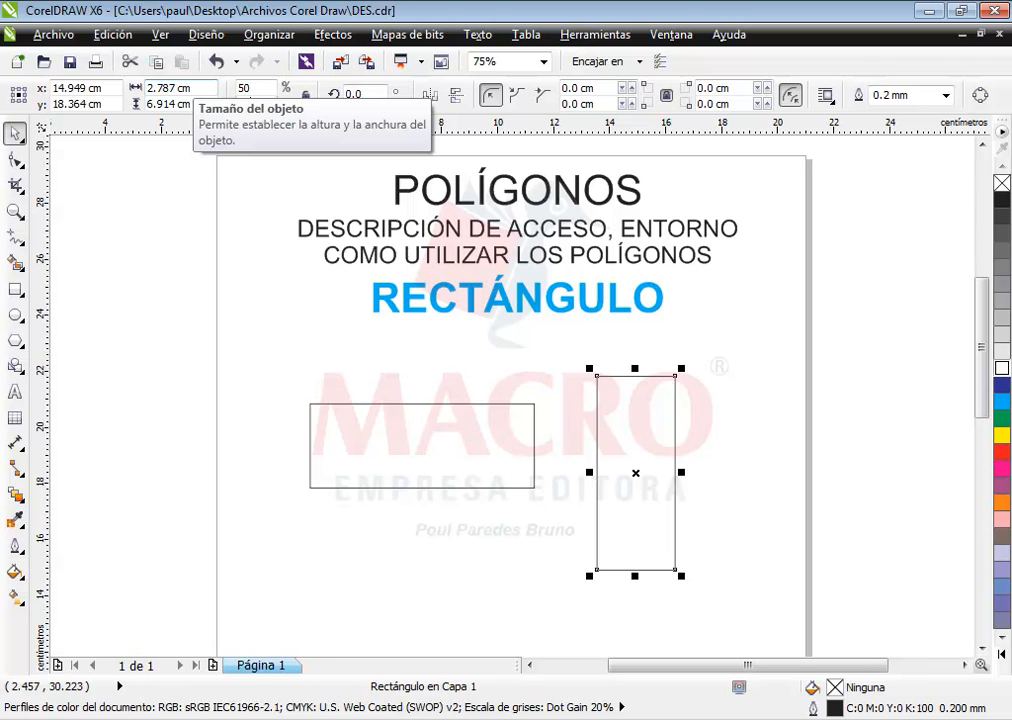
pyautogui.press('Return')
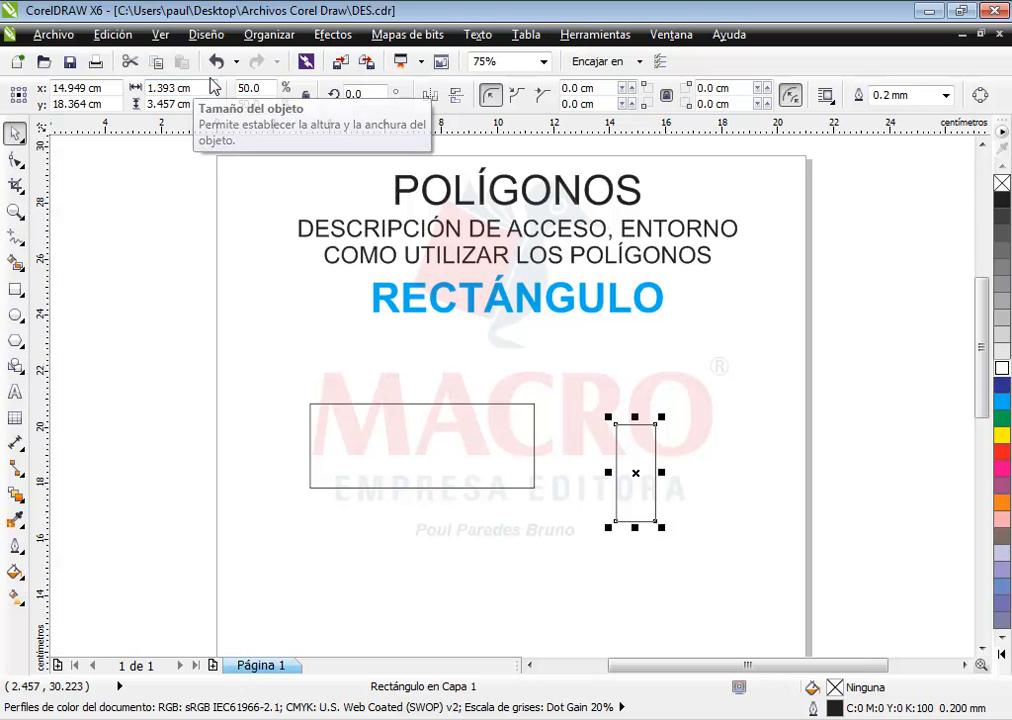
# Step: Set the vertical rectangle's horizontal and vertical scale factors to 120% and check its width and height values
pyautogui.click(270, 90)
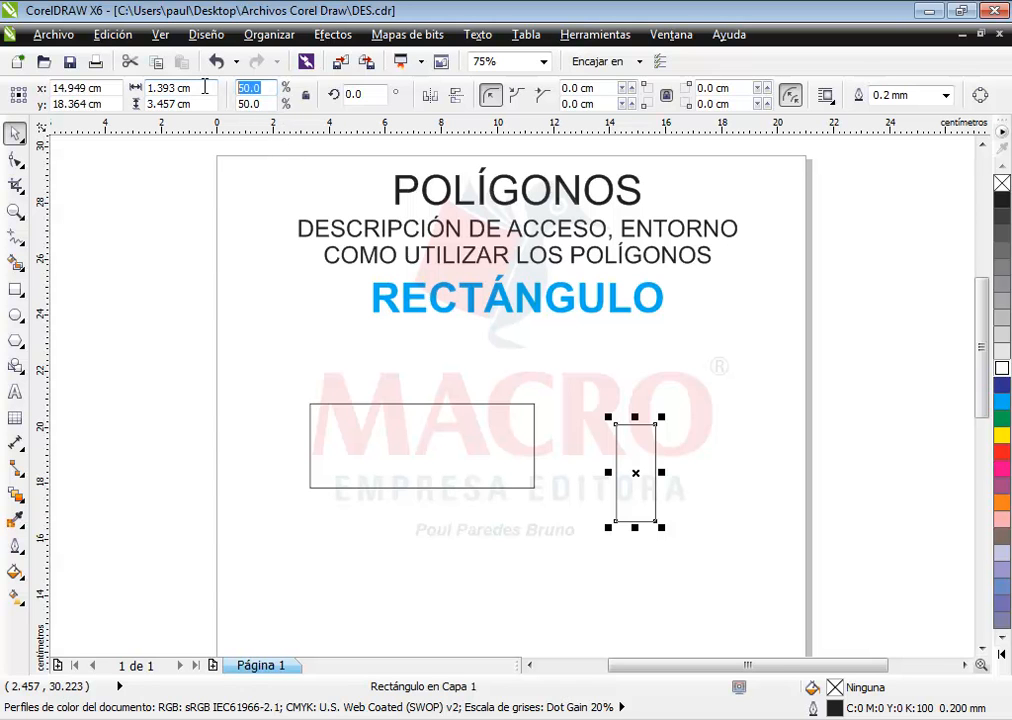
pyautogui.write('120')
pyautogui.moveTo(263, 103); pyautogui.dragTo(148, 97)
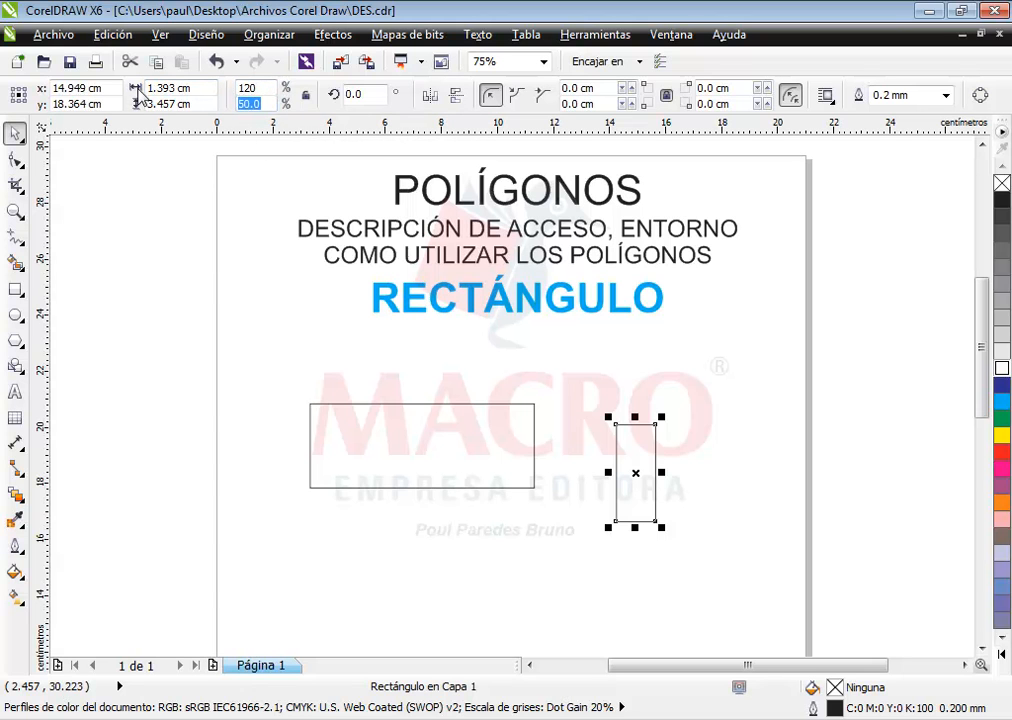
pyautogui.write('120')
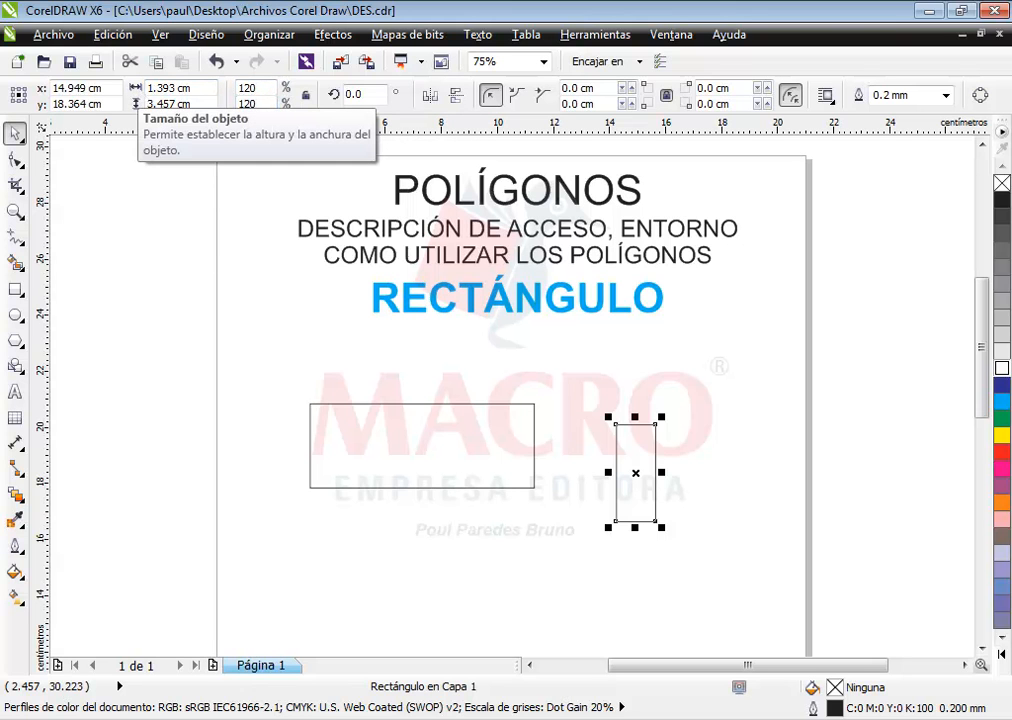
pyautogui.press('Return')
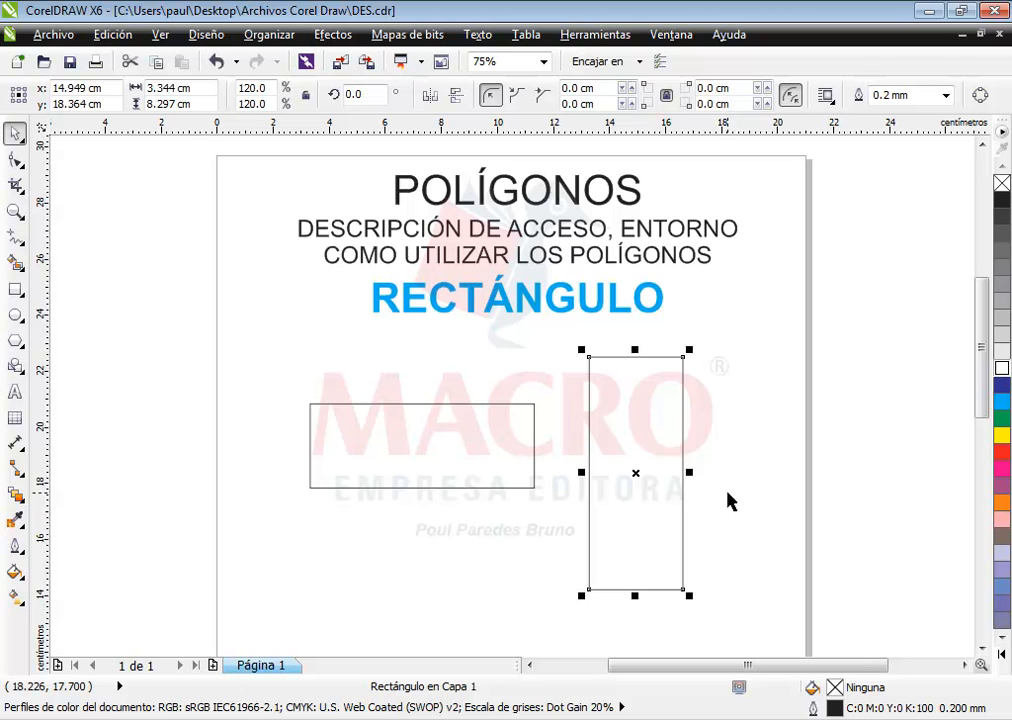
pyautogui.click(162, 88)
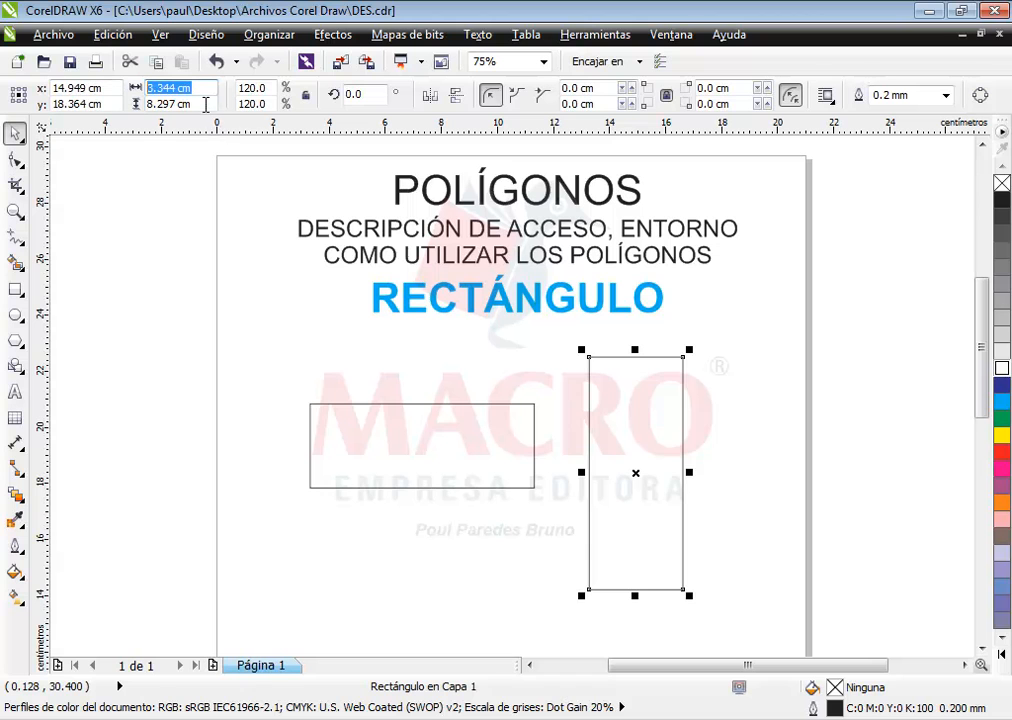
pyautogui.moveTo(205, 104); pyautogui.dragTo(138, 95)
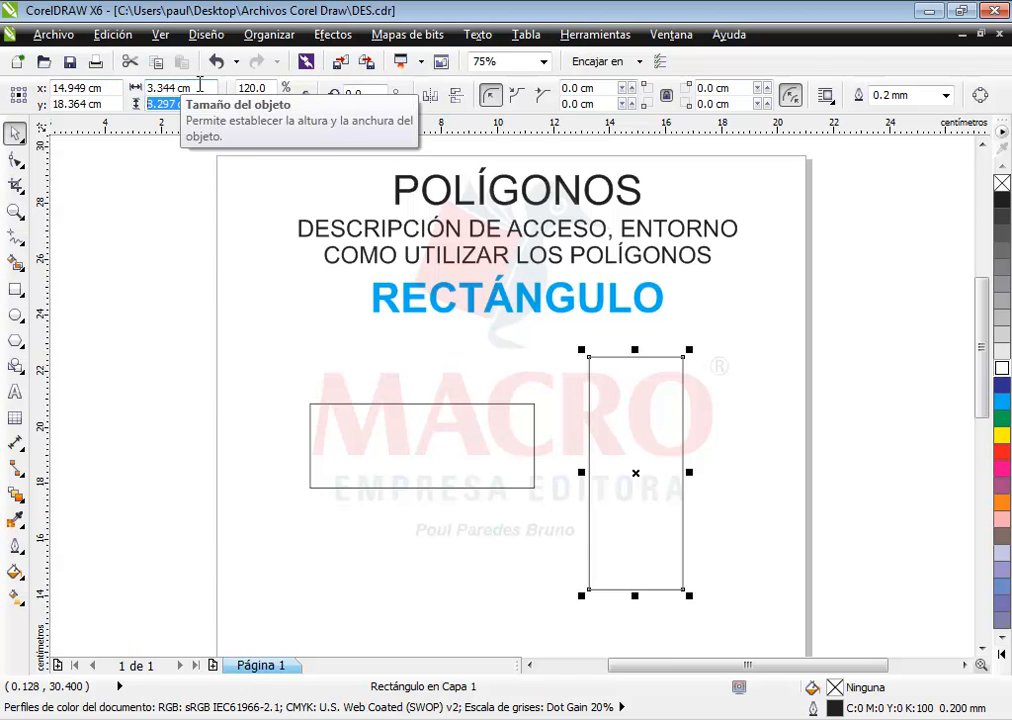
pyautogui.click(164, 88)
pyautogui.moveTo(197, 103); pyautogui.dragTo(138, 104)
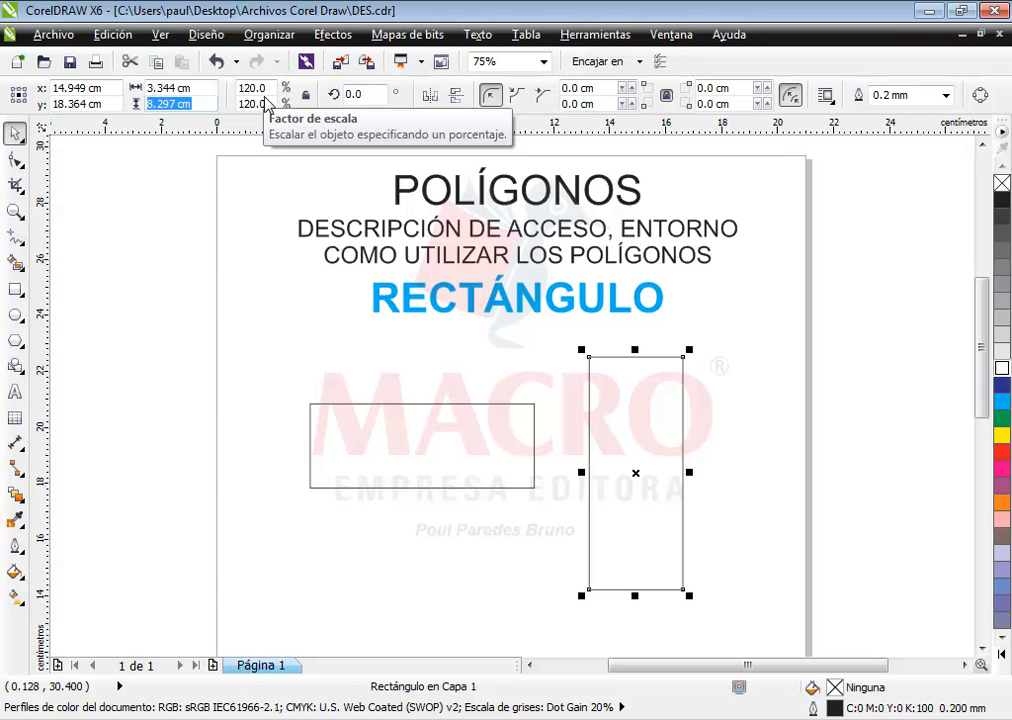
# Step: Move the horizontal rectangle to about X 6.2 cm, Y 18.5 cm and rotate it freehand to about 318.3°
pyautogui.click(381, 484)
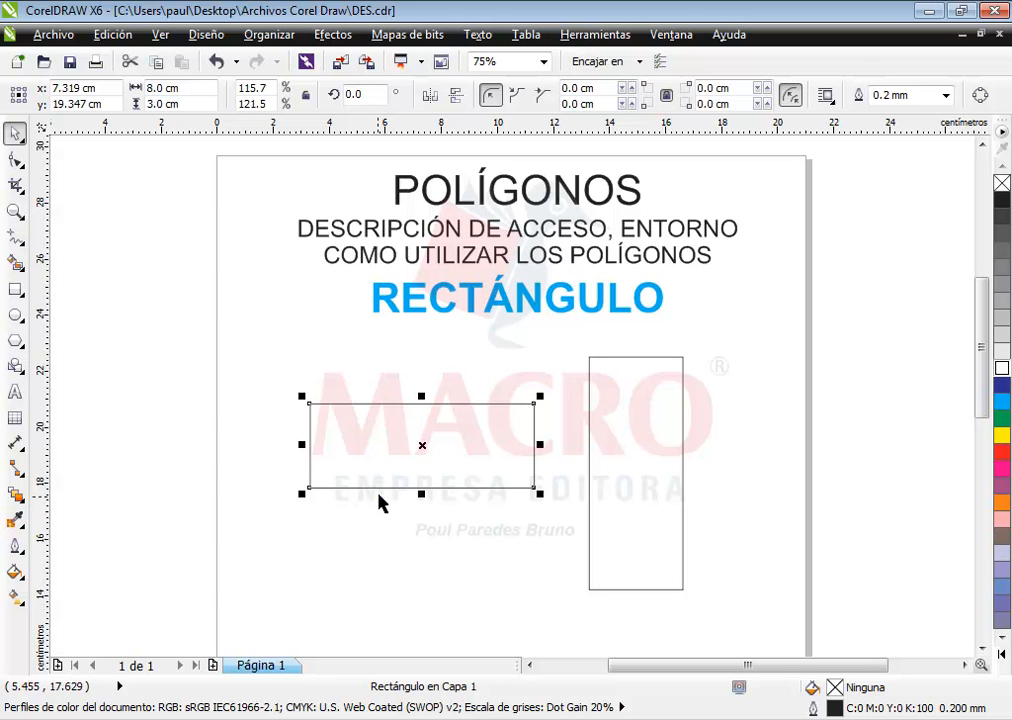
pyautogui.moveTo(377, 465); pyautogui.dragTo(344, 485)
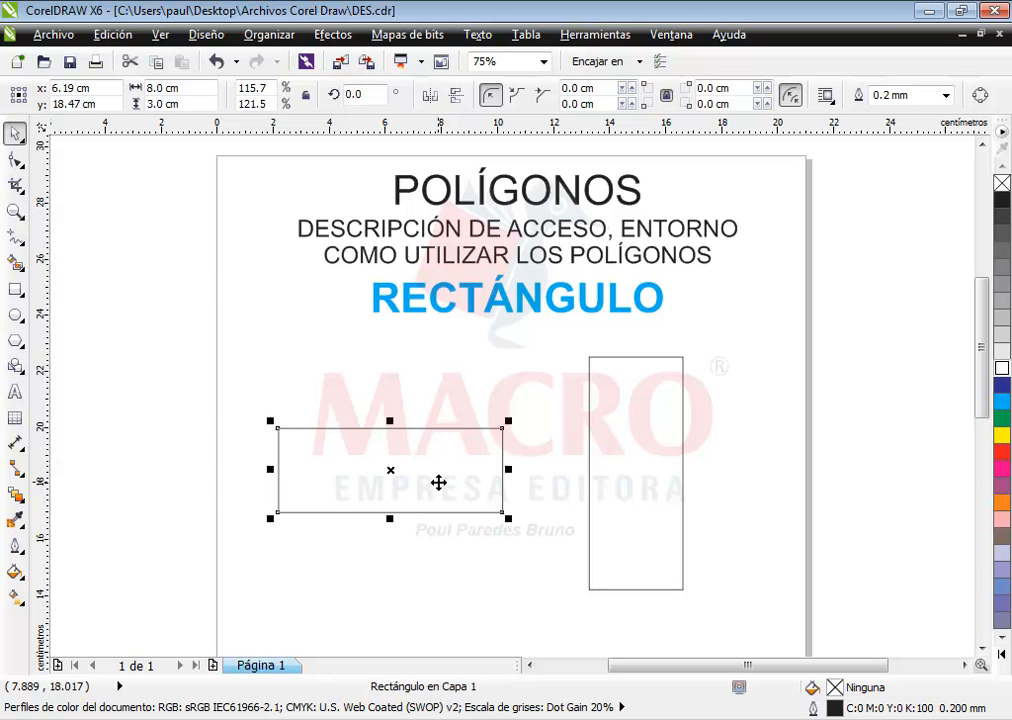
pyautogui.click(435, 478)
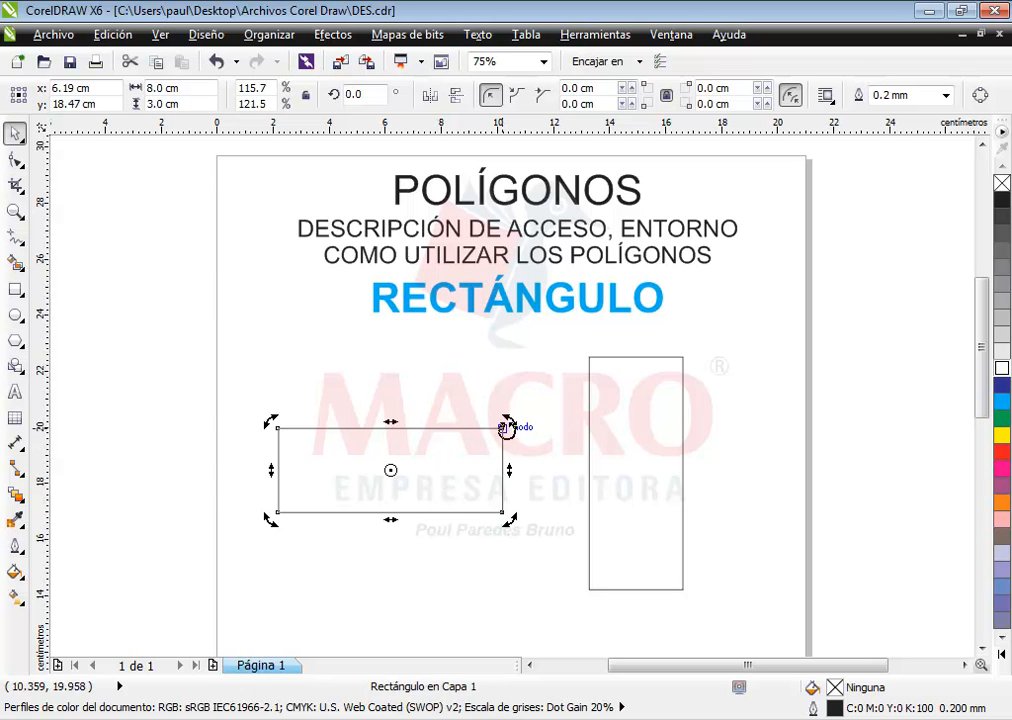
pyautogui.moveTo(509, 420); pyautogui.dragTo(438, 343)
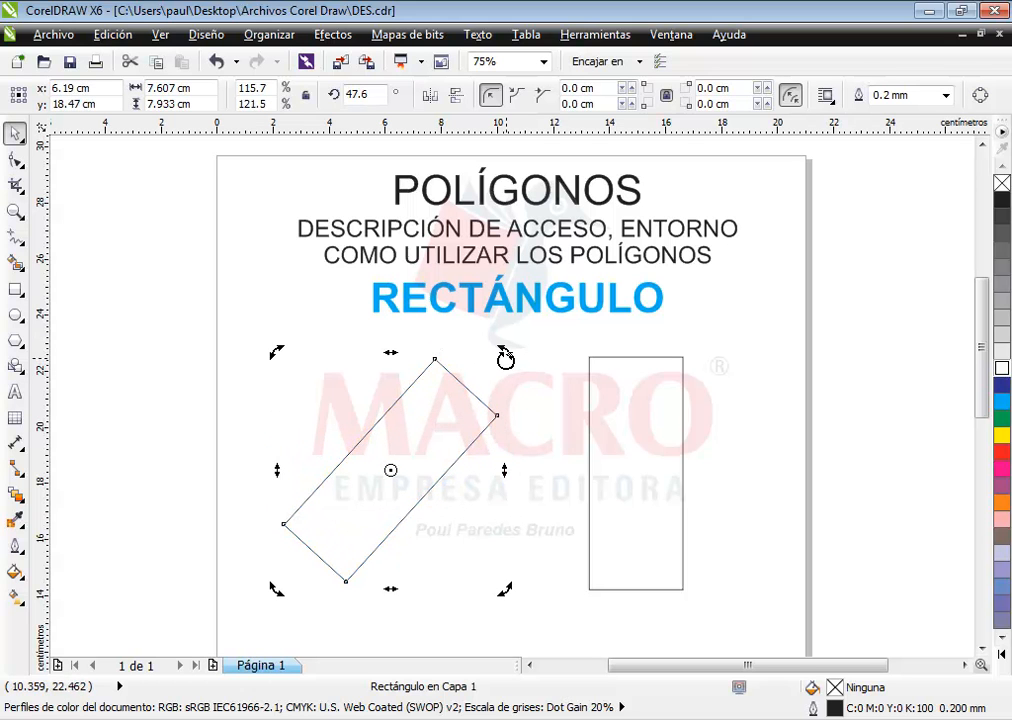
pyautogui.moveTo(502, 355); pyautogui.dragTo(488, 600)
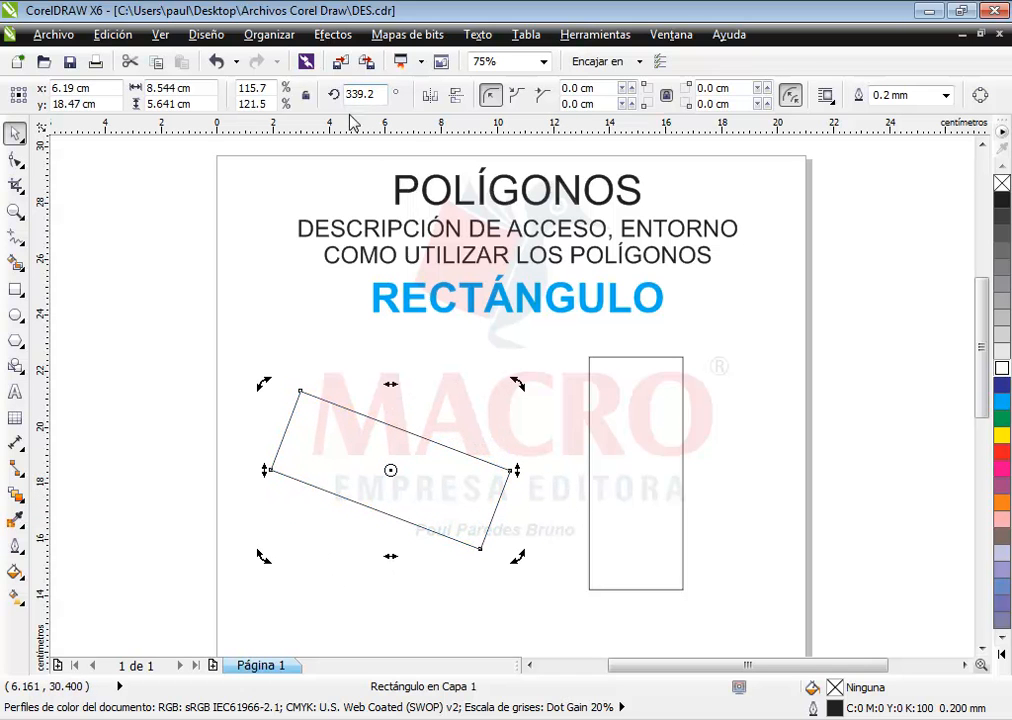
pyautogui.moveTo(518, 385); pyautogui.dragTo(392, 331)
pyautogui.moveTo(512, 367); pyautogui.dragTo(528, 472)
# Step: Set the horizontal rectangle's rotation angle to 0° and deselect it
pyautogui.moveTo(378, 95); pyautogui.dragTo(326, 97)
pyautogui.write('0')
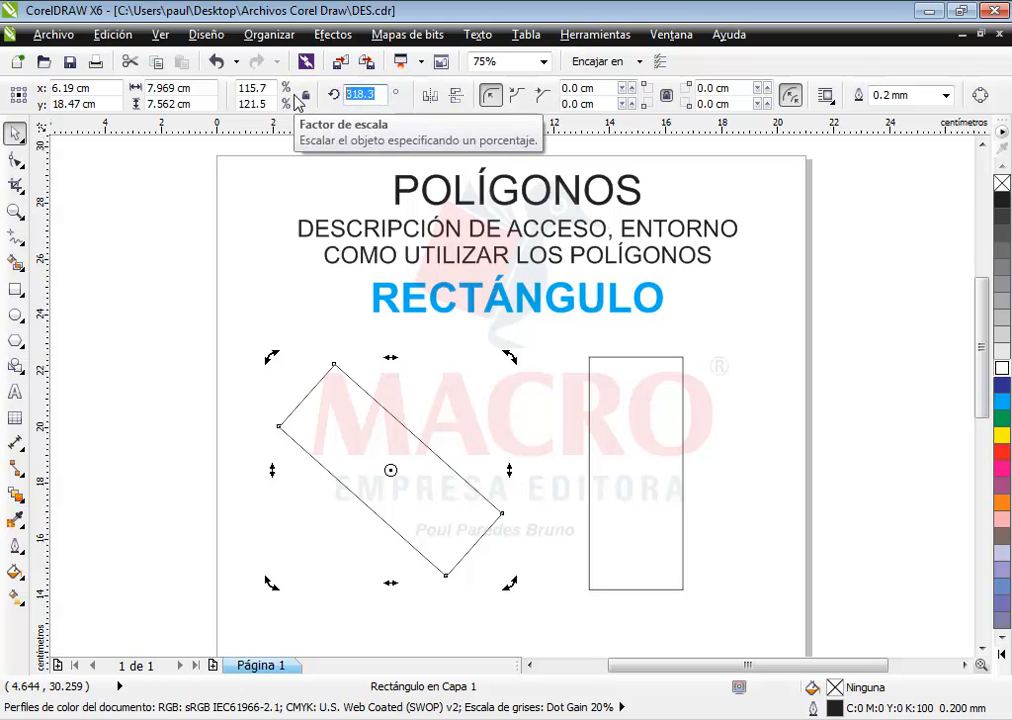
pyautogui.press('Return')
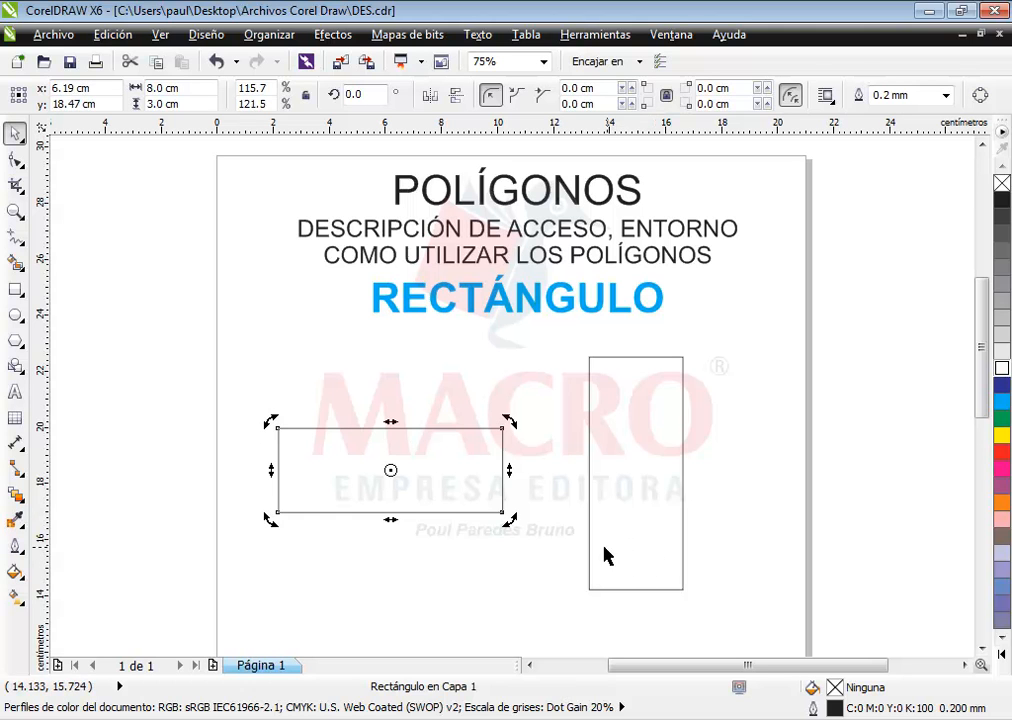
pyautogui.click(460, 545)
pyautogui.click(458, 499)
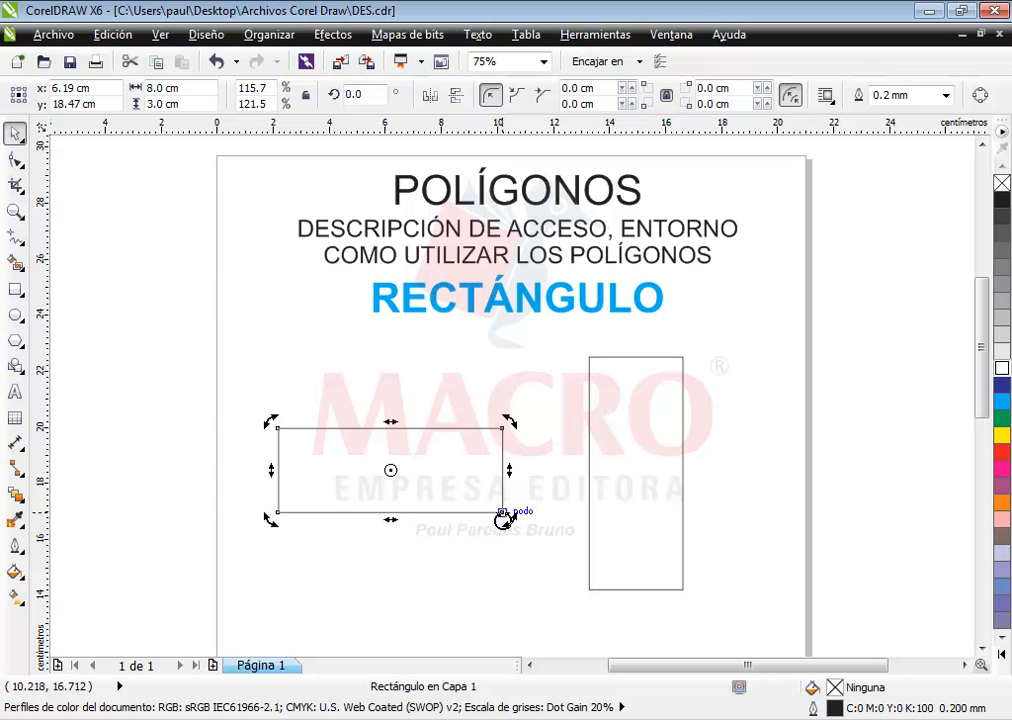
pyautogui.click(545, 486)
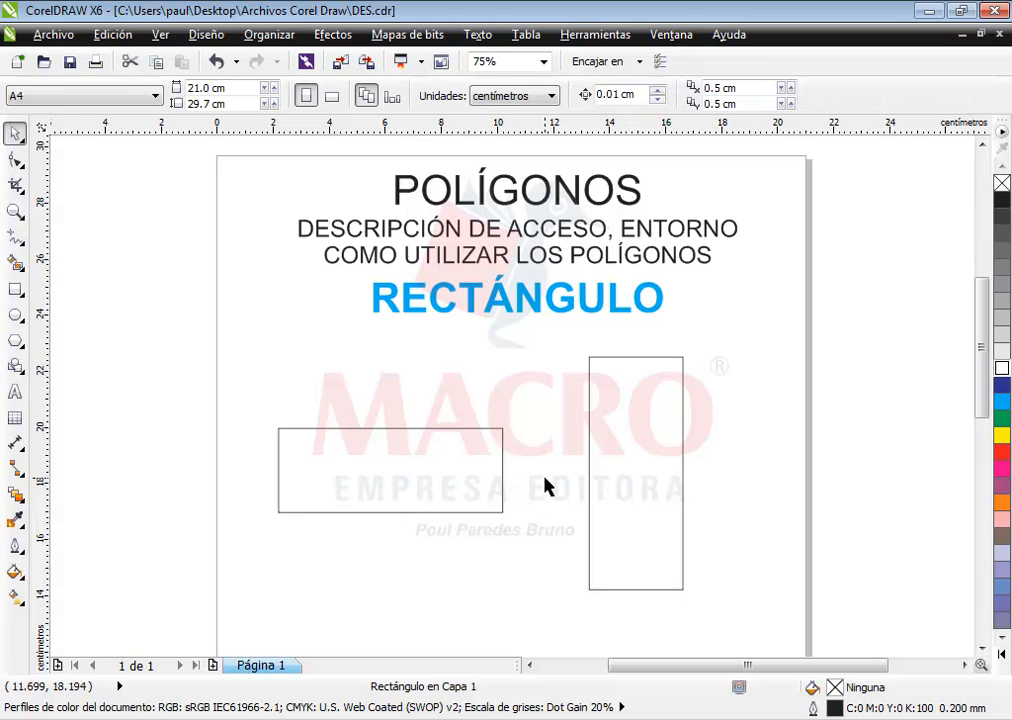
# Step: Rotate the horizontal rectangle by an exact angle of 20° and return its rotation angle to 0°
pyautogui.click(503, 484)
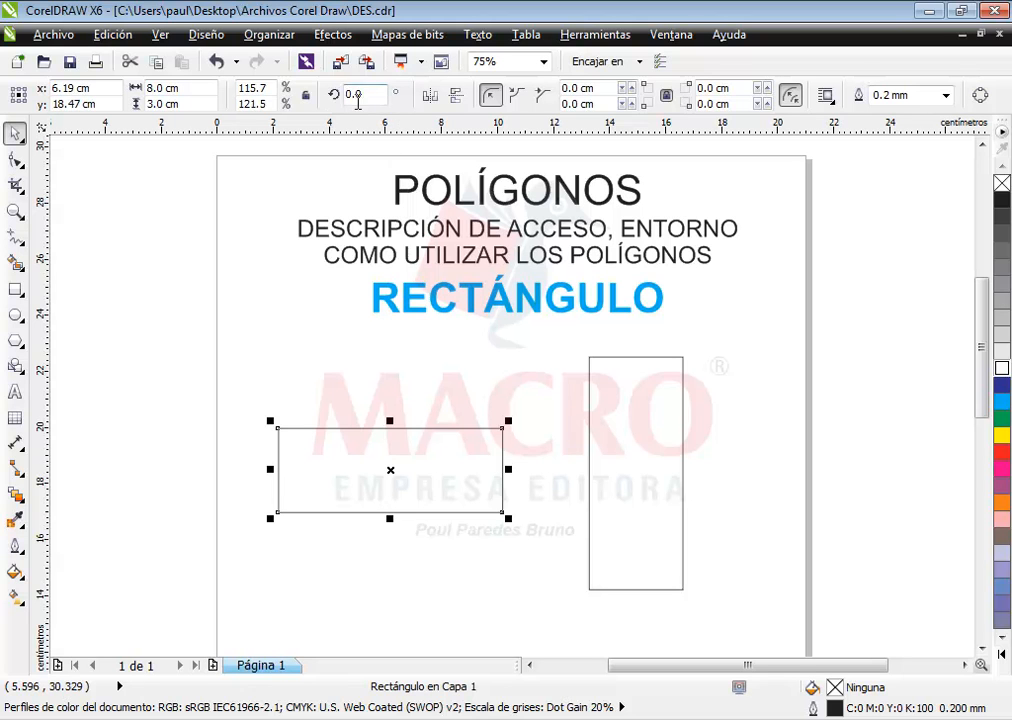
pyautogui.moveTo(372, 93); pyautogui.dragTo(310, 86)
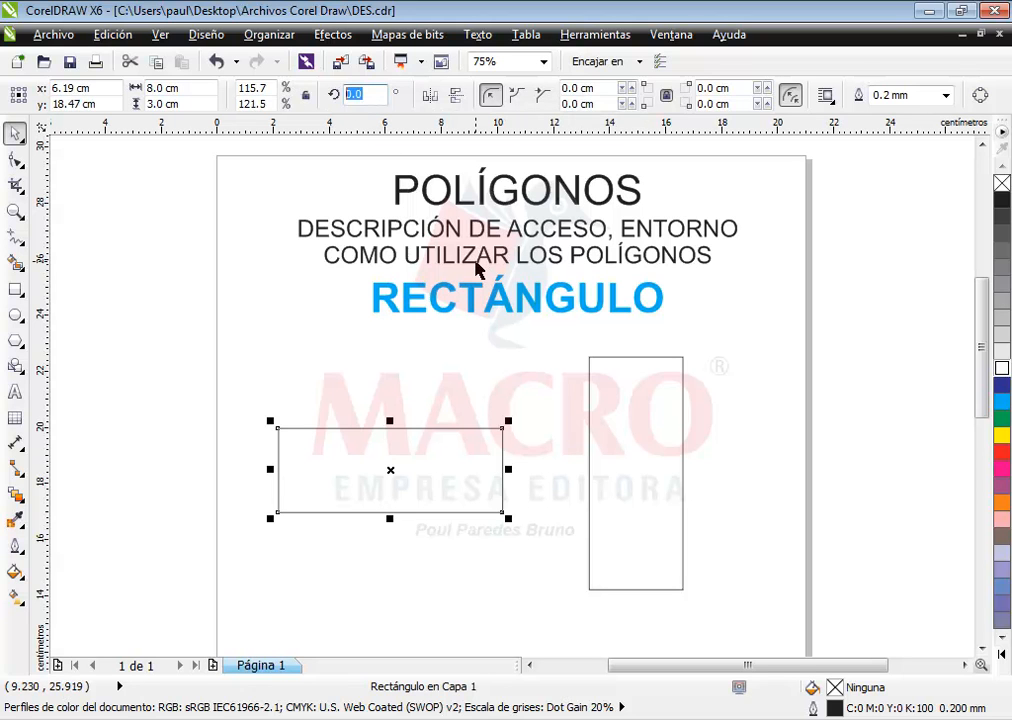
pyautogui.write('20')
pyautogui.press('Return')
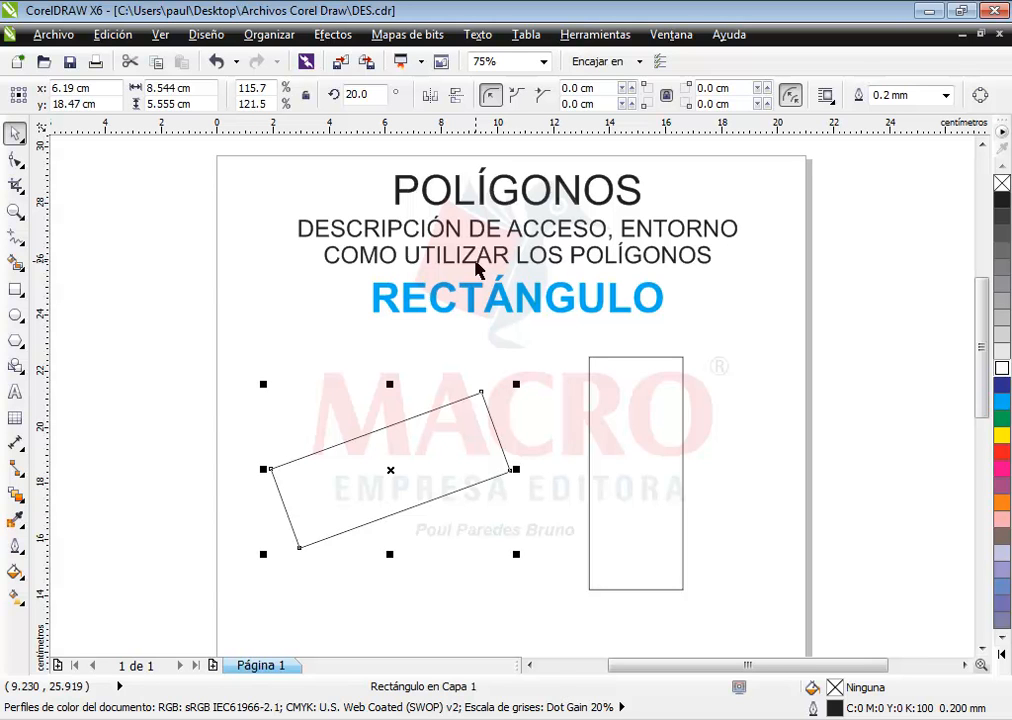
pyautogui.moveTo(378, 95); pyautogui.dragTo(344, 95)
pyautogui.write('0')
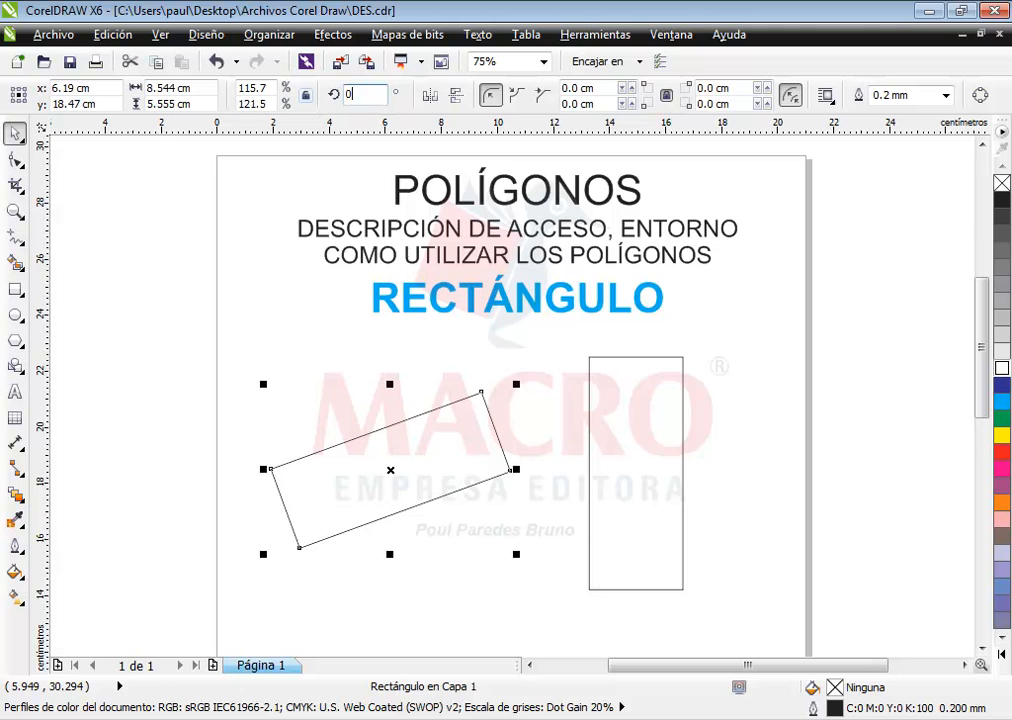
pyautogui.press('Return')
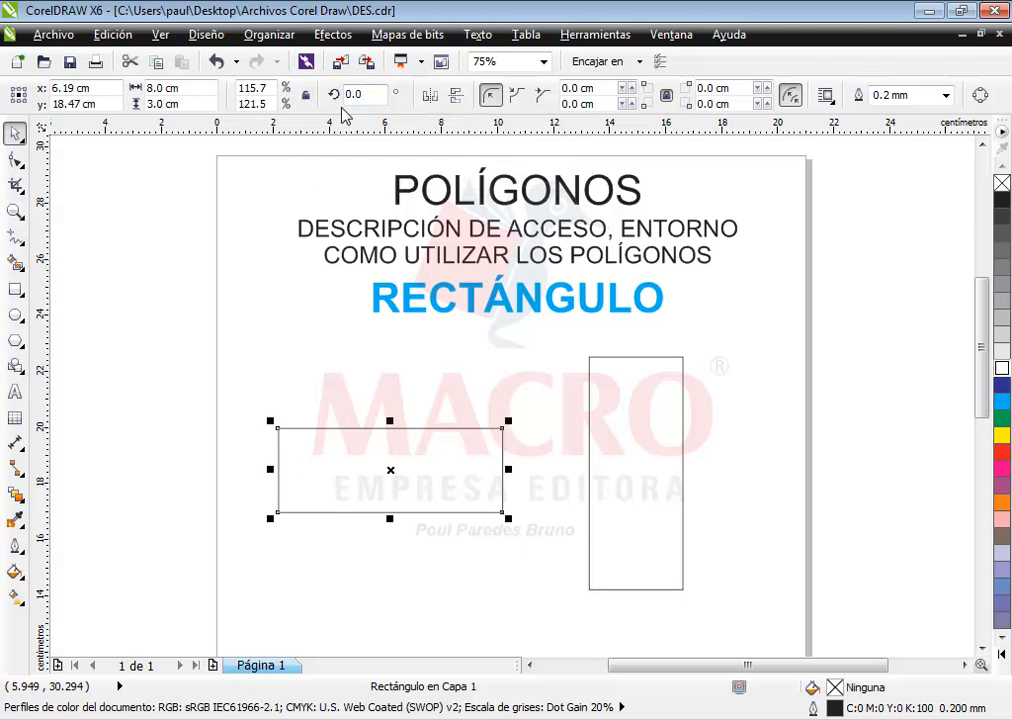
# Step: Rotate the horizontal rectangle clockwise with an angle of -60° and return its rotation angle to 0°
pyautogui.doubleClick(373, 95)
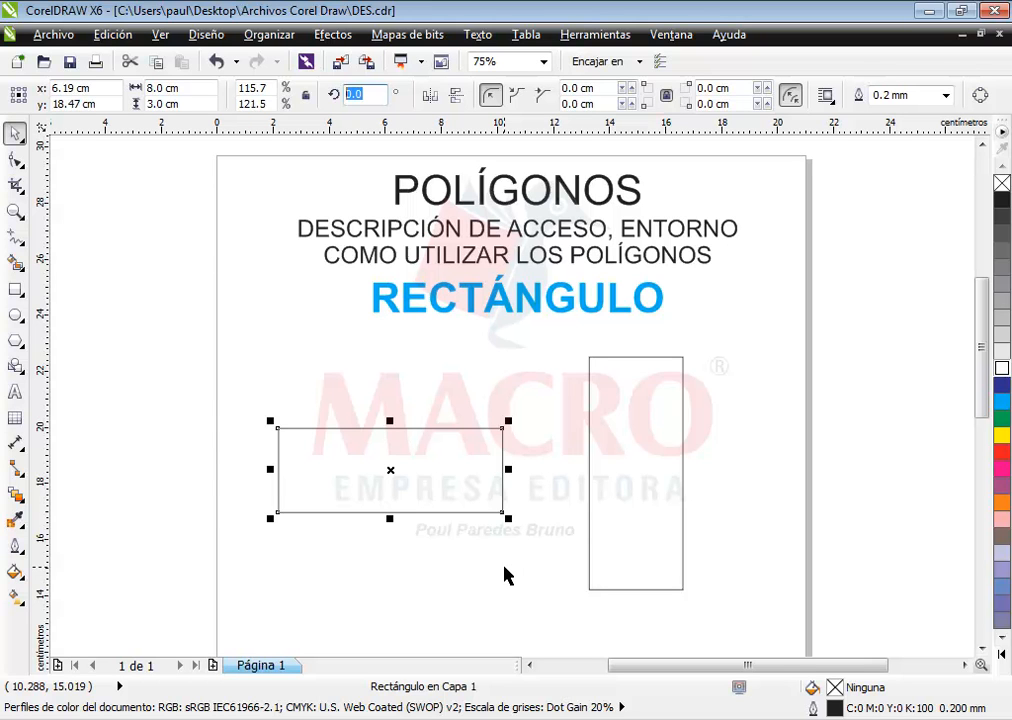
pyautogui.write('-60')
pyautogui.press('Return')
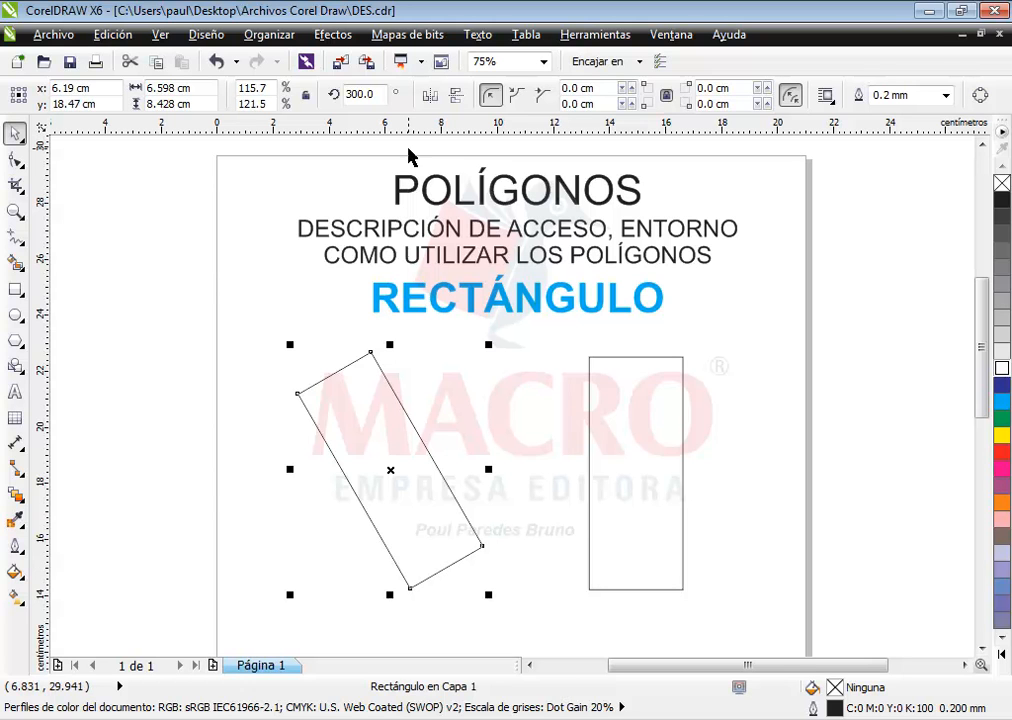
pyautogui.doubleClick(378, 94)
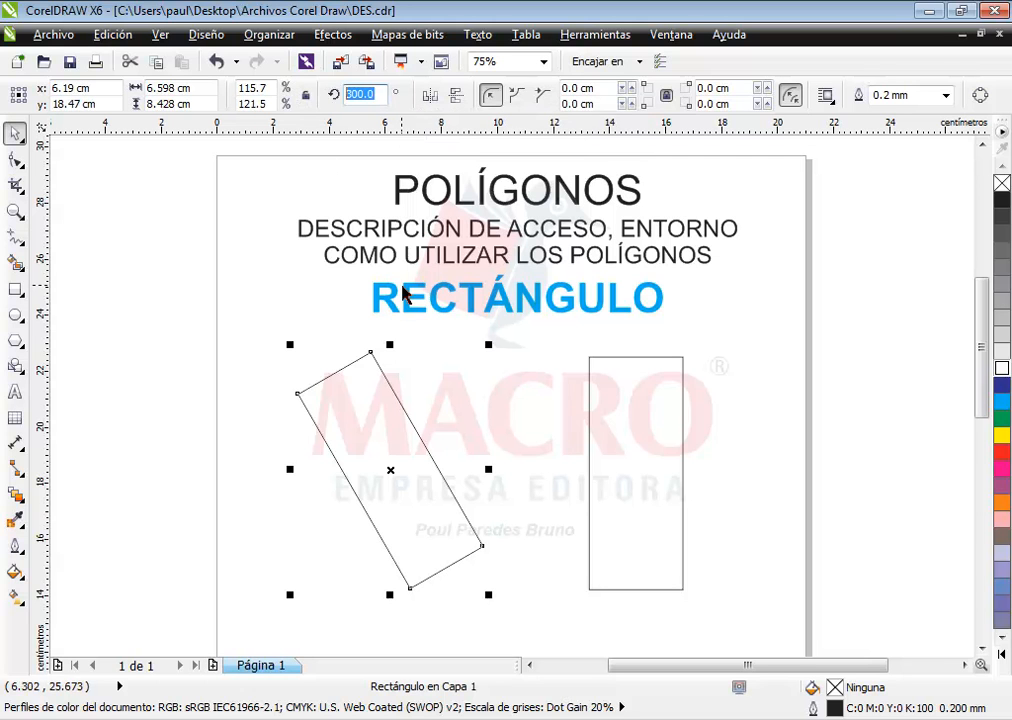
pyautogui.write('0')
pyautogui.press('Return')
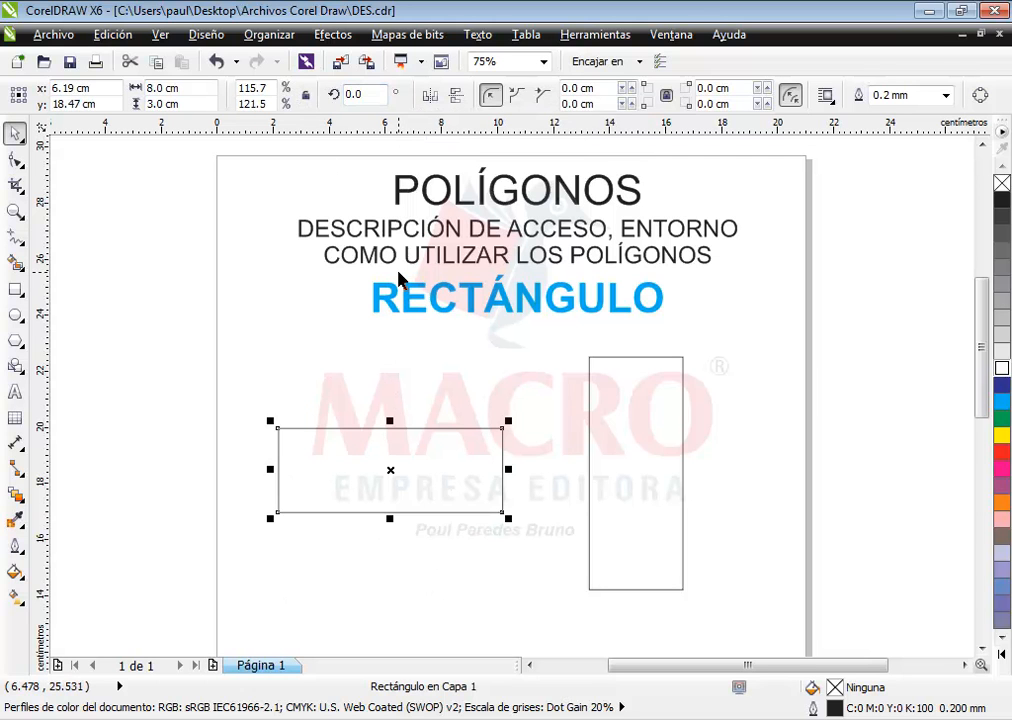
# Step: Set the horizontal rectangle's rotation angle to a positive 20° for a counterclockwise turn
pyautogui.moveTo(377, 95); pyautogui.dragTo(319, 99)
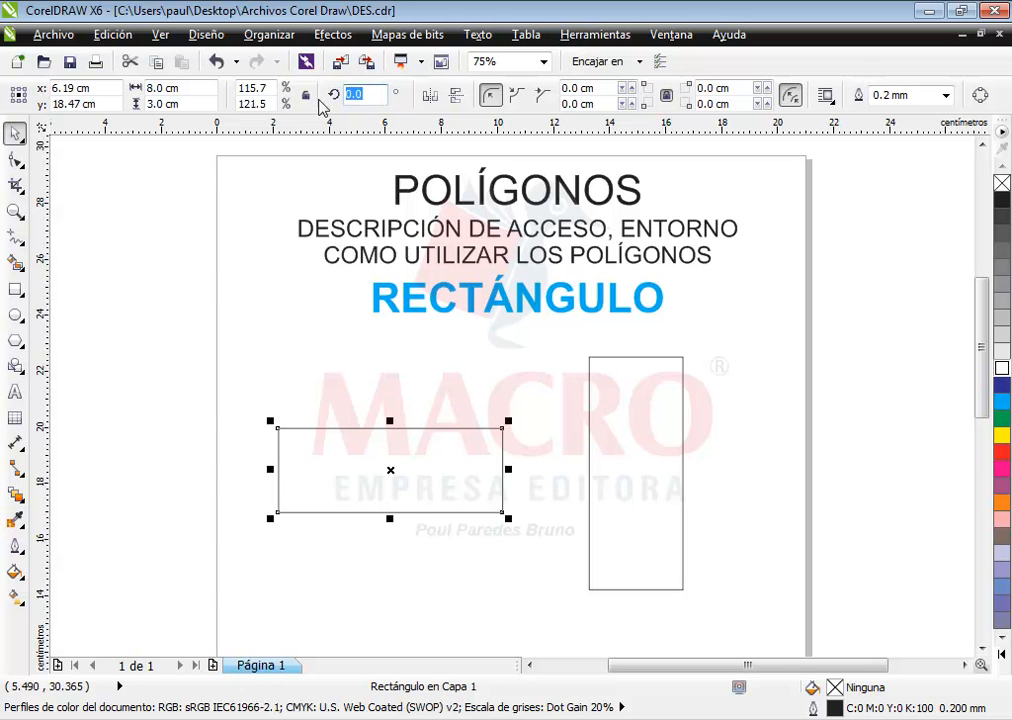
pyautogui.write('20')
pyautogui.press('Return')
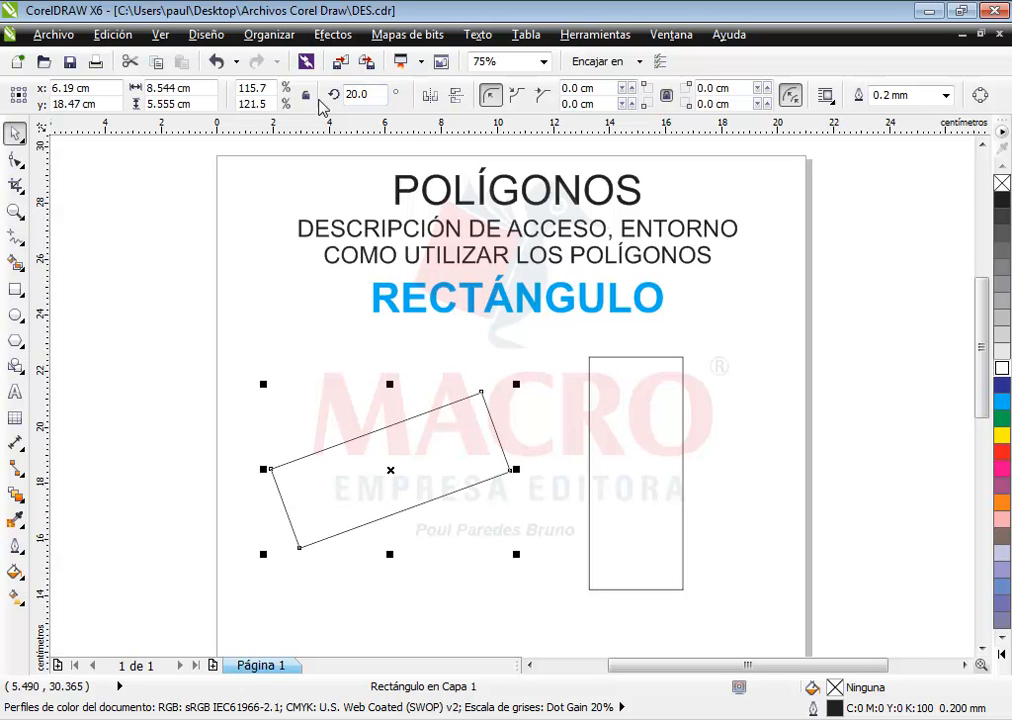
# Step: Reset the horizontal rectangle's rotation angle to 0° and rotate it clockwise with an angle of -20°
pyautogui.moveTo(375, 97); pyautogui.dragTo(268, 85)
pyautogui.write('0')
pyautogui.press('Return')
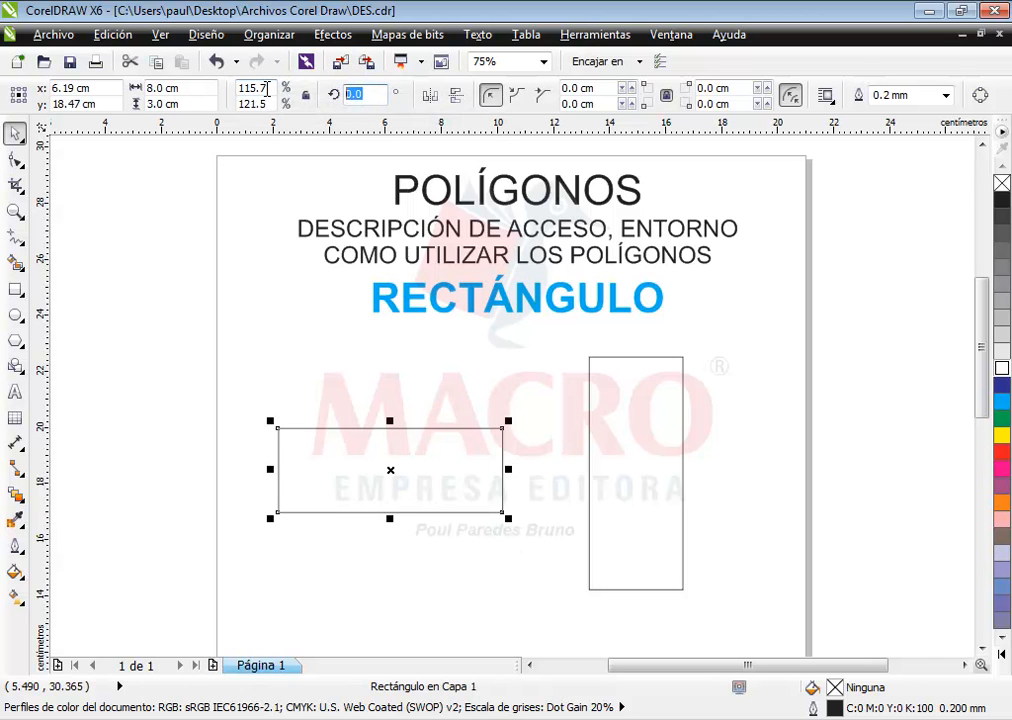
pyautogui.write('-20')
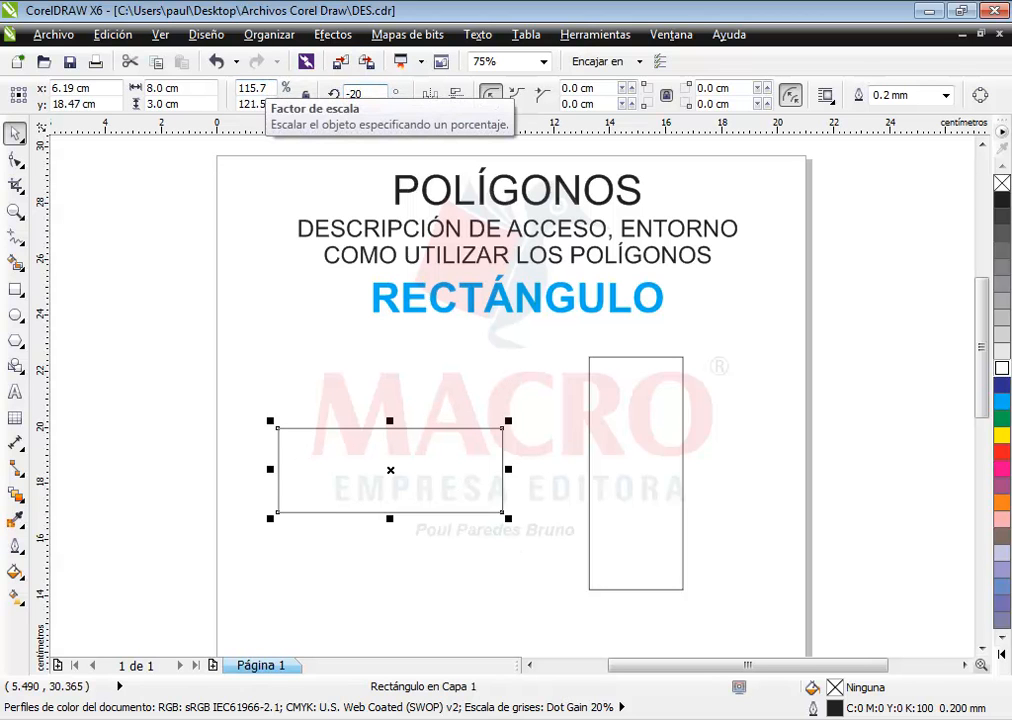
pyautogui.press('Return')
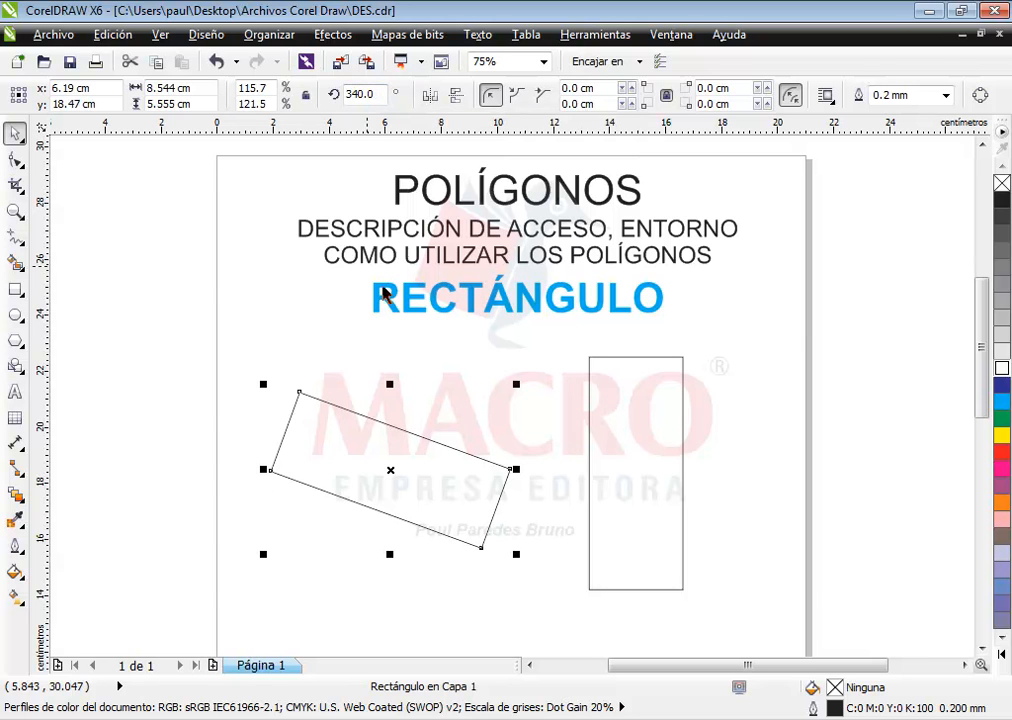
# Step: Delete the vertical rectangle beside the tilted one
pyautogui.click(641, 465)
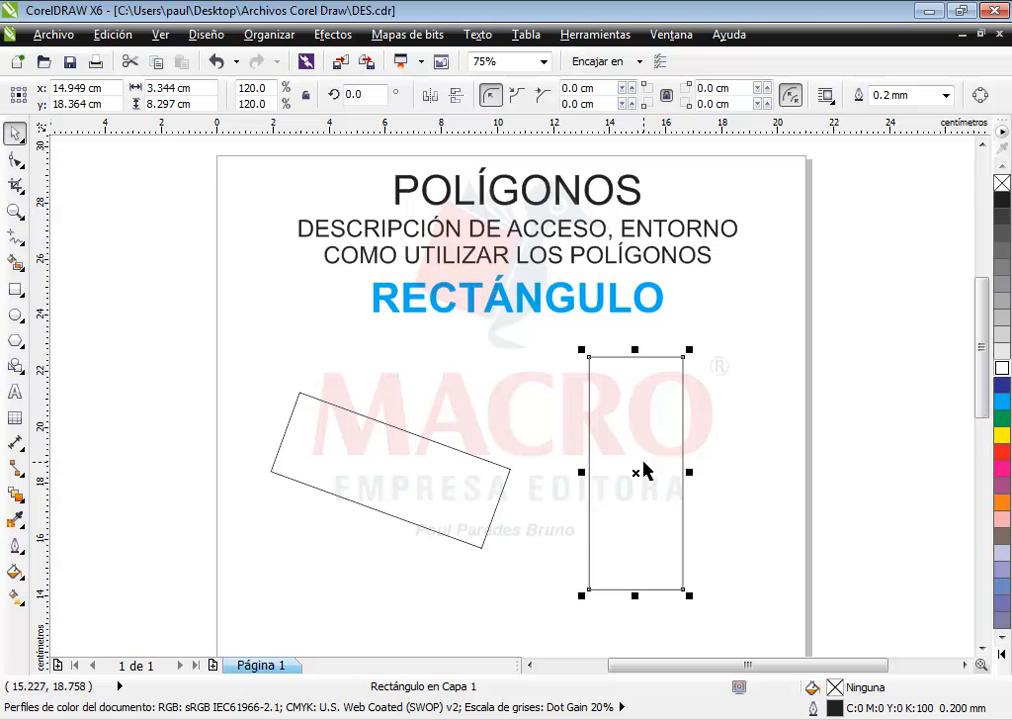
pyautogui.press('Delete')
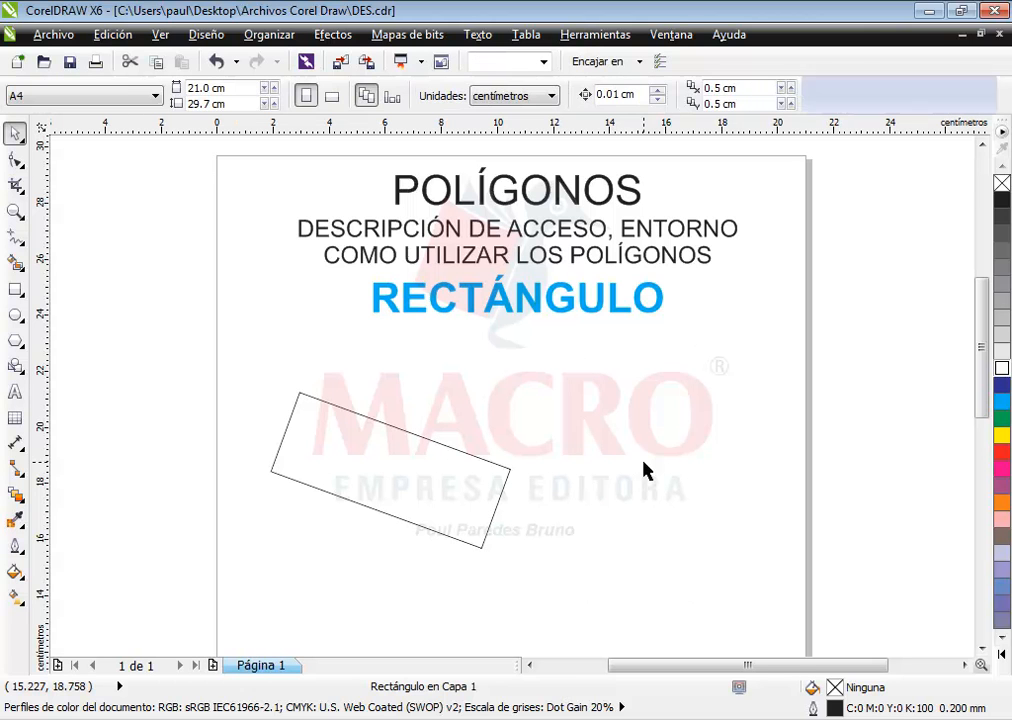
# Step: Shrink the tilted rectangle freehand to an overall size of about 7.3 × 4.8 cm
pyautogui.click(440, 483)
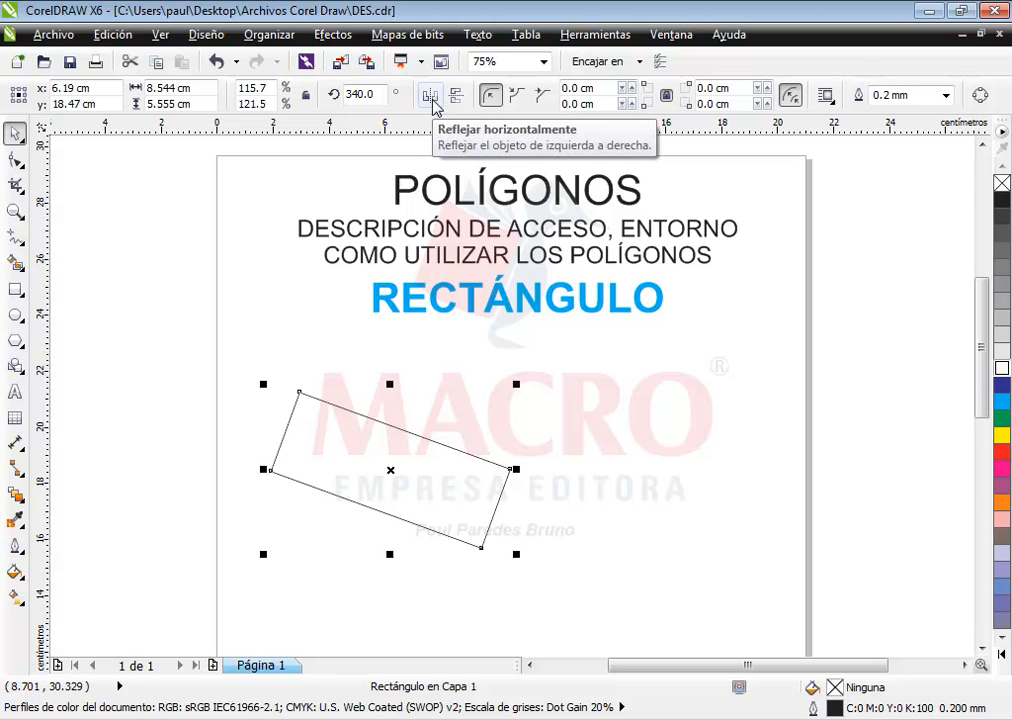
pyautogui.click(463, 488)
pyautogui.click(461, 520)
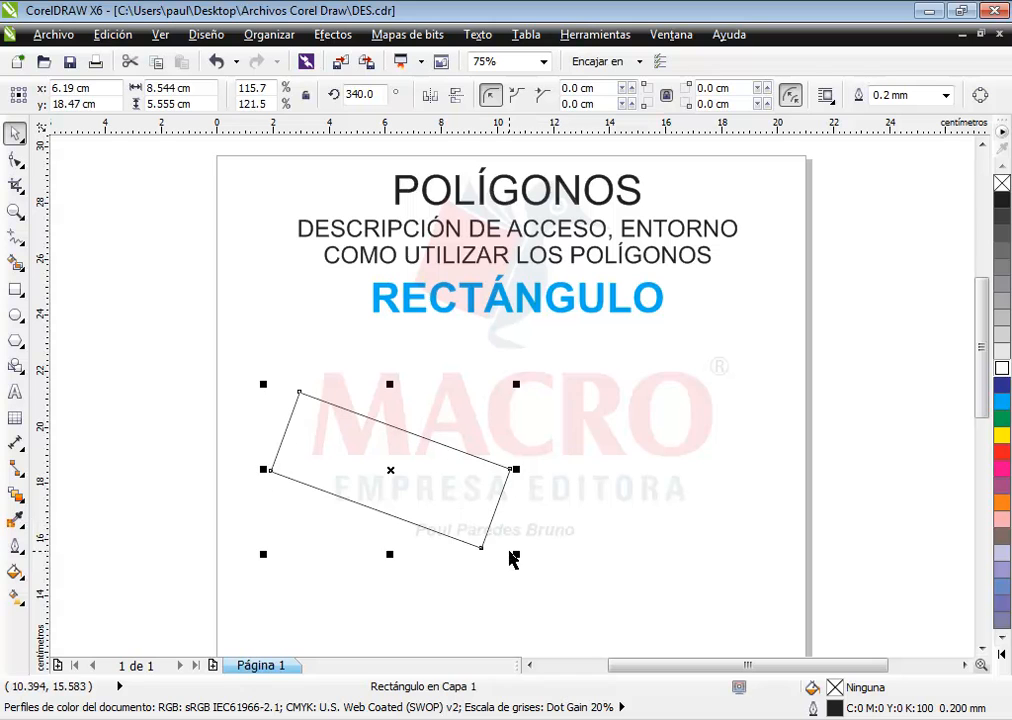
pyautogui.moveTo(517, 553); pyautogui.dragTo(483, 540)
# Step: Rotate the tilted rectangle freehand to about 315.8° and move it to about X 4.4 cm, Y 20 cm
pyautogui.click(412, 468)
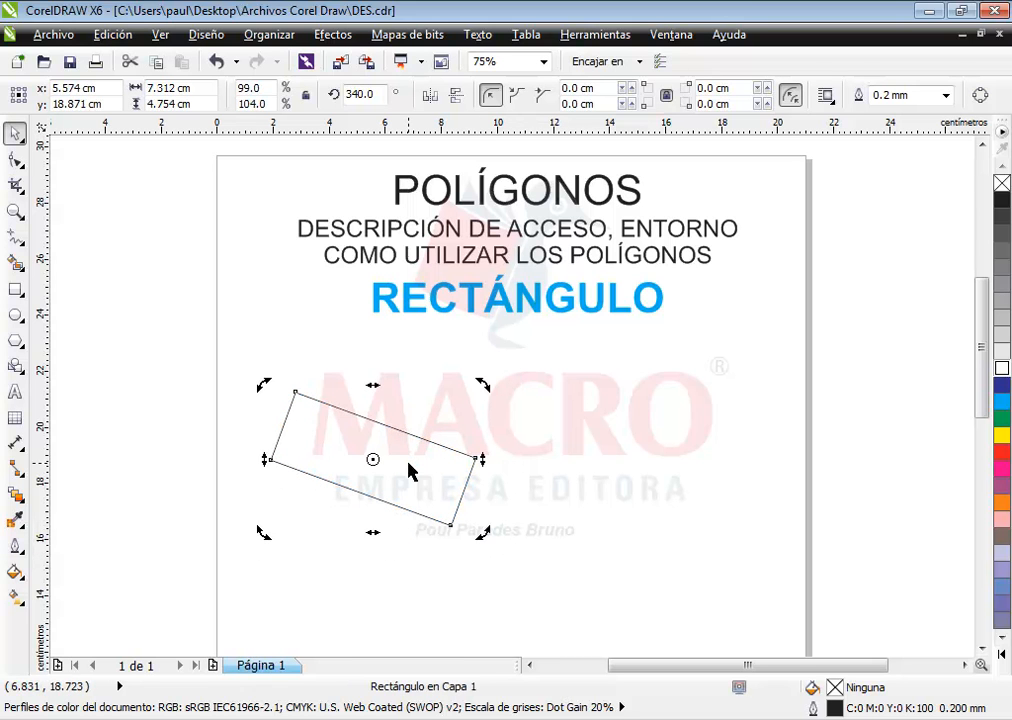
pyautogui.moveTo(263, 386); pyautogui.dragTo(303, 347)
pyautogui.moveTo(333, 413); pyautogui.dragTo(309, 404)
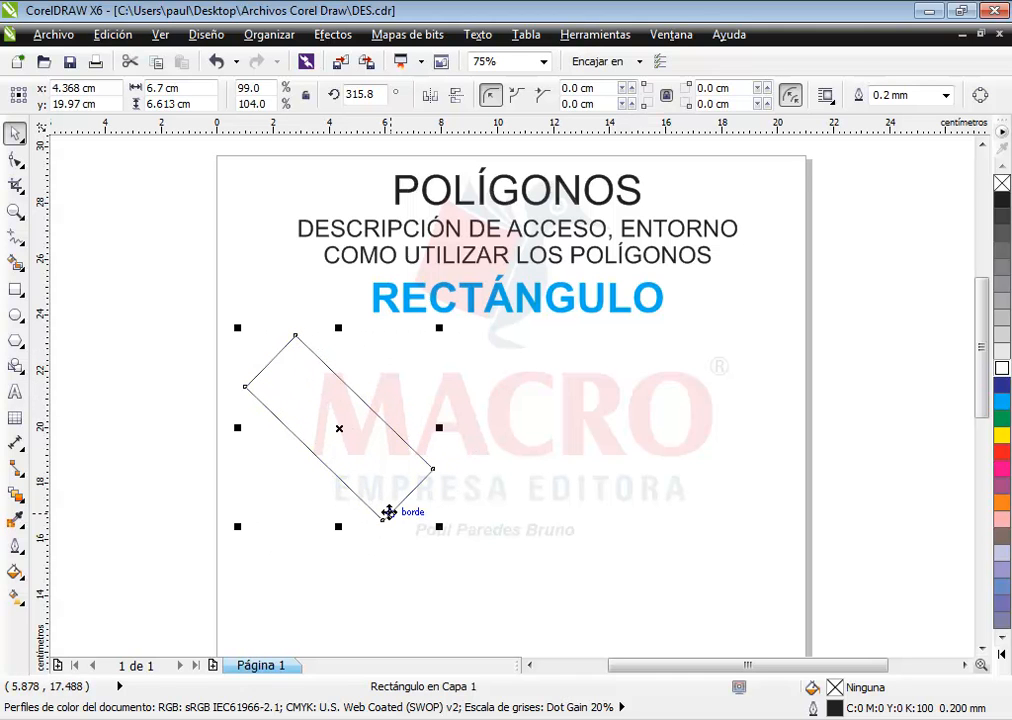
# Step: Fill the tilted rectangle with red and keep it selected
pyautogui.click(1000, 452)
pyautogui.click(630, 479)
pyautogui.click(363, 430)
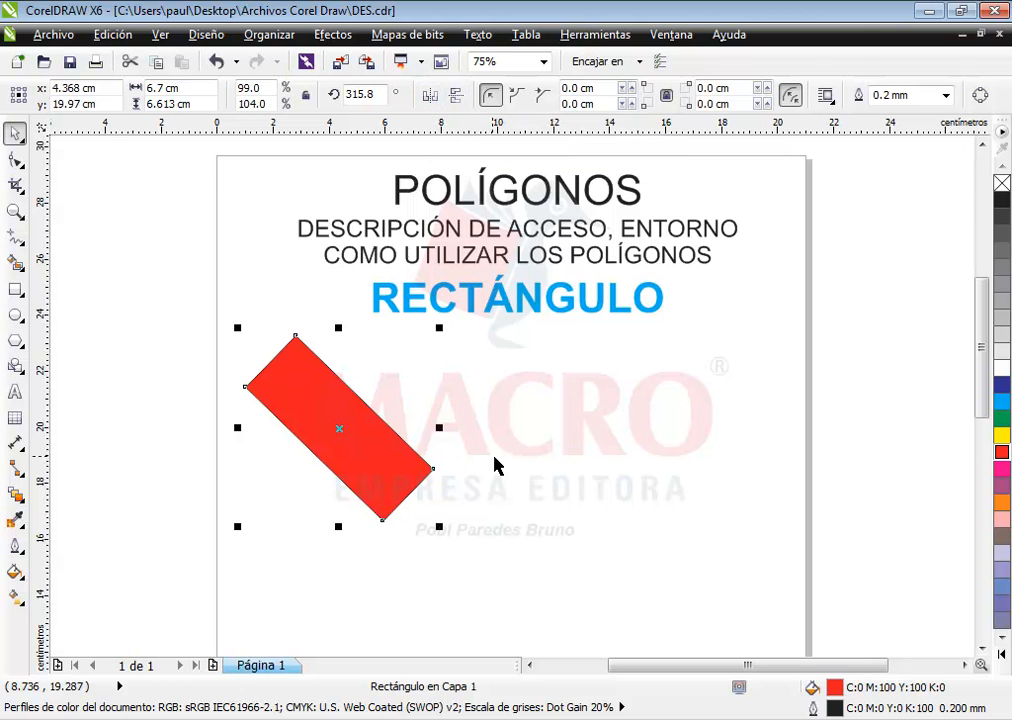
pyautogui.click(520, 473)
pyautogui.click(365, 453)
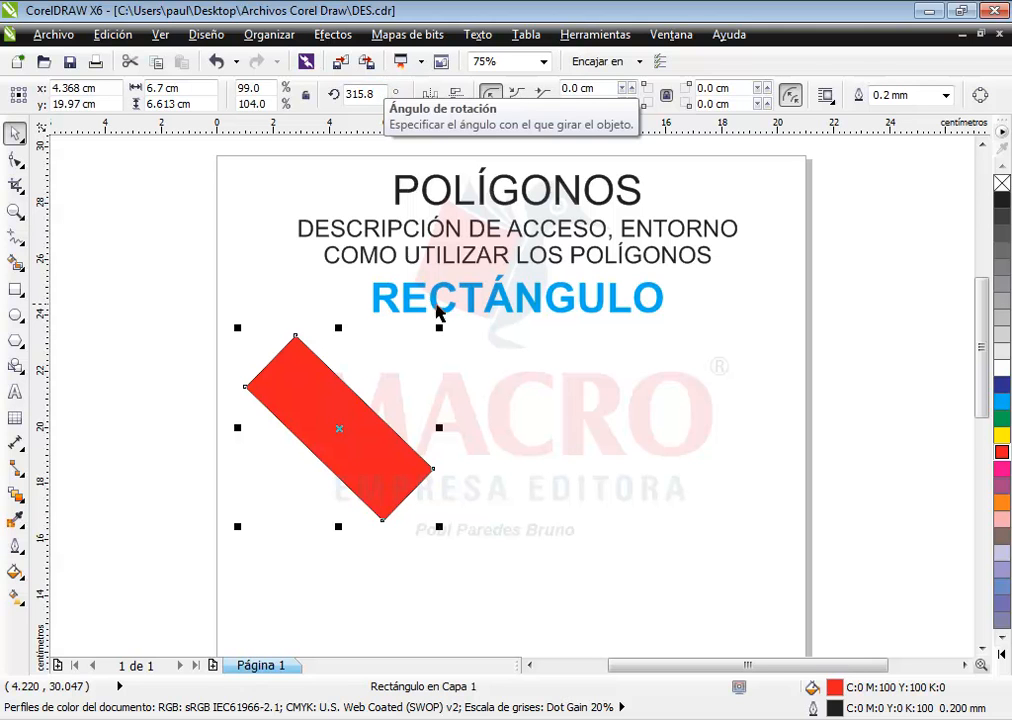
pyautogui.click(510, 548)
pyautogui.click(366, 466)
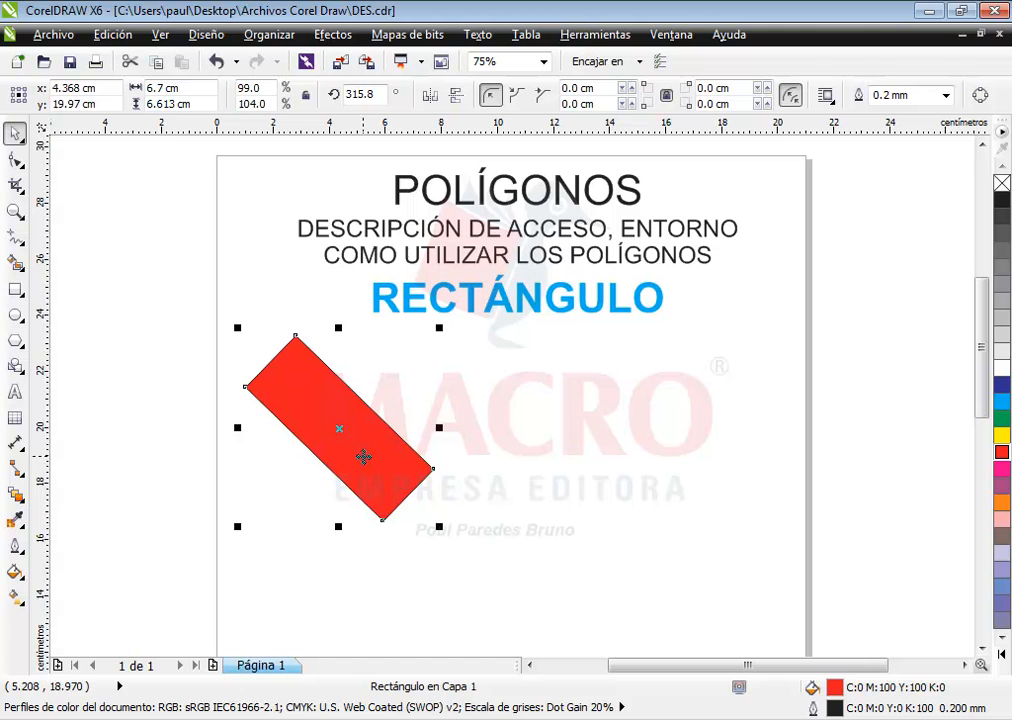
# Step: Place a copy of the red rectangle beside it at about X 10.8 cm and mirror the copy horizontally
pyautogui.moveTo(363, 457); pyautogui.dragTo(547, 443)
pyautogui.rightClick(519, 445)
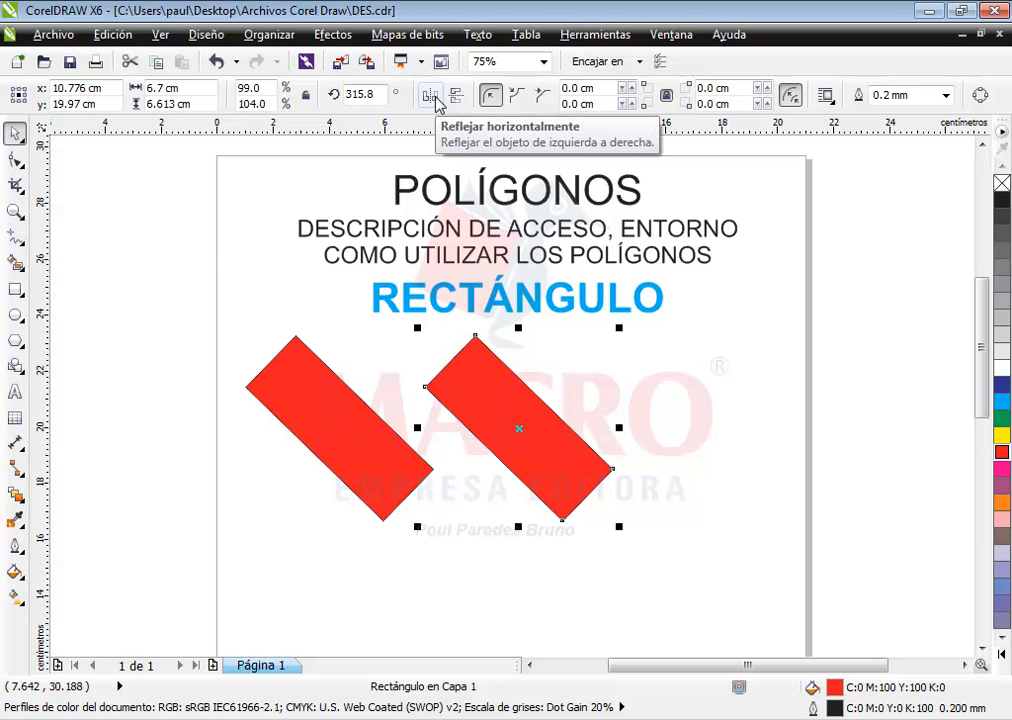
pyautogui.click(437, 103)
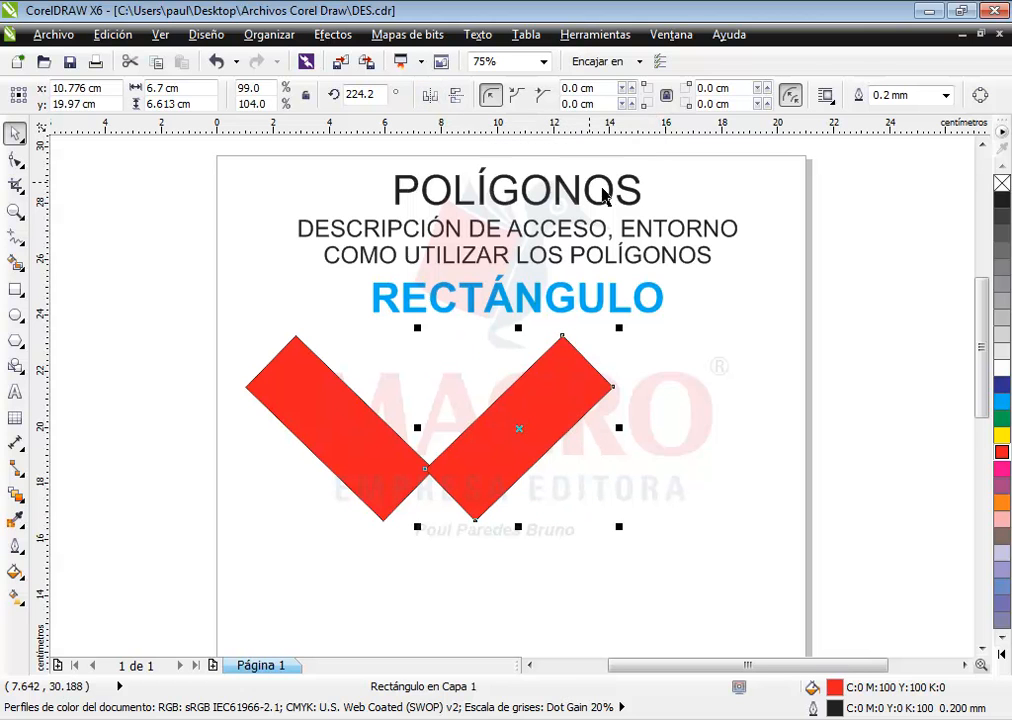
# Step: Shift the mirrored red rectangle horizontally away from the original to about X 11.8 cm, leaving a gap between them
pyautogui.click(678, 445)
pyautogui.click(531, 409)
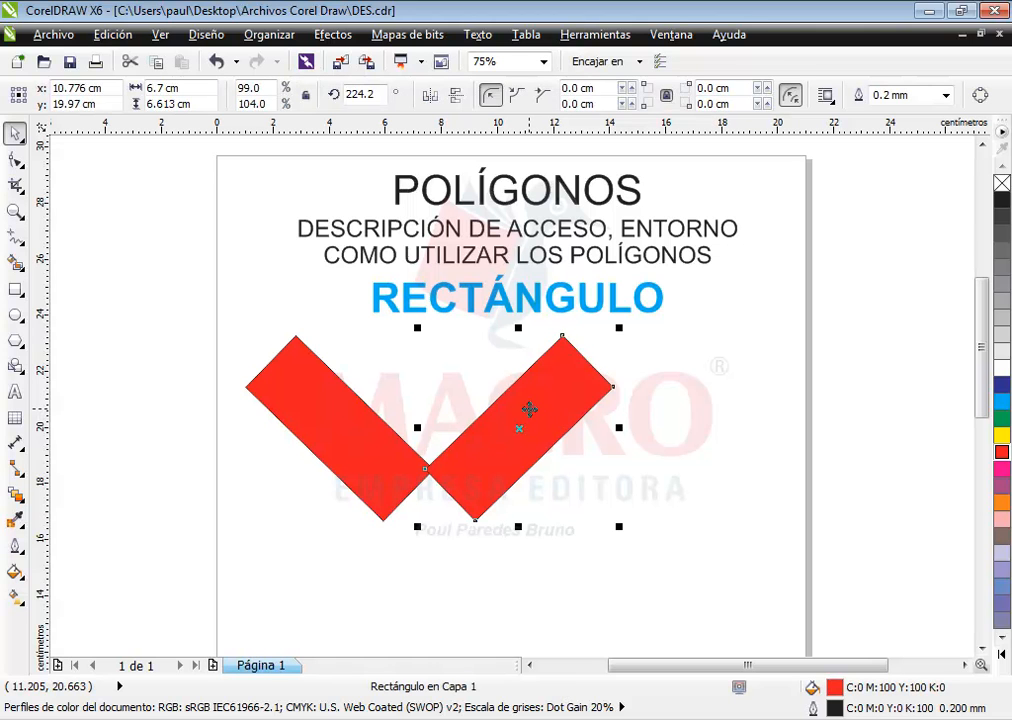
pyautogui.moveTo(529, 409); pyautogui.dragTo(542, 408)
pyautogui.press('Right')
pyautogui.press('Right')
pyautogui.press('Right')
pyautogui.press('Right')
pyautogui.press('Right')
pyautogui.press('Right')
pyautogui.press('Right')
pyautogui.press('Right')
pyautogui.press('Right')
pyautogui.press('Right')
pyautogui.press('Right')
pyautogui.press('Right')
pyautogui.press('Right')
pyautogui.press('Right')
pyautogui.press('Right')
pyautogui.press('Right')
pyautogui.press('Right')
pyautogui.press('Right')
pyautogui.press('Right')
pyautogui.press('Right')
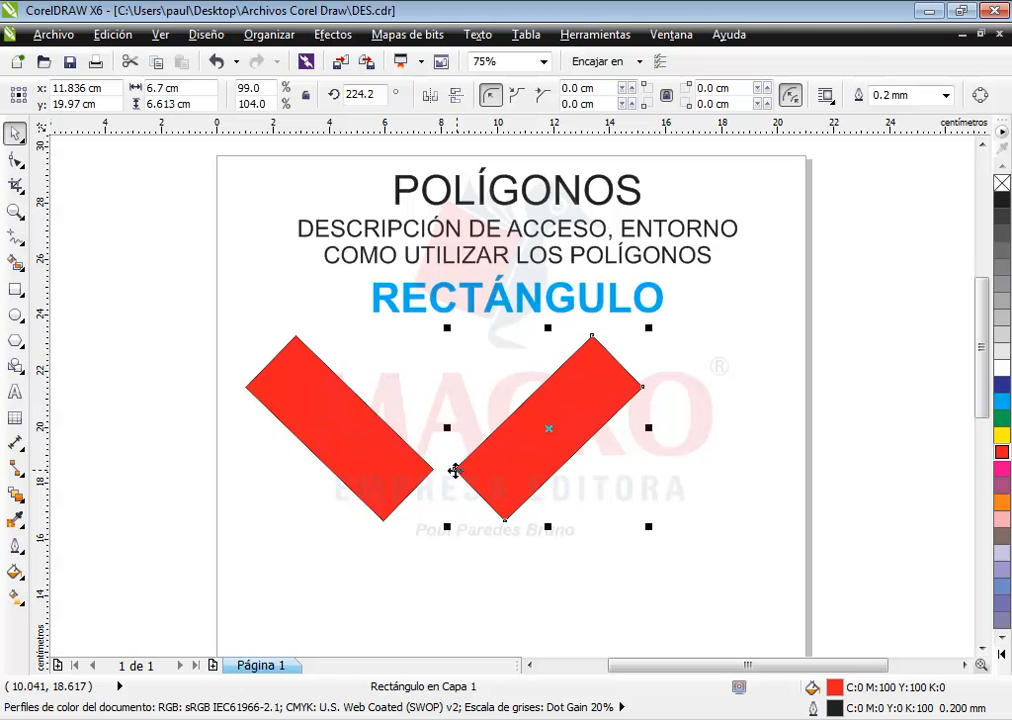
# Step: Fill the original tilted rectangle with green and its mirrored copy with yellow, and deselect
pyautogui.click(357, 470)
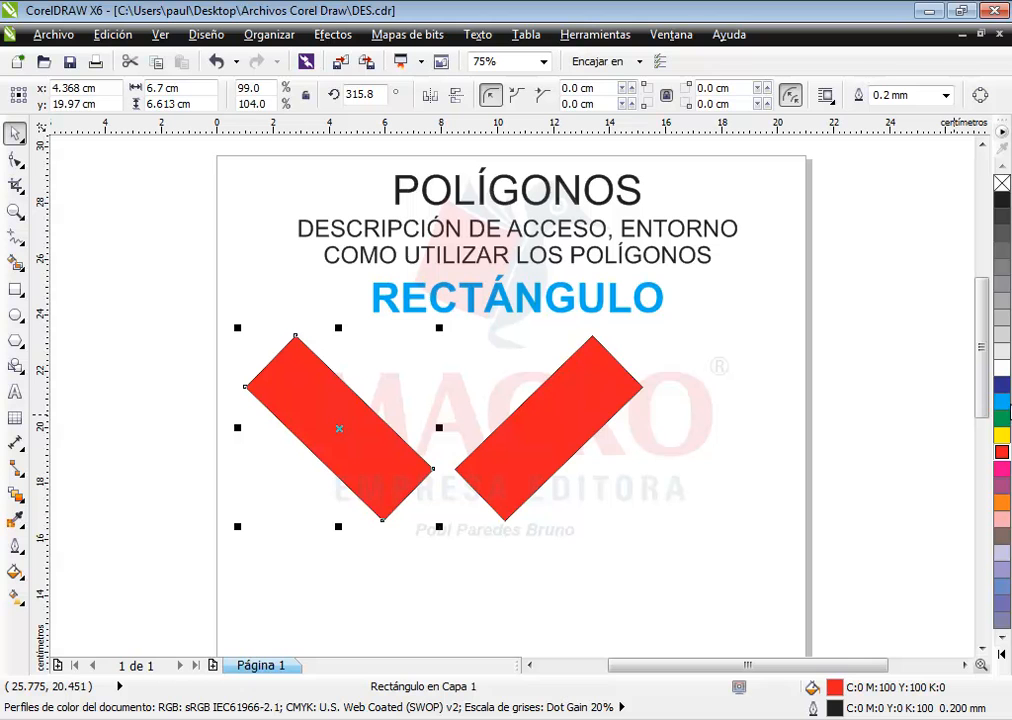
pyautogui.click(1001, 418)
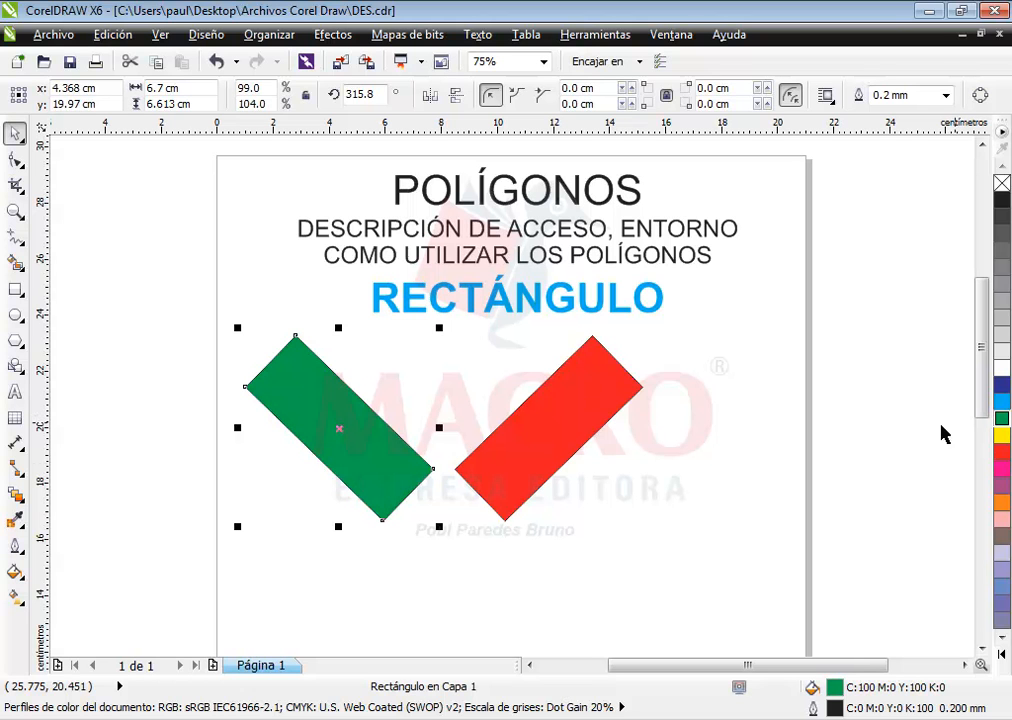
pyautogui.click(567, 436)
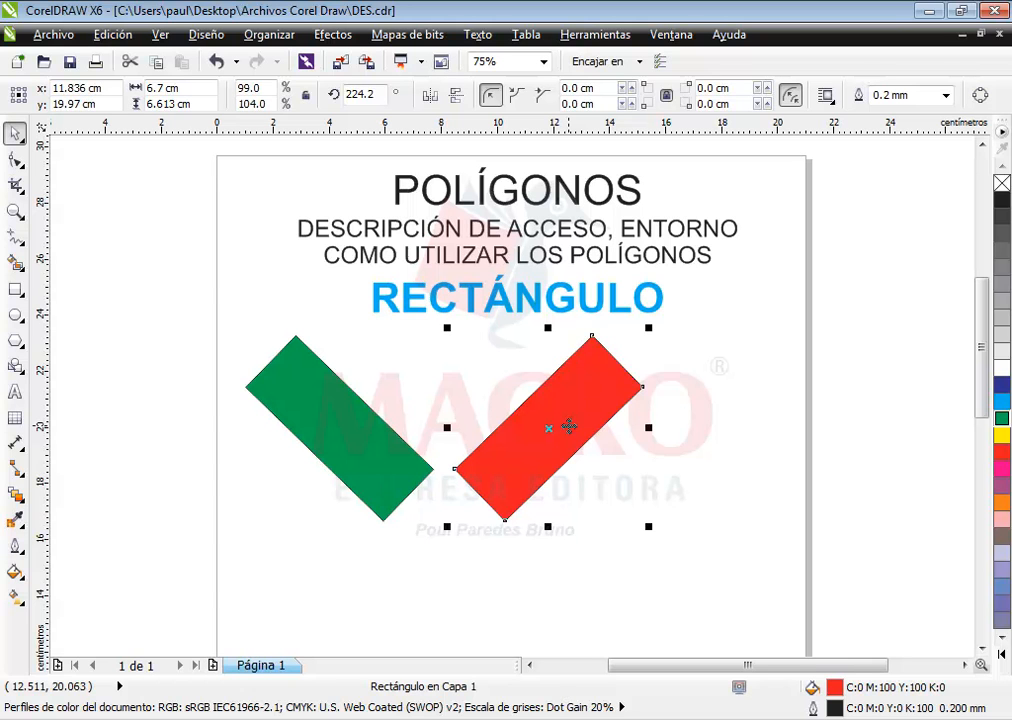
pyautogui.click(1001, 436)
pyautogui.click(747, 493)
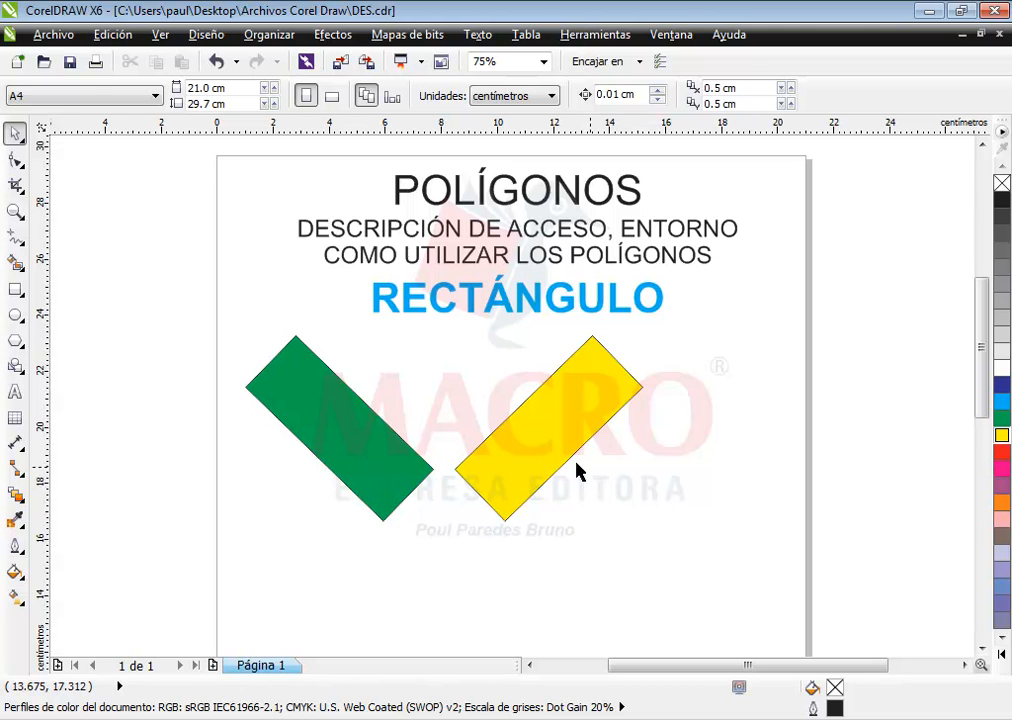
# Step: Delete the yellow rectangle and move the green one horizontally to the page's middle at about X 10.3 cm
pyautogui.click(527, 441)
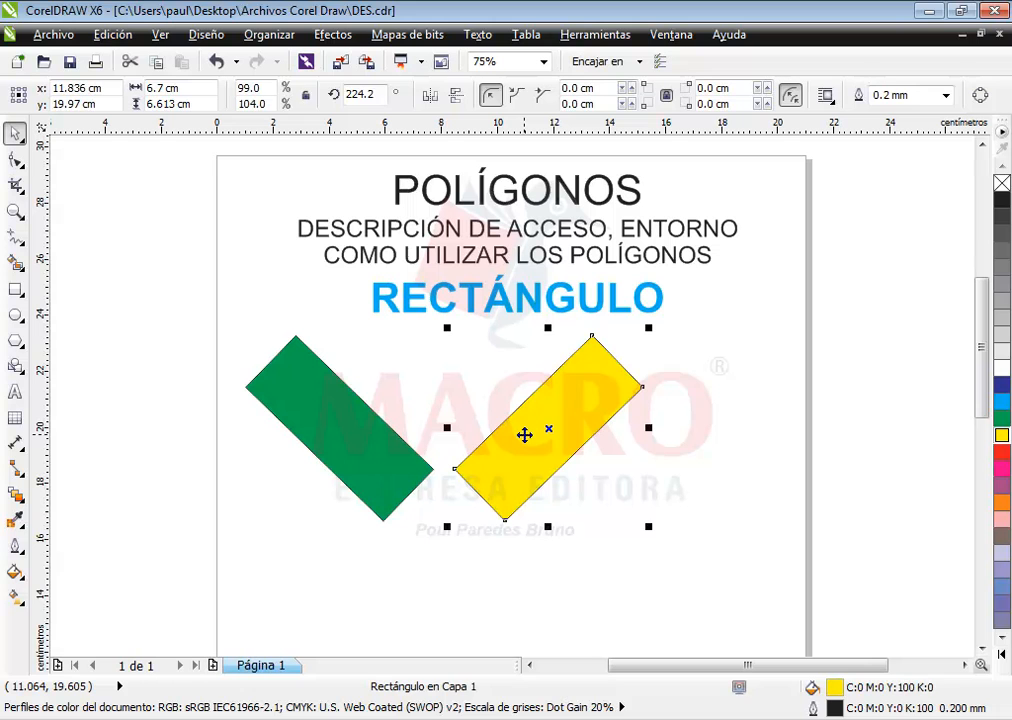
pyautogui.press('Delete')
pyautogui.moveTo(361, 429); pyautogui.dragTo(523, 426)
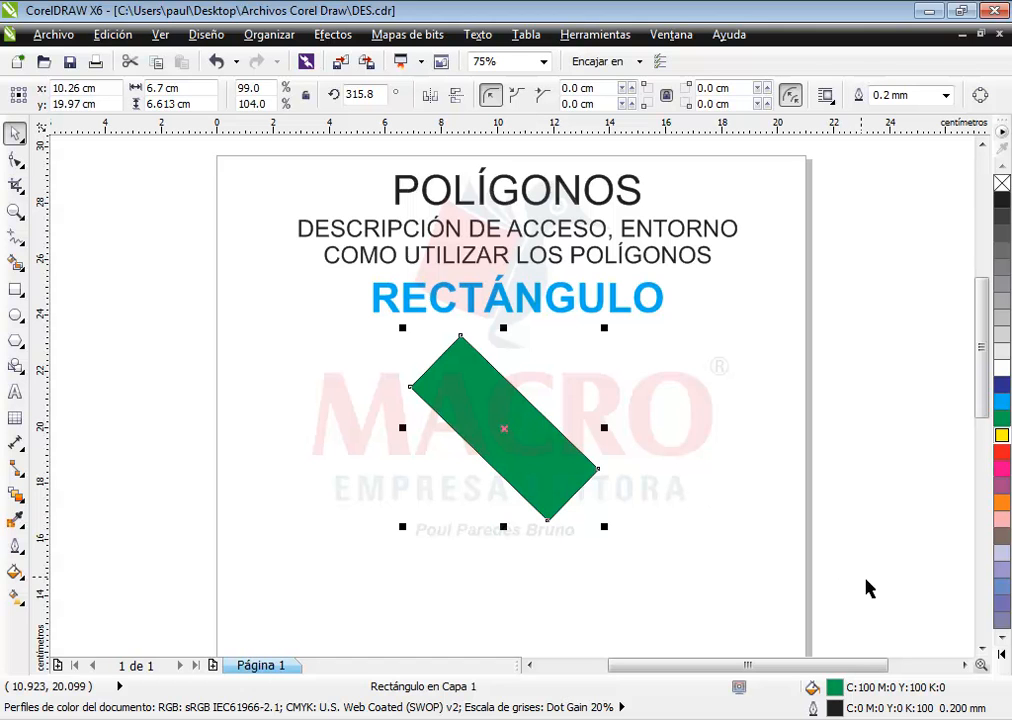
pyautogui.click(983, 648)
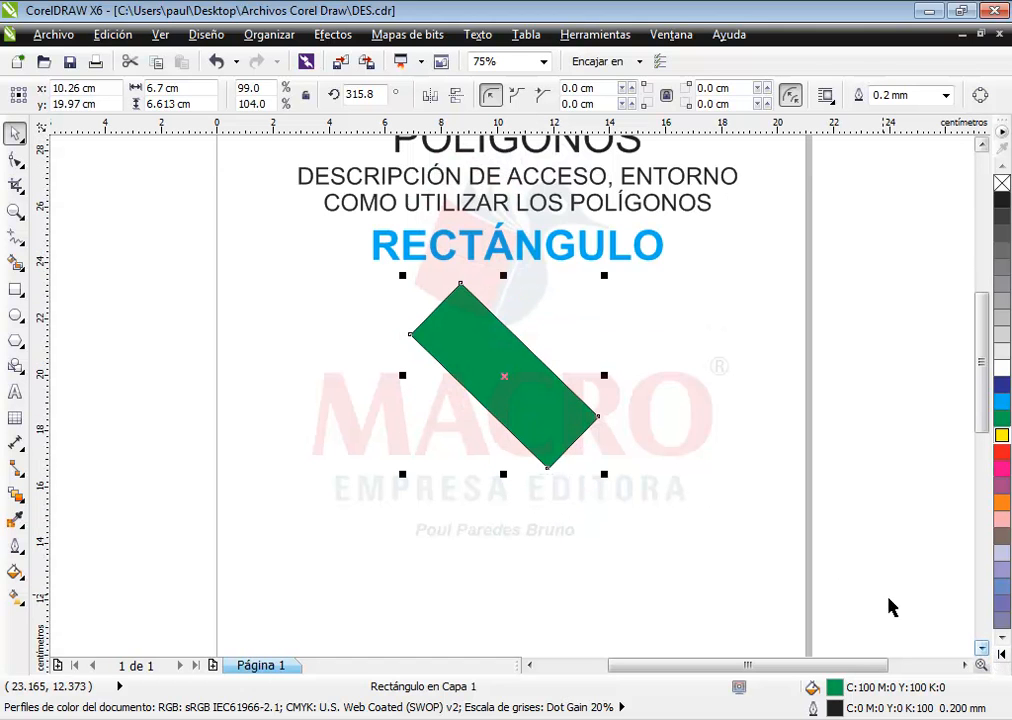
pyautogui.click(981, 648)
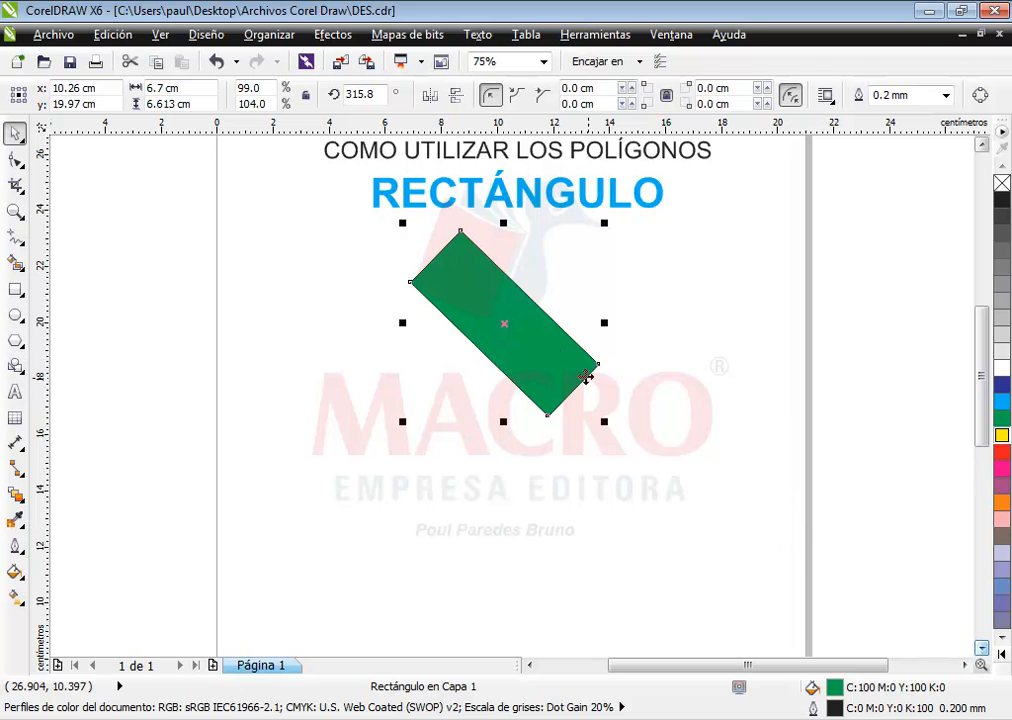
# Step: Create a vertically mirrored red copy of the green tilted rectangle directly below it at about Y 13.4 cm, and deselect
pyautogui.moveTo(525, 345); pyautogui.dragTo(532, 522)
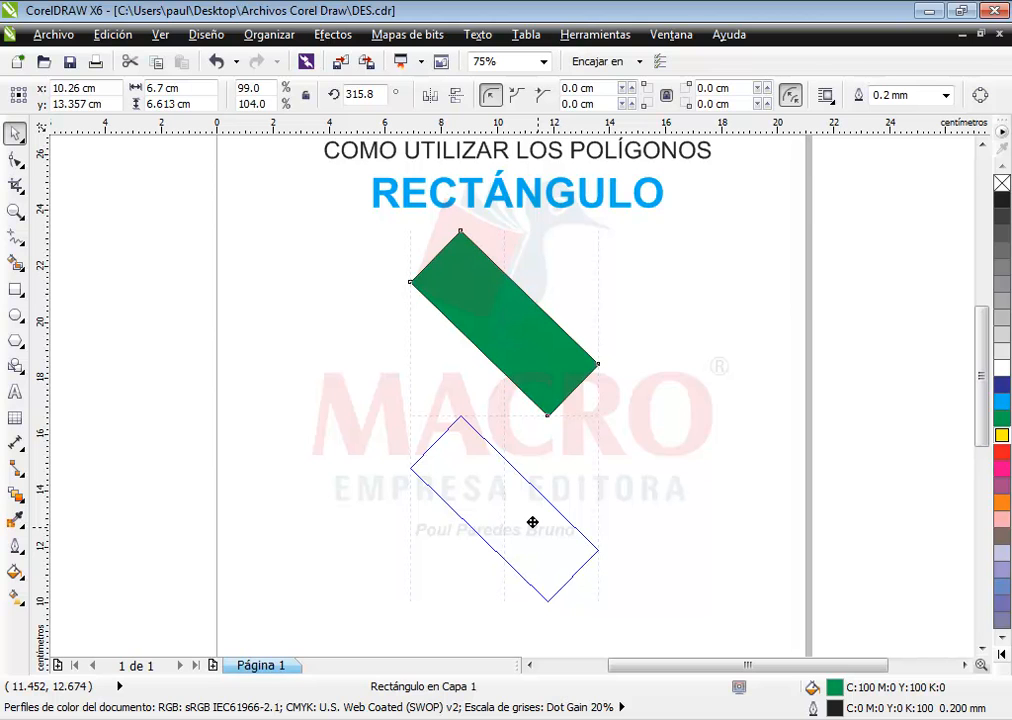
pyautogui.moveTo(532, 522); pyautogui.dragTo(532, 522)
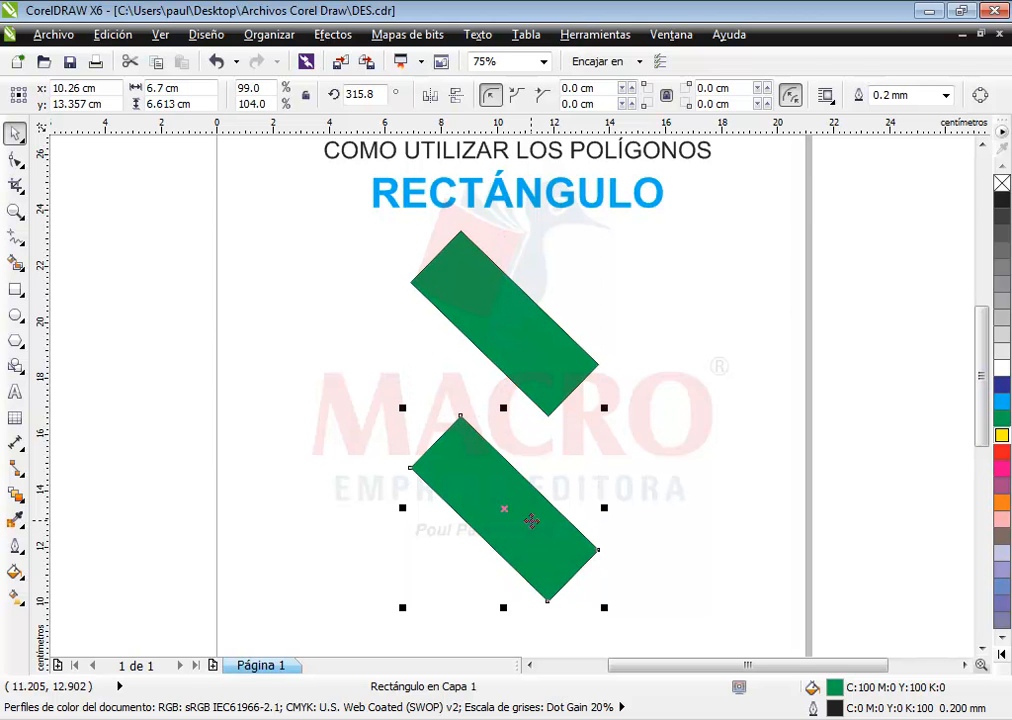
pyautogui.click(452, 104)
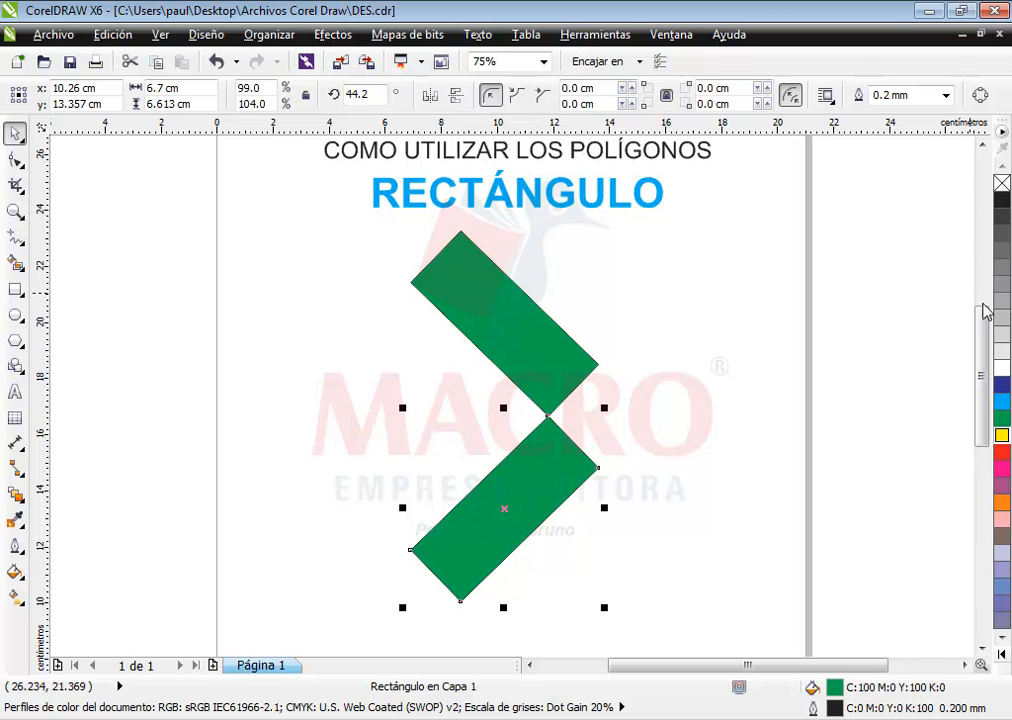
pyautogui.click(1002, 452)
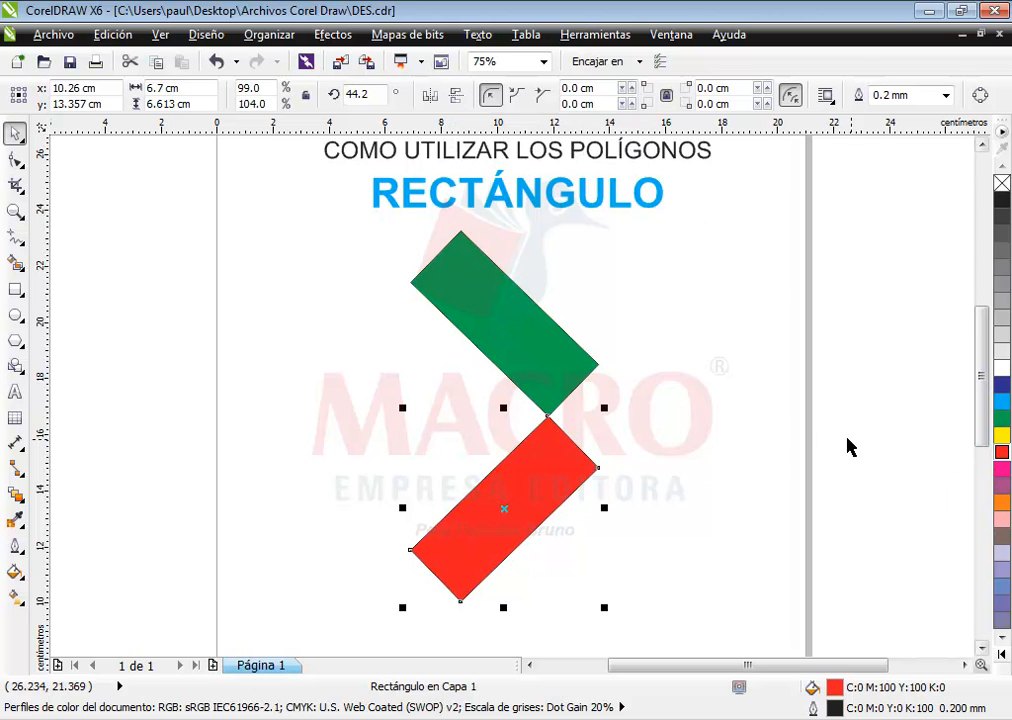
pyautogui.click(641, 370)
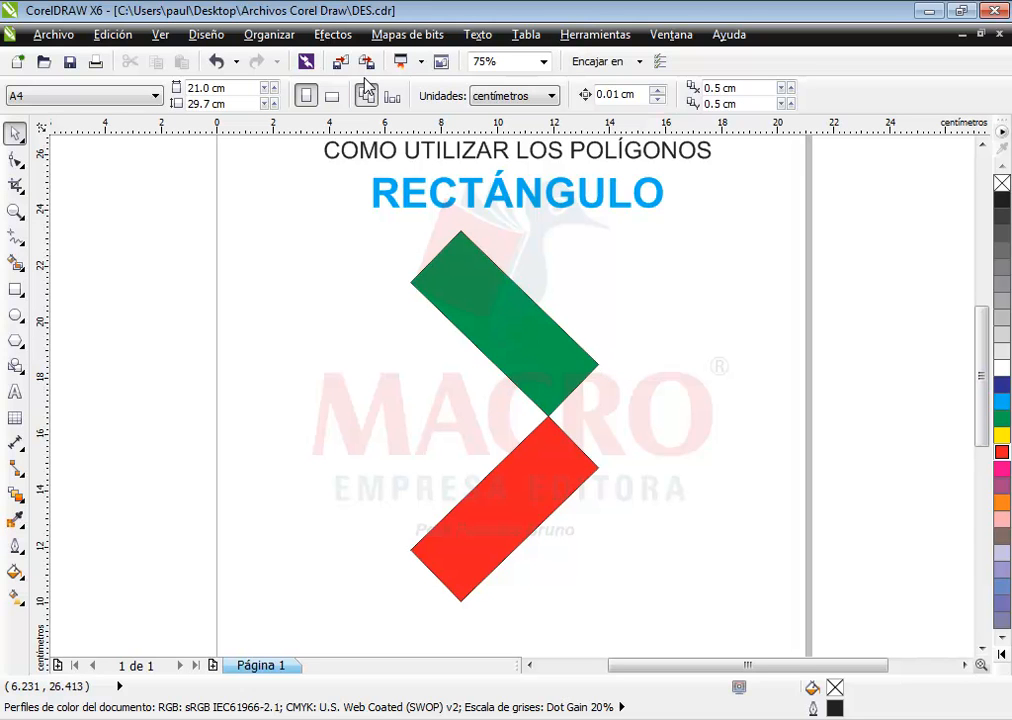
# Step: Delete both tilted rectangles, first the red copy and then the green original
pyautogui.click(518, 478)
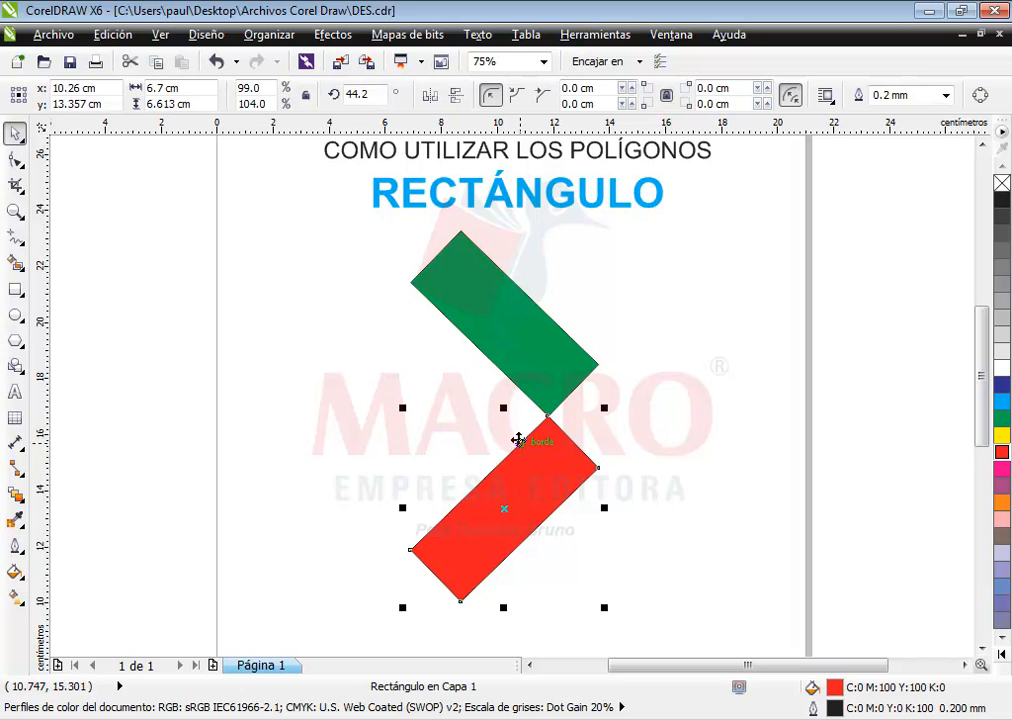
pyautogui.press('Delete')
pyautogui.click(512, 292)
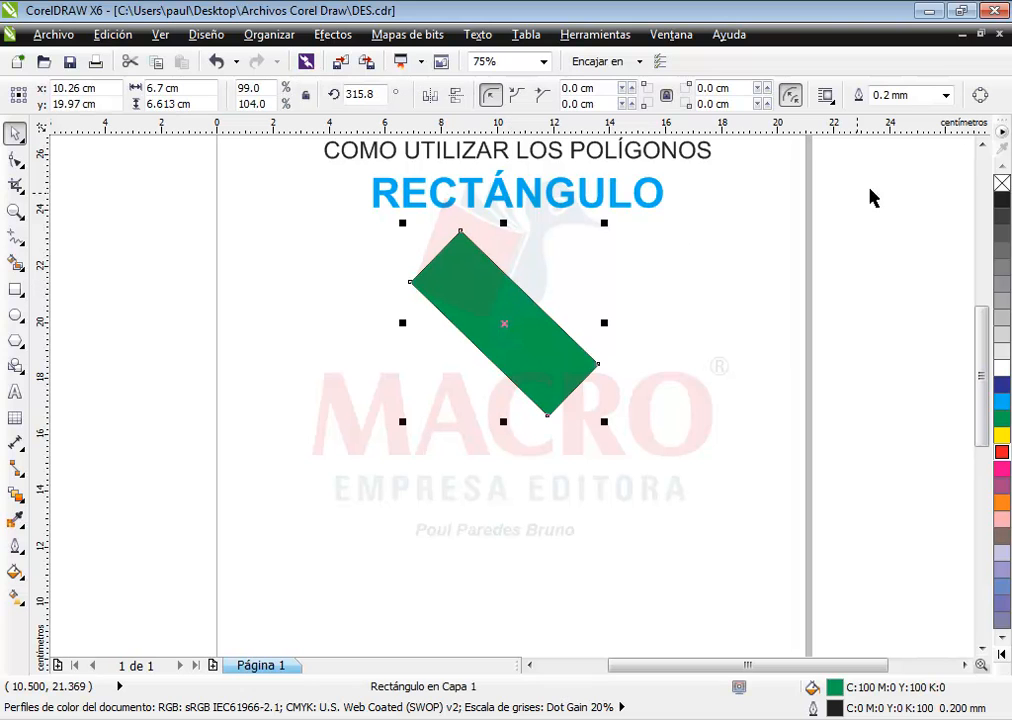
pyautogui.click(982, 146)
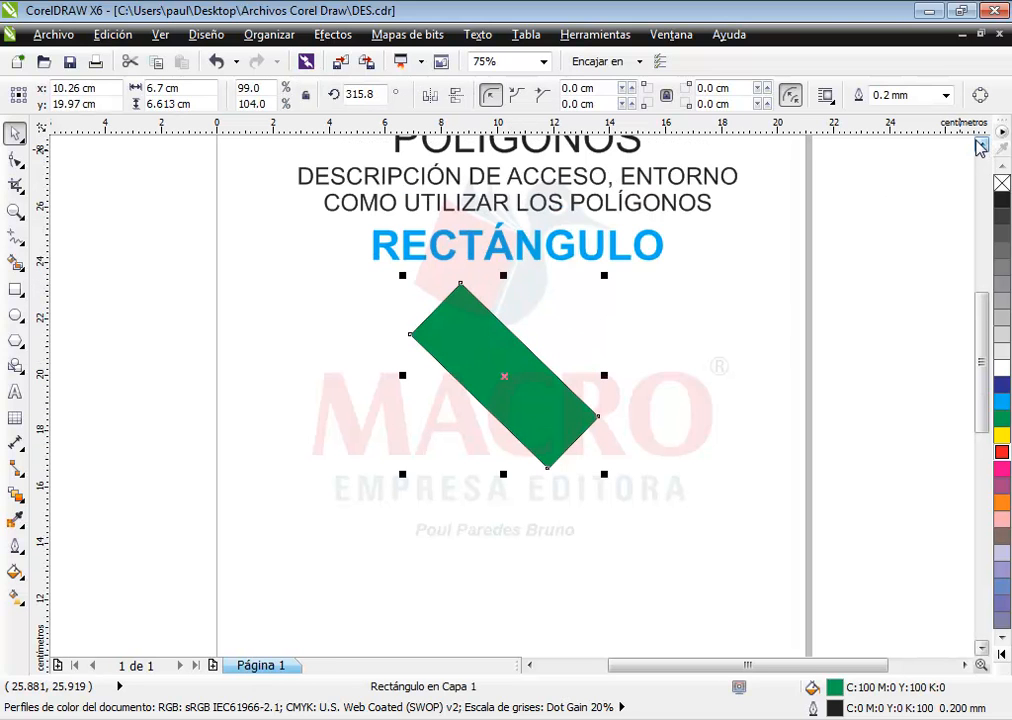
pyautogui.press('Delete')
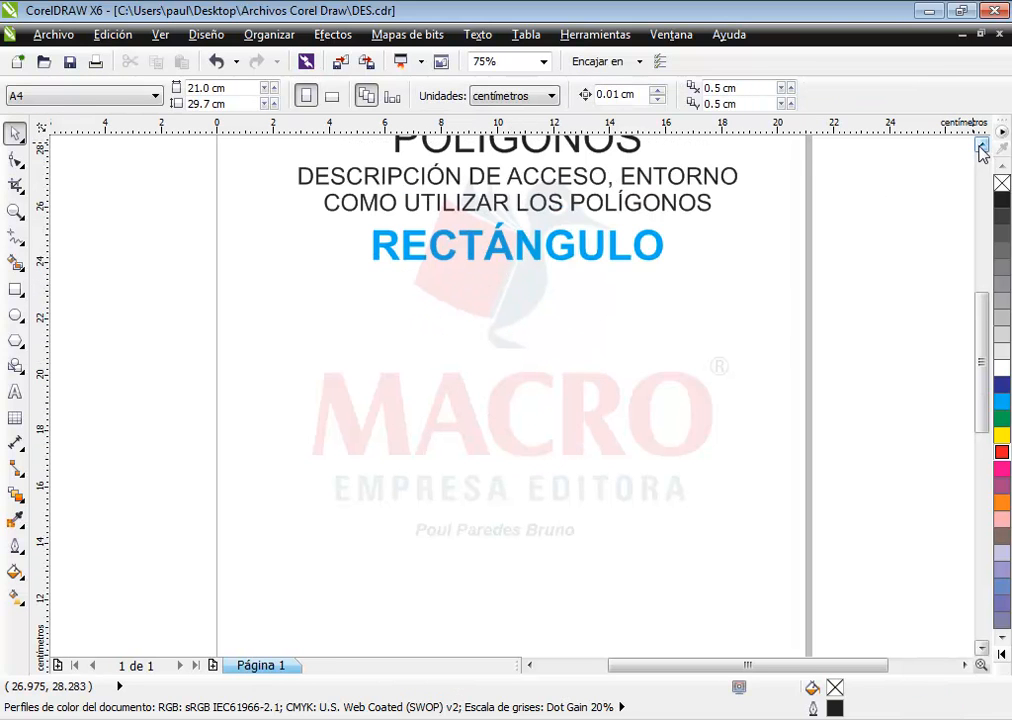
# Step: Draw a rectangle about 9.2 cm wide and 5.6 cm high below the RECTÁNGULO title
pyautogui.click(981, 146)
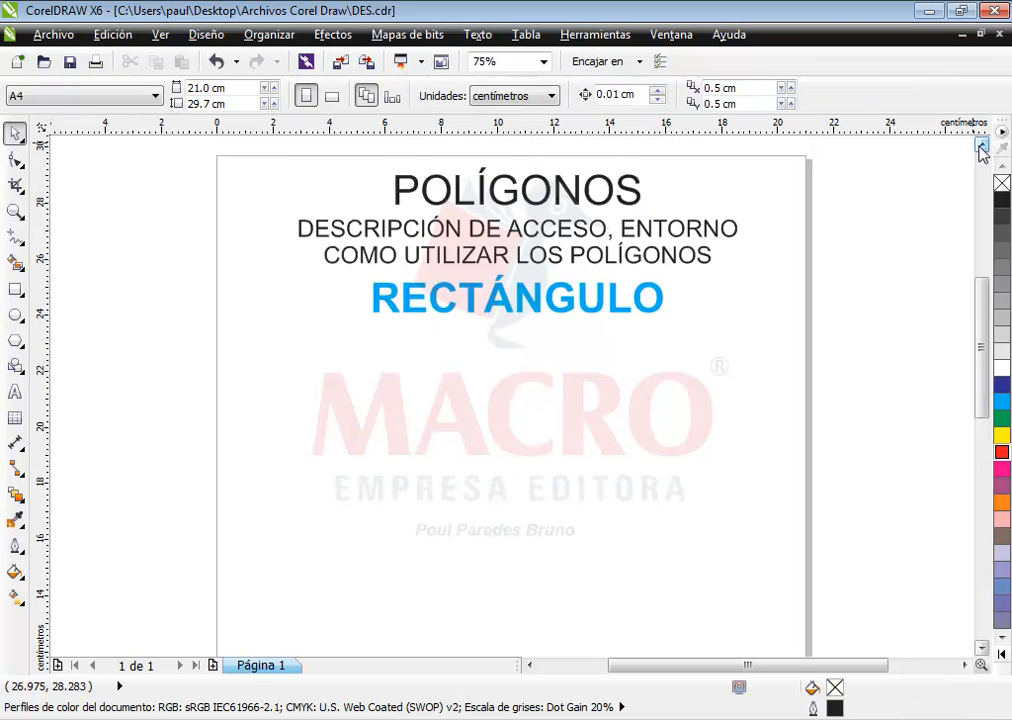
pyautogui.click(15, 289)
pyautogui.moveTo(279, 353); pyautogui.dragTo(537, 509)
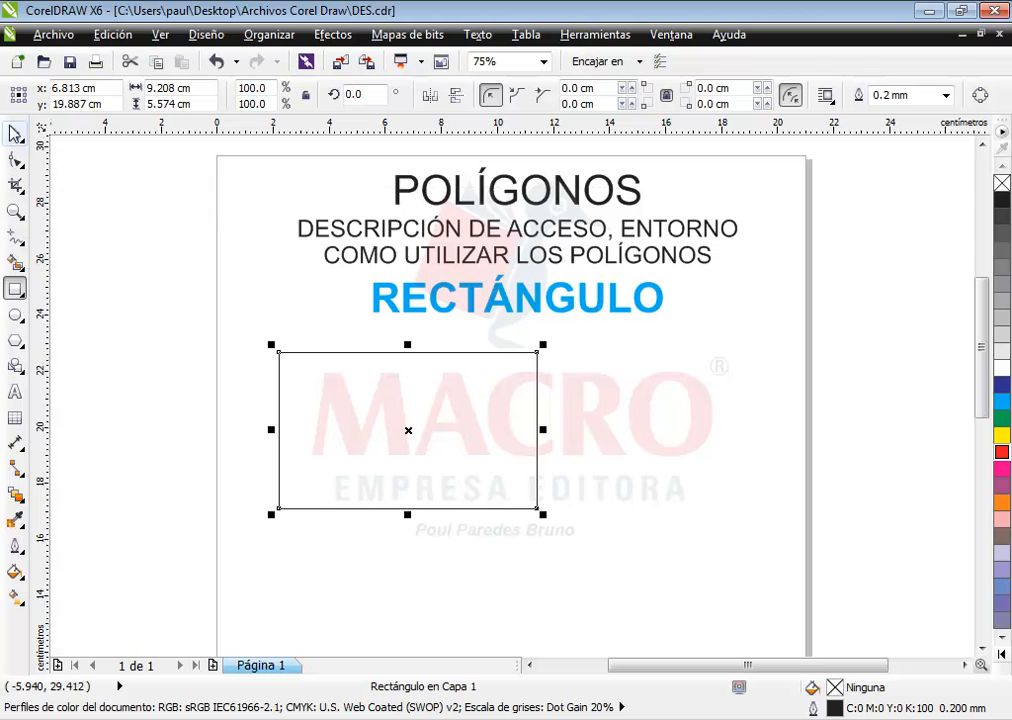
# Step: Move the rectangle toward the page's left edge and scale it proportionally to 50%, about 4.6 by 2.8 cm
pyautogui.click(15, 133)
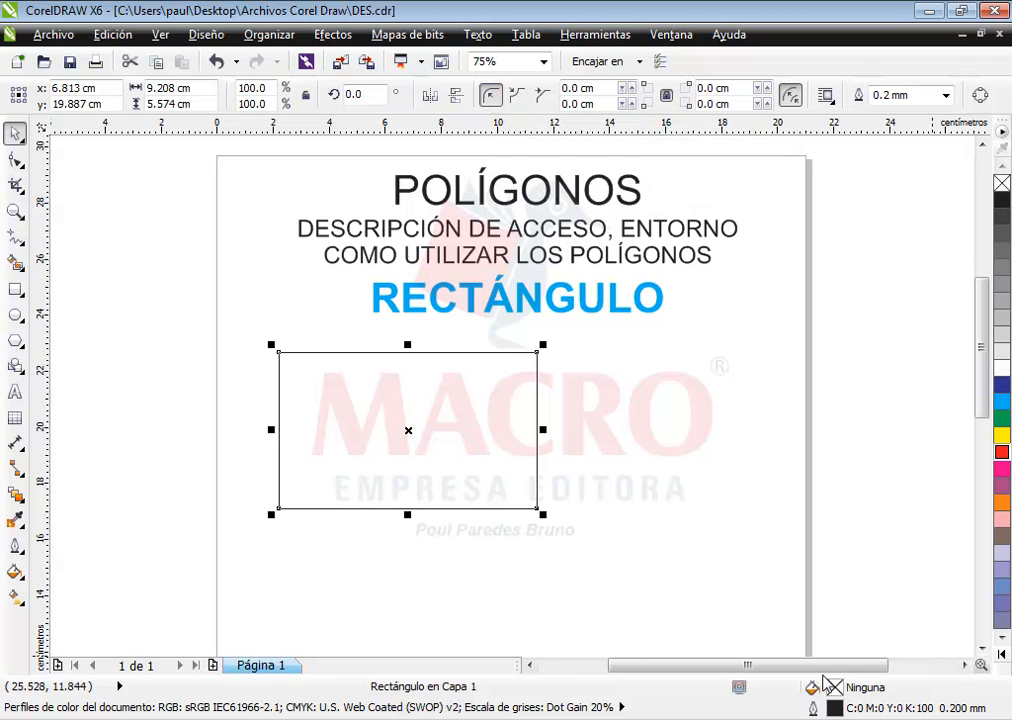
pyautogui.moveTo(436, 459); pyautogui.dragTo(403, 460)
pyautogui.moveTo(504, 511); pyautogui.dragTo(444, 472)
pyautogui.click(15, 211)
pyautogui.moveTo(199, 149); pyautogui.dragTo(822, 503)
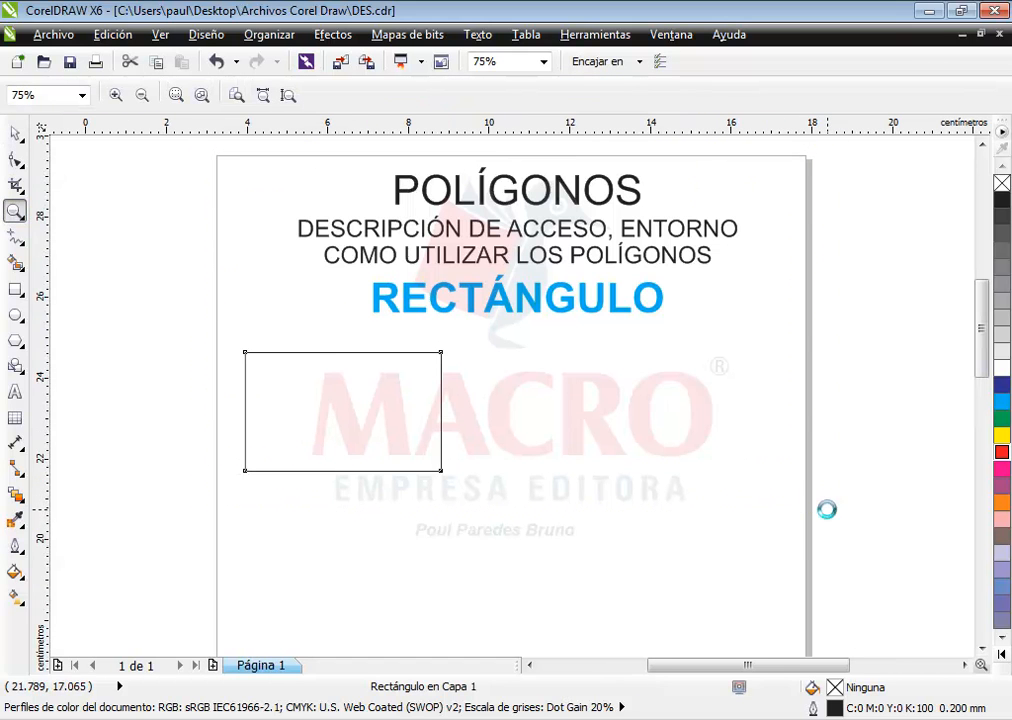
pyautogui.click(15, 132)
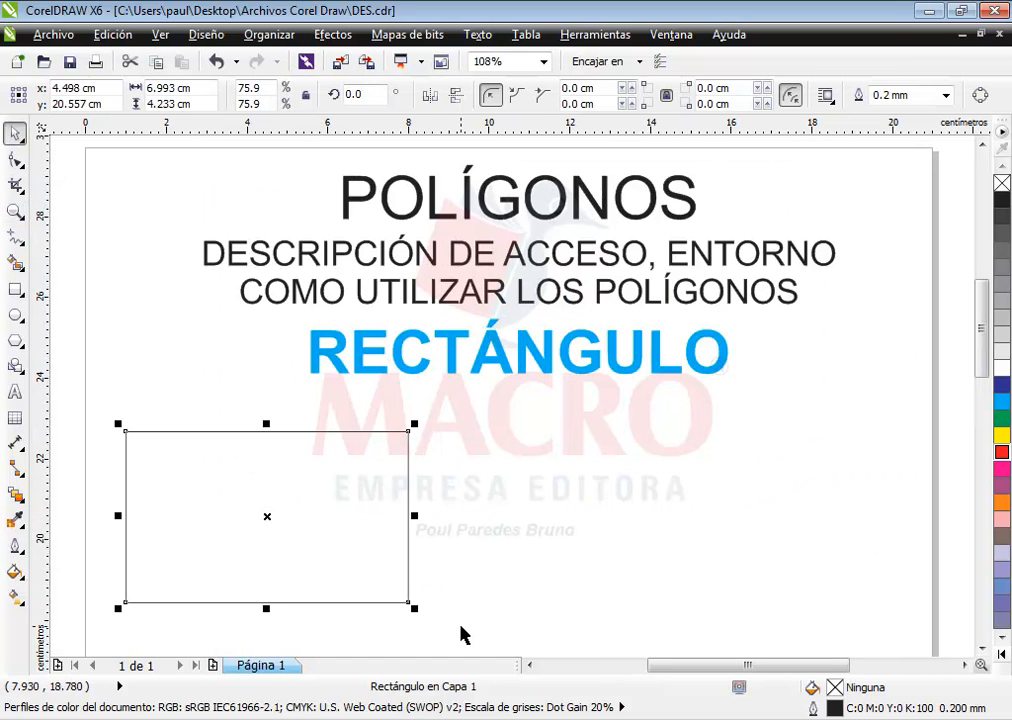
pyautogui.moveTo(408, 601); pyautogui.dragTo(312, 547)
# Step: Place two copies in a row to the rectangle's right and shift all three together slightly to the right, centred at about X 9.4 cm
pyautogui.moveTo(251, 480); pyautogui.dragTo(686, 522)
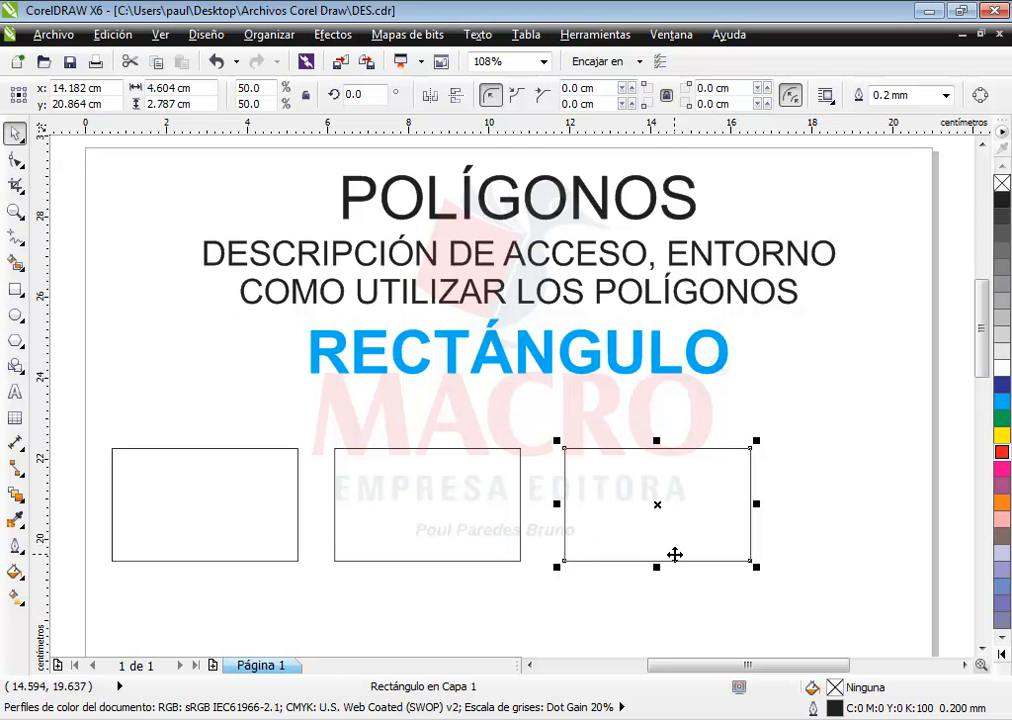
pyautogui.moveTo(804, 596); pyautogui.dragTo(97, 423)
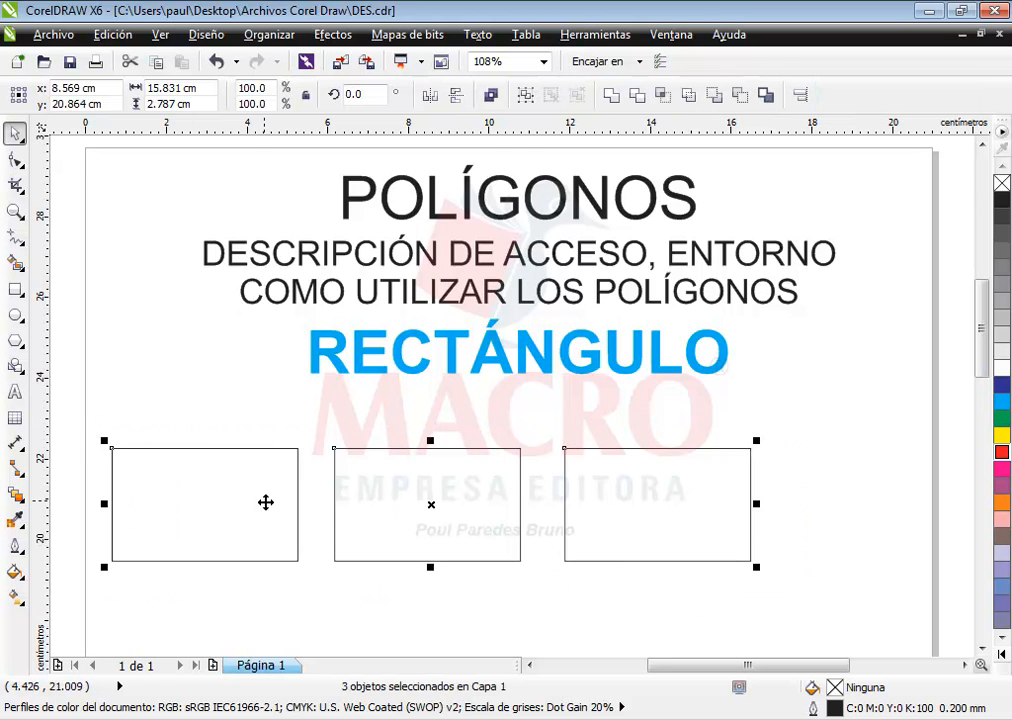
pyautogui.moveTo(271, 504); pyautogui.dragTo(299, 502)
pyautogui.click(320, 607)
# Step: Round the corners of the left rectangle with the Shape tool to a radius of about 0.48 cm
pyautogui.click(300, 562)
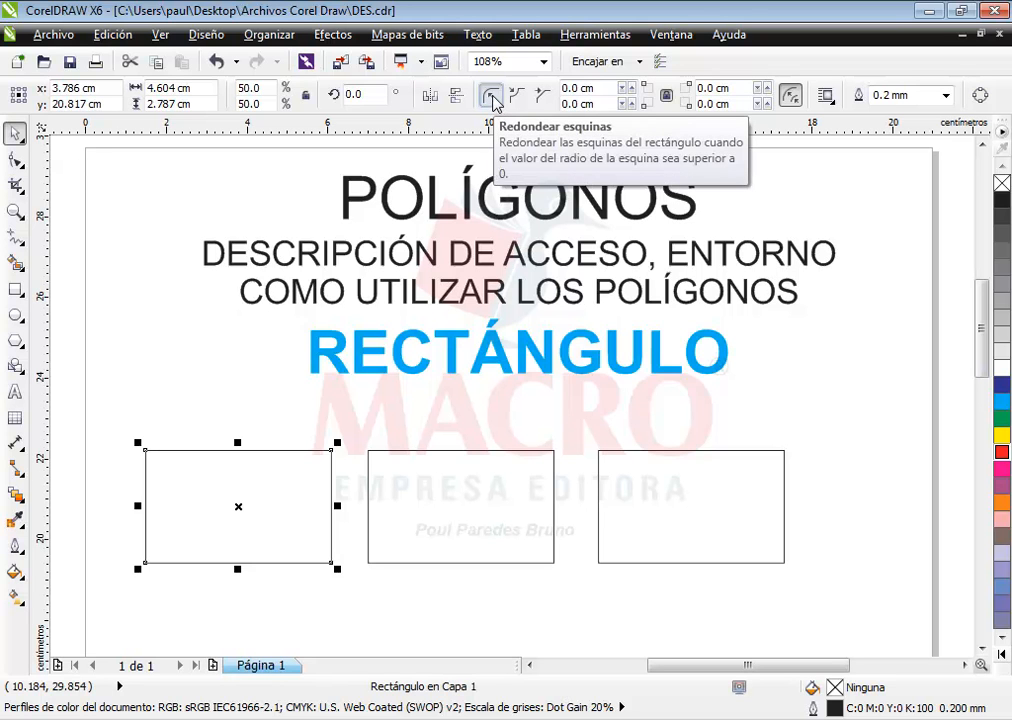
pyautogui.click(13, 161)
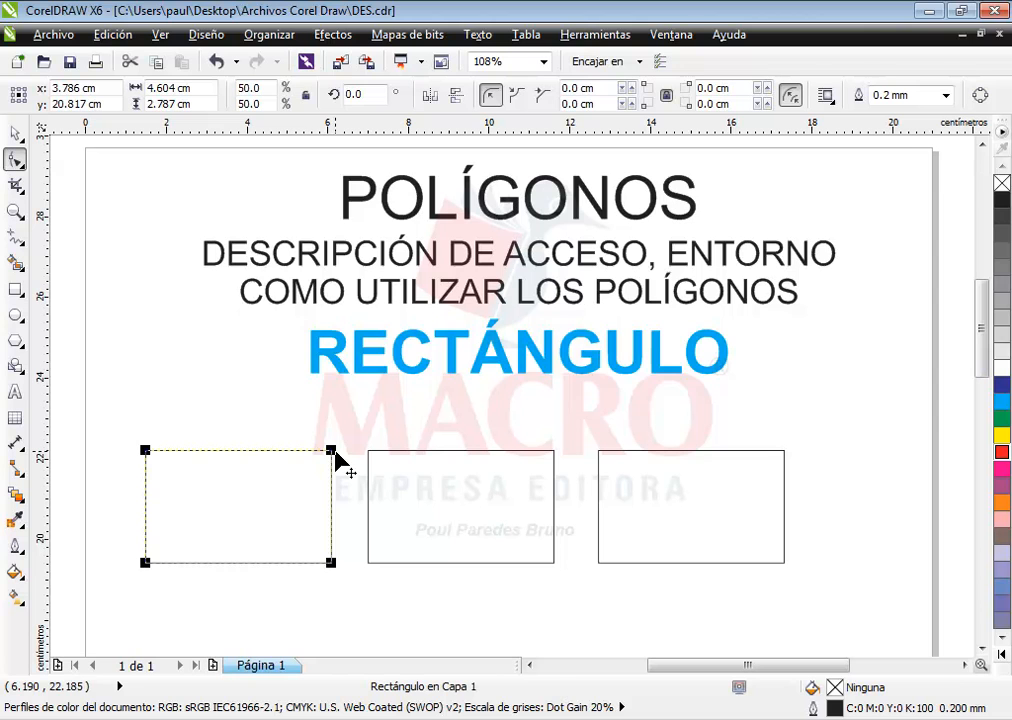
pyautogui.moveTo(332, 451)
pyautogui.mouseDown()
pyautogui.moveTo(303, 452)
pyautogui.moveTo(312, 453)
pyautogui.mouseUp()
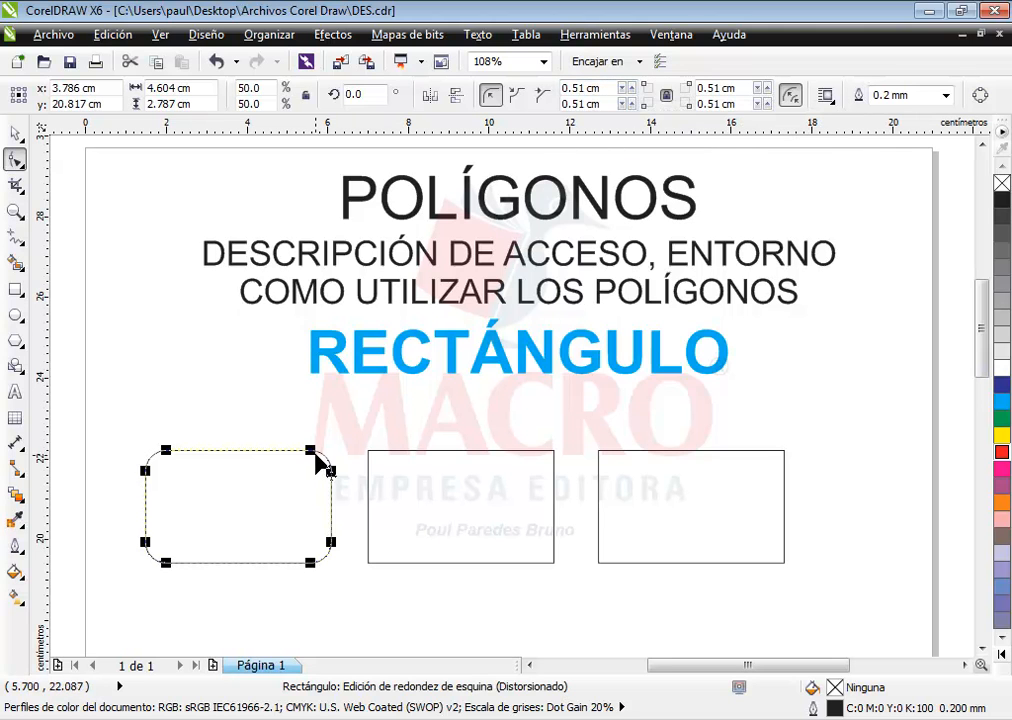
pyautogui.moveTo(318, 460); pyautogui.dragTo(304, 459)
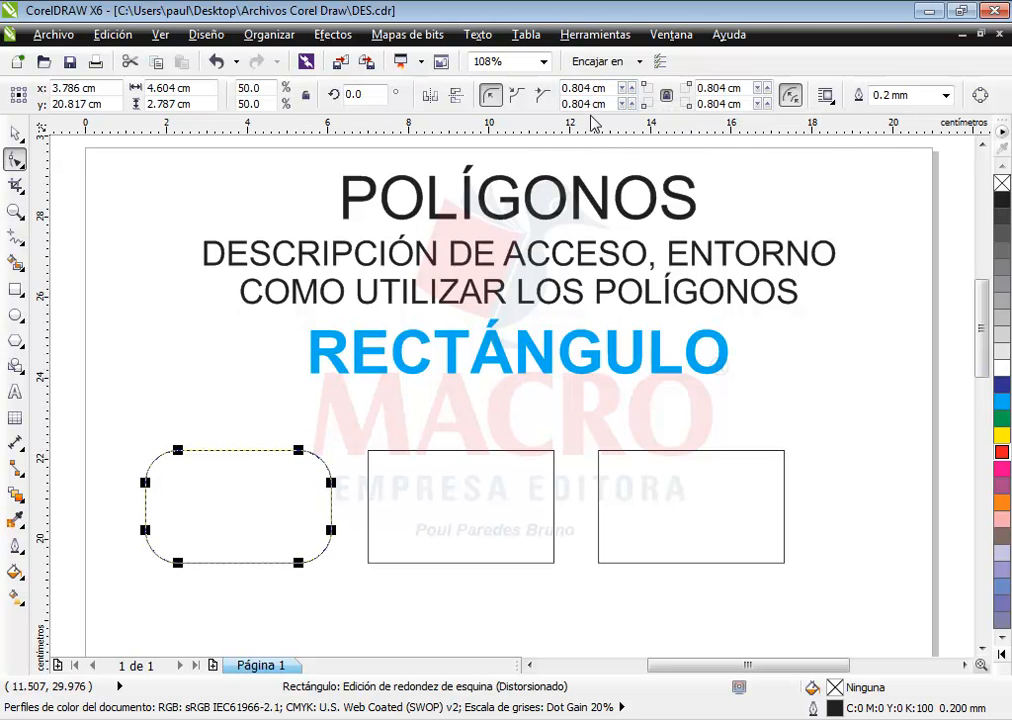
pyautogui.moveTo(321, 466); pyautogui.dragTo(312, 451)
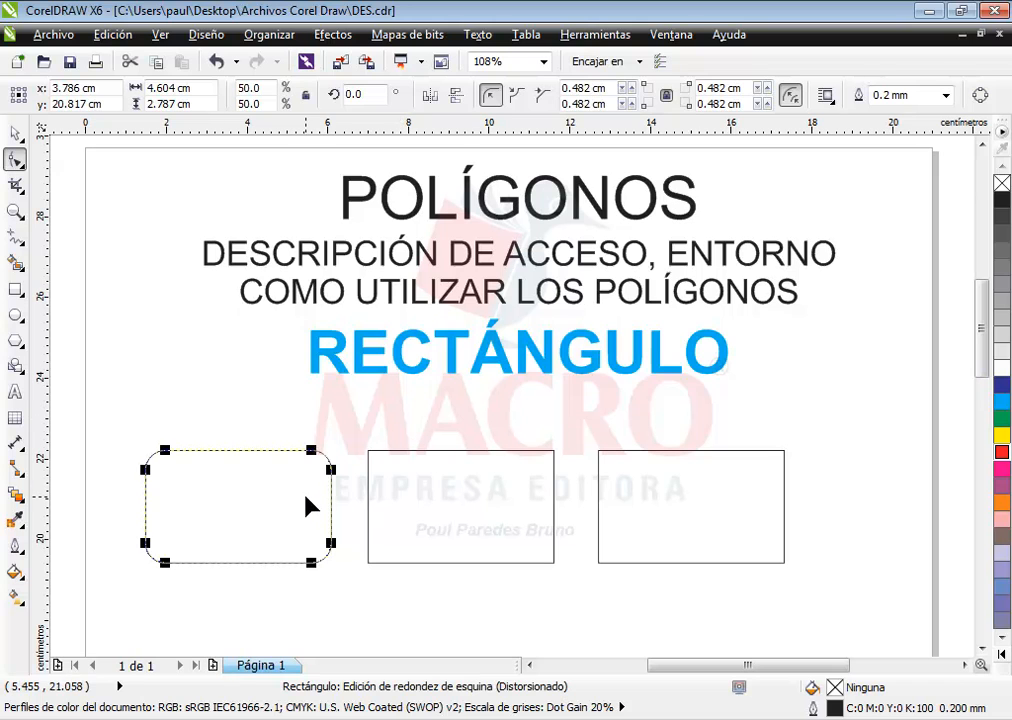
# Step: Give the middle rectangle scalloped corners with a radius of about 0.83 cm using the Shape tool
pyautogui.click(416, 501)
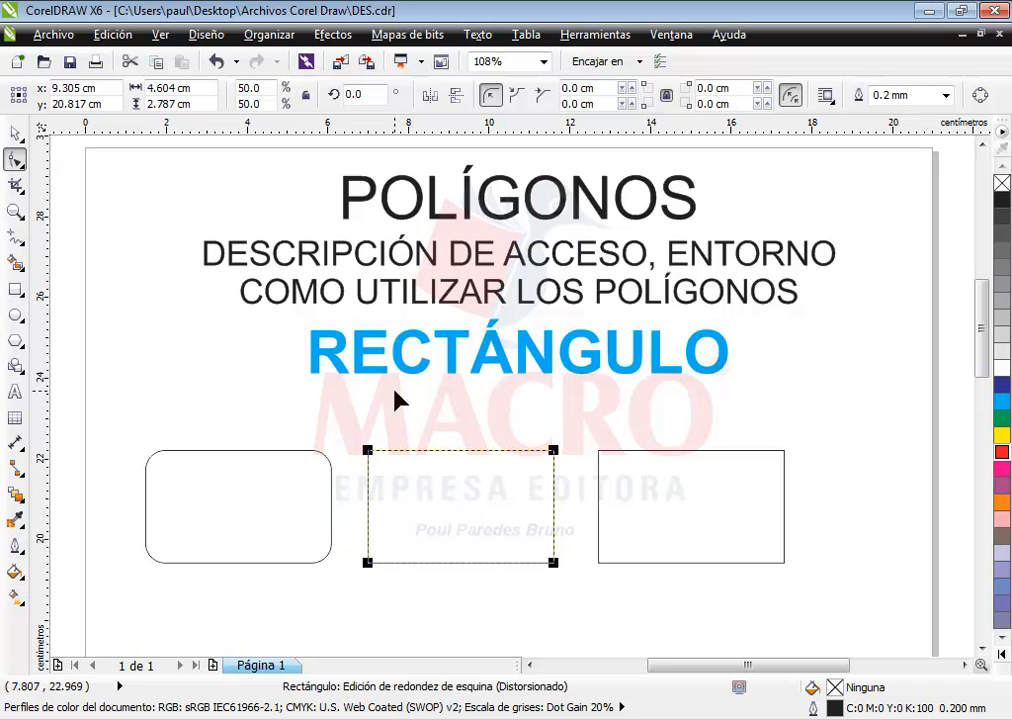
pyautogui.click(15, 133)
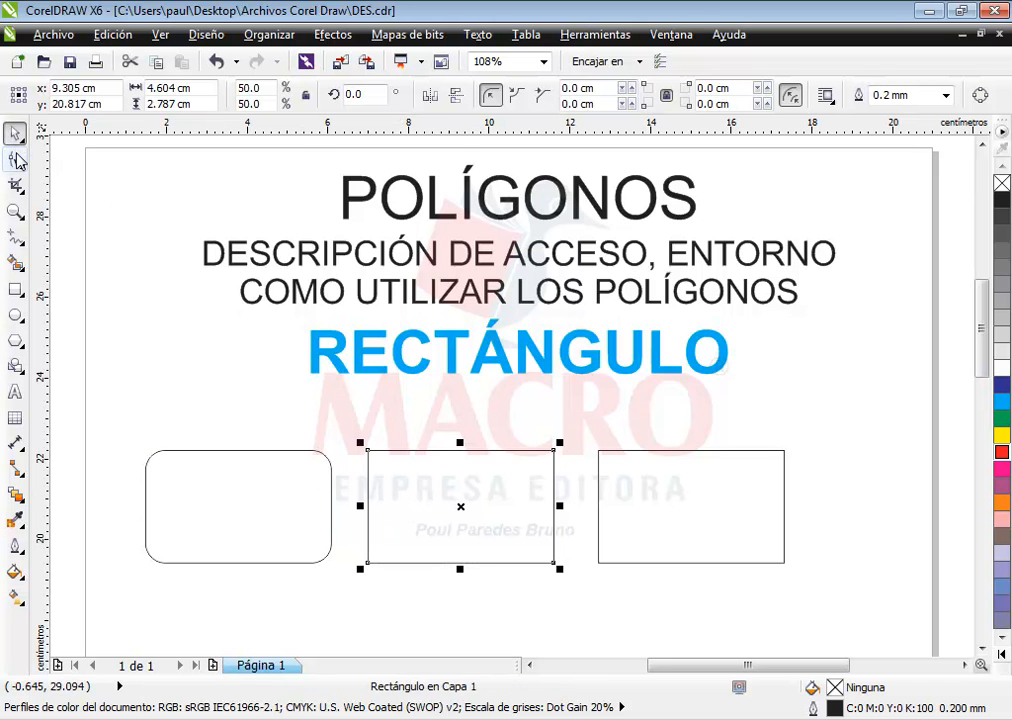
pyautogui.click(16, 160)
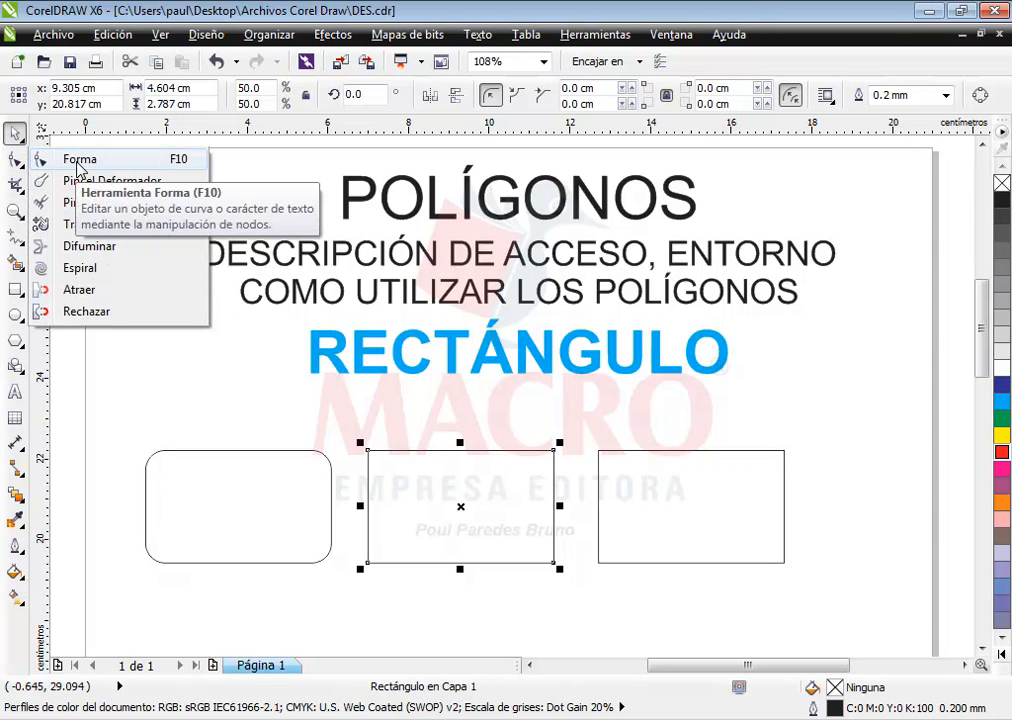
pyautogui.click(77, 162)
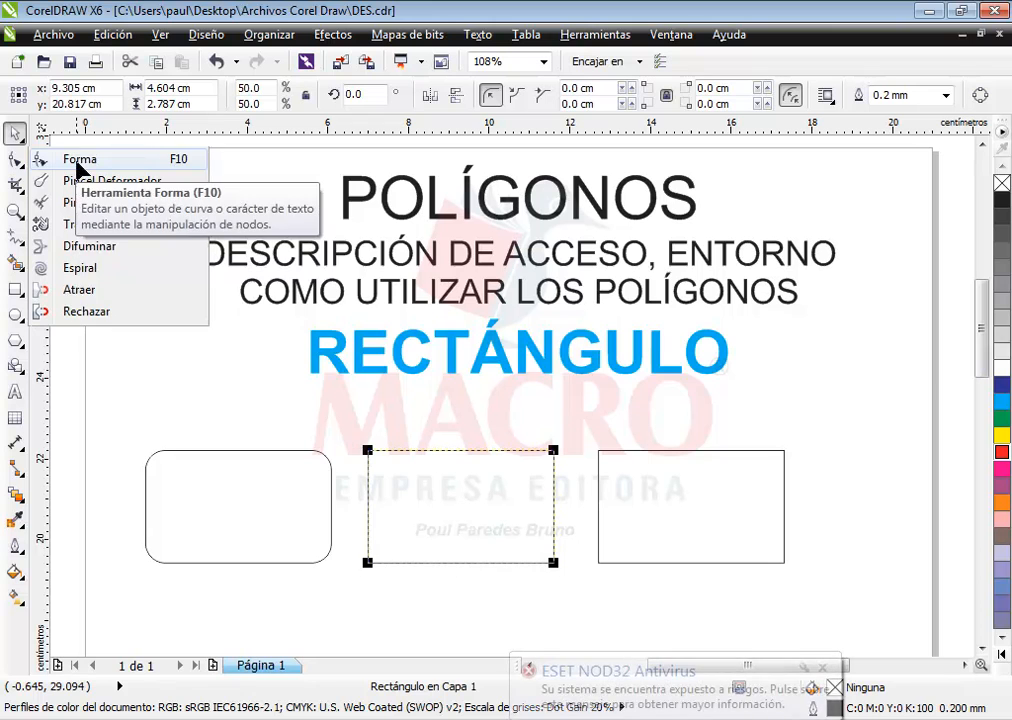
pyautogui.click(516, 99)
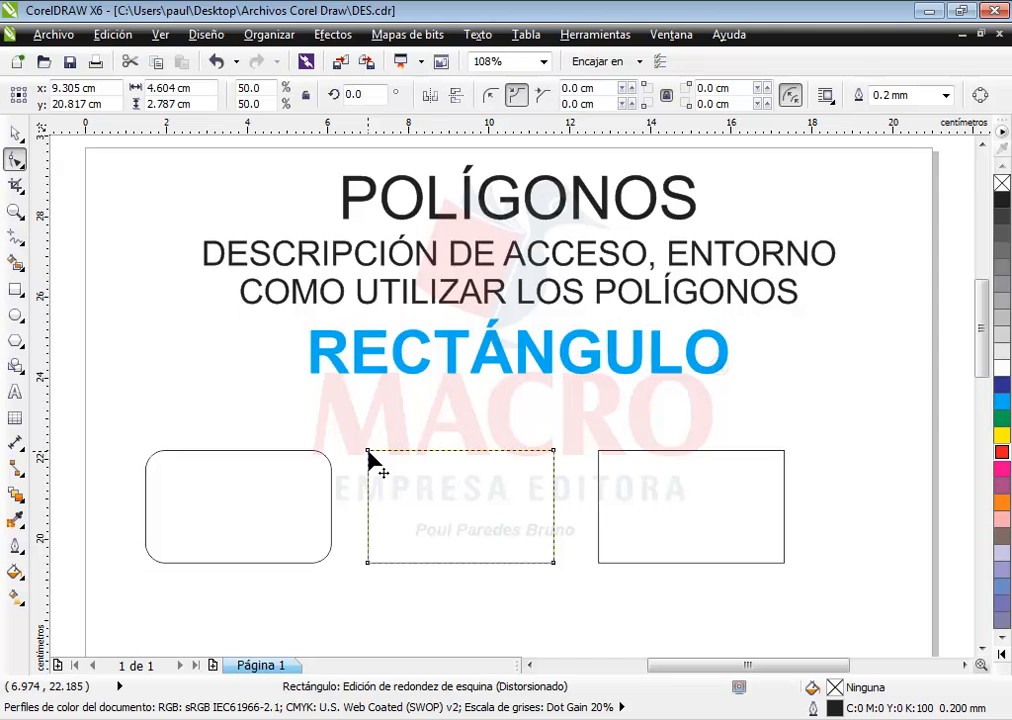
pyautogui.moveTo(369, 454); pyautogui.dragTo(402, 452)
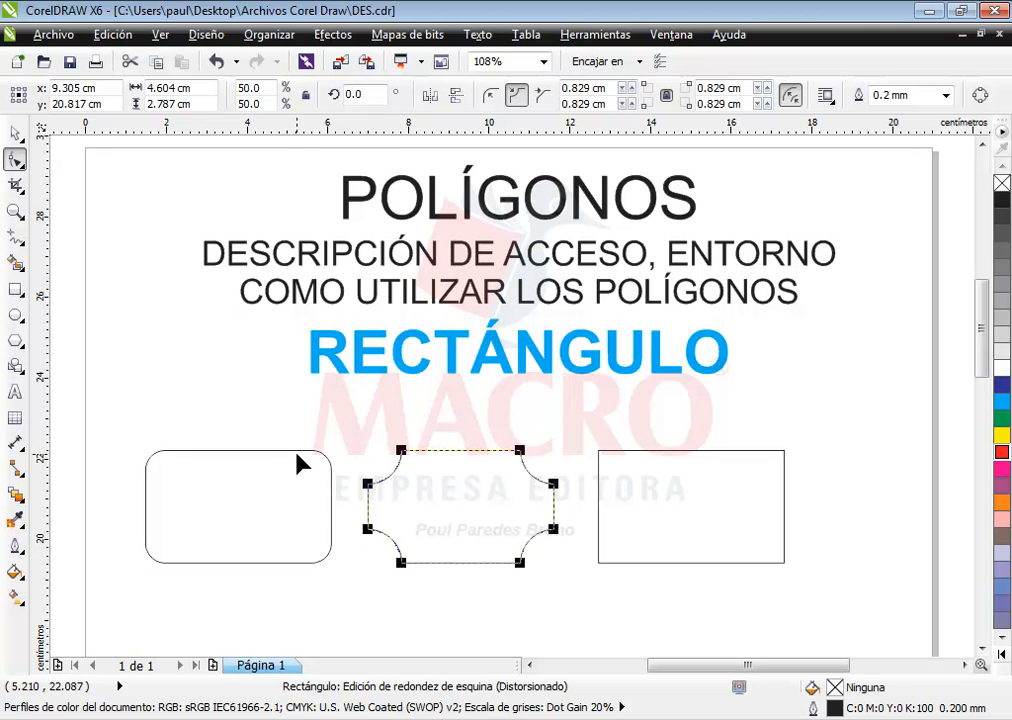
# Step: Give the right rectangle chamfered corners of about 0.73 cm using the Shape tool
pyautogui.click(622, 490)
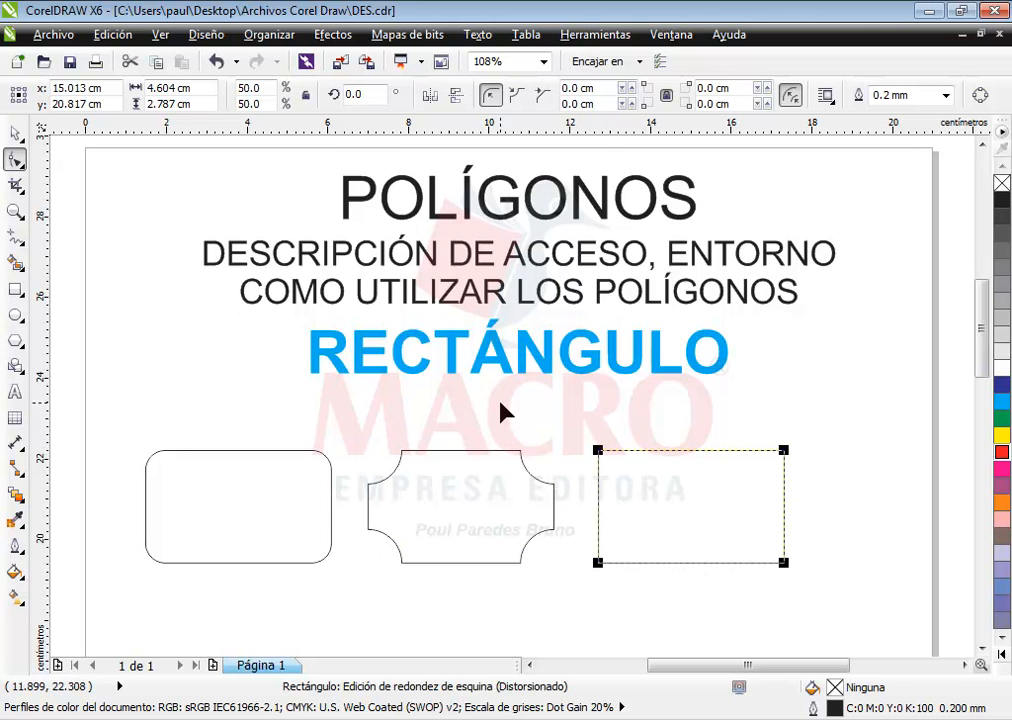
pyautogui.click(14, 134)
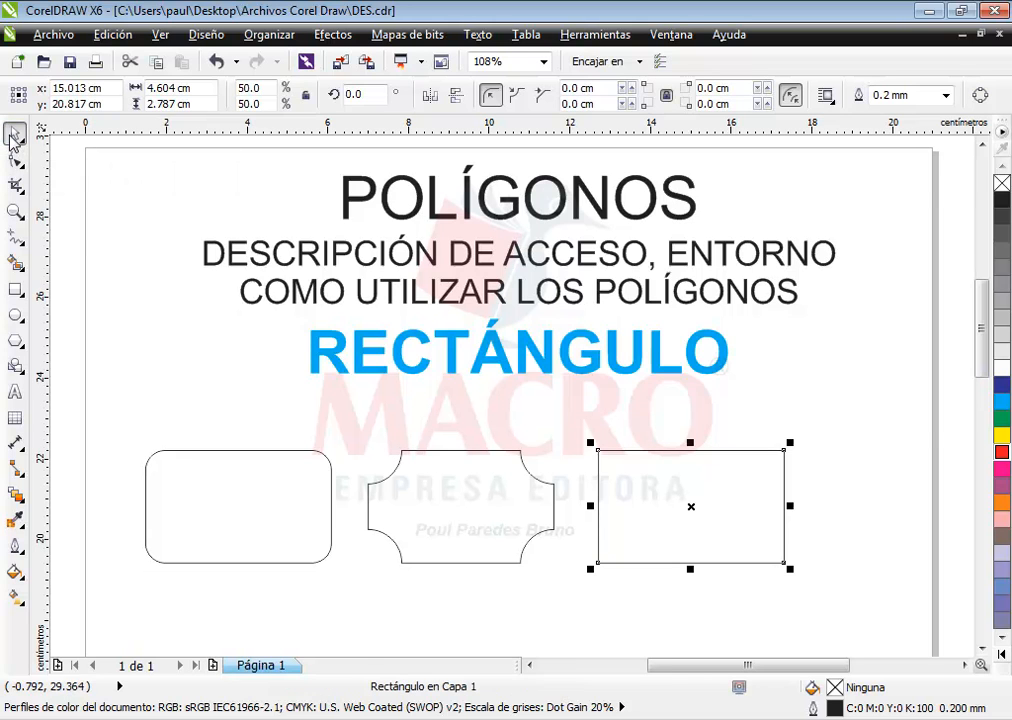
pyautogui.click(14, 161)
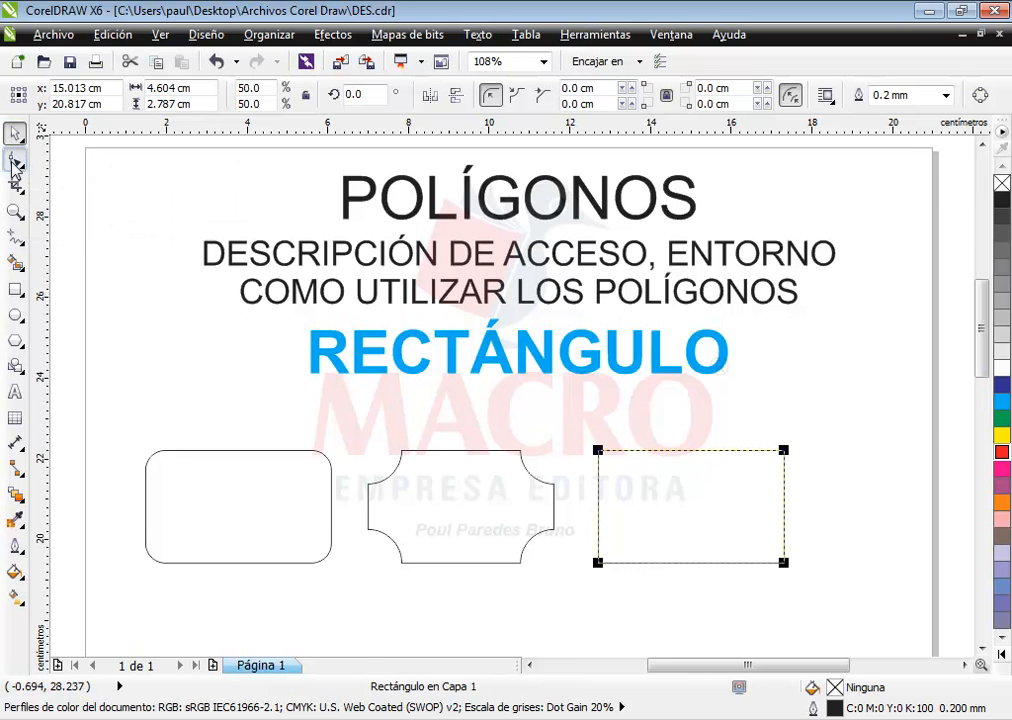
pyautogui.click(540, 97)
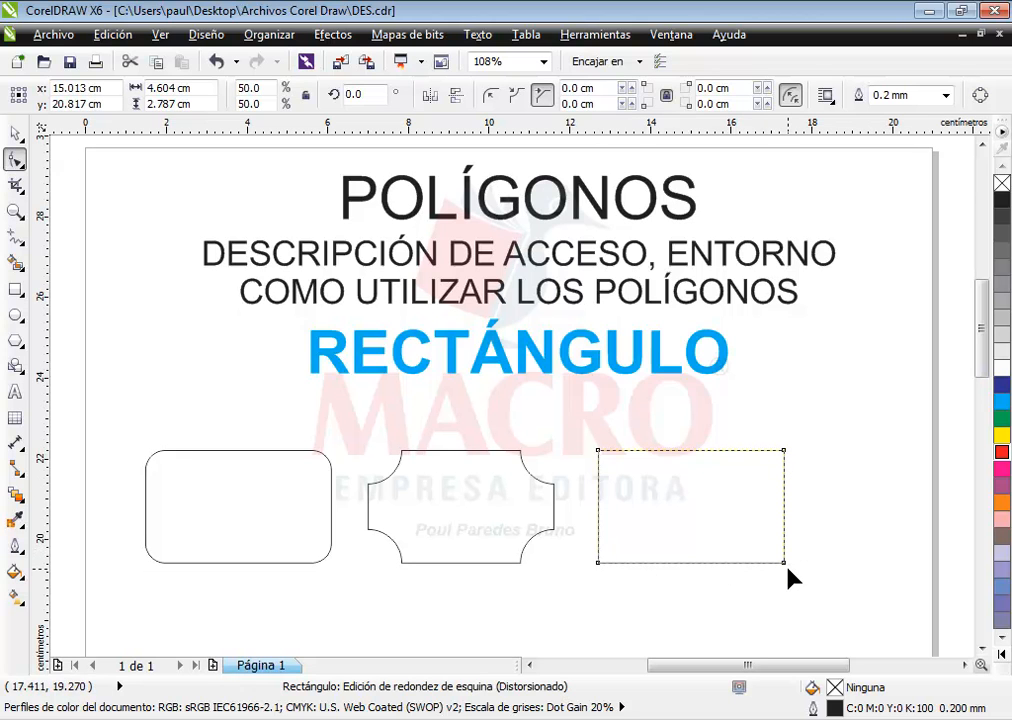
pyautogui.moveTo(783, 563)
pyautogui.mouseDown()
pyautogui.moveTo(759, 536)
pyautogui.moveTo(782, 543)
pyautogui.mouseUp()
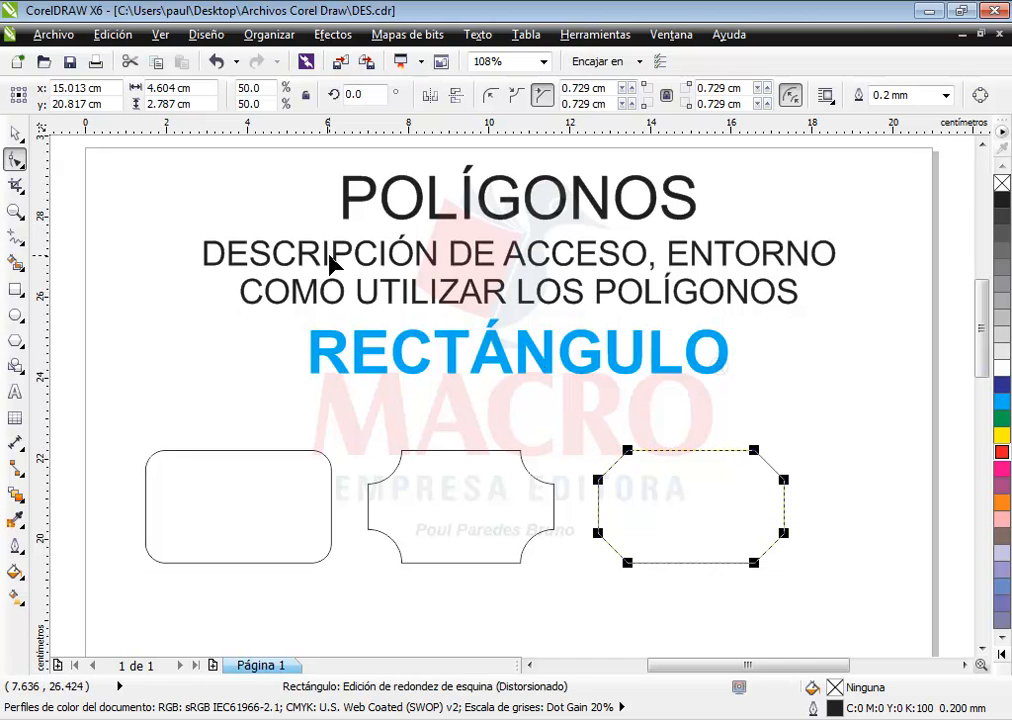
# Step: Select the rounded, scalloped and chamfered rectangles in turn to review each one's corner type and radius settings
pyautogui.click(15, 133)
pyautogui.click(276, 481)
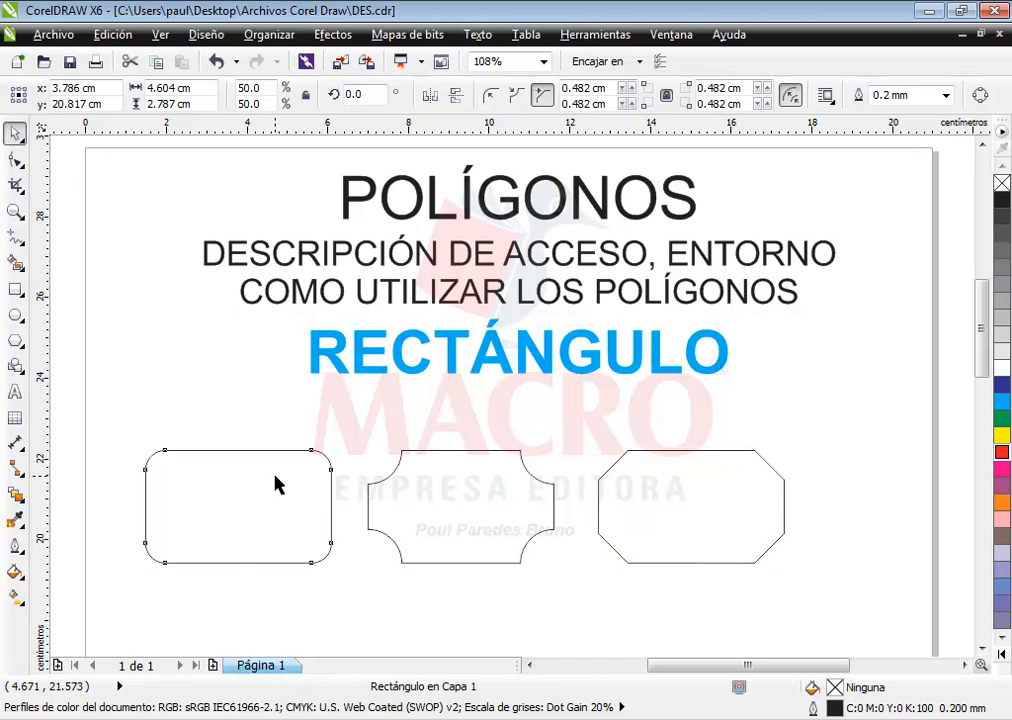
pyautogui.click(432, 479)
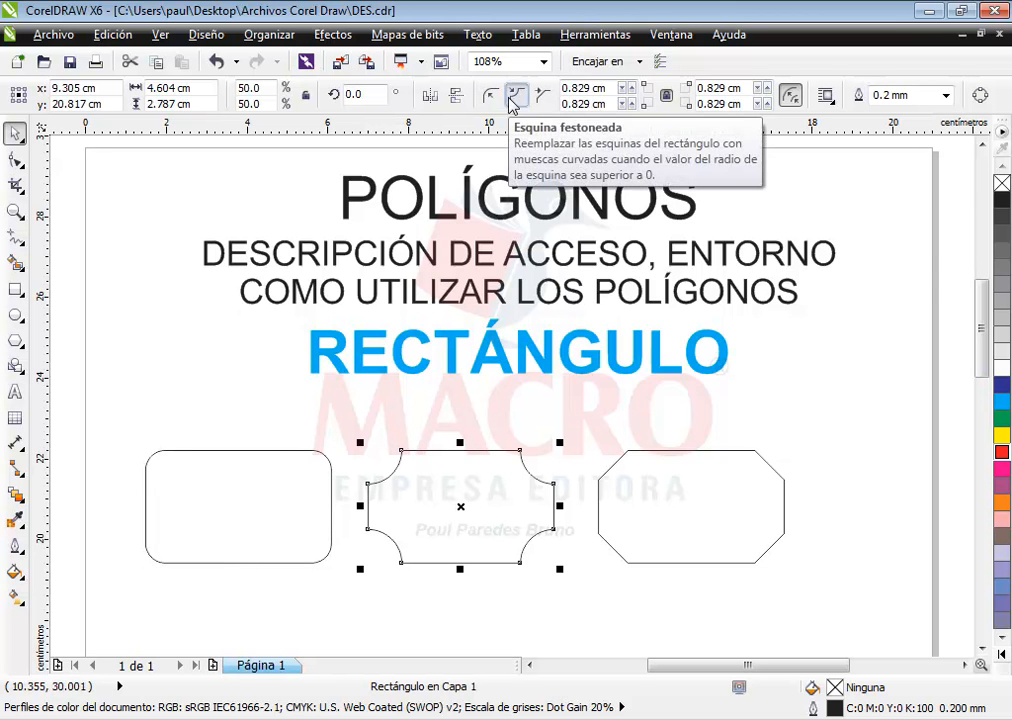
pyautogui.click(755, 540)
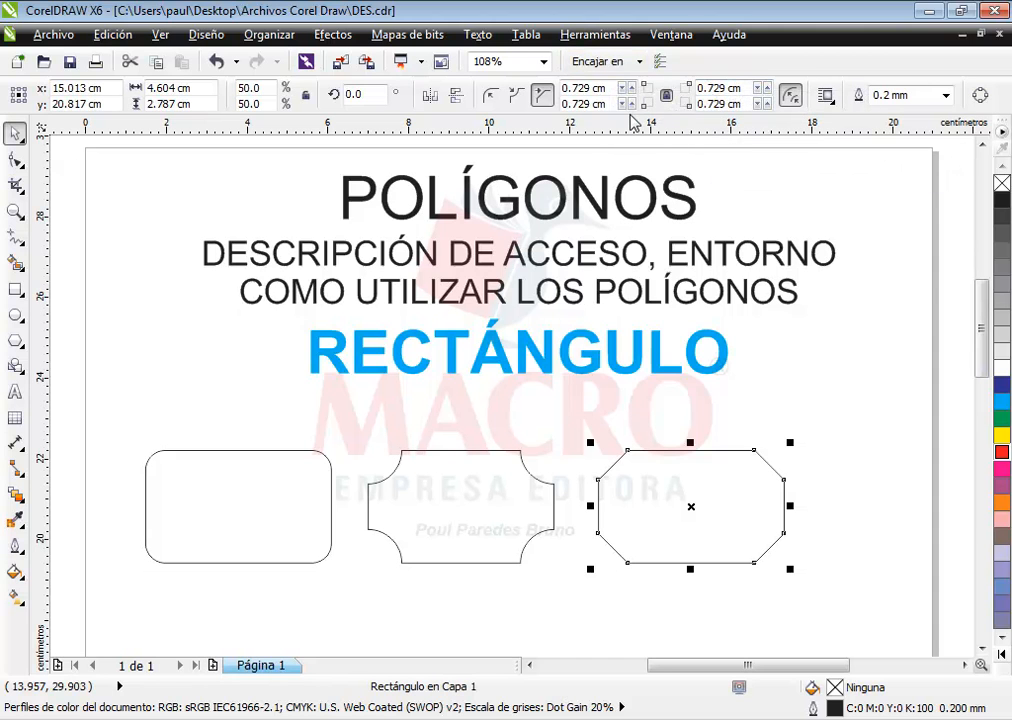
# Step: Compare the corner settings of the three rectangles once more, selecting each from the rounded one to the chamfered one
pyautogui.click(436, 606)
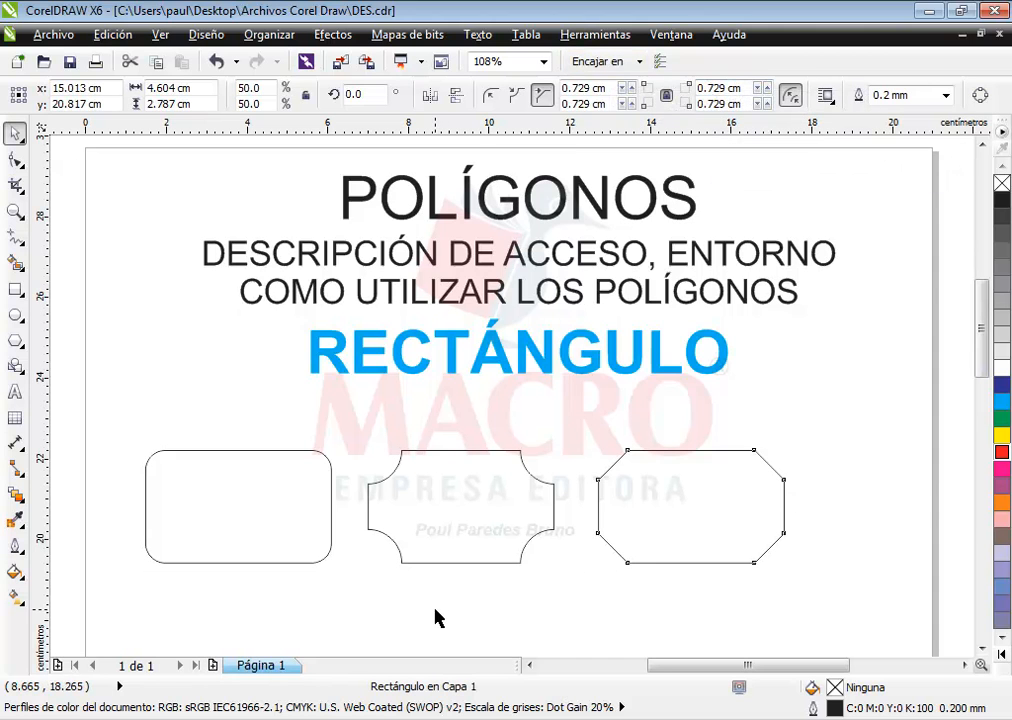
pyautogui.click(286, 520)
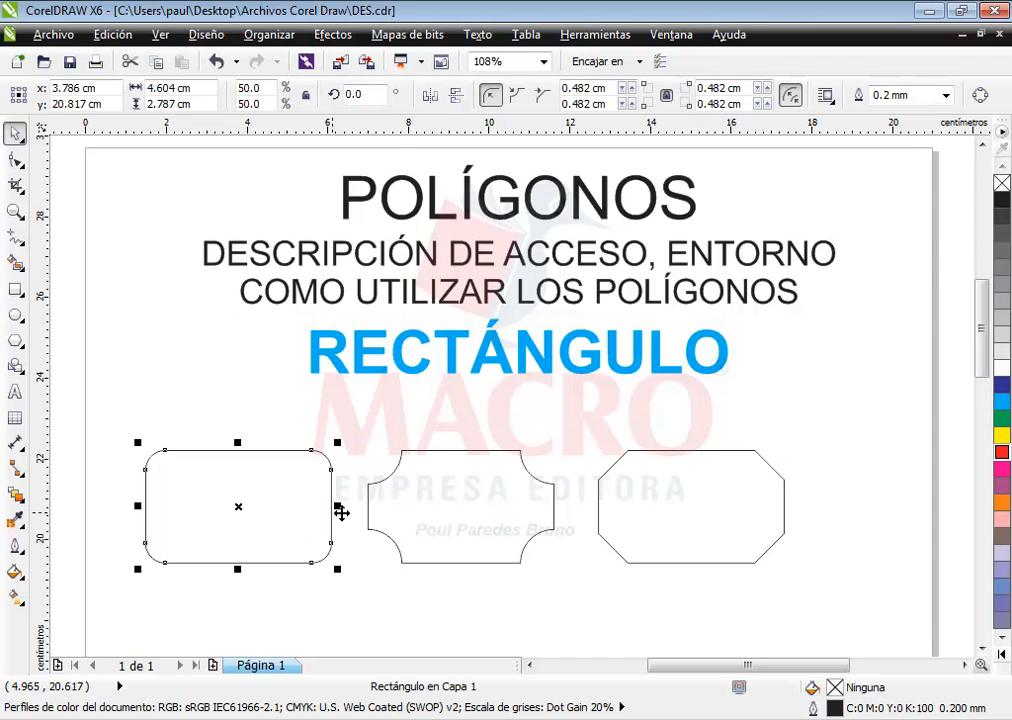
pyautogui.click(465, 524)
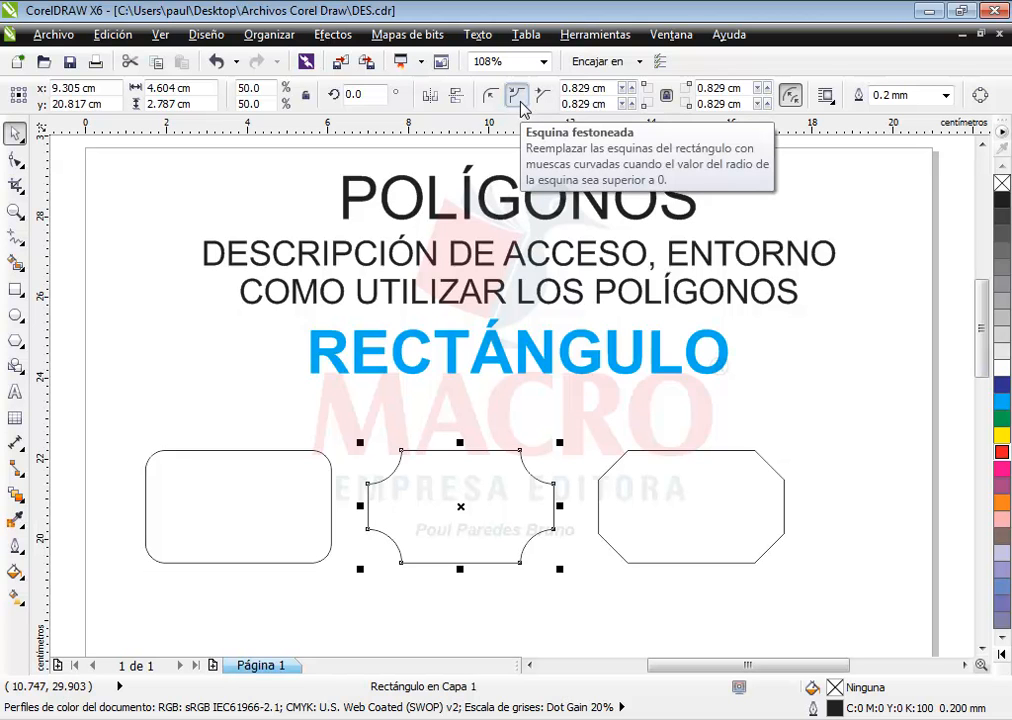
pyautogui.click(725, 500)
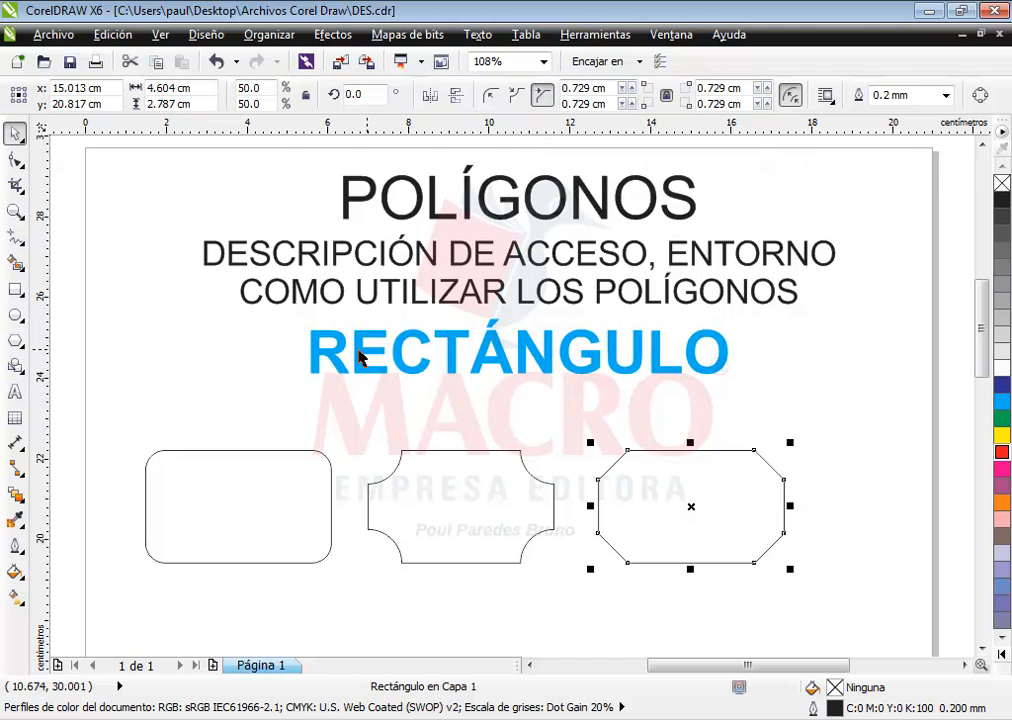
pyautogui.click(232, 436)
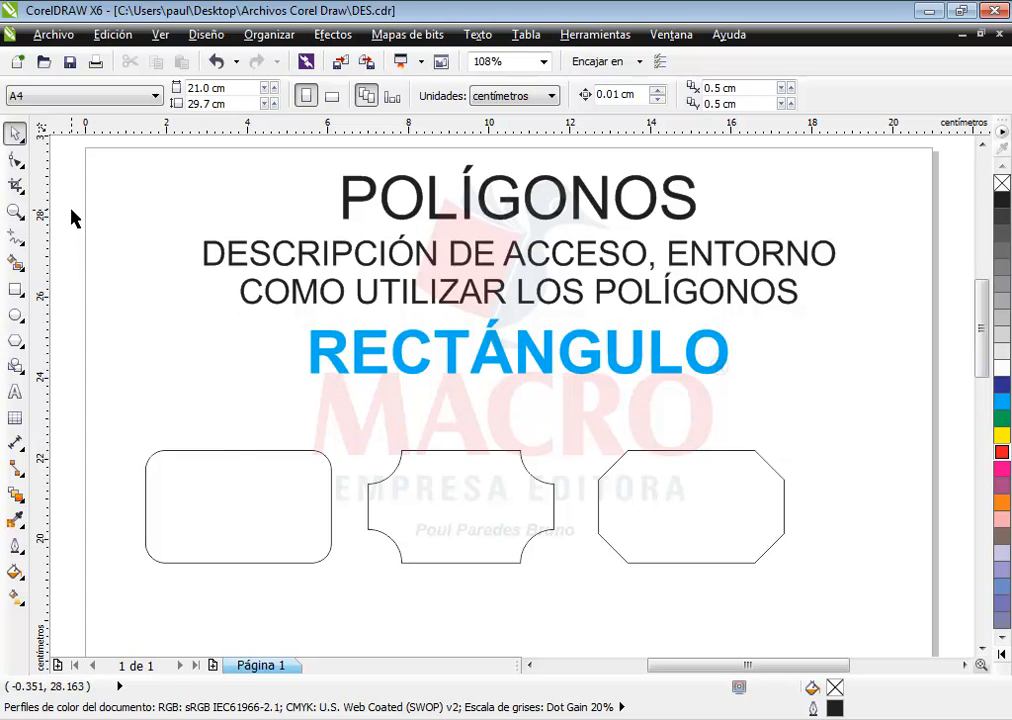
# Step: Delete the rounded, scalloped and chamfered rectangles from the page
pyautogui.click(290, 500)
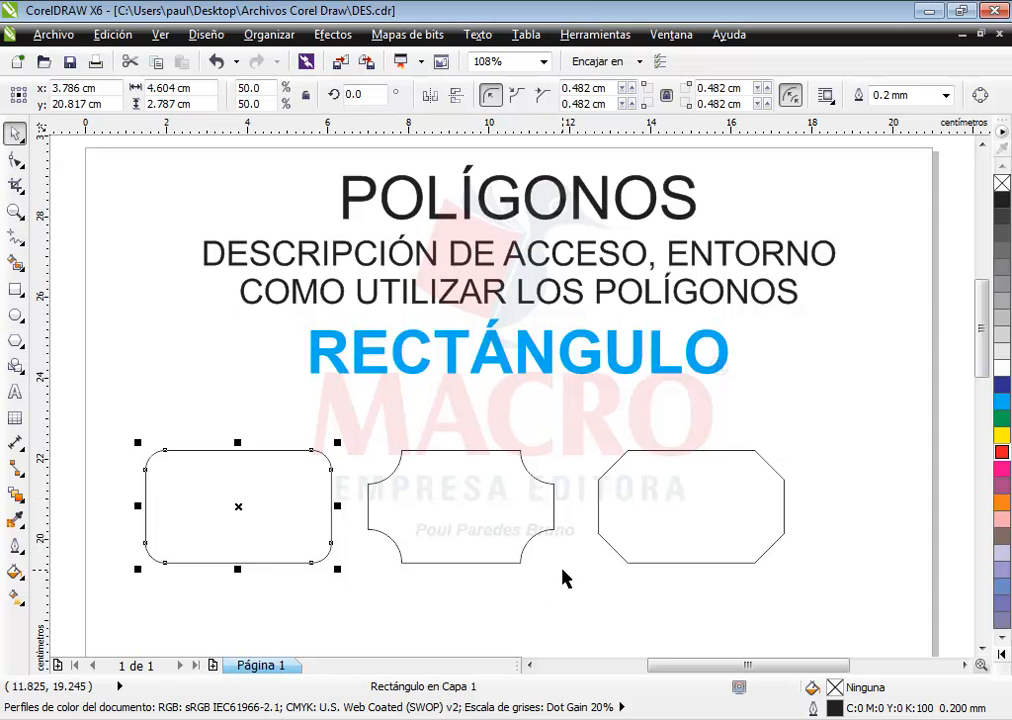
pyautogui.press('Delete')
pyautogui.click(495, 562)
pyautogui.press('Delete')
pyautogui.click(628, 547)
pyautogui.press('Delete')
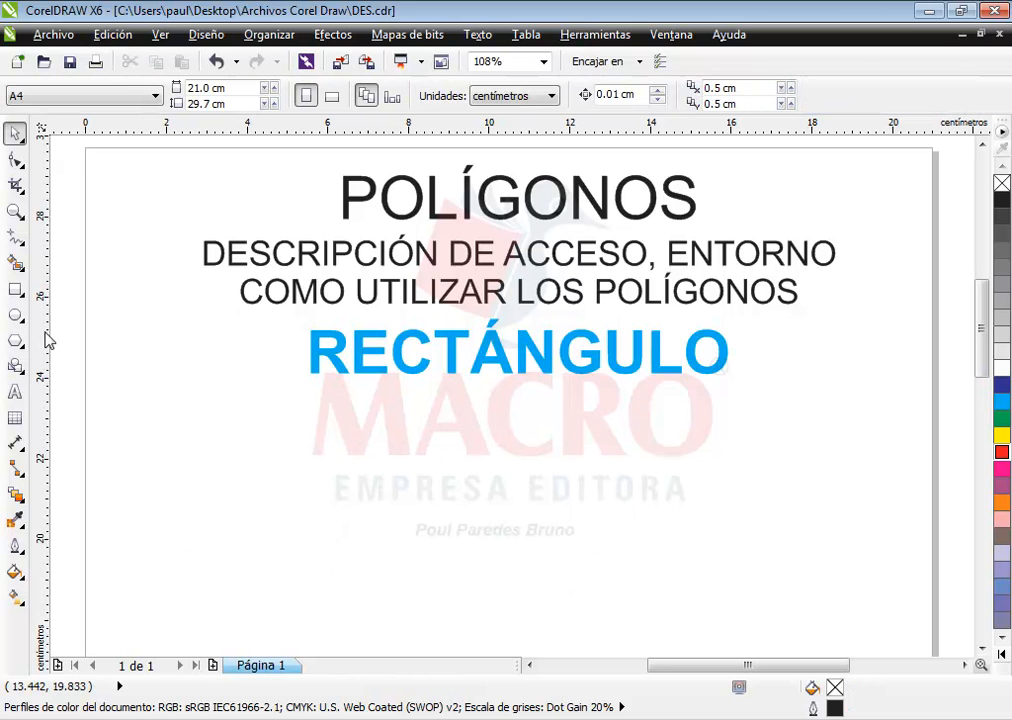
# Step: Draw a rectangle about 7.56 cm wide and 3.53 cm high below the RECTÁNGULO heading
pyautogui.click(17, 293)
pyautogui.moveTo(344, 428); pyautogui.dragTo(649, 570)
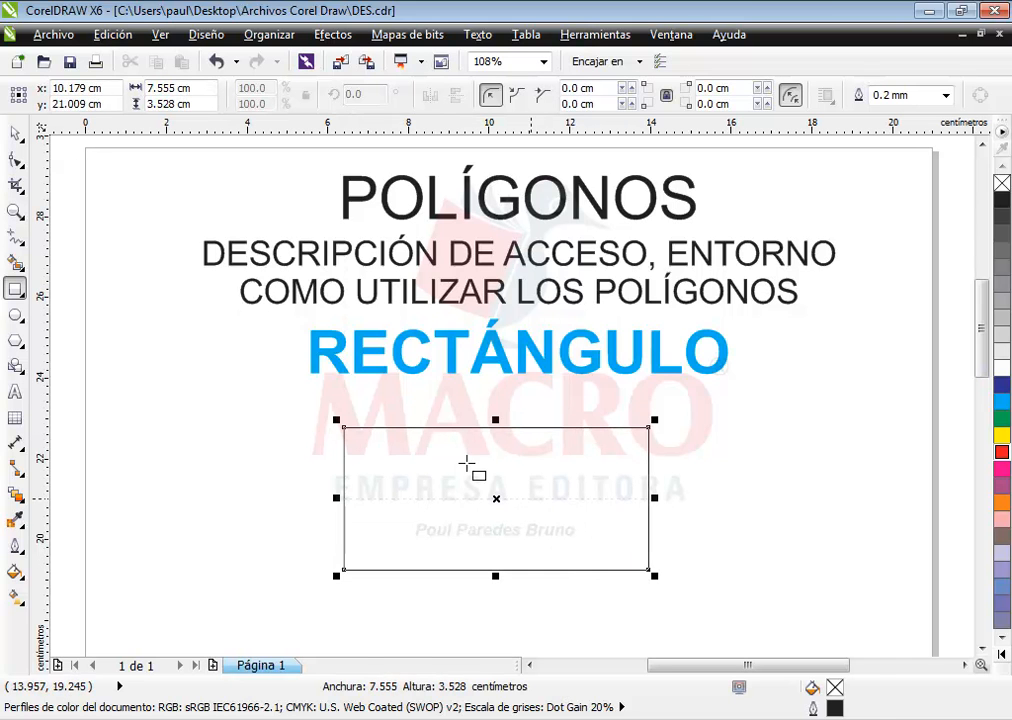
pyautogui.click(15, 135)
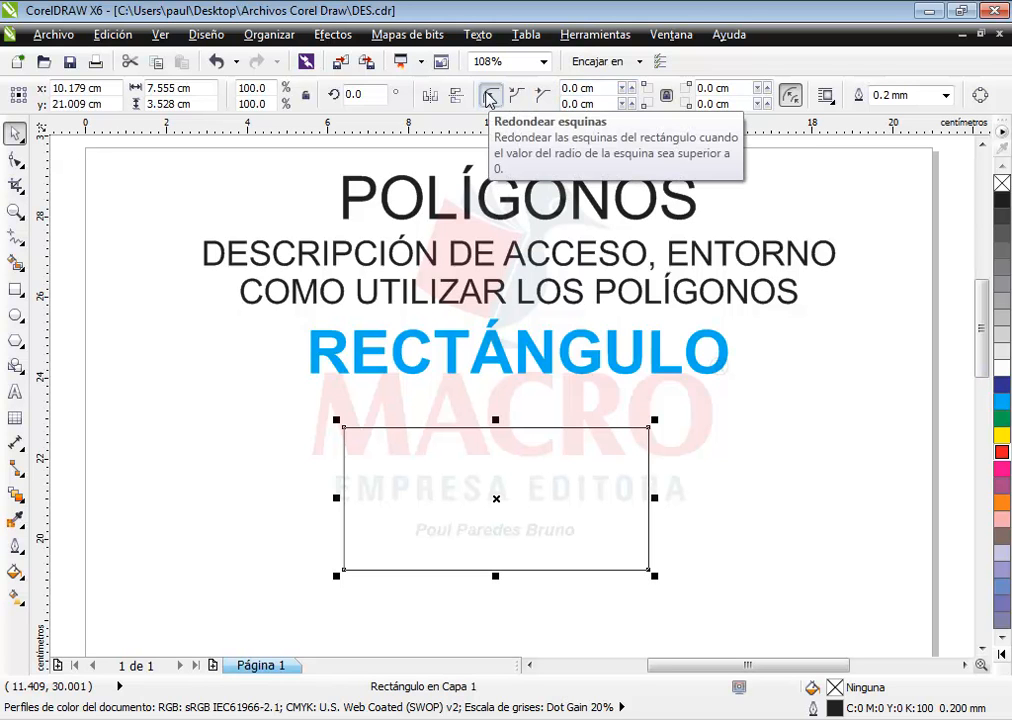
# Step: Round all four corners of the rectangle to 1.5 cm and reduce the radius to 1.3 cm
pyautogui.click(578, 88)
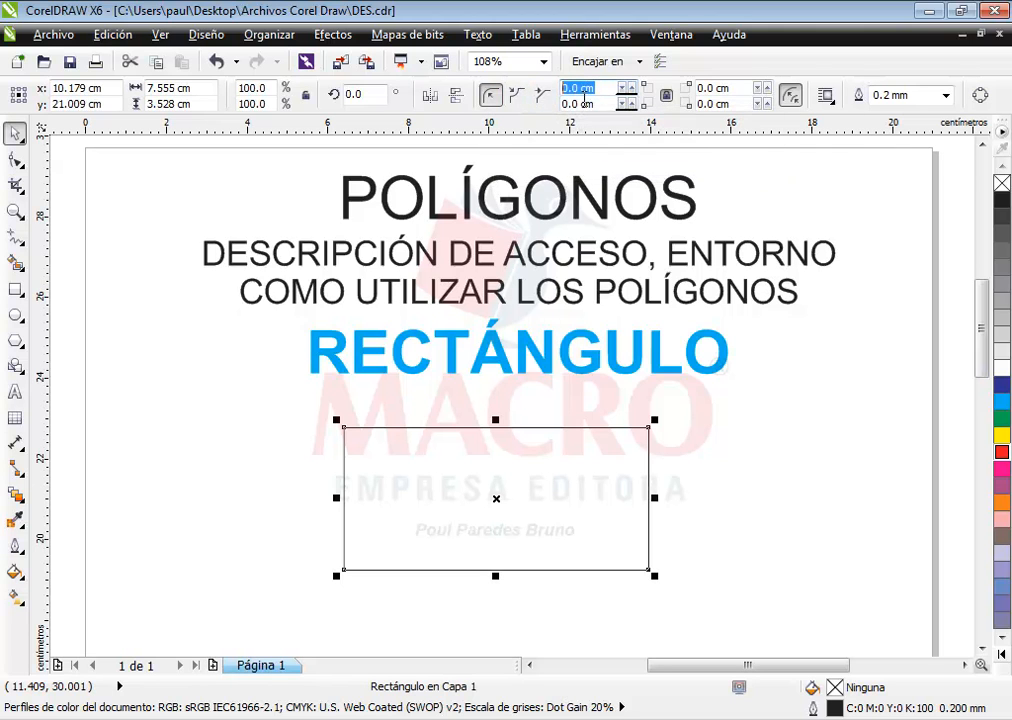
pyautogui.click(624, 87)
pyautogui.click(624, 87)
pyautogui.click(624, 87)
pyautogui.click(624, 87)
pyautogui.click(624, 87)
pyautogui.click(624, 87)
pyautogui.click(624, 87)
pyautogui.click(624, 87)
pyautogui.click(624, 87)
pyautogui.click(624, 87)
pyautogui.click(624, 87)
pyautogui.click(624, 87)
pyautogui.click(624, 87)
pyautogui.click(624, 87)
pyautogui.click(624, 87)
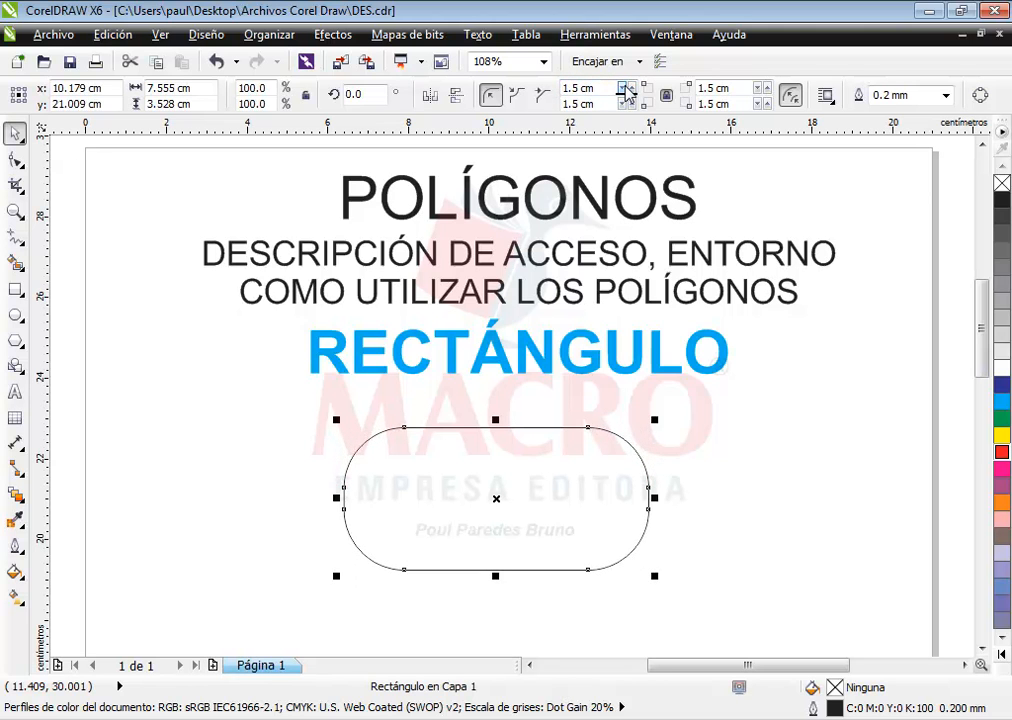
pyautogui.click(624, 93)
pyautogui.click(624, 93)
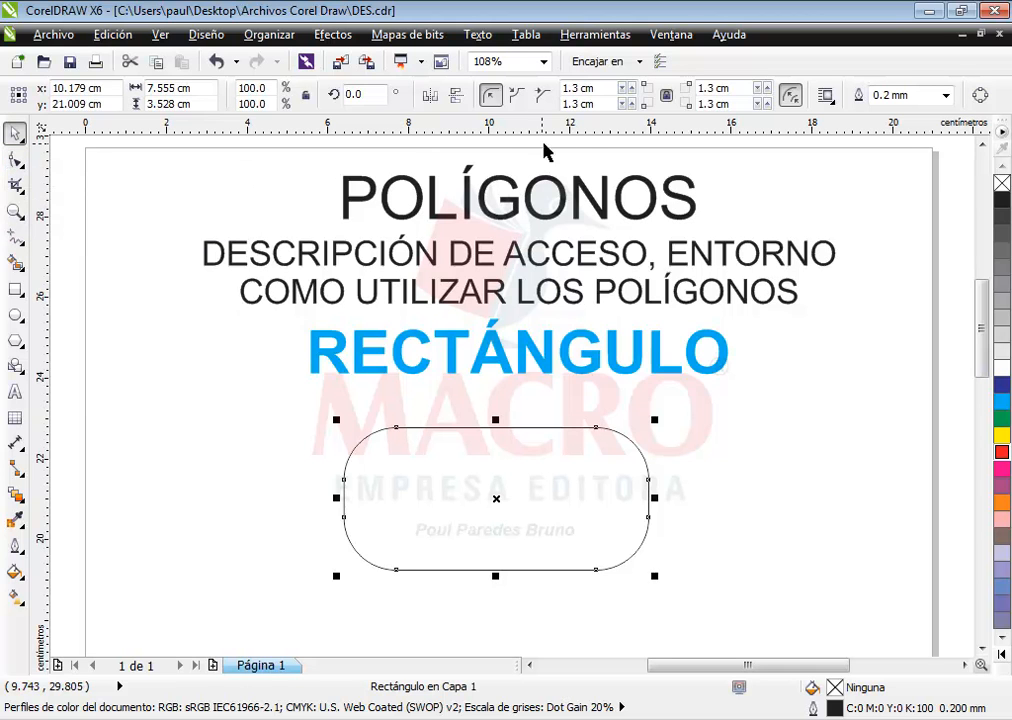
# Step: Increase the rounded corner radius beyond 1.7 cm so that the rectangle's short sides form full semicircles
pyautogui.click(631, 93)
pyautogui.click(631, 93)
pyautogui.click(631, 93)
pyautogui.click(631, 93)
pyautogui.click(623, 93)
pyautogui.click(623, 93)
pyautogui.click(631, 86)
pyautogui.click(631, 86)
pyautogui.click(631, 86)
pyautogui.click(631, 86)
pyautogui.click(631, 86)
pyautogui.click(631, 86)
pyautogui.click(631, 86)
pyautogui.click(629, 87)
pyautogui.click(629, 87)
pyautogui.click(628, 87)
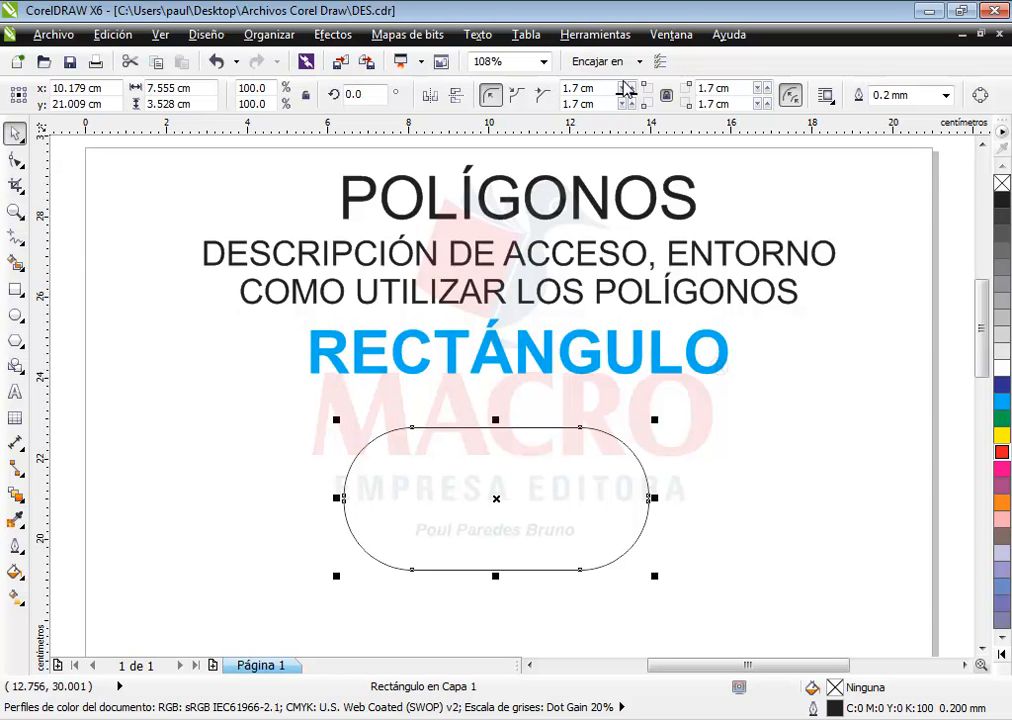
pyautogui.click(631, 87)
pyautogui.click(631, 87)
pyautogui.click(631, 87)
pyautogui.click(631, 87)
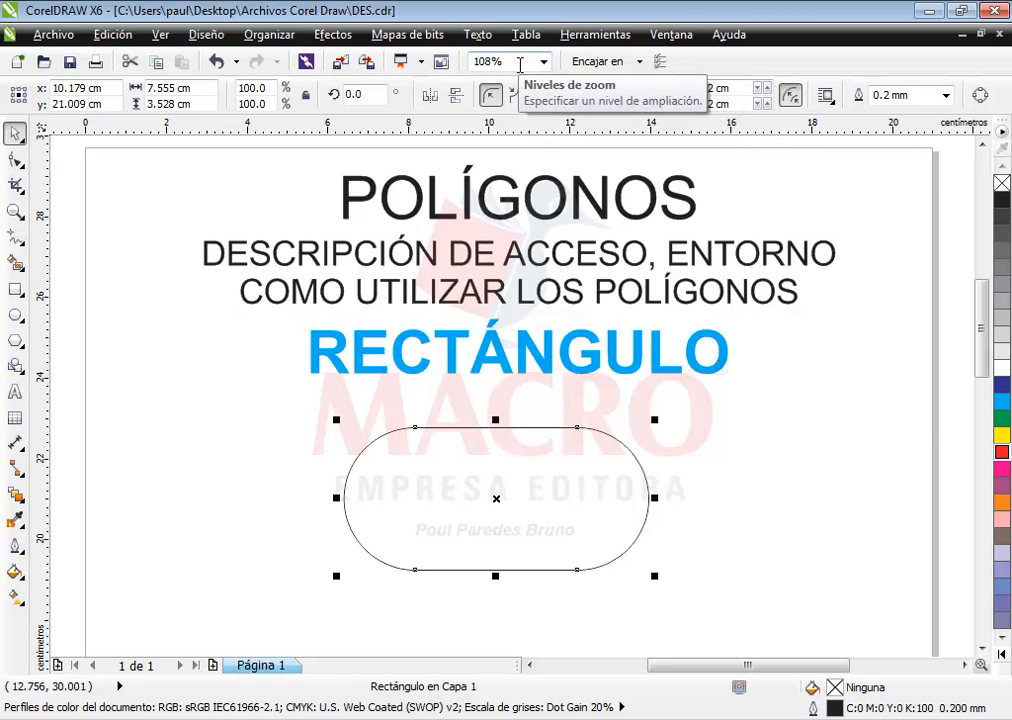
# Step: Set all four corner radii to 1 cm and switch the corner type to scalloped and finally to chamfered
pyautogui.write('1')
pyautogui.press('Return')
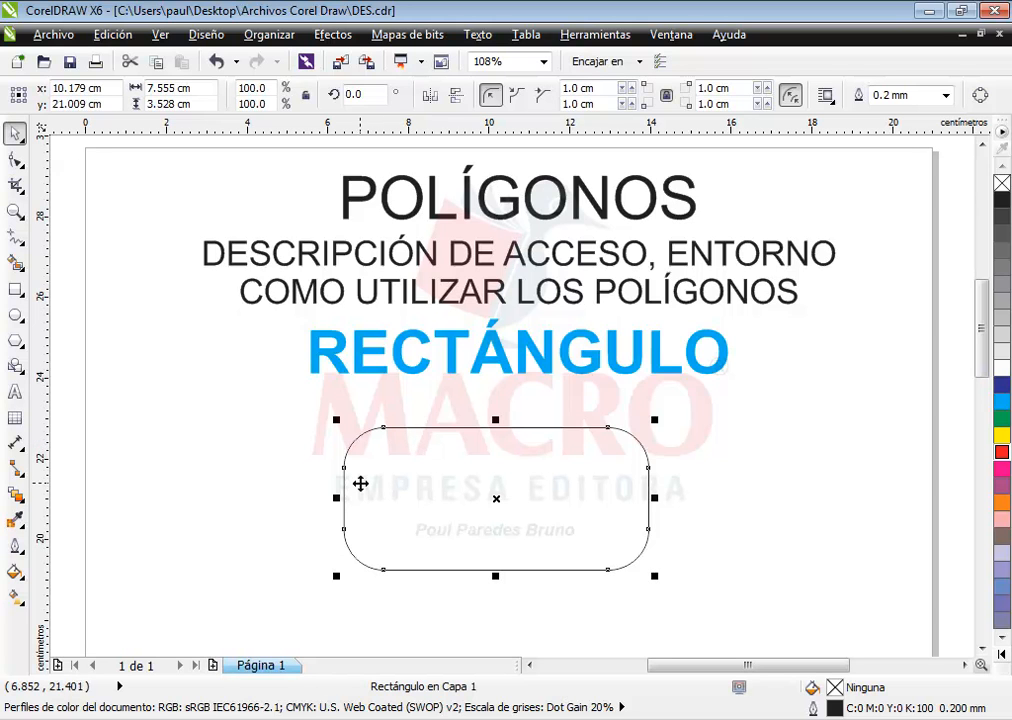
pyautogui.click(516, 95)
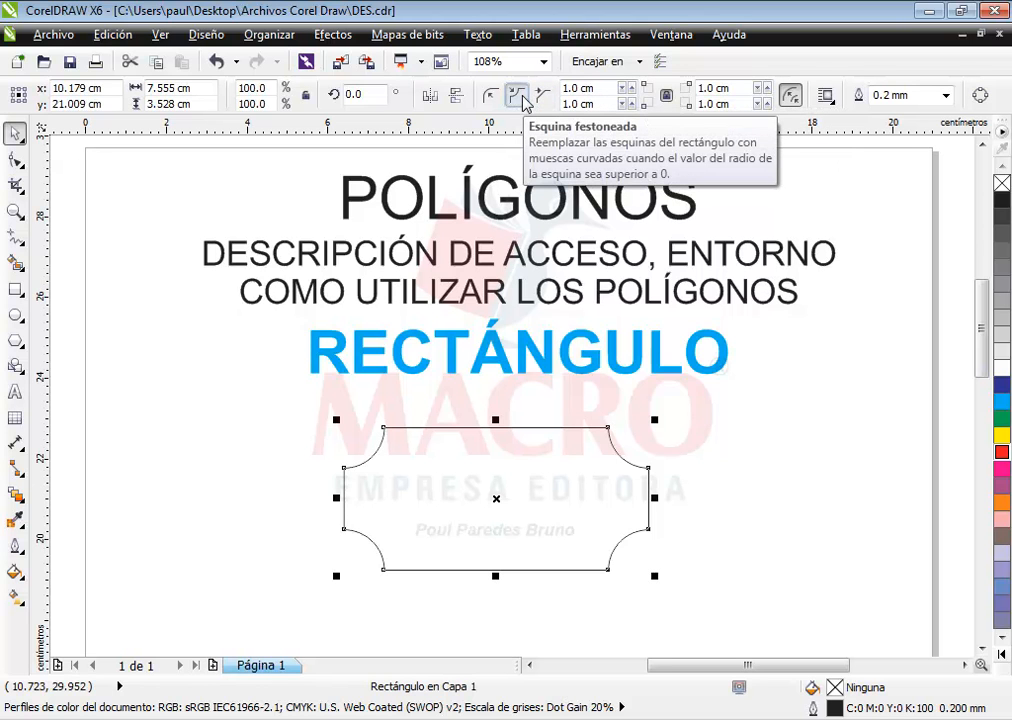
pyautogui.click(541, 96)
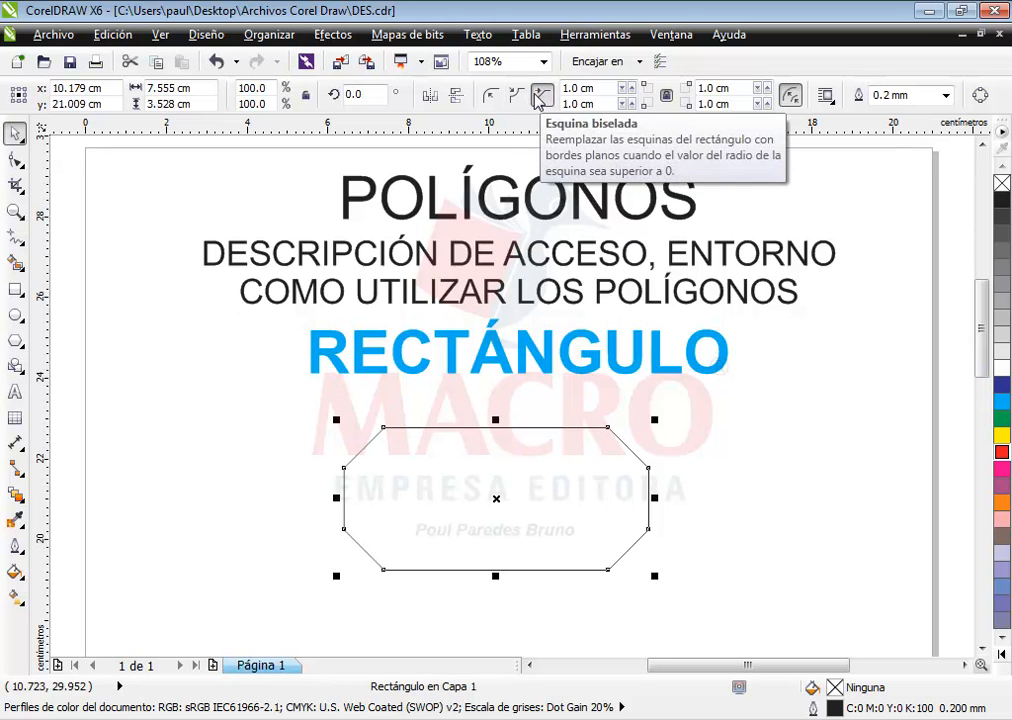
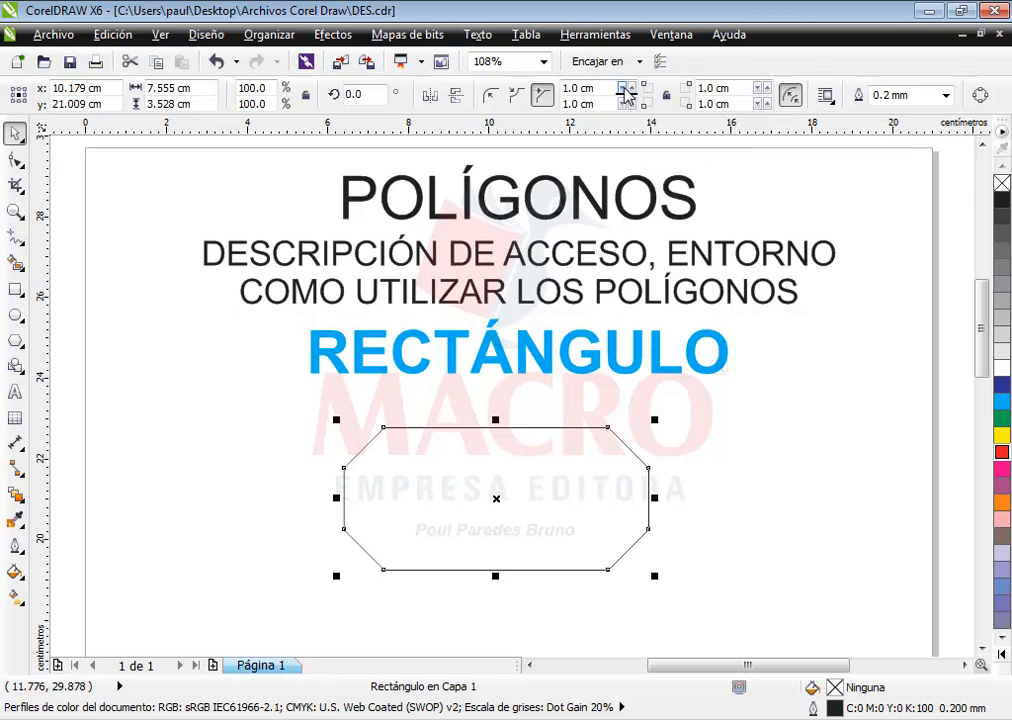
# Step: Raise only the upper-left corner's chamfer radius to 3.1 cm, independently of the other corners
pyautogui.click(622, 87)
pyautogui.click(622, 87)
pyautogui.click(622, 87)
pyautogui.click(630, 87)
pyautogui.click(630, 87)
pyautogui.click(630, 87)
pyautogui.click(630, 87)
pyautogui.click(630, 87)
pyautogui.click(630, 87)
pyautogui.click(630, 87)
pyautogui.click(630, 87)
pyautogui.click(630, 87)
pyautogui.click(630, 87)
pyautogui.click(630, 87)
pyautogui.click(630, 87)
pyautogui.click(630, 87)
pyautogui.click(630, 87)
pyautogui.click(630, 87)
pyautogui.click(630, 87)
pyautogui.click(630, 87)
pyautogui.click(630, 87)
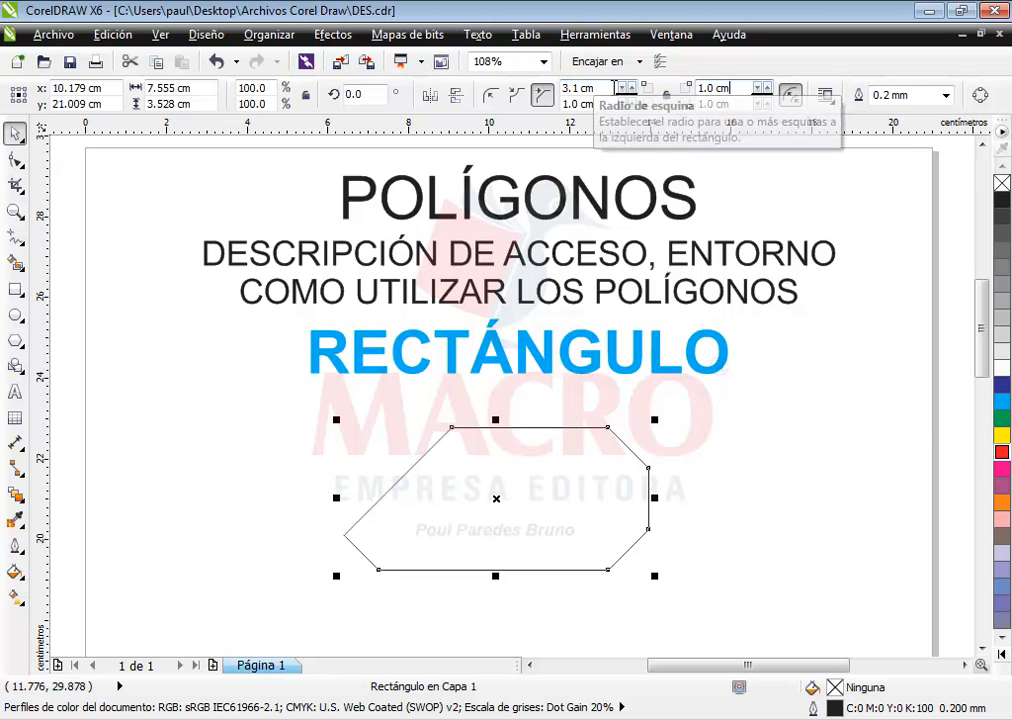
# Step: Set the upper-left corner's chamfer radius to 2 cm
pyautogui.moveTo(604, 88); pyautogui.dragTo(466, 77)
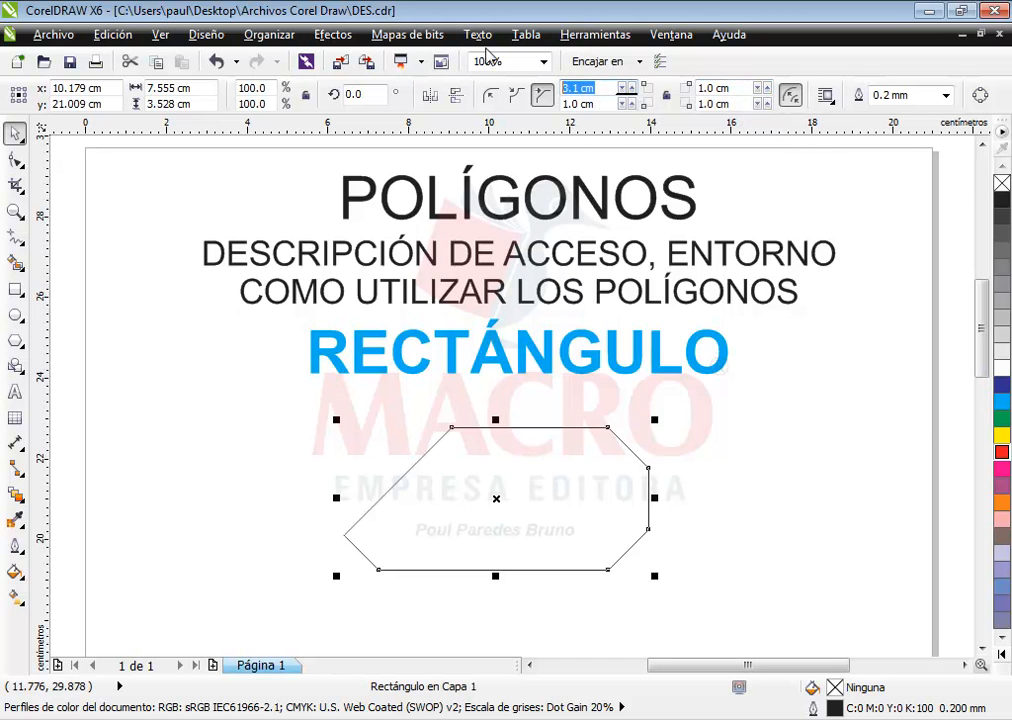
pyautogui.write('2')
pyautogui.press('Return')
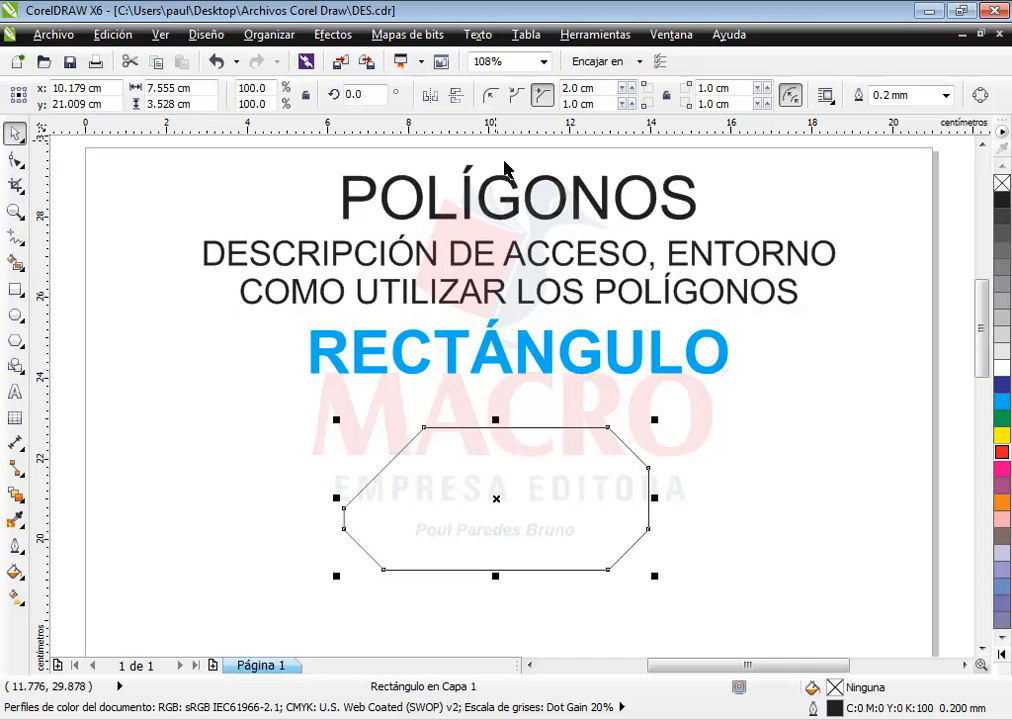
# Step: Set the lower-left corner's chamfer radius to 1.5 cm
pyautogui.click(277, 452)
pyautogui.click(448, 500)
pyautogui.click(602, 107)
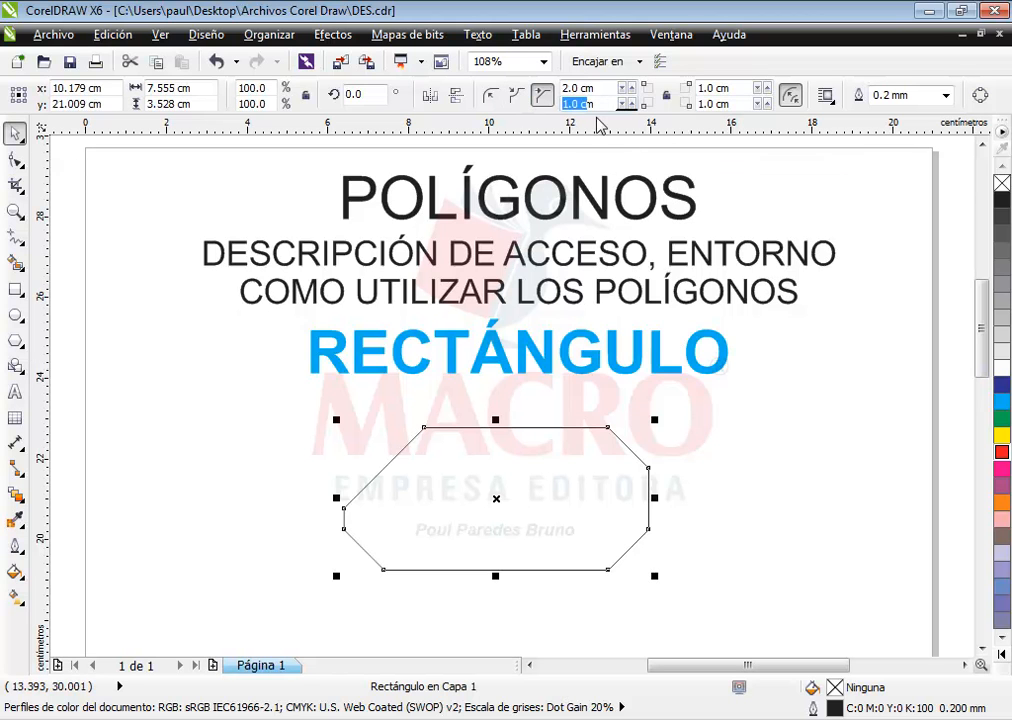
pyautogui.moveTo(602, 106); pyautogui.dragTo(526, 93)
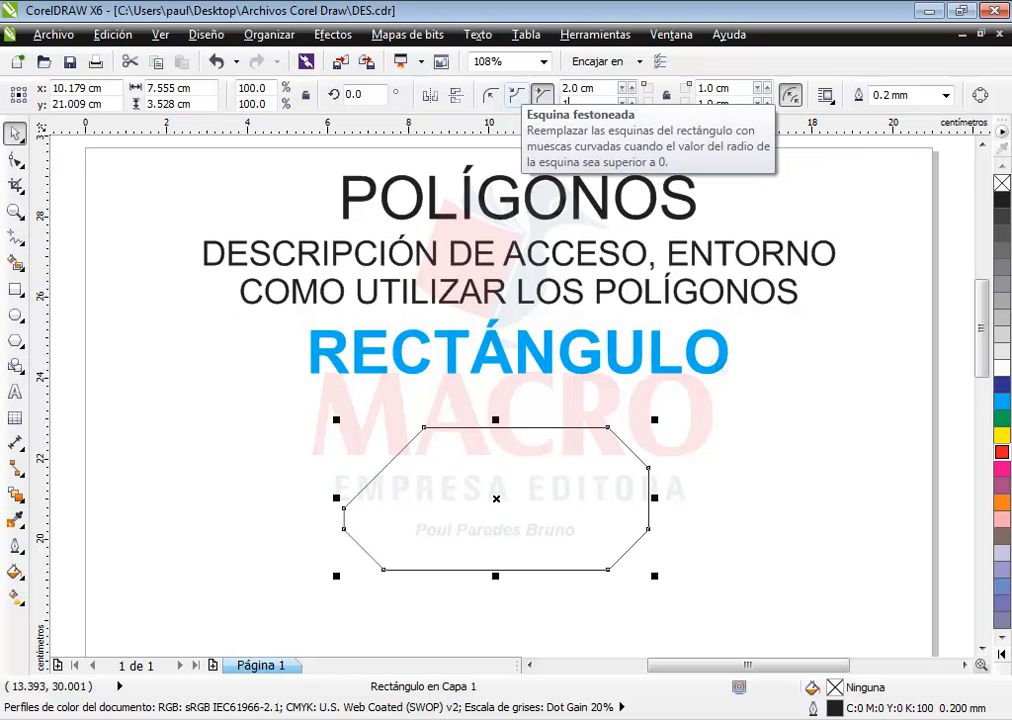
pyautogui.write('1.5')
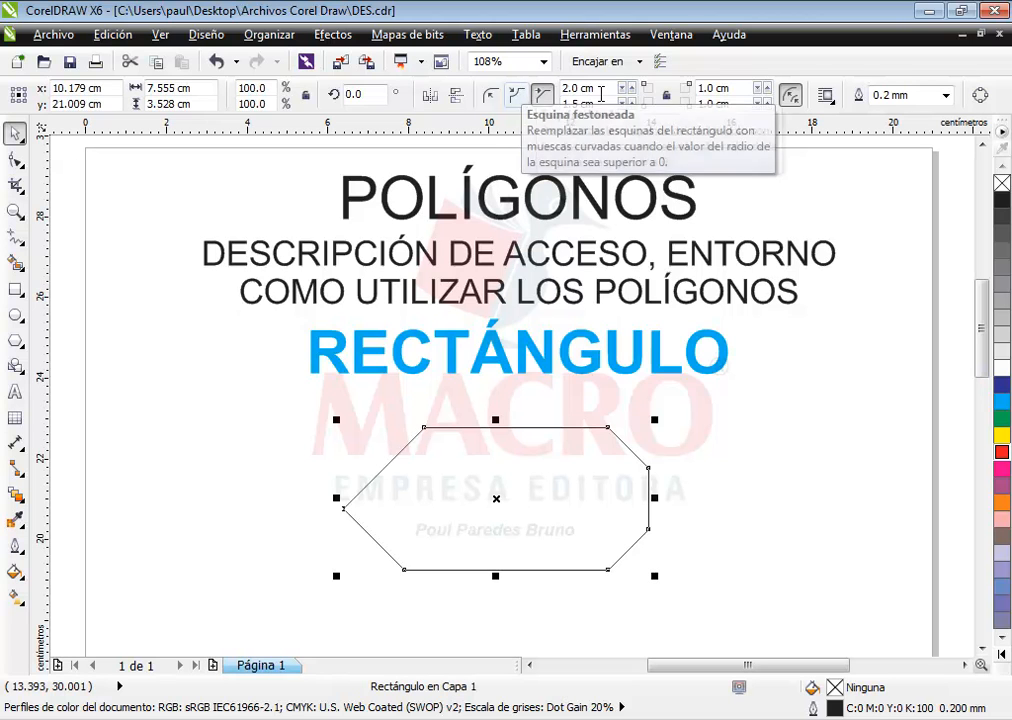
pyautogui.press('Return')
# Step: Set the upper-right corner's chamfer radius to 0.5 cm and the lower-left corner's to 0.8 cm
pyautogui.moveTo(732, 91); pyautogui.dragTo(658, 92)
pyautogui.press('Return')
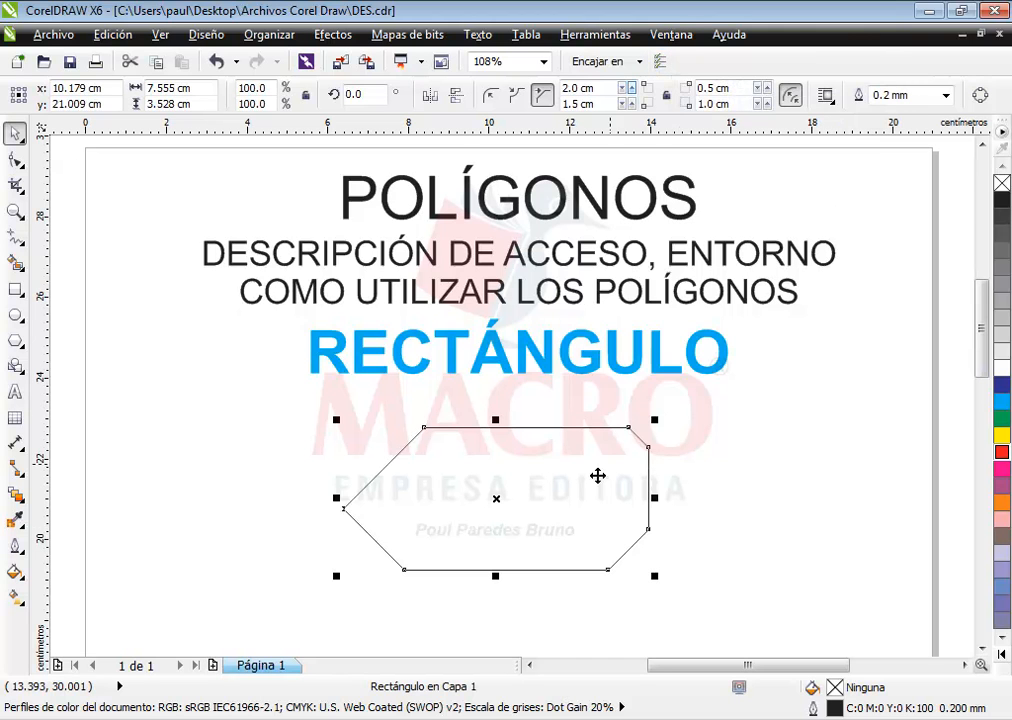
pyautogui.click(298, 569)
pyautogui.click(403, 566)
pyautogui.moveTo(597, 105); pyautogui.dragTo(518, 107)
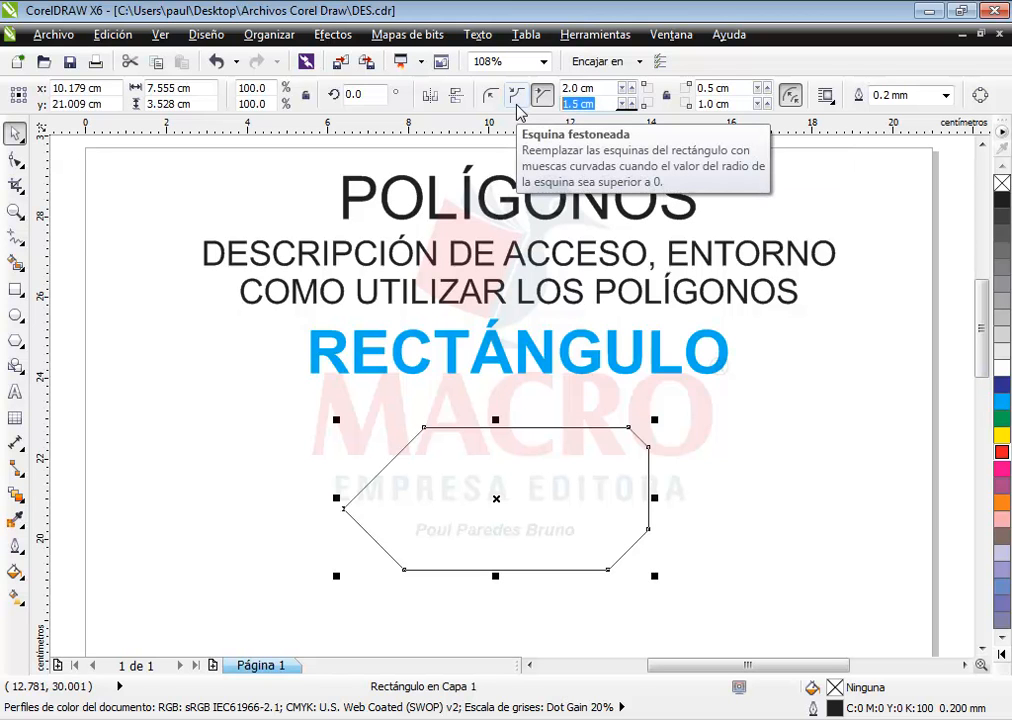
pyautogui.write('0.8')
pyautogui.press('Return')
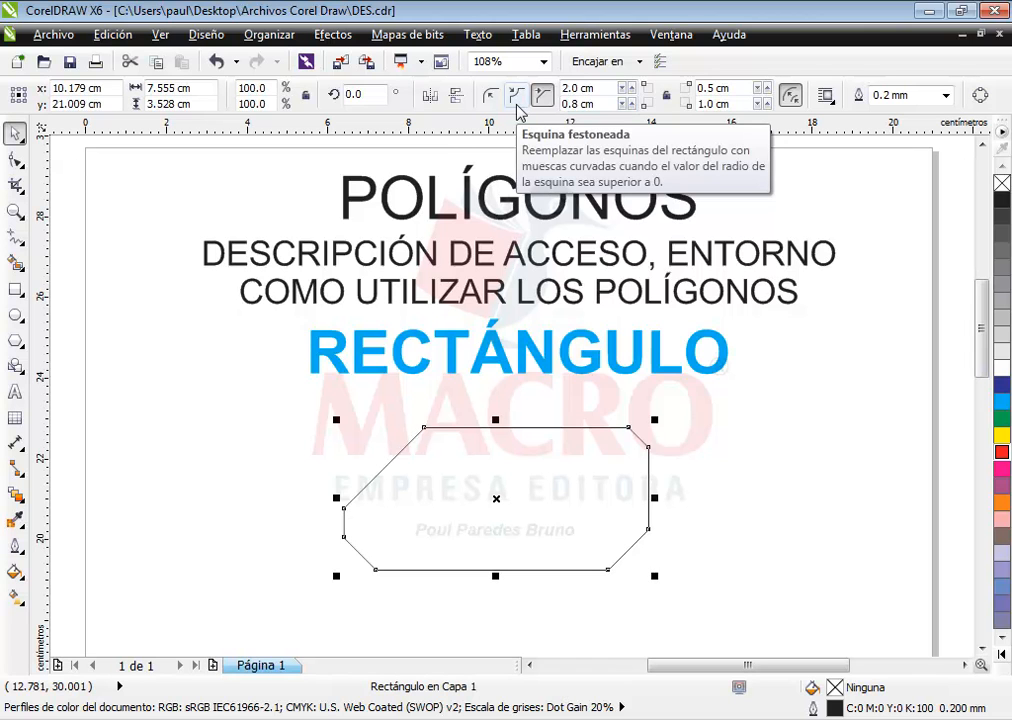
# Step: Move the chamfered shape horizontally on the page to about x 8.76 cm
pyautogui.moveTo(421, 560); pyautogui.dragTo(310, 558)
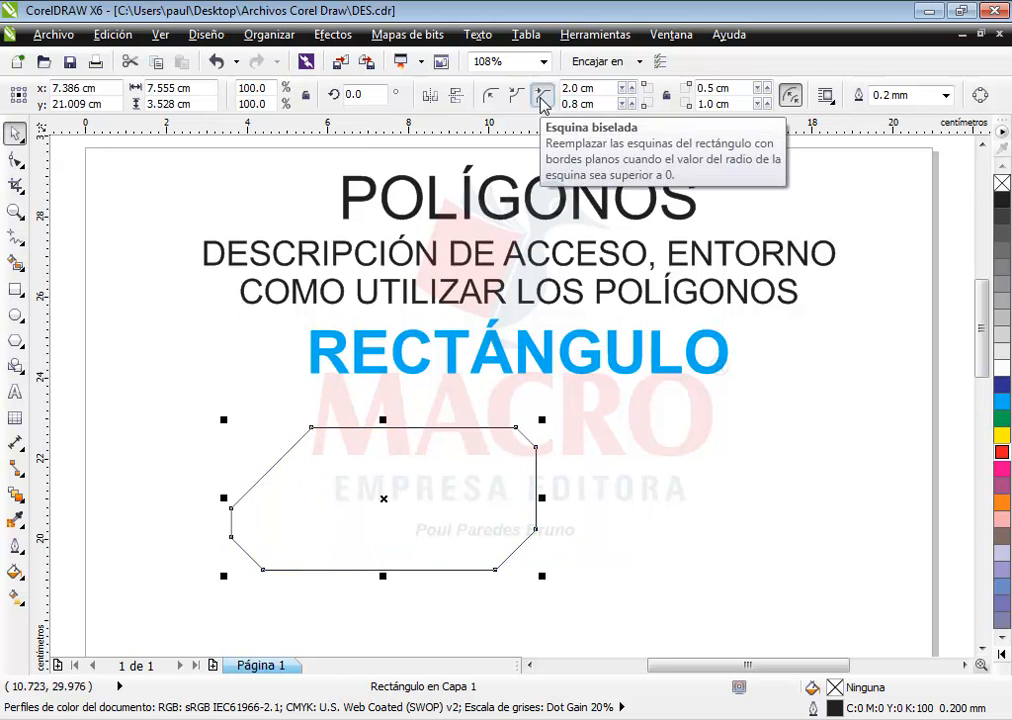
pyautogui.click(632, 467)
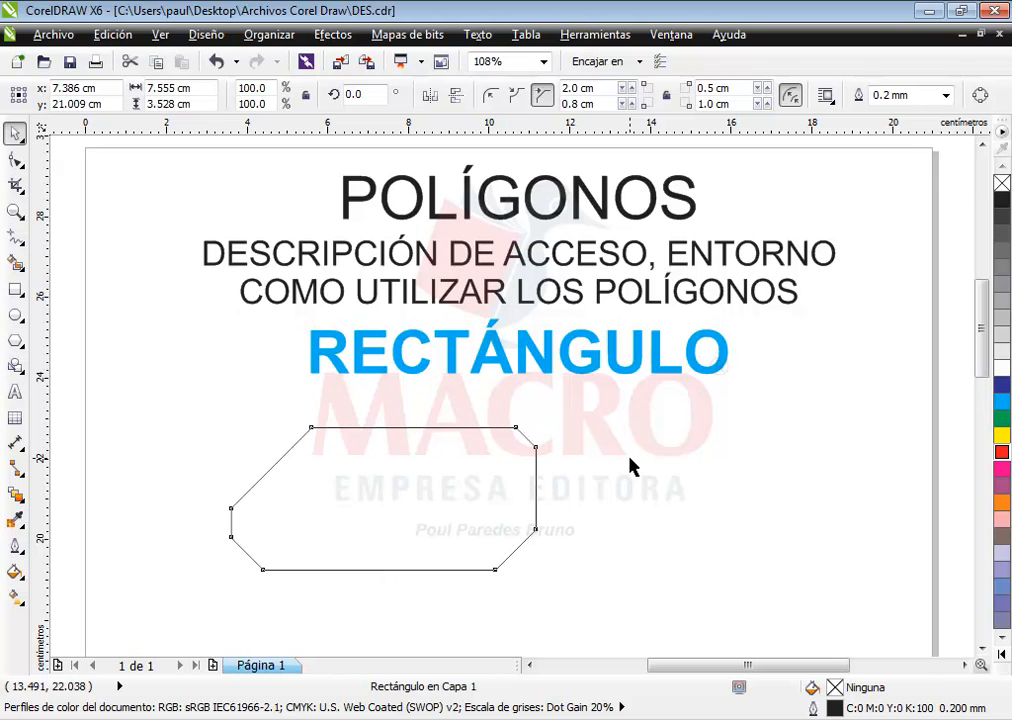
pyautogui.click(503, 466)
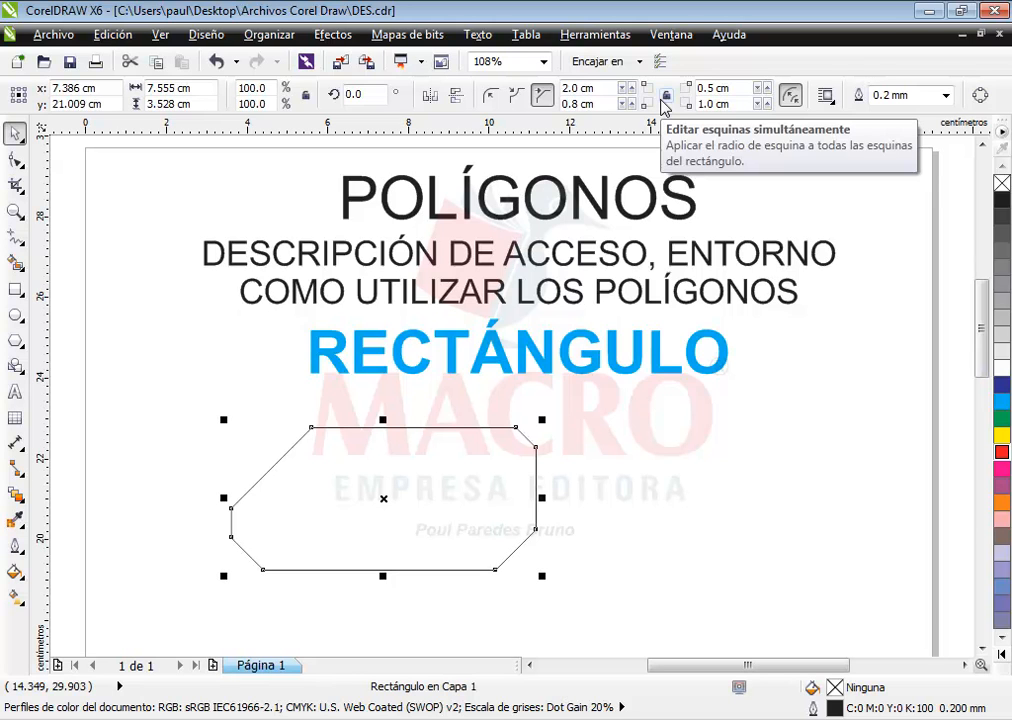
pyautogui.moveTo(445, 490); pyautogui.dragTo(490, 492)
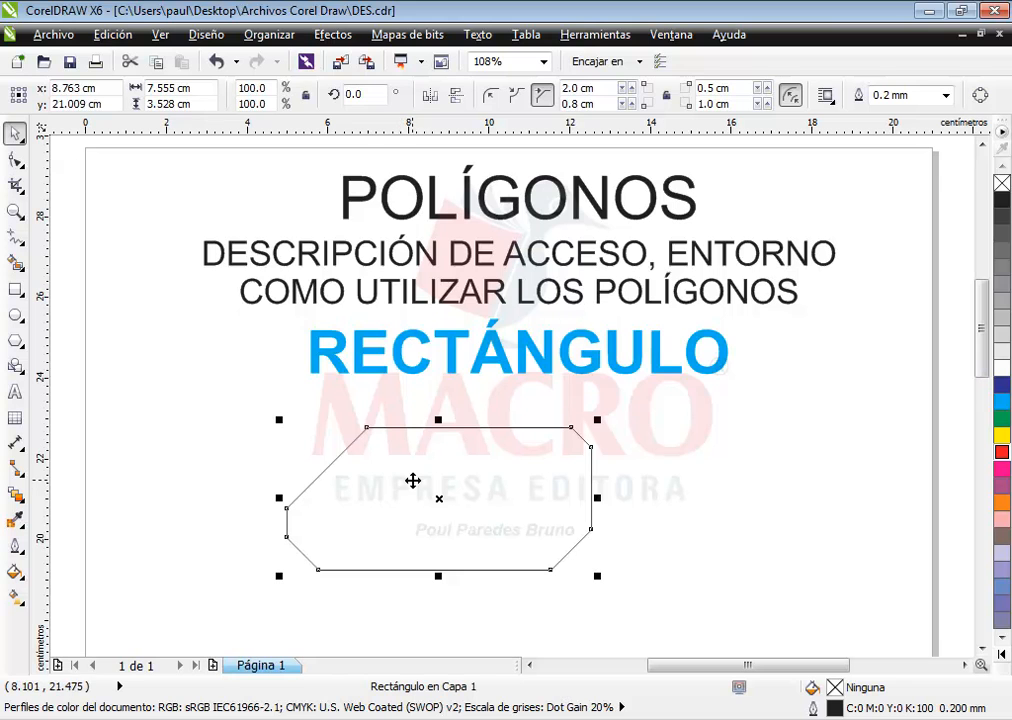
# Step: Convert the chamfered rectangle to curves and pick a point on its top edge with the Shape tool
pyautogui.click(269, 34)
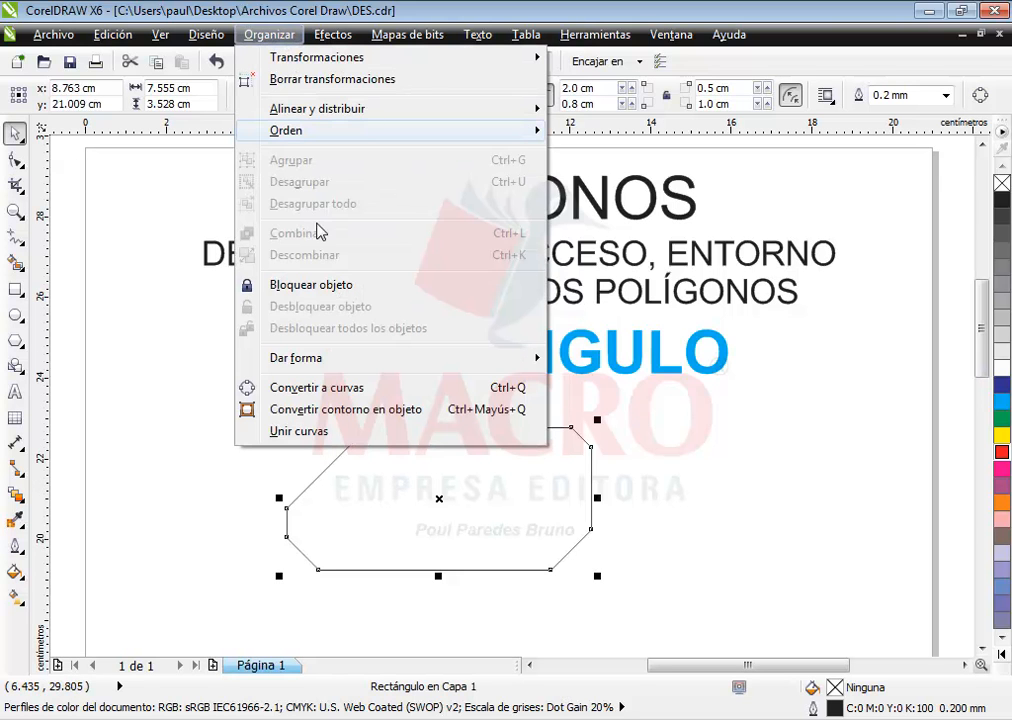
pyautogui.click(330, 388)
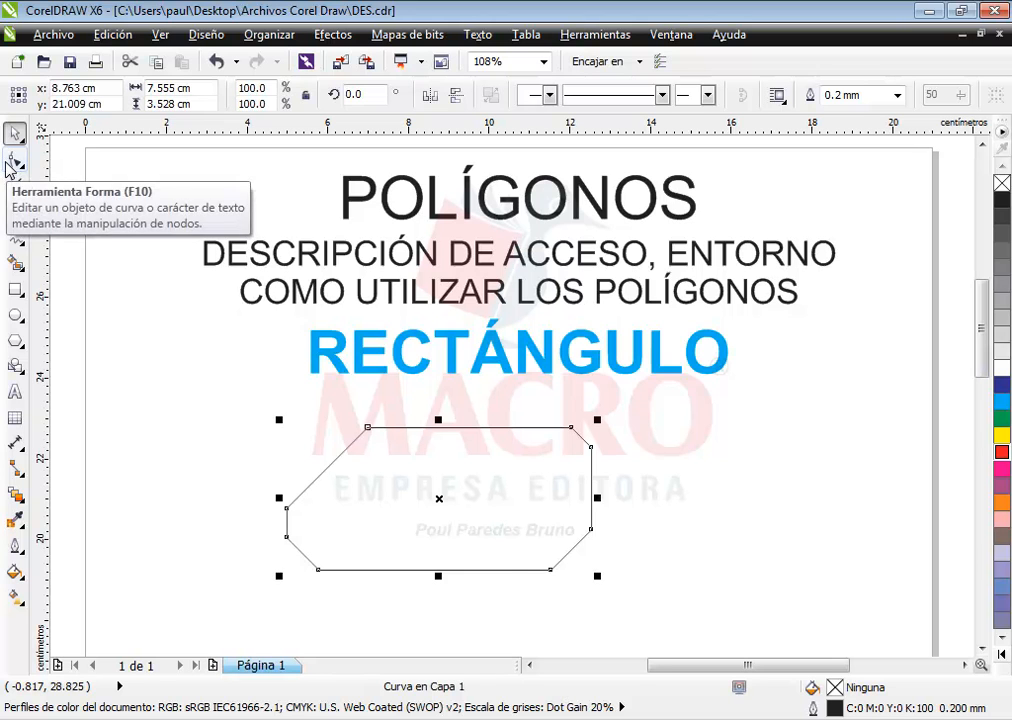
pyautogui.click(10, 162)
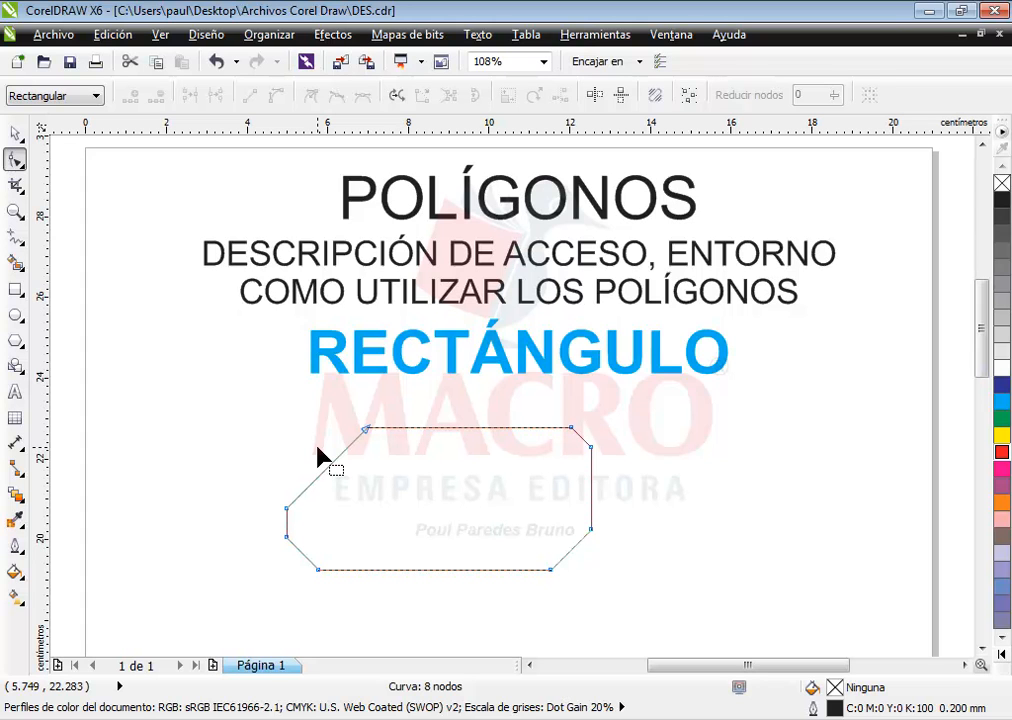
pyautogui.click(450, 429)
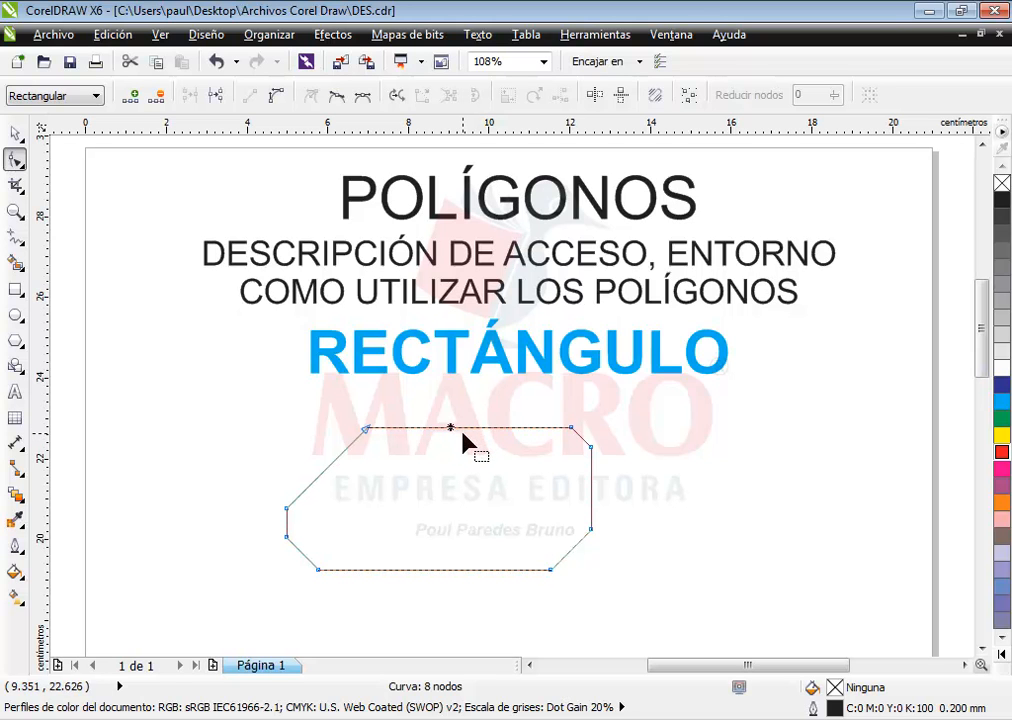
# Step: Add a node at the middle of the curve's top edge and break the path apart there
pyautogui.click(473, 429)
pyautogui.doubleClick(473, 428)
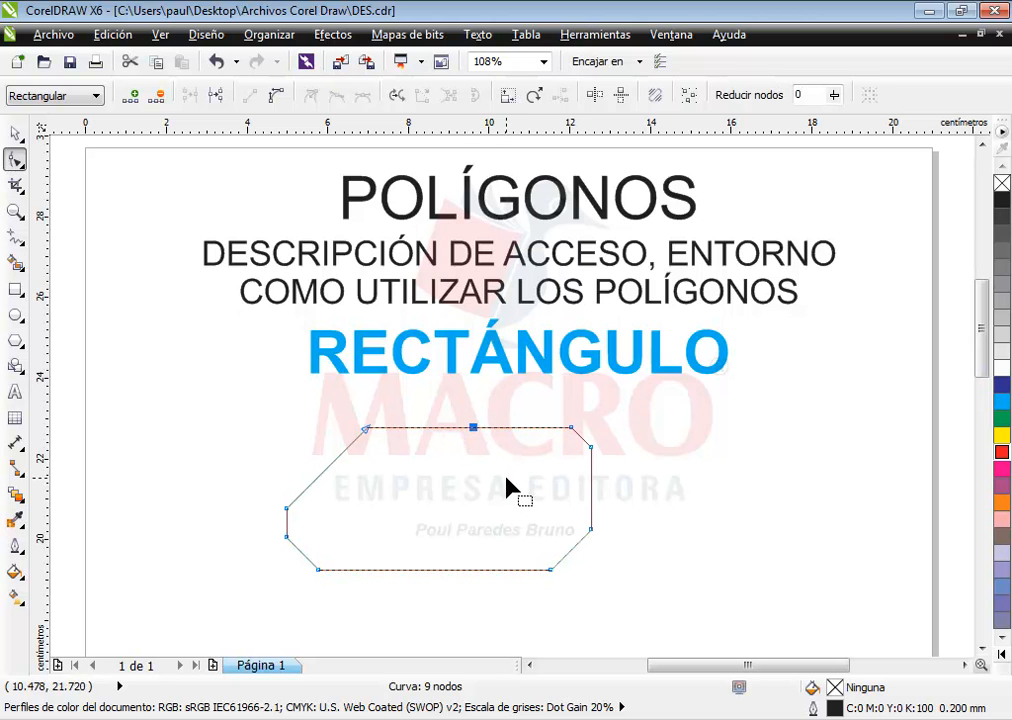
pyautogui.click(209, 482)
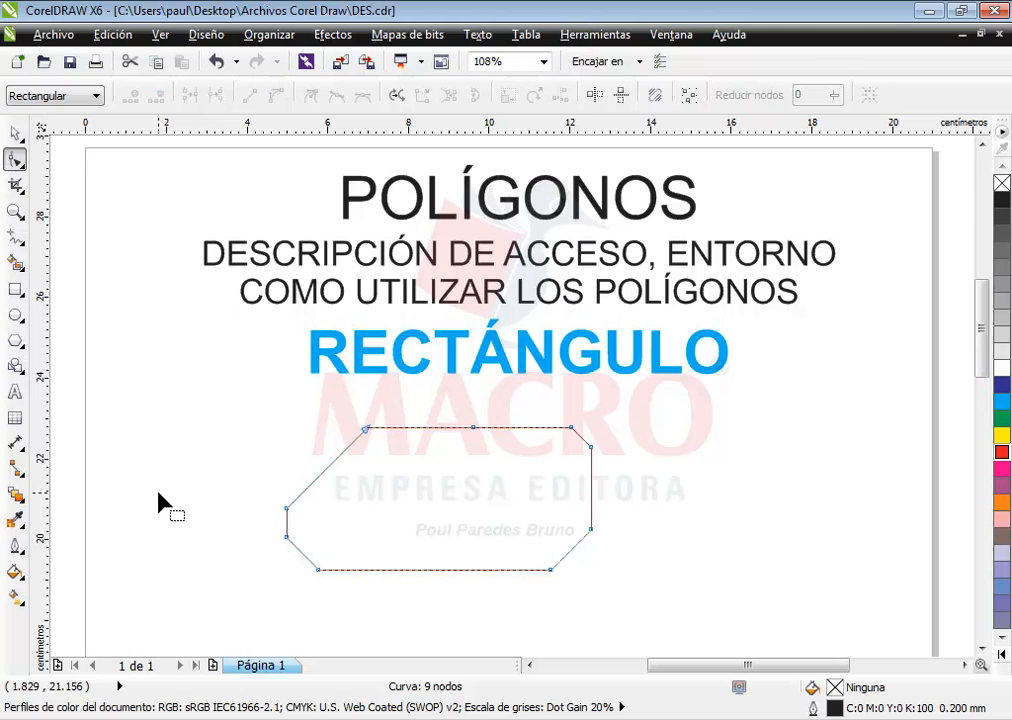
pyautogui.click(473, 429)
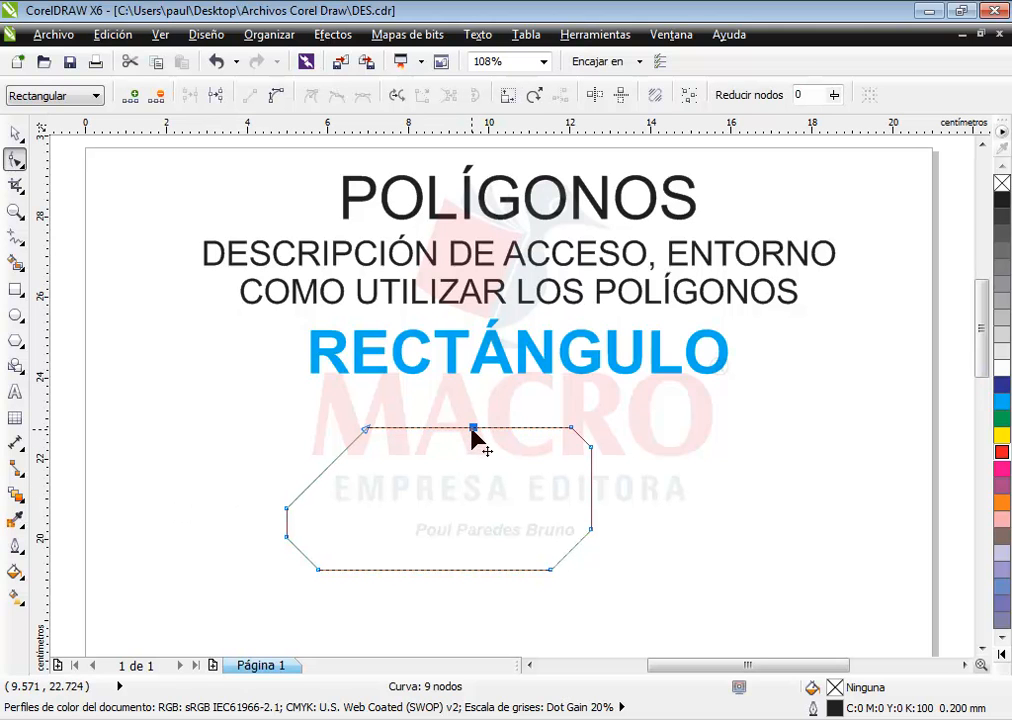
pyautogui.rightClick(473, 430)
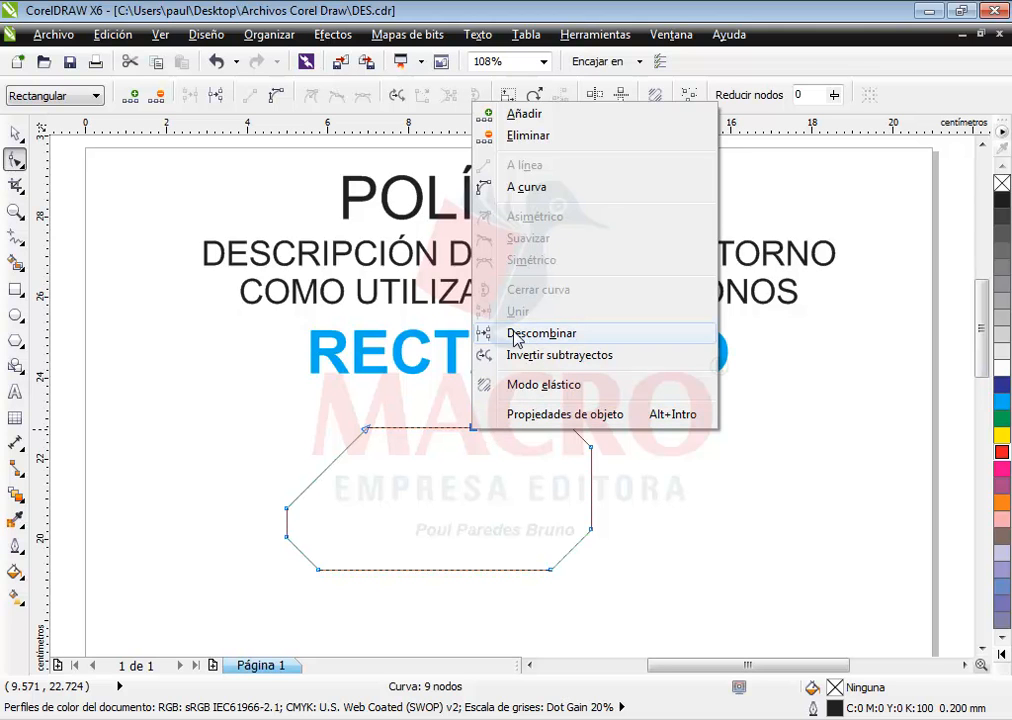
pyautogui.click(527, 336)
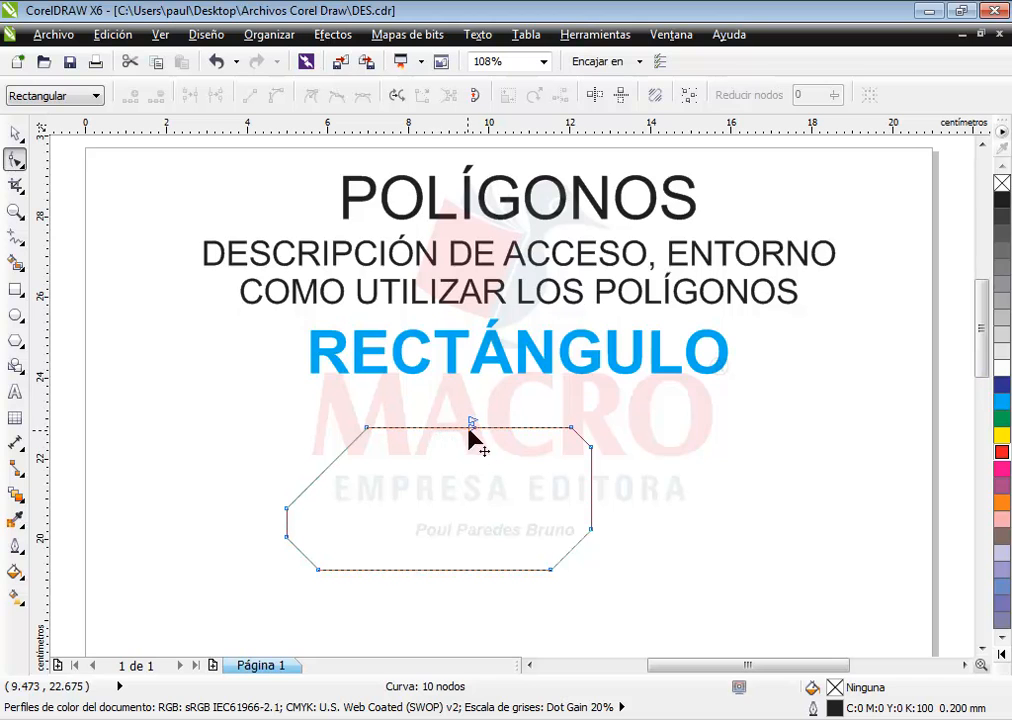
# Step: Pull the two loose end nodes of the broken top edge apart and down into the shape, leaving a visible gap
pyautogui.moveTo(471, 428); pyautogui.dragTo(422, 497)
pyautogui.click(438, 429)
pyautogui.moveTo(443, 437); pyautogui.dragTo(512, 483)
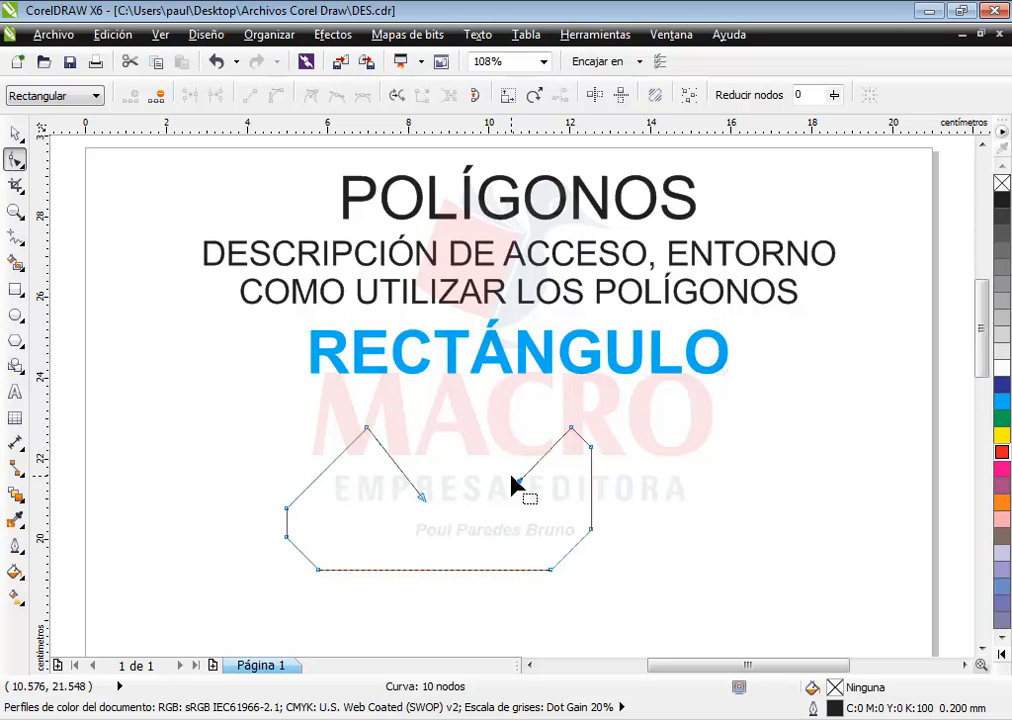
pyautogui.click(516, 483)
pyautogui.moveTo(522, 480); pyautogui.dragTo(481, 440)
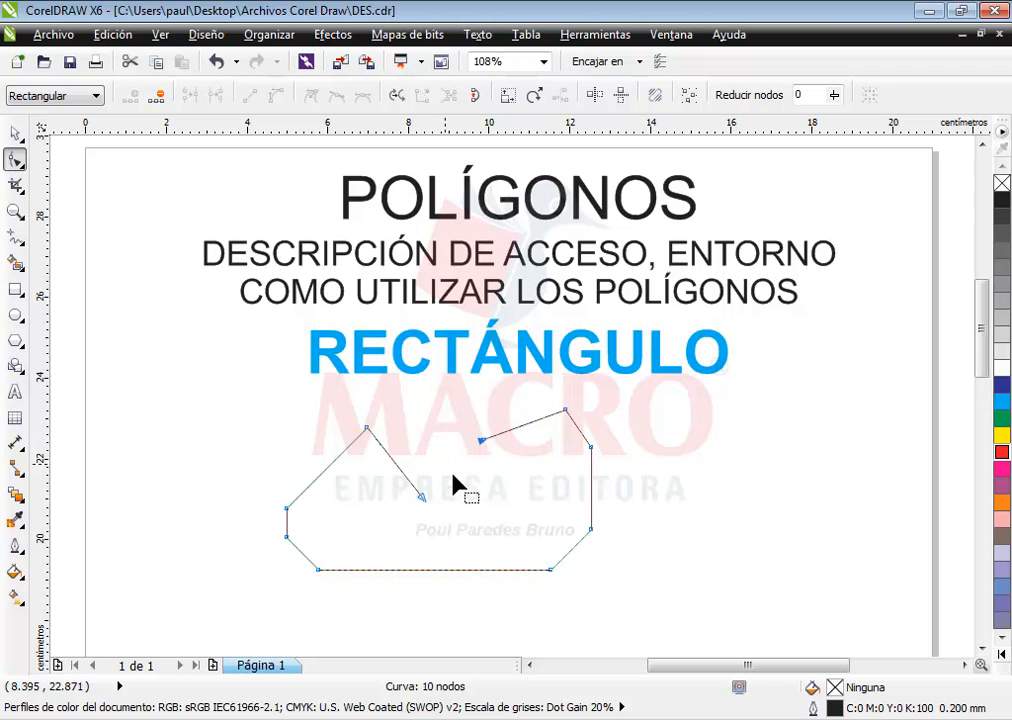
pyautogui.moveTo(421, 497); pyautogui.dragTo(437, 469)
# Step: Try green, yellow and cyan fills on the open curve and finish with the red fill
pyautogui.click(15, 133)
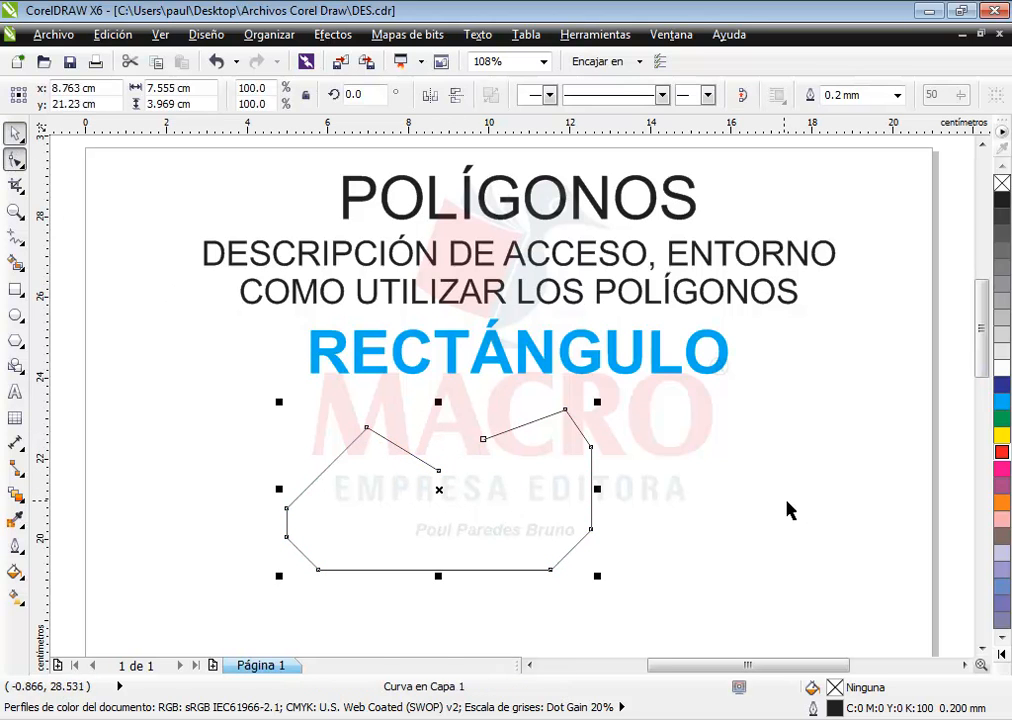
pyautogui.click(1002, 435)
pyautogui.click(1002, 416)
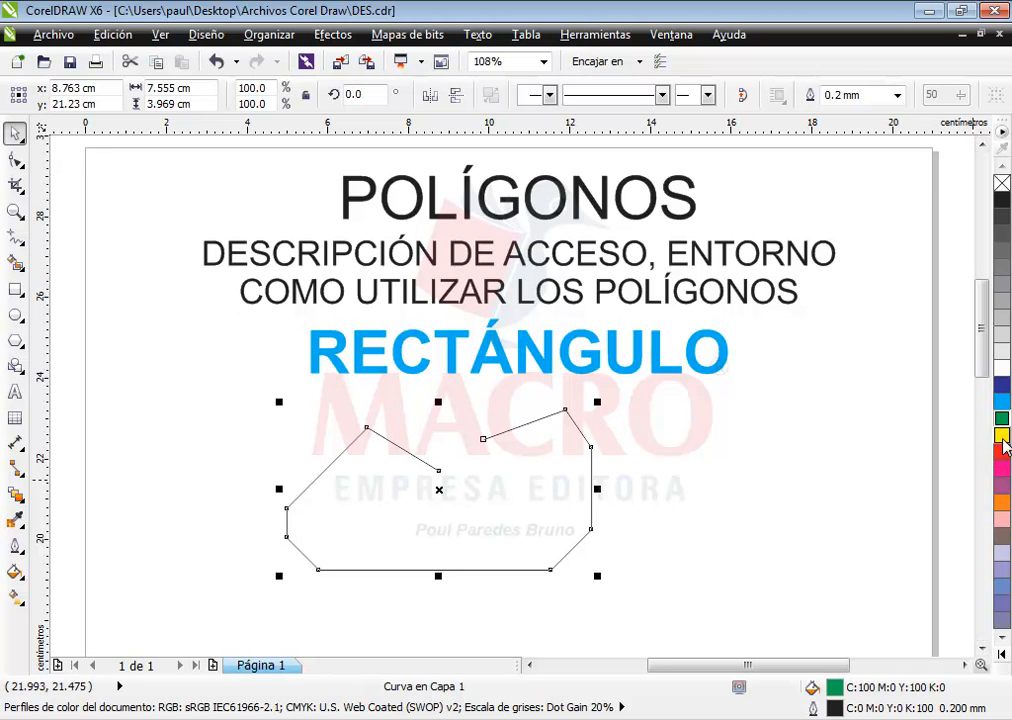
pyautogui.click(1002, 449)
pyautogui.click(1002, 434)
pyautogui.click(1002, 418)
pyautogui.click(1002, 402)
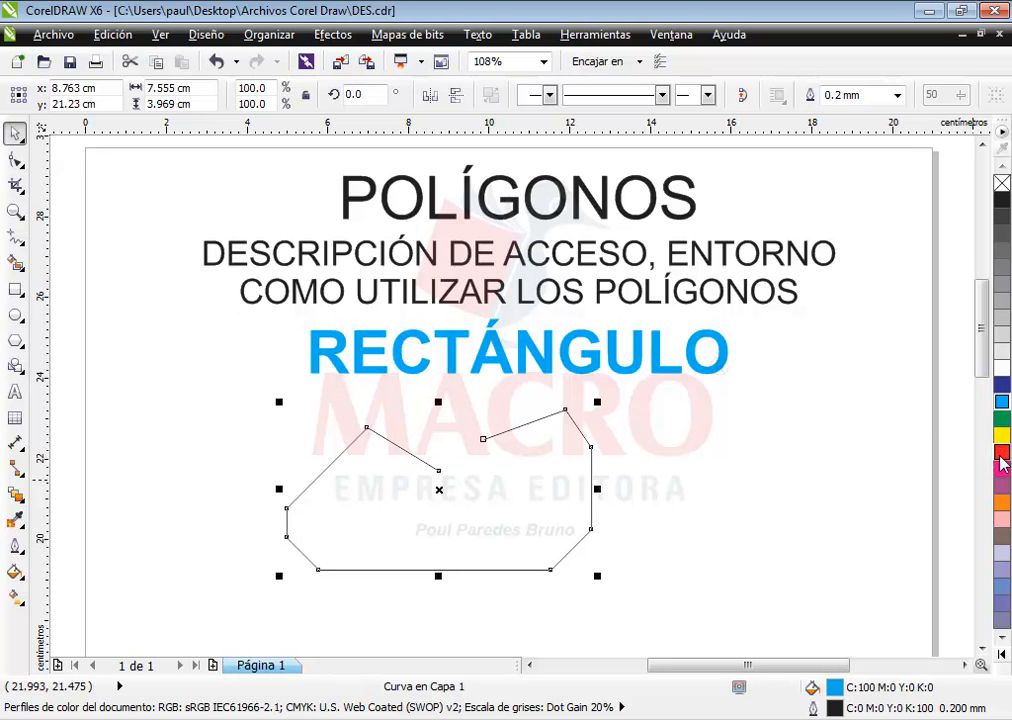
pyautogui.click(1002, 452)
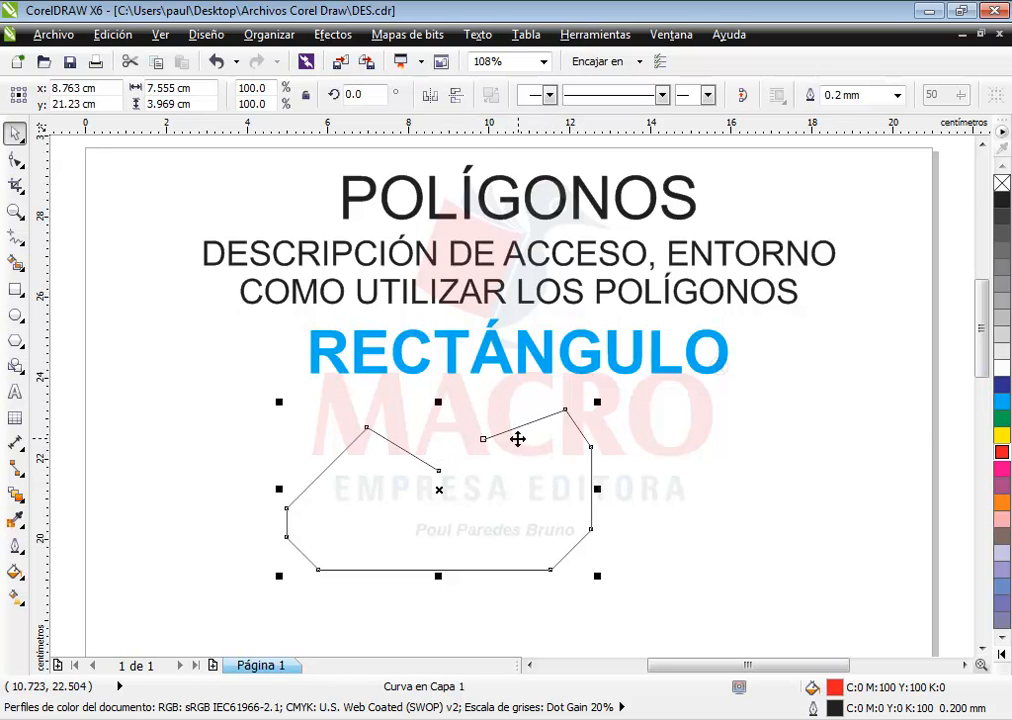
pyautogui.click(482, 443)
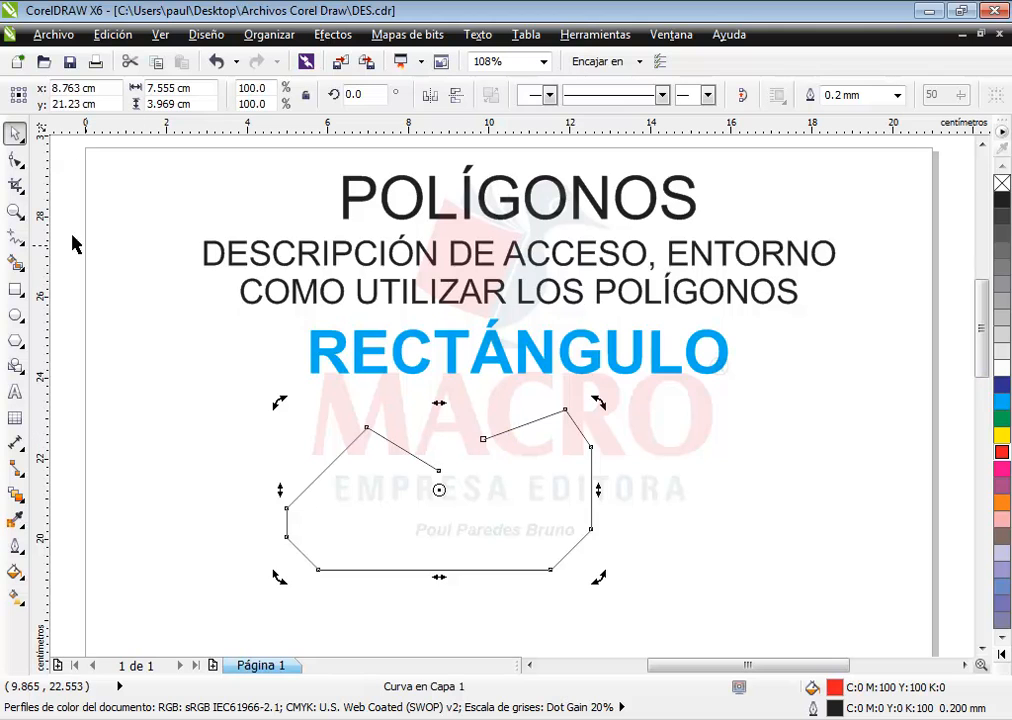
# Step: Bring the two open end nodes close together, select both and close the curve between them
pyautogui.click(14, 160)
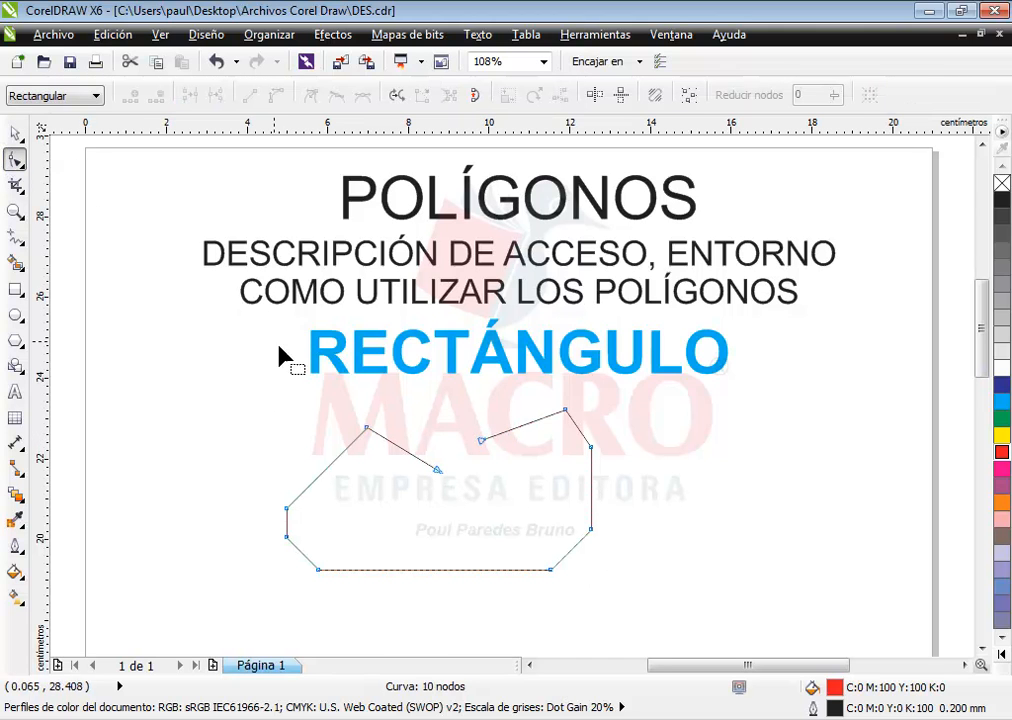
pyautogui.rightClick(482, 444)
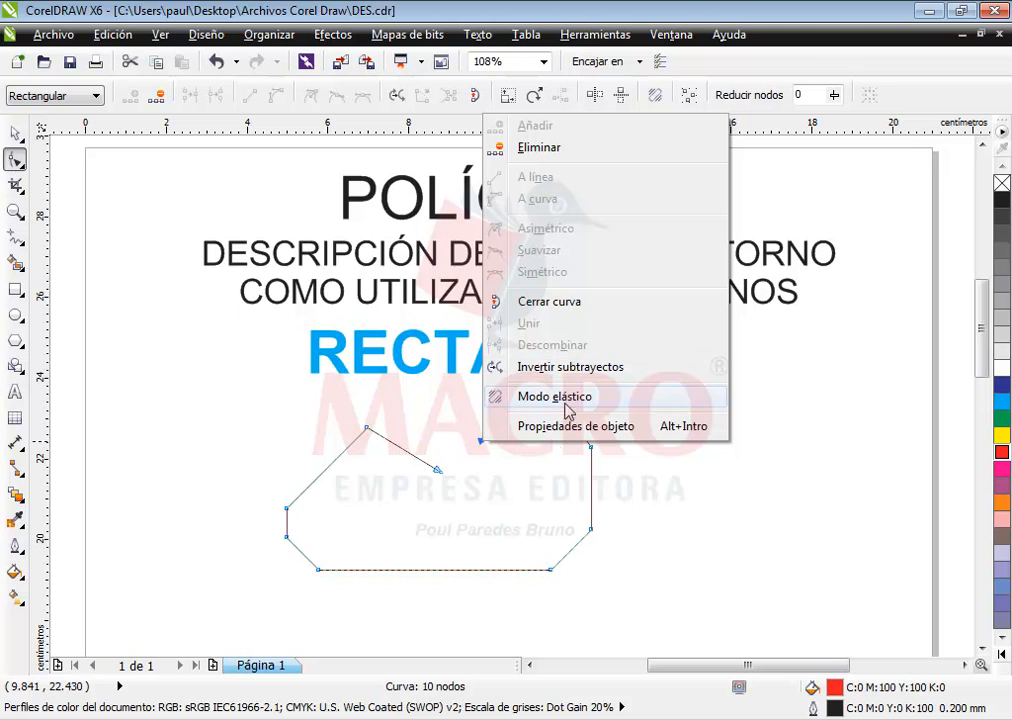
pyautogui.click(470, 473)
pyautogui.moveTo(440, 472); pyautogui.dragTo(464, 452)
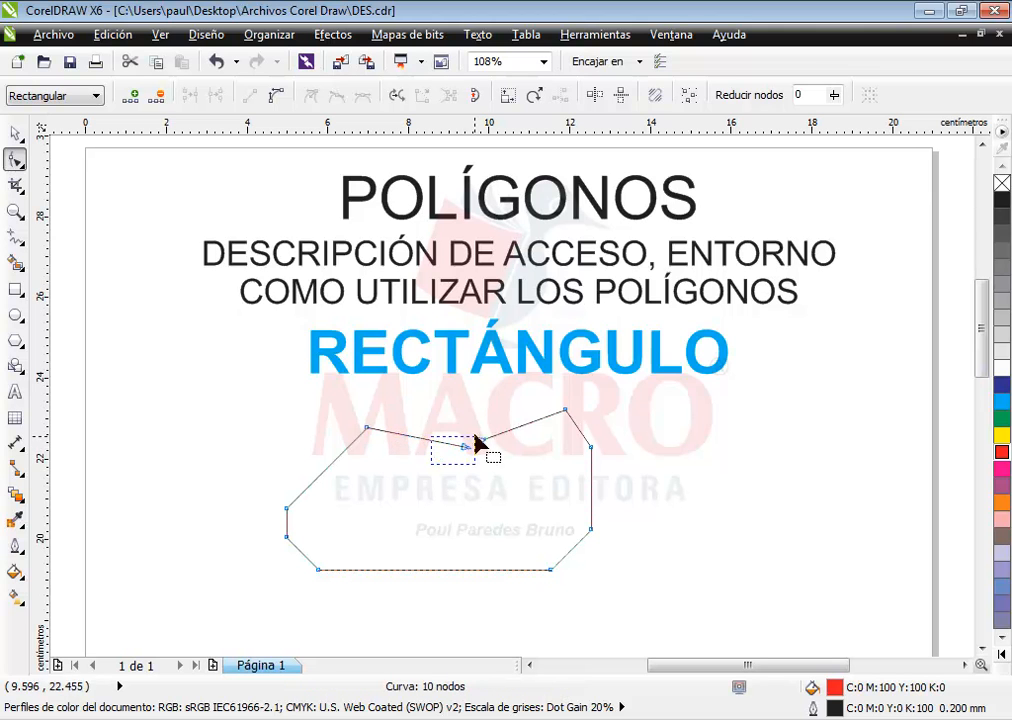
pyautogui.rightClick(482, 441)
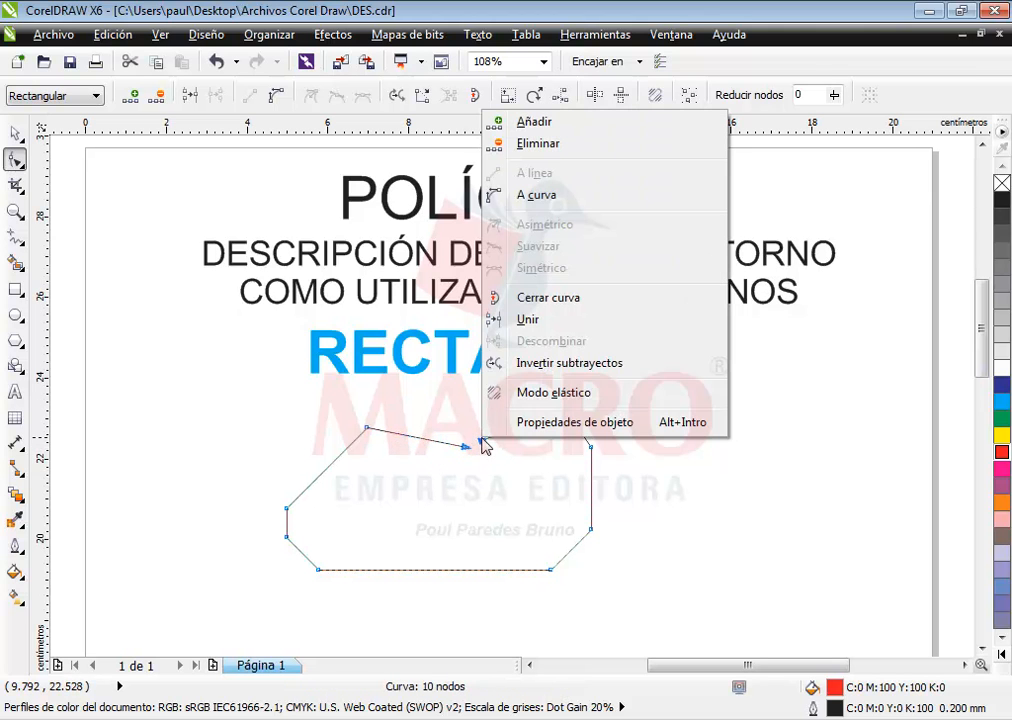
pyautogui.click(535, 298)
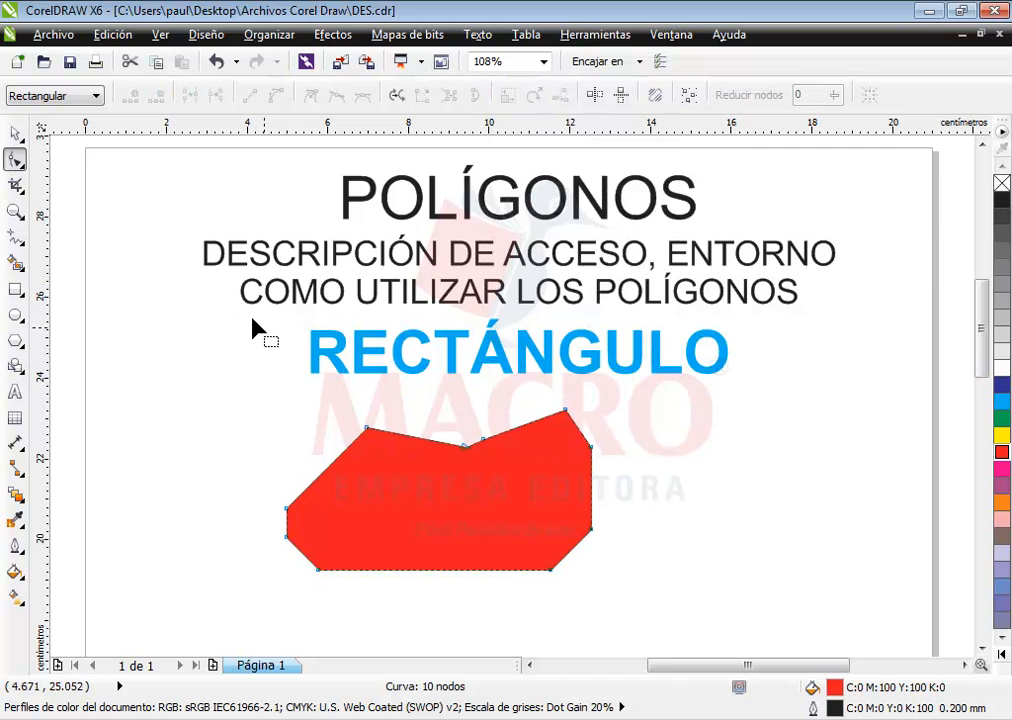
# Step: Move the closed shape horizontally to about x 11.37 cm, try a cyan fill and finish with green
pyautogui.click(15, 133)
pyautogui.click(276, 431)
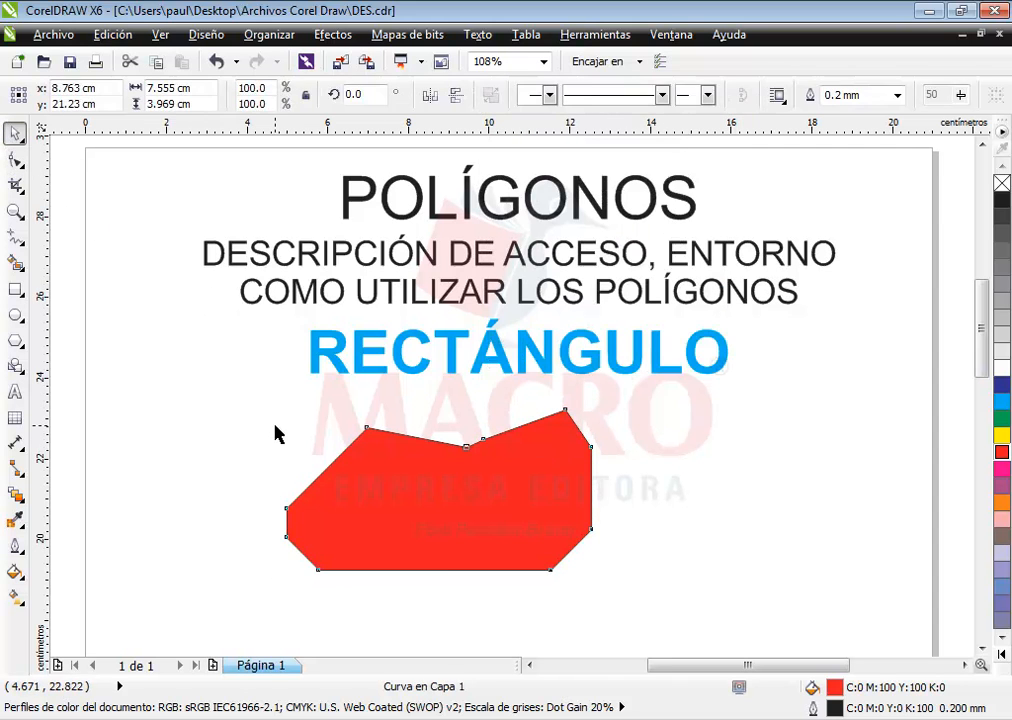
pyautogui.moveTo(526, 571); pyautogui.dragTo(631, 565)
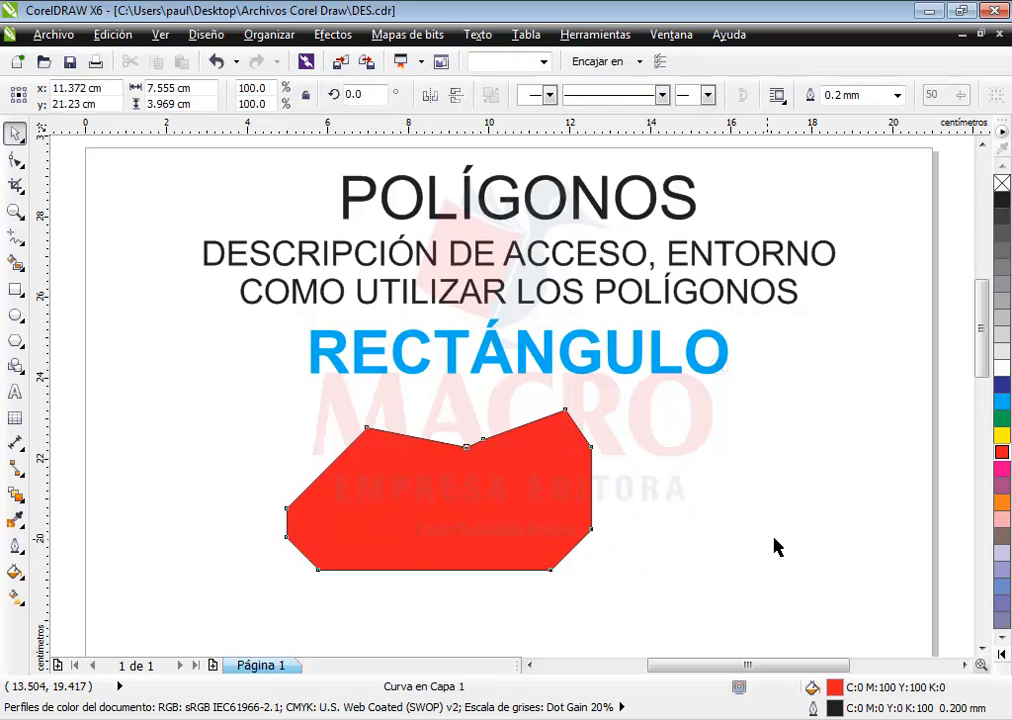
pyautogui.click(1002, 400)
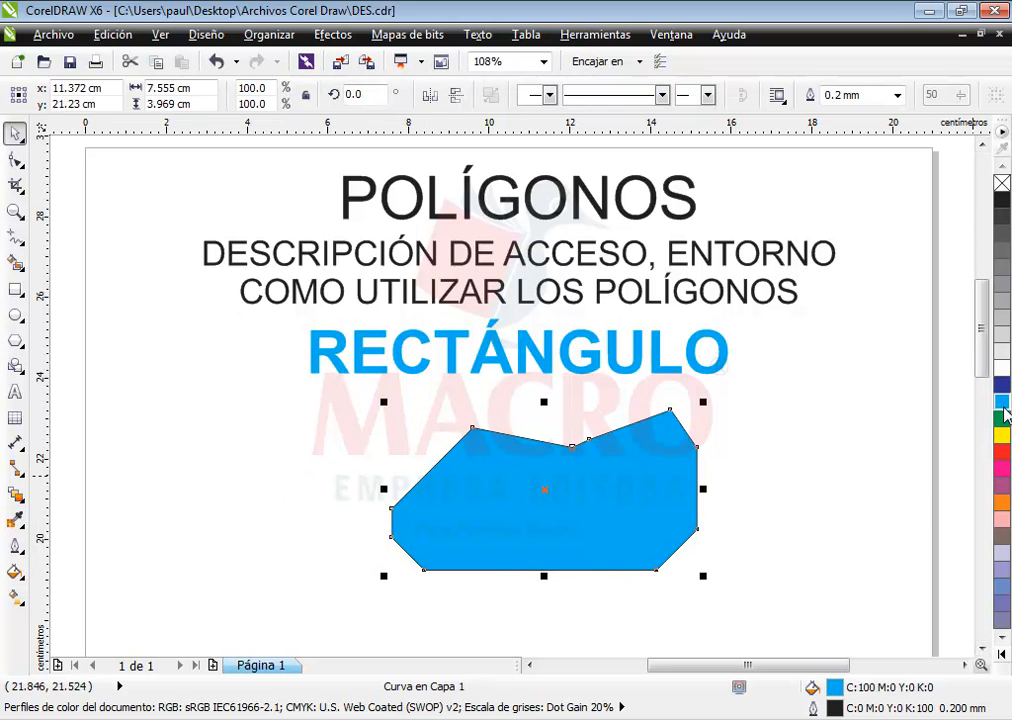
pyautogui.click(1002, 418)
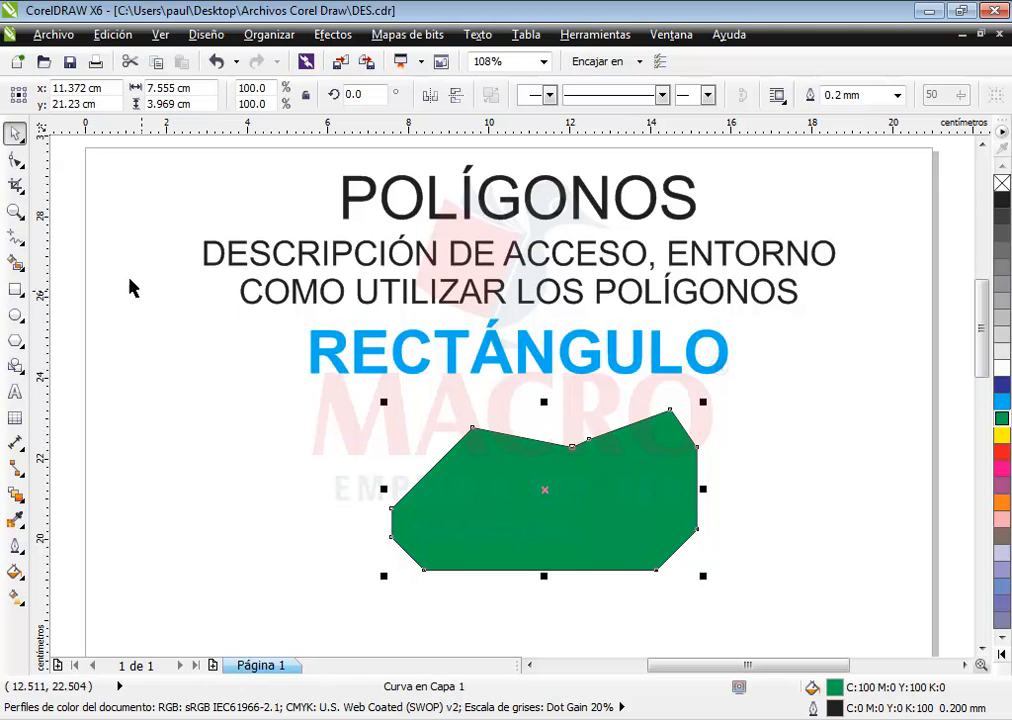
# Step: Inspect which node commands are available for the node just right of the notch on the closed green shape
pyautogui.click(15, 158)
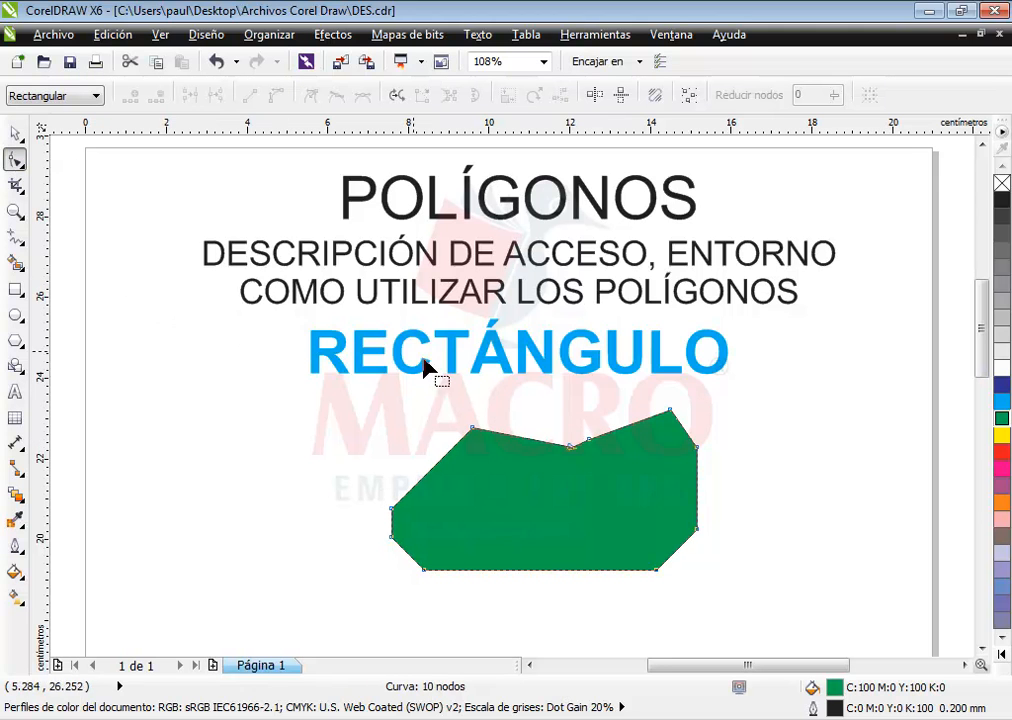
pyautogui.click(591, 442)
pyautogui.rightClick(592, 448)
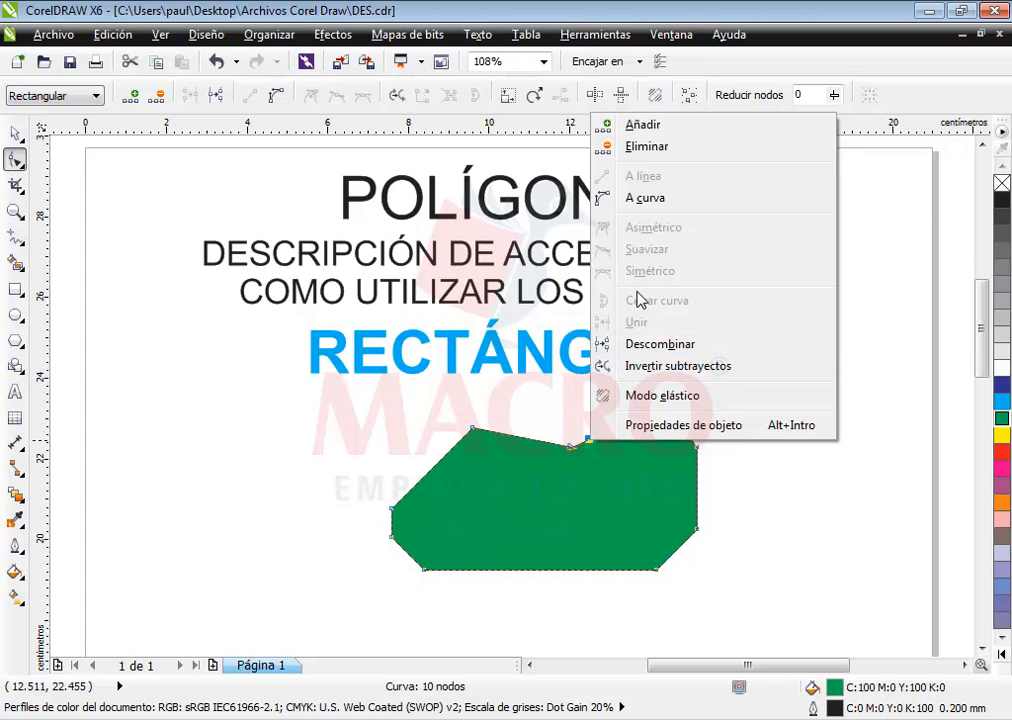
pyautogui.click(10, 132)
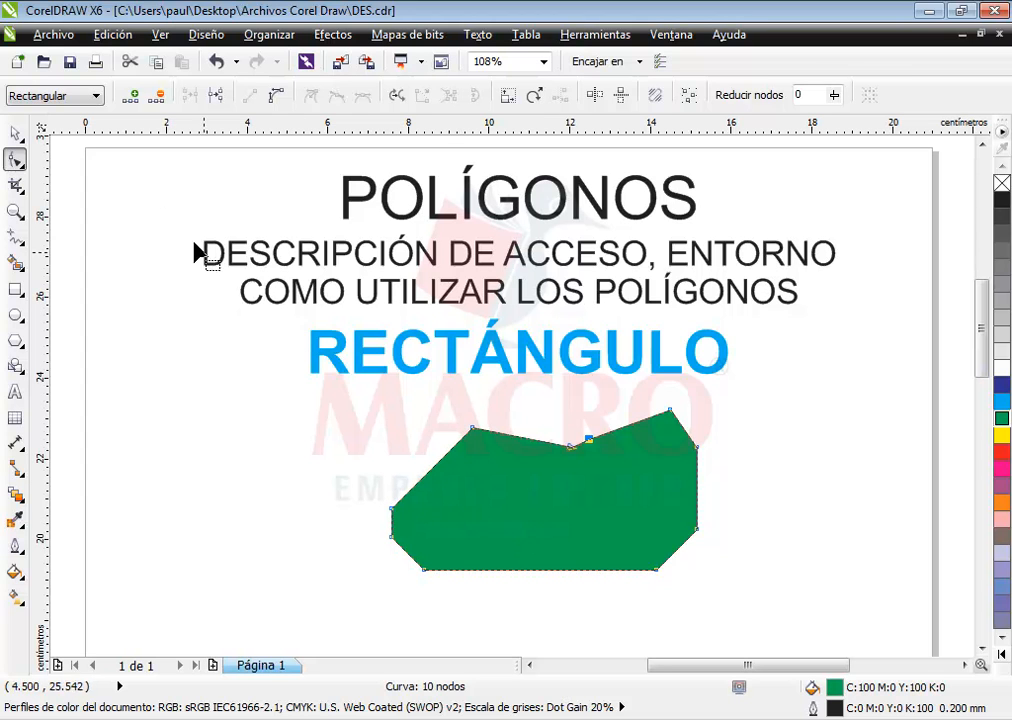
# Step: Reposition the green shape on the page, ending at about x 10.51 cm and y 20.91 cm
pyautogui.click(15, 133)
pyautogui.click(360, 528)
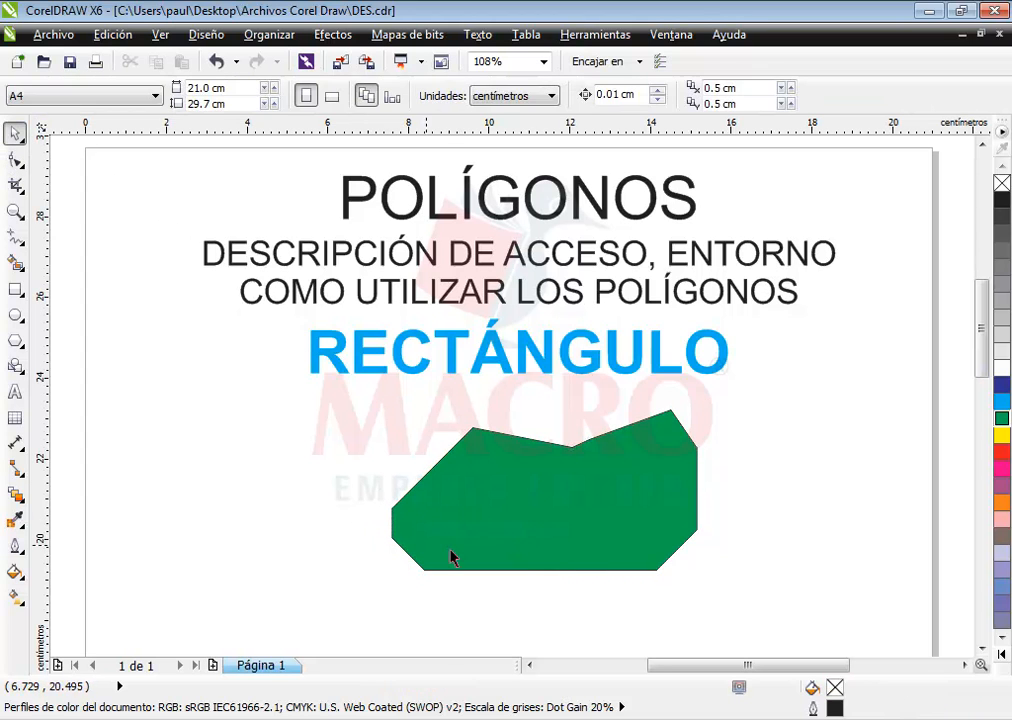
pyautogui.moveTo(592, 551); pyautogui.dragTo(429, 565)
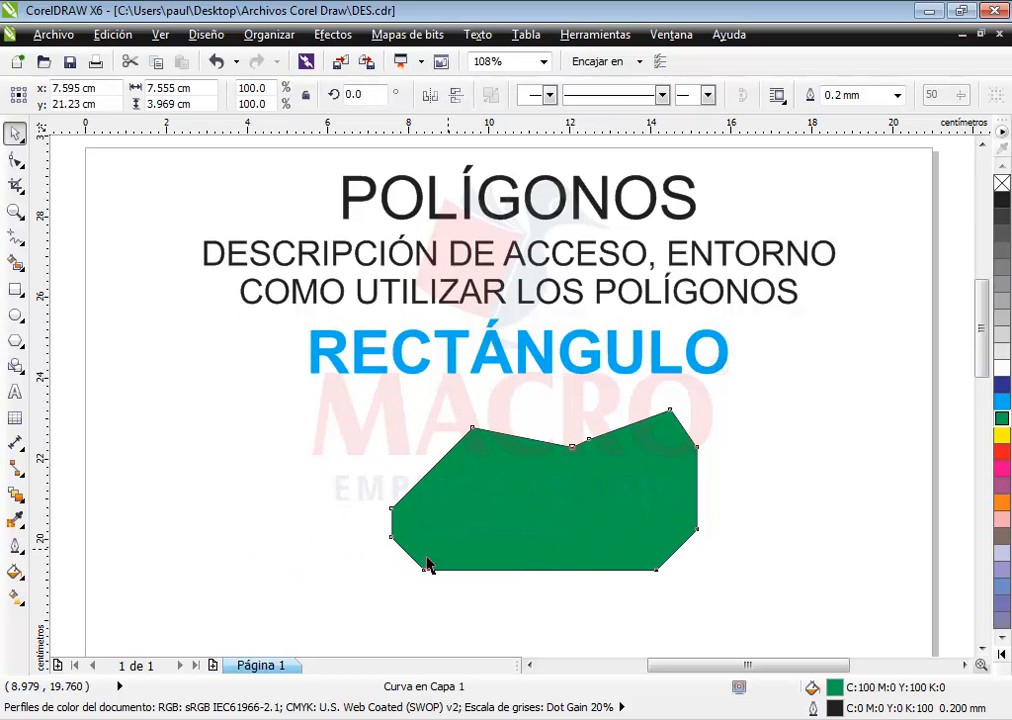
pyautogui.moveTo(334, 525); pyautogui.dragTo(485, 526)
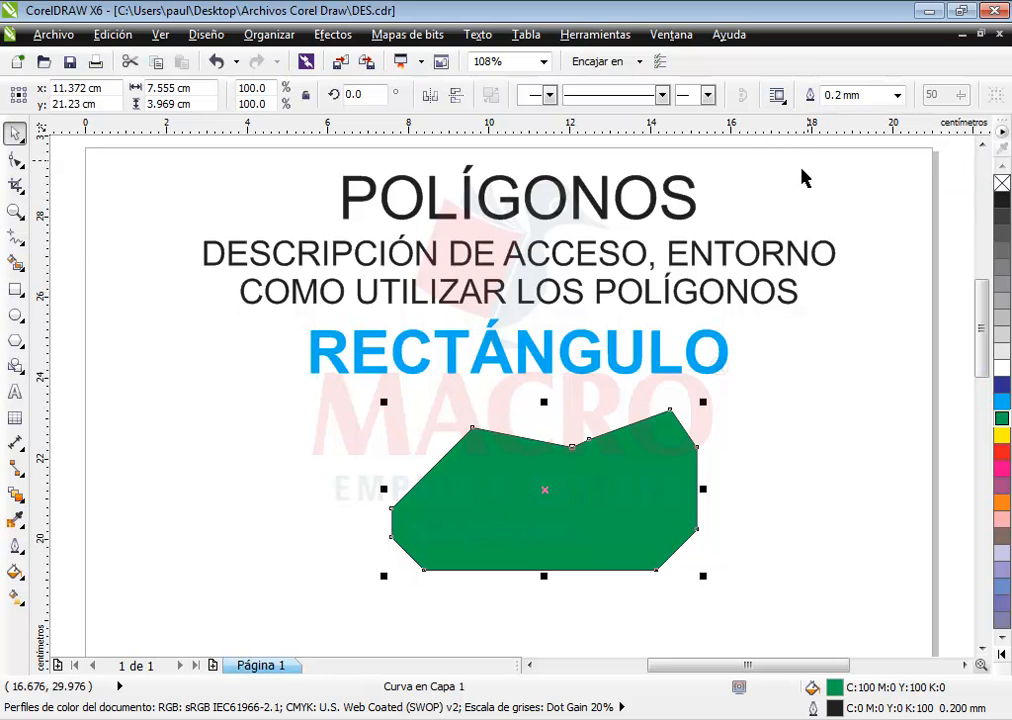
pyautogui.moveTo(579, 472); pyautogui.dragTo(585, 445)
pyautogui.moveTo(511, 548); pyautogui.dragTo(558, 548)
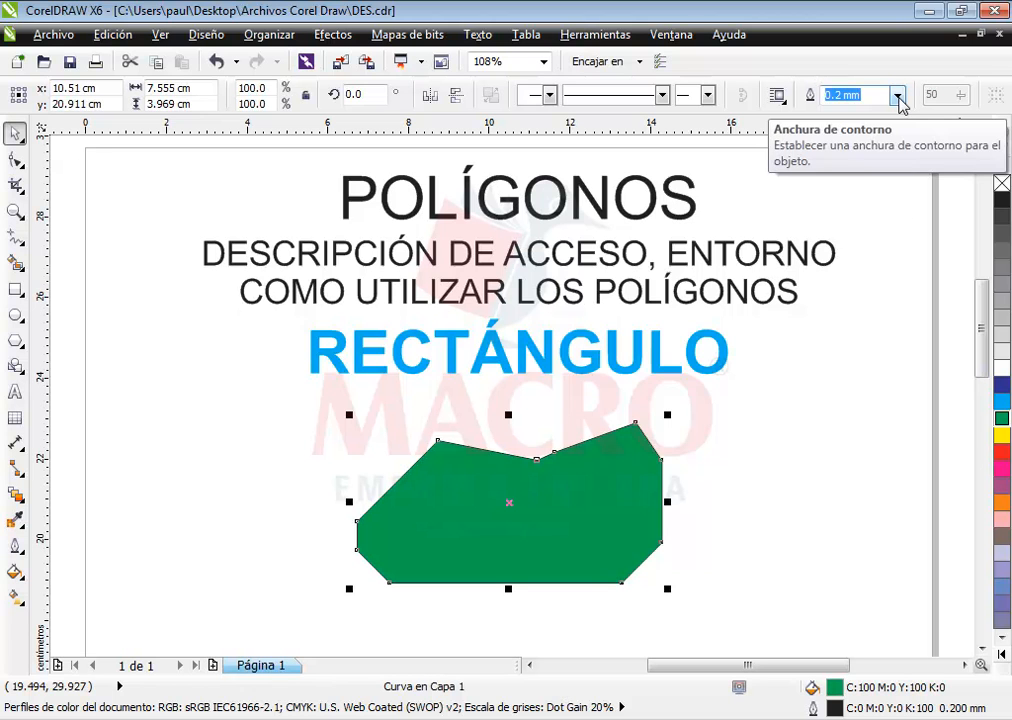
# Step: Thicken the green shape's outline to 1.5 mm, reduce it to 0.5 mm and deselect the shape
pyautogui.click(898, 95)
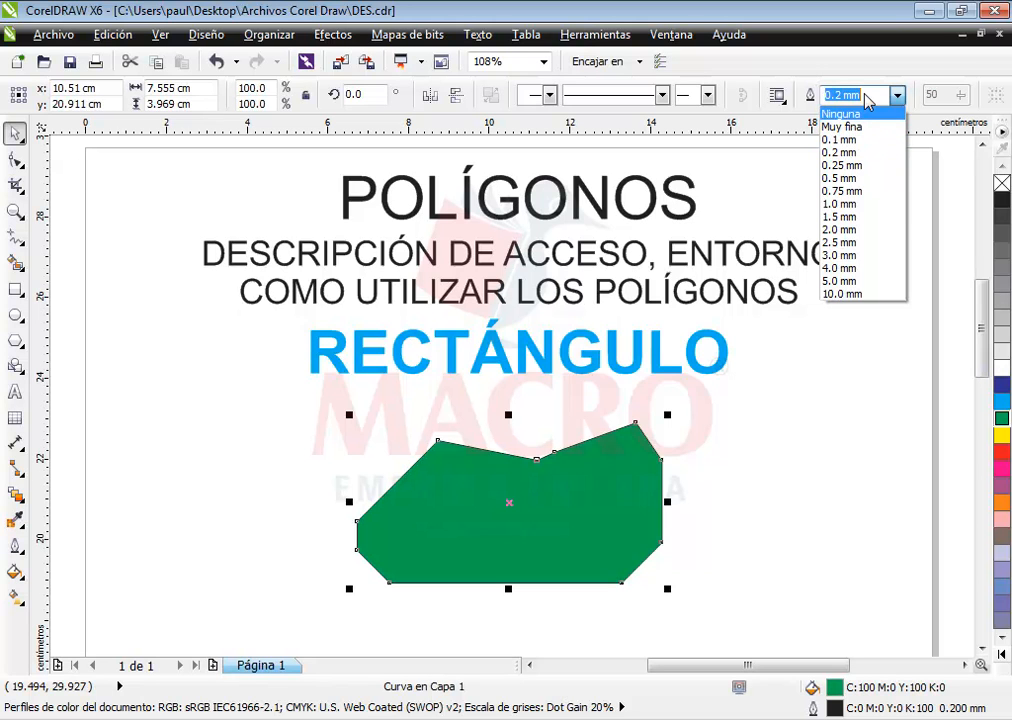
pyautogui.click(880, 216)
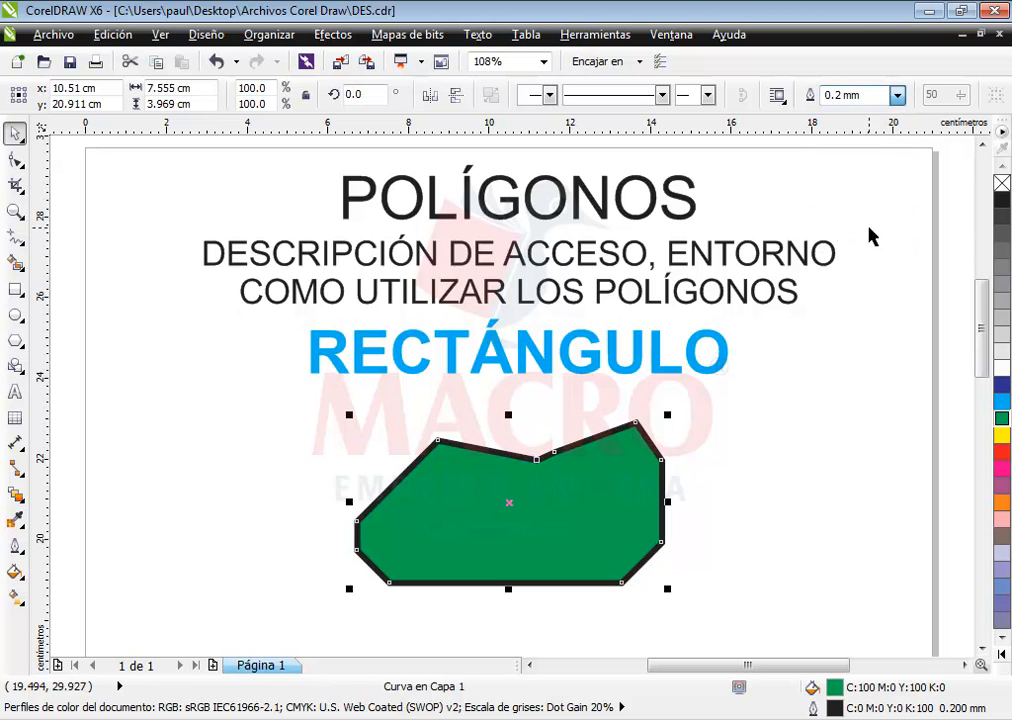
pyautogui.click(897, 95)
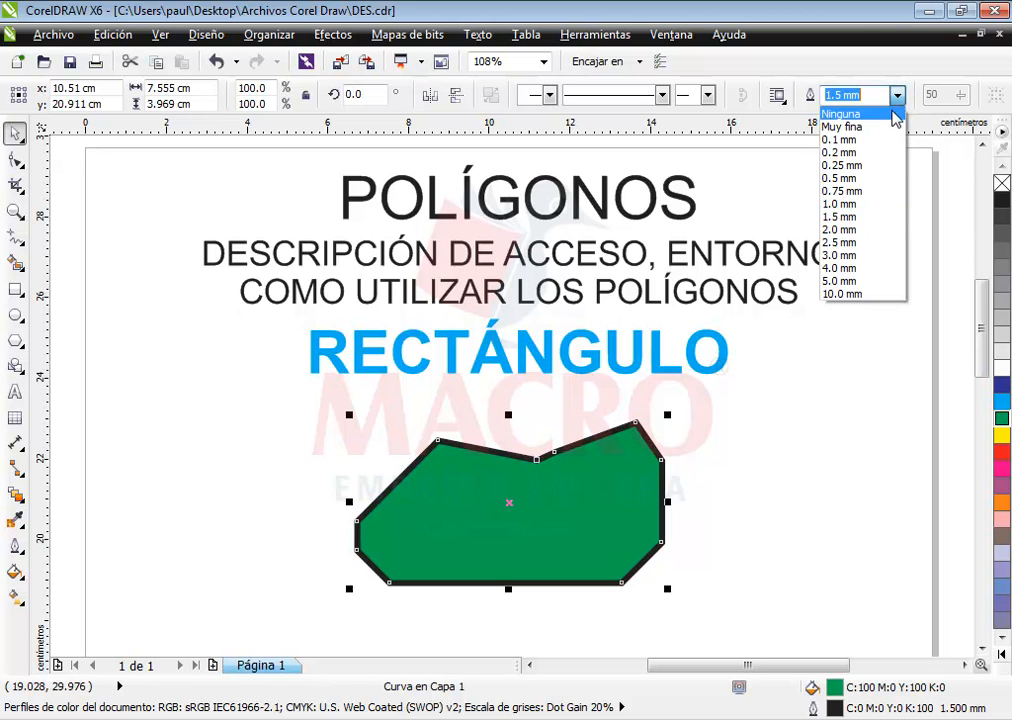
pyautogui.click(870, 180)
pyautogui.click(795, 427)
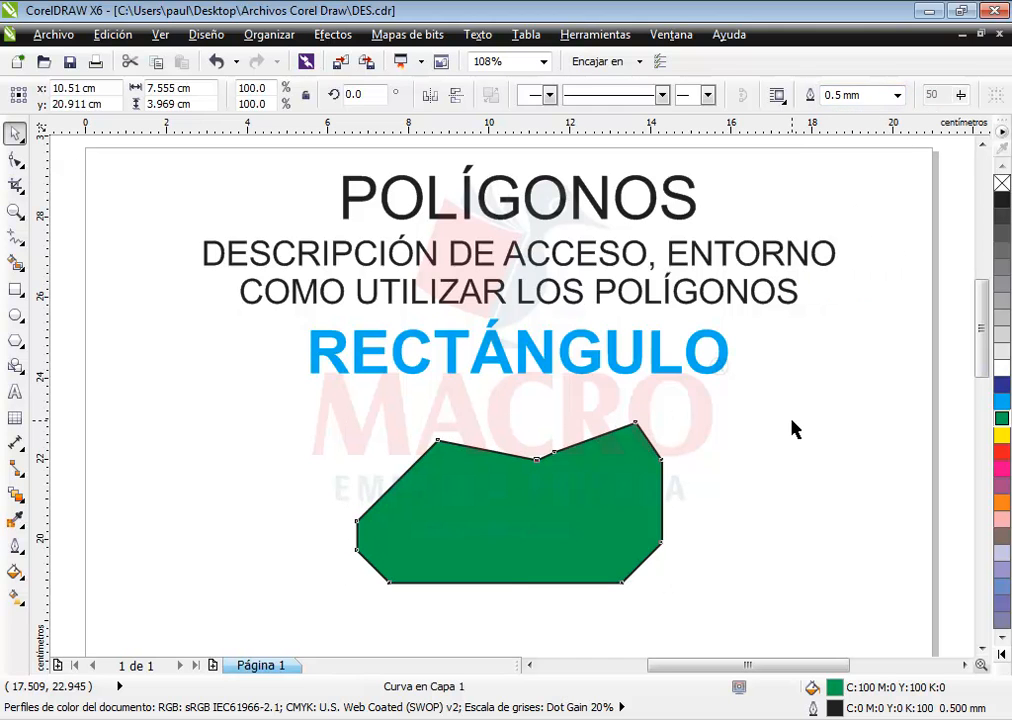
# Step: Give the green shape a red 1.0 mm outline and move it to about x 10.78 cm, y 21.25 cm
pyautogui.click(639, 470)
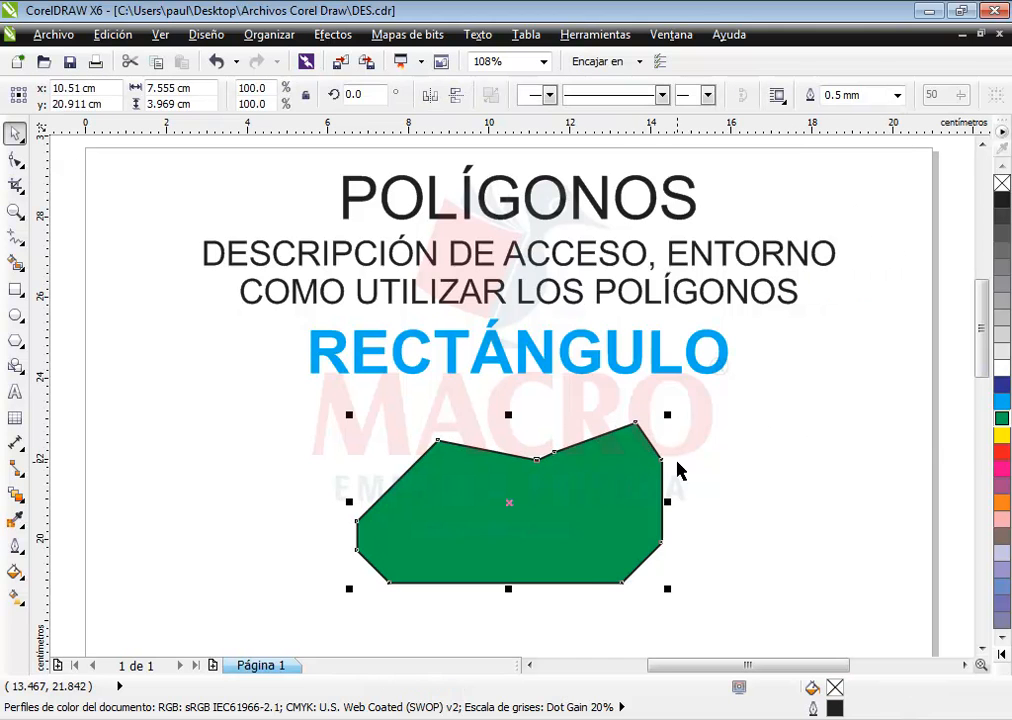
pyautogui.rightClick(1001, 451)
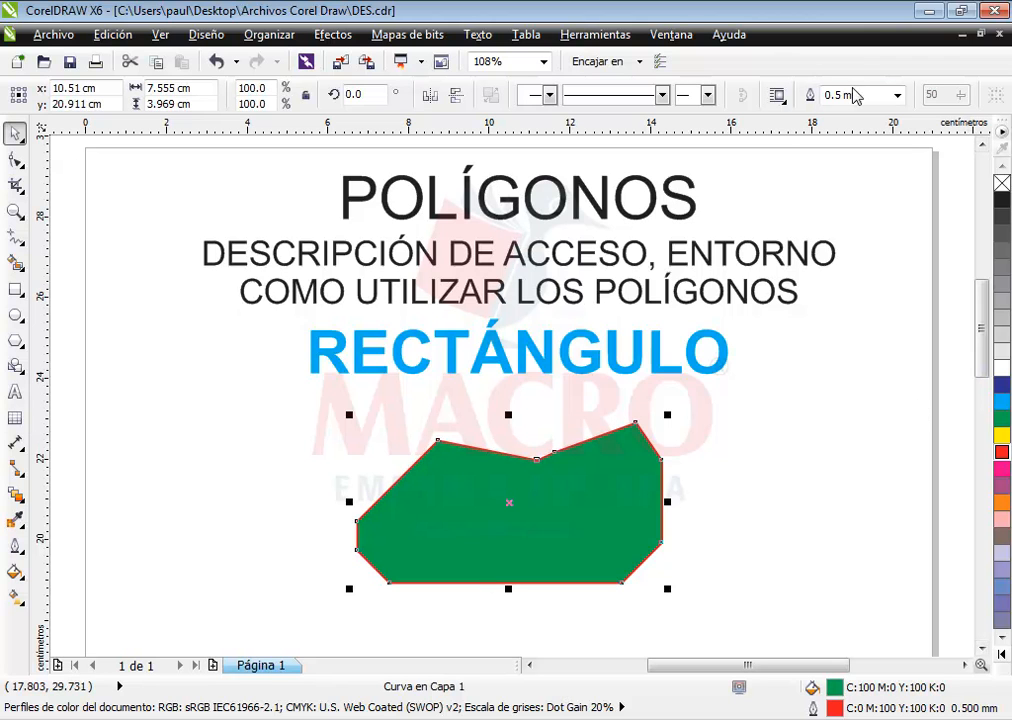
pyautogui.click(897, 95)
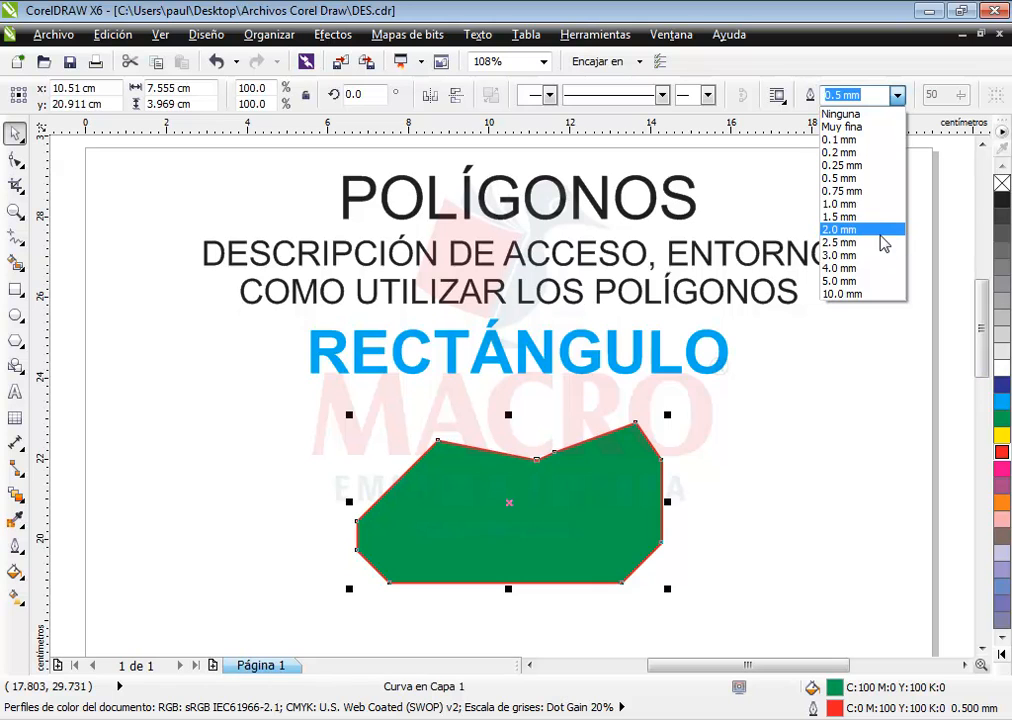
pyautogui.click(872, 204)
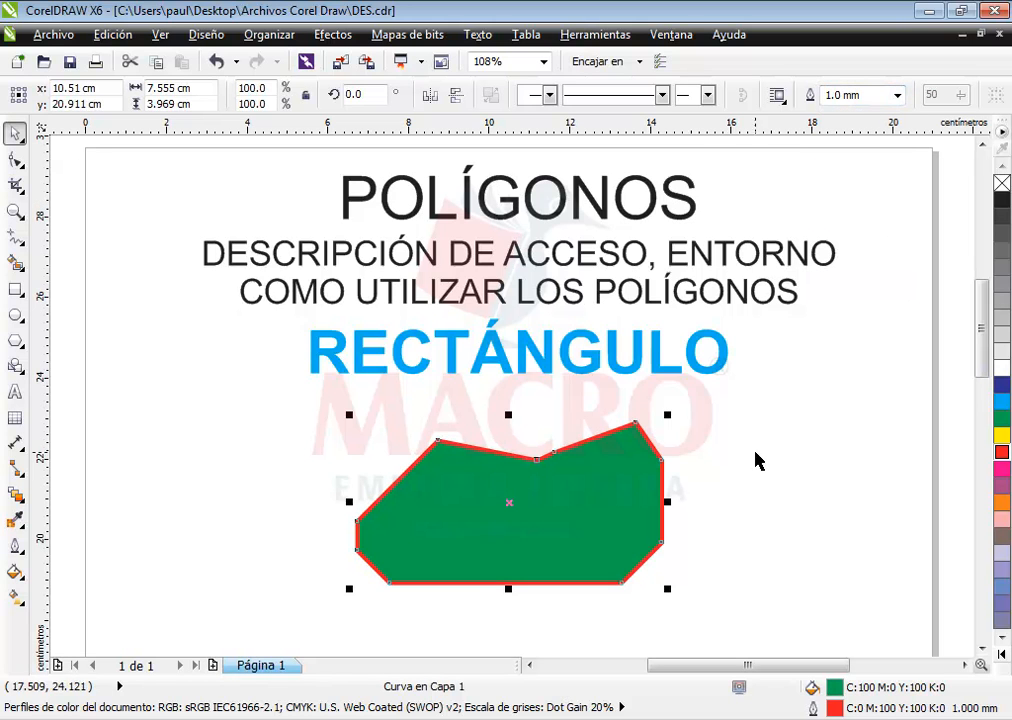
pyautogui.click(533, 628)
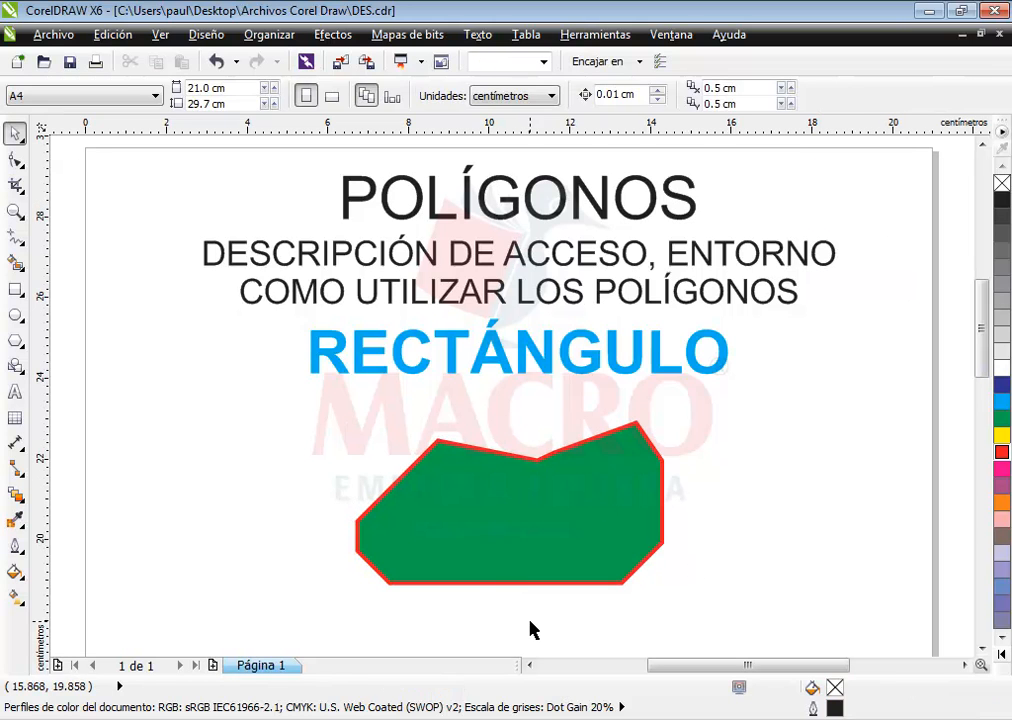
pyautogui.moveTo(533, 578); pyautogui.dragTo(562, 551)
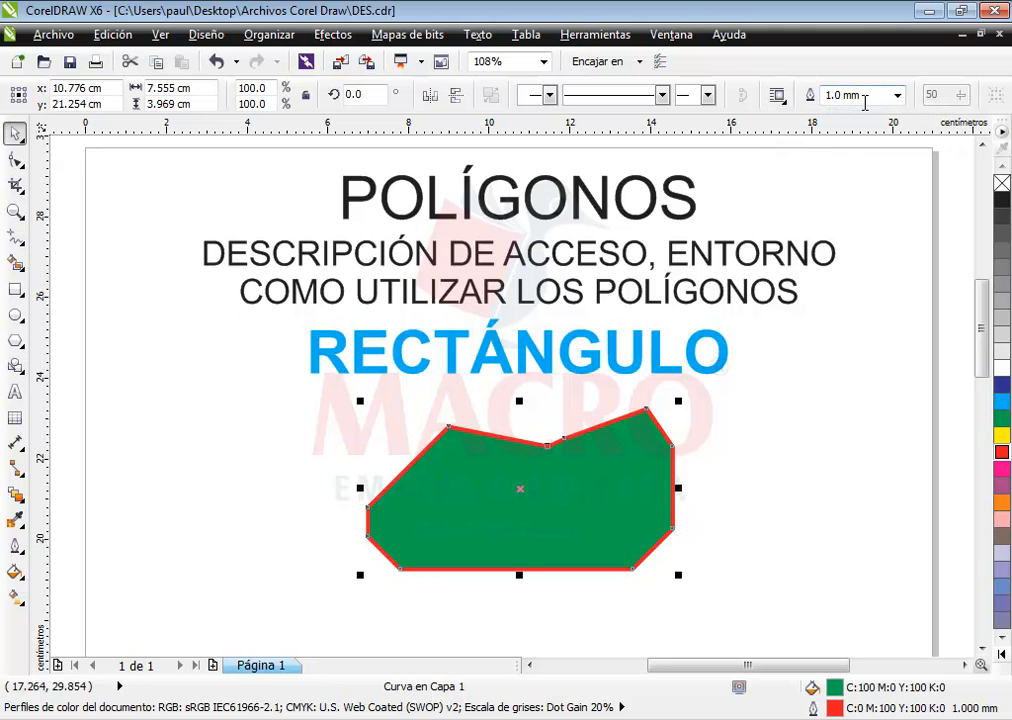
# Step: In the outline pen settings for the green shape, try yellow, choose cyan as the colour and set the width to 1.5 mm
pyautogui.click(12, 547)
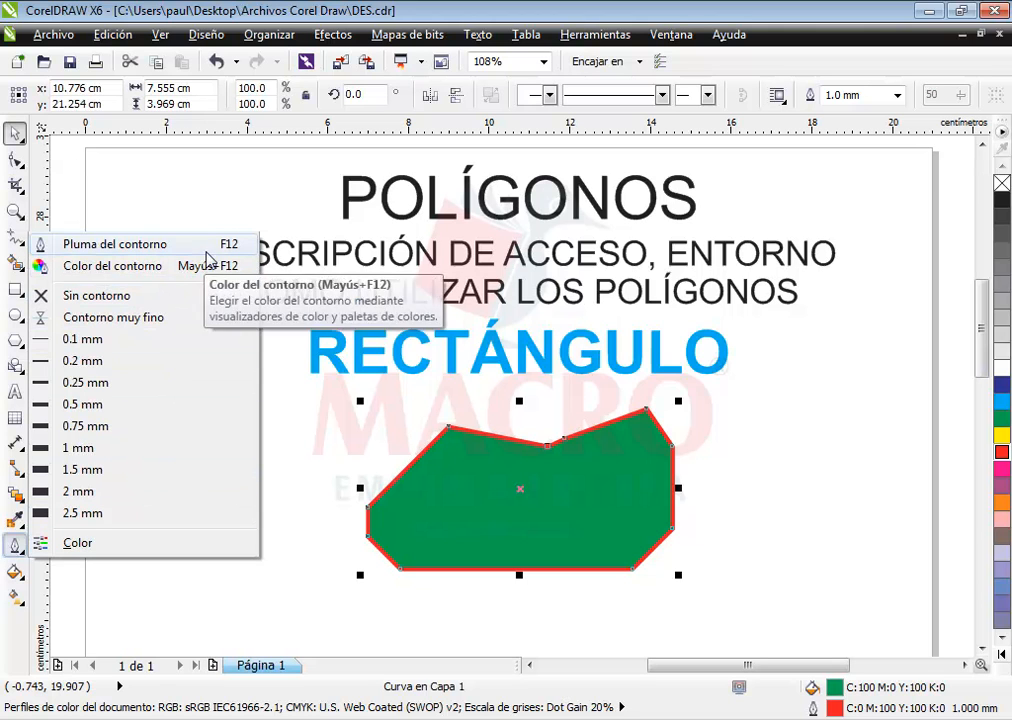
pyautogui.click(143, 245)
pyautogui.moveTo(428, 176); pyautogui.dragTo(336, 42)
pyautogui.click(310, 85)
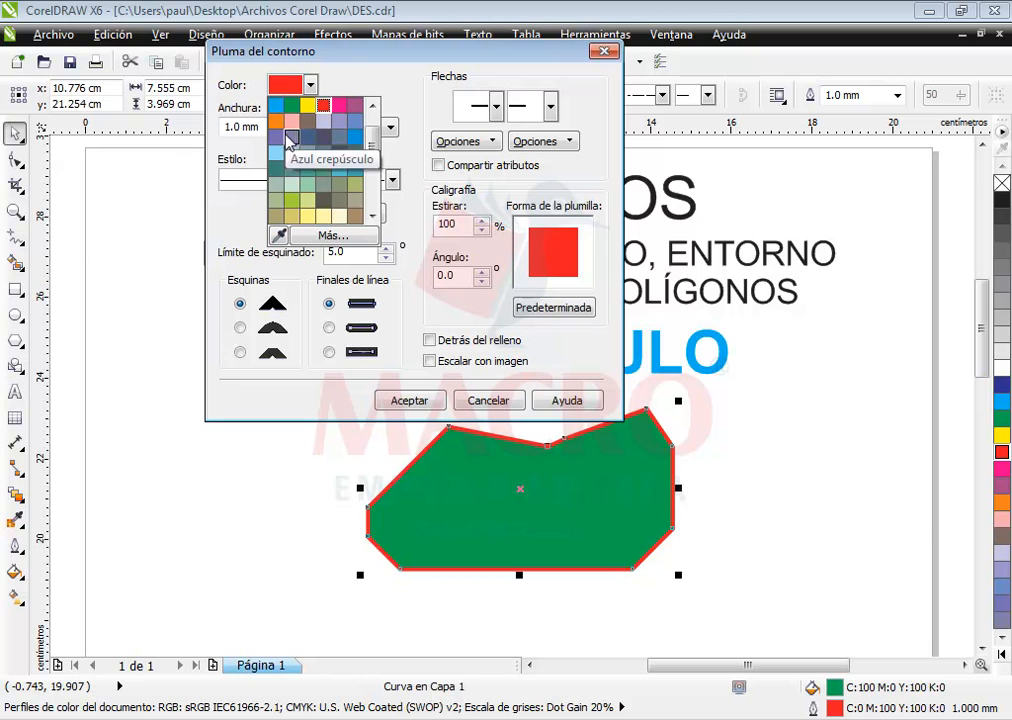
pyautogui.click(307, 105)
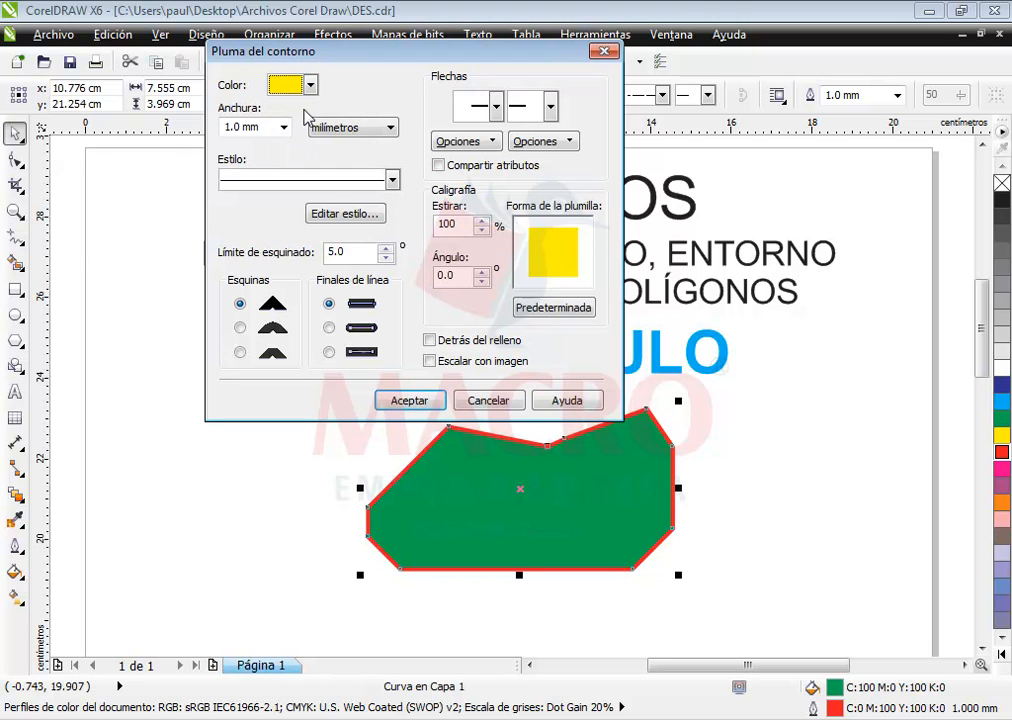
pyautogui.click(311, 85)
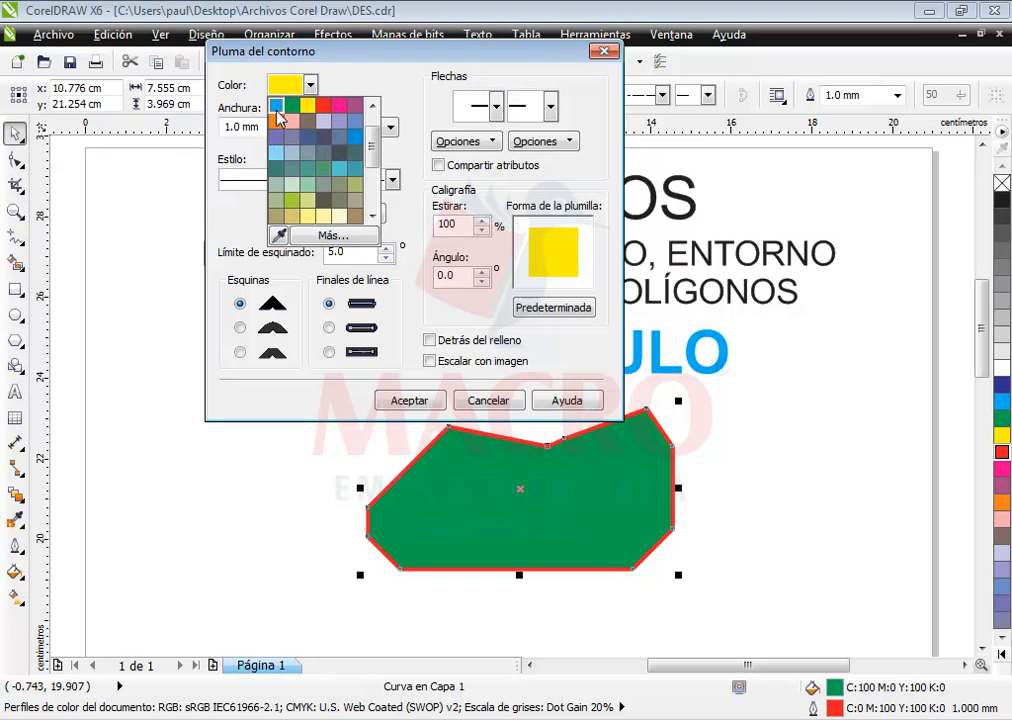
pyautogui.click(276, 108)
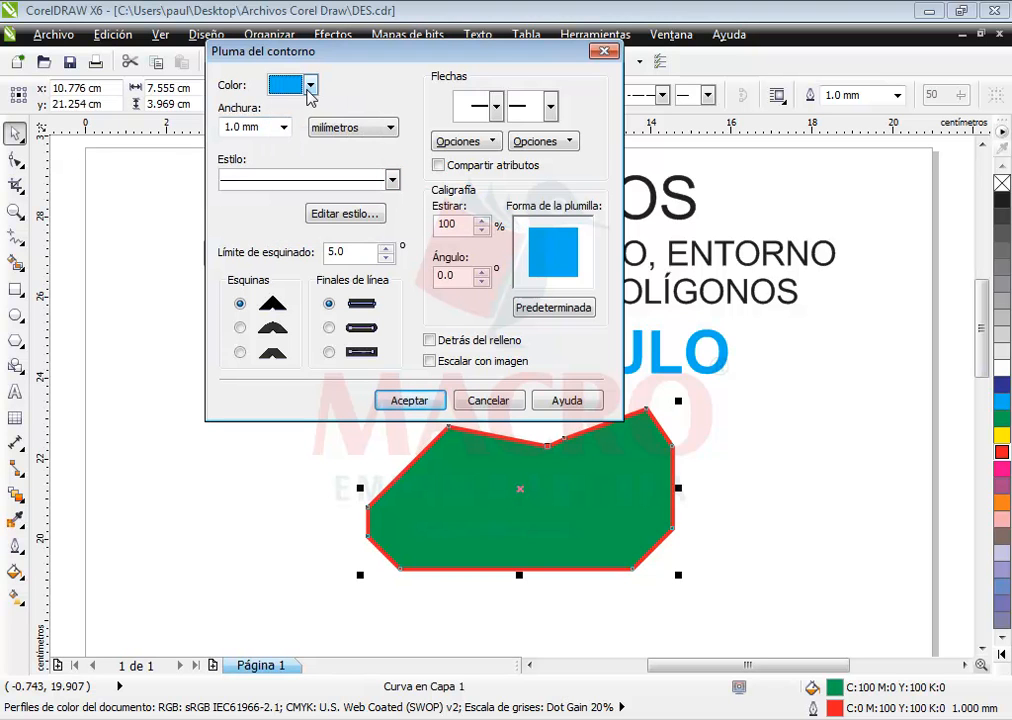
pyautogui.click(284, 127)
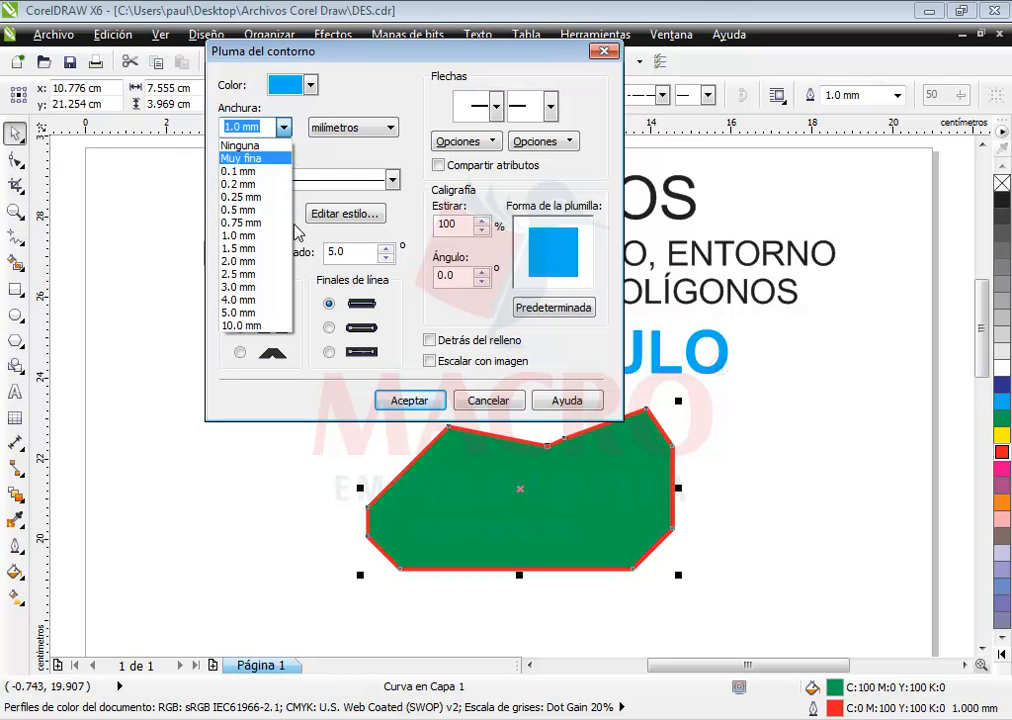
pyautogui.click(246, 250)
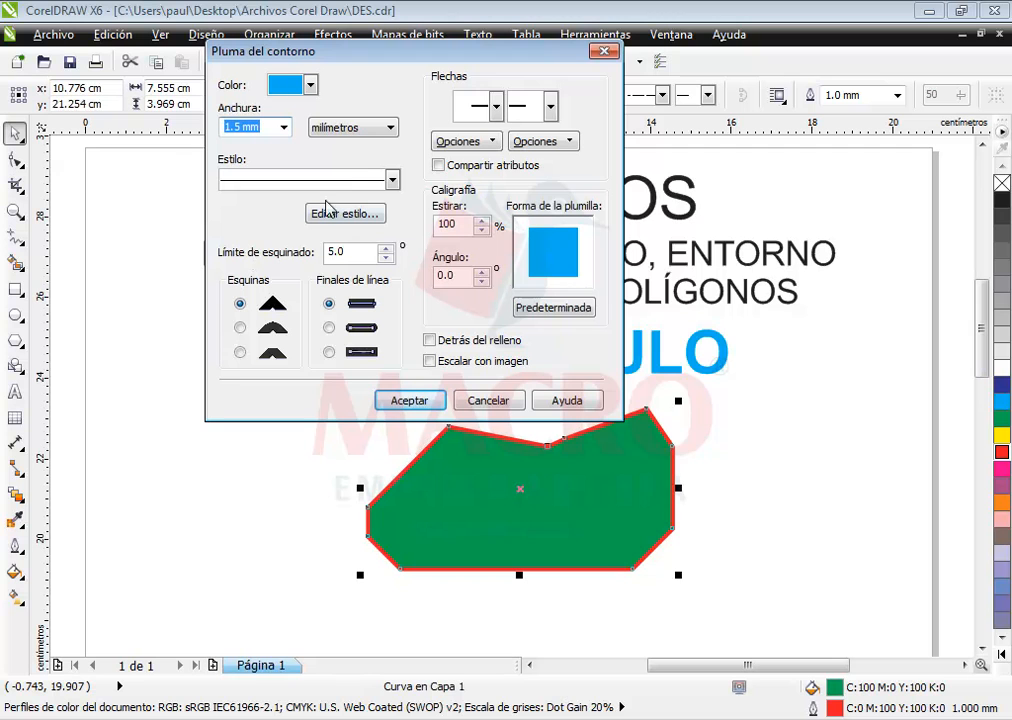
# Step: Choose a dashed line style with wider gaps for the green shape's outline, apply the outline settings and deselect the shape
pyautogui.click(392, 180)
pyautogui.moveTo(388, 230); pyautogui.dragTo(385, 271)
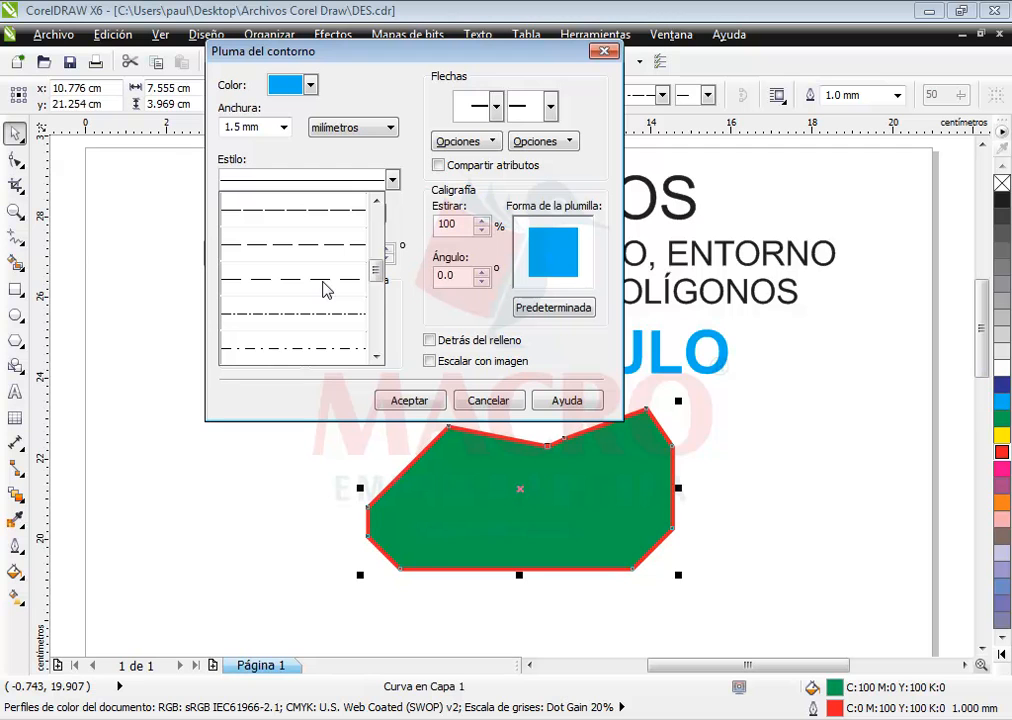
pyautogui.moveTo(378, 272); pyautogui.dragTo(389, 228)
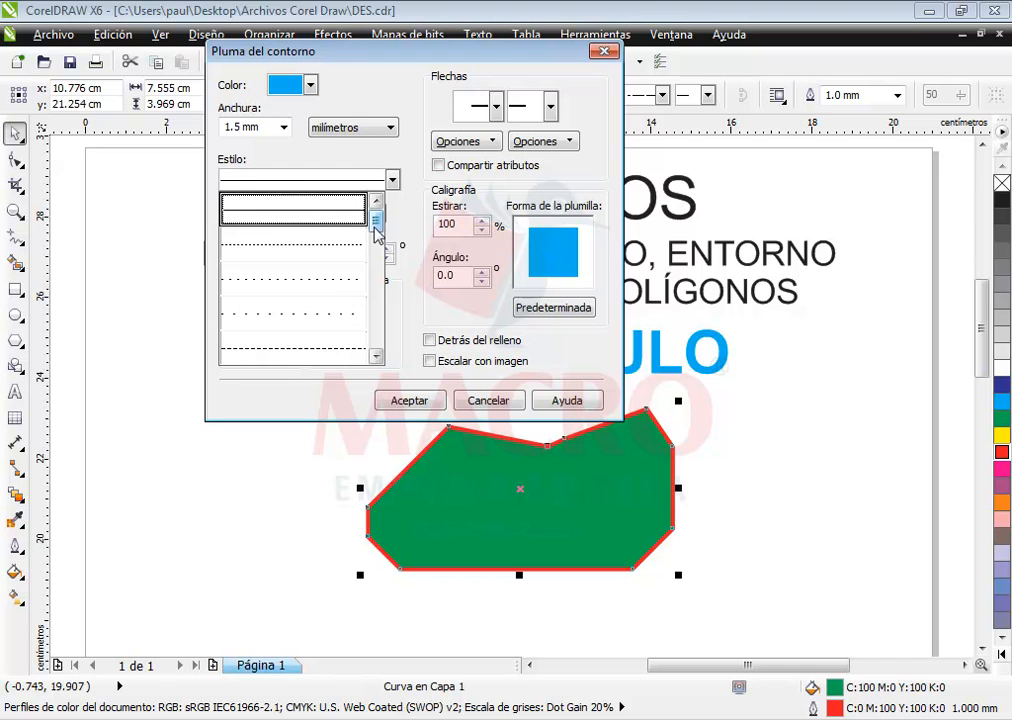
pyautogui.moveTo(376, 216); pyautogui.dragTo(376, 243)
pyautogui.click(310, 318)
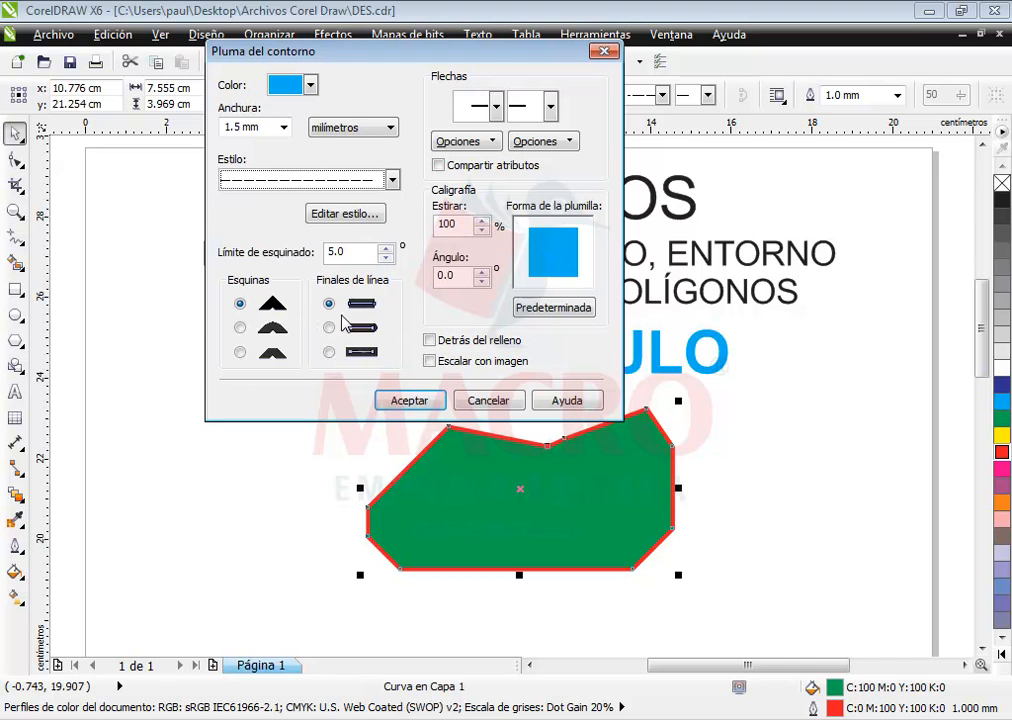
pyautogui.click(392, 179)
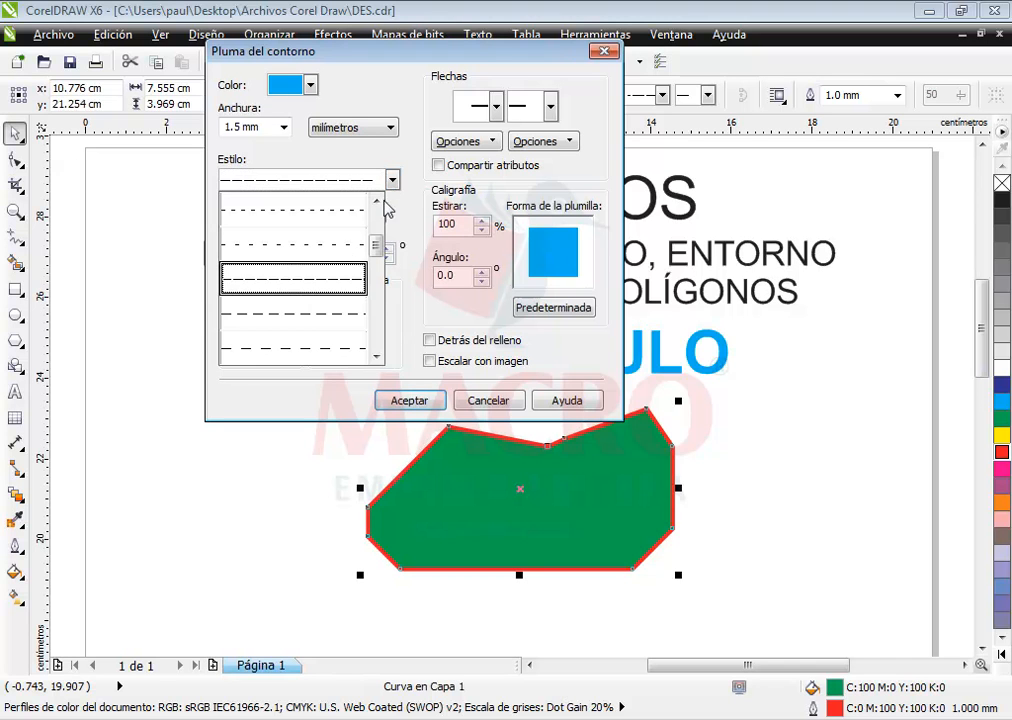
pyautogui.click(290, 327)
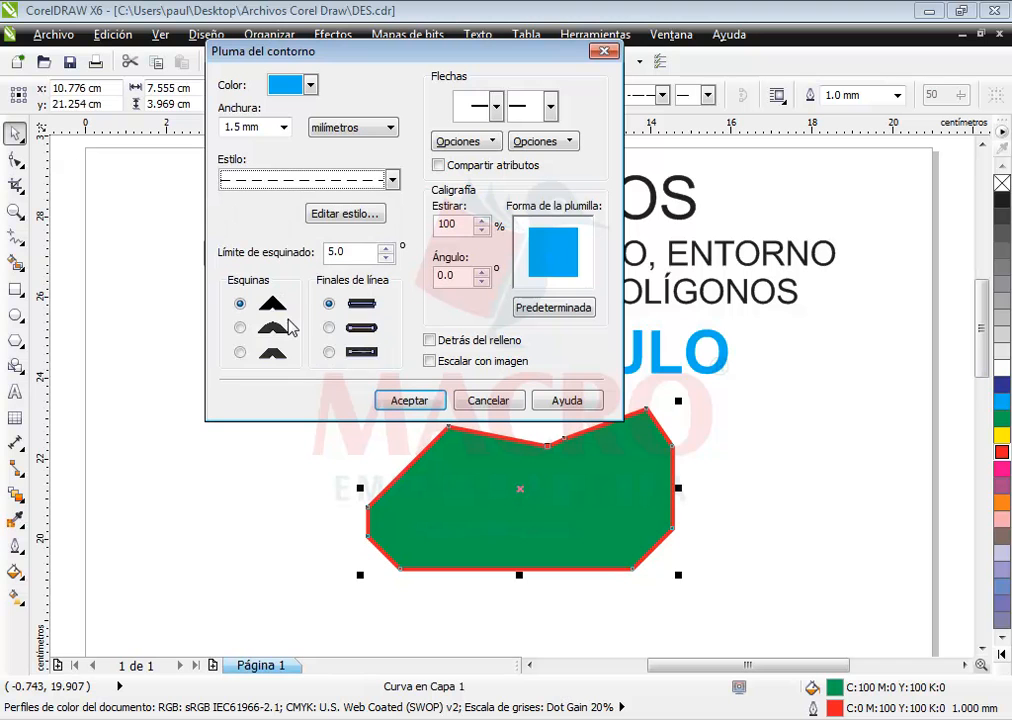
pyautogui.click(410, 403)
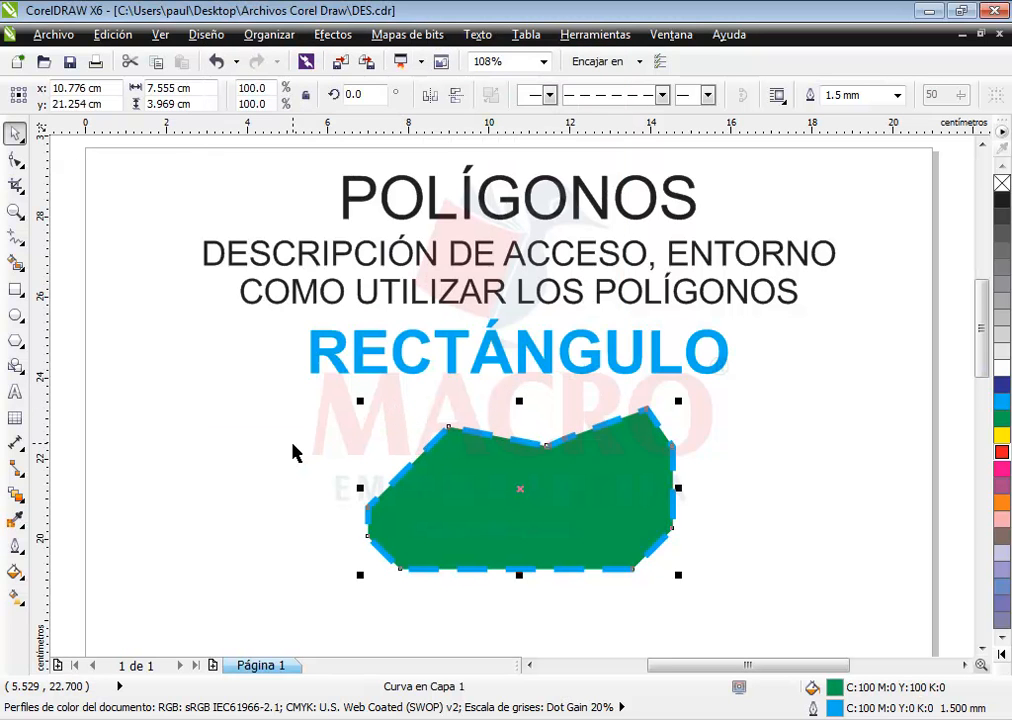
pyautogui.click(247, 487)
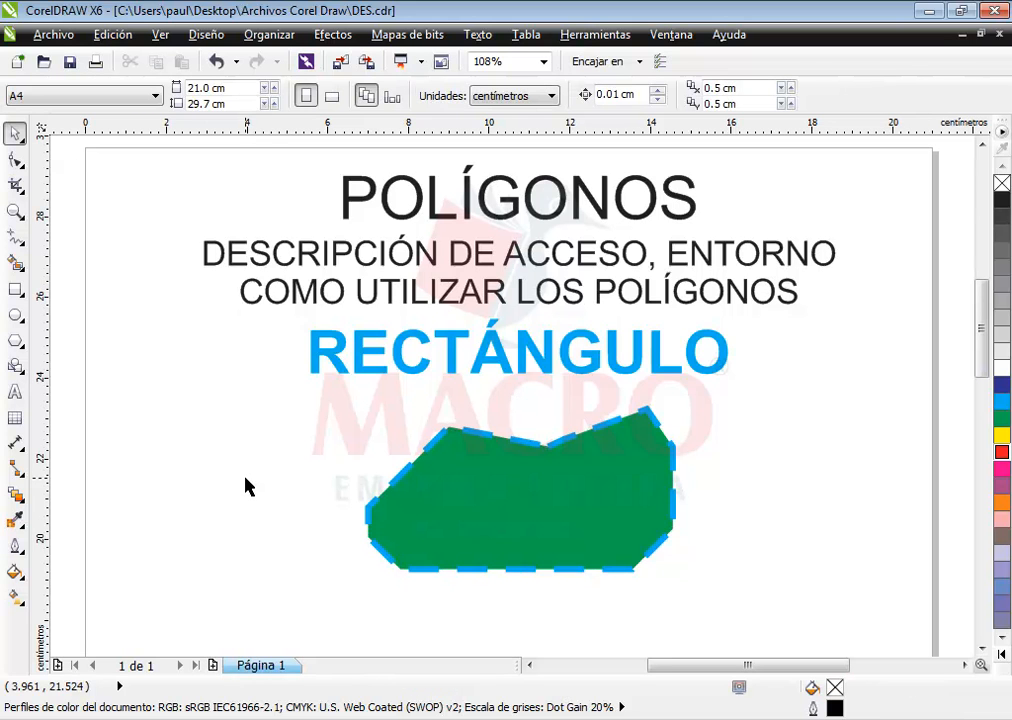
# Step: Shrink the dashed green shape and place it near the page's right edge, just below the RECTÁNGULO title
pyautogui.moveTo(505, 566); pyautogui.dragTo(558, 594)
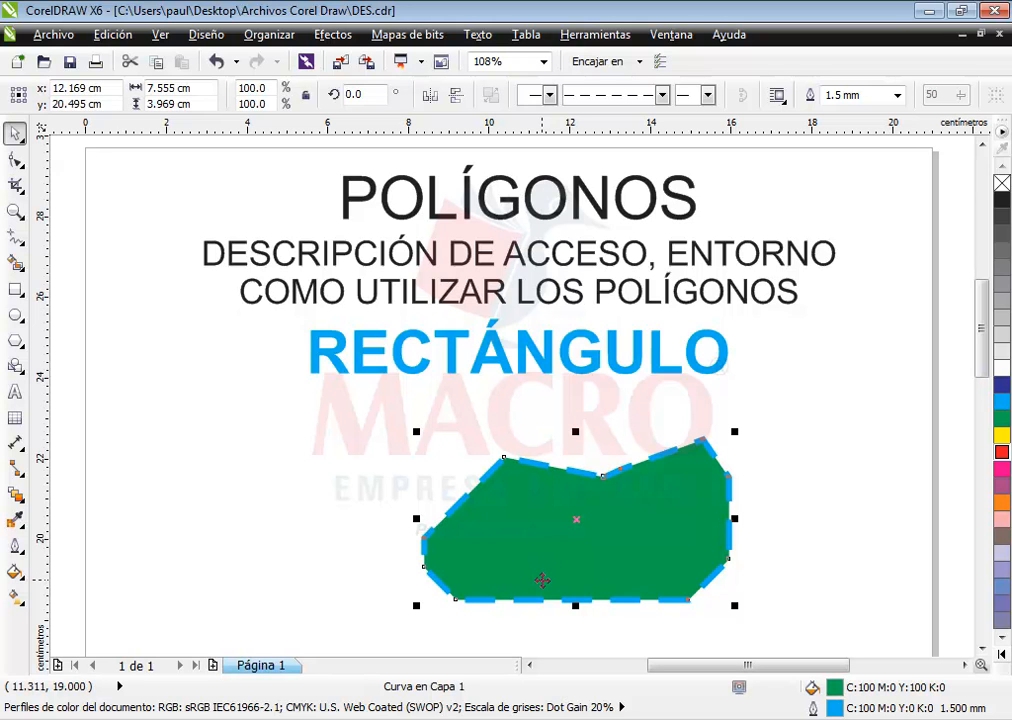
pyautogui.moveTo(552, 576); pyautogui.dragTo(665, 561)
pyautogui.moveTo(545, 599); pyautogui.dragTo(699, 523)
pyautogui.moveTo(730, 496); pyautogui.dragTo(770, 446)
pyautogui.click(517, 515)
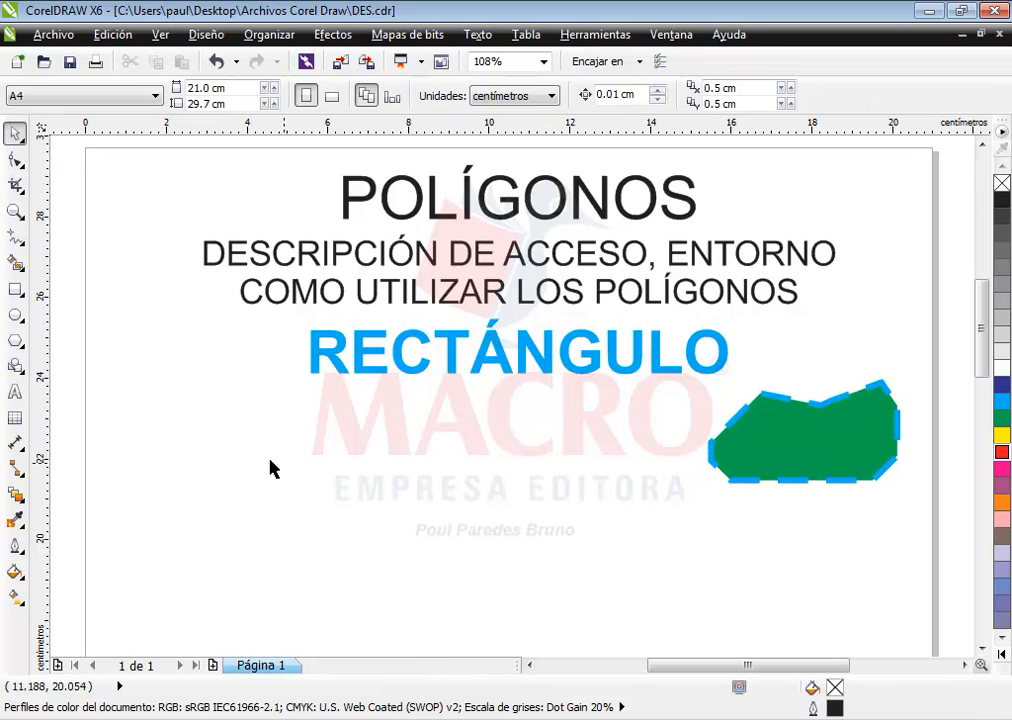
# Step: Draw a tilted 3-point rectangle about 4.36 by 4.24 cm, centred at about x 4.60 cm, y 20.12 cm
pyautogui.click(20, 297)
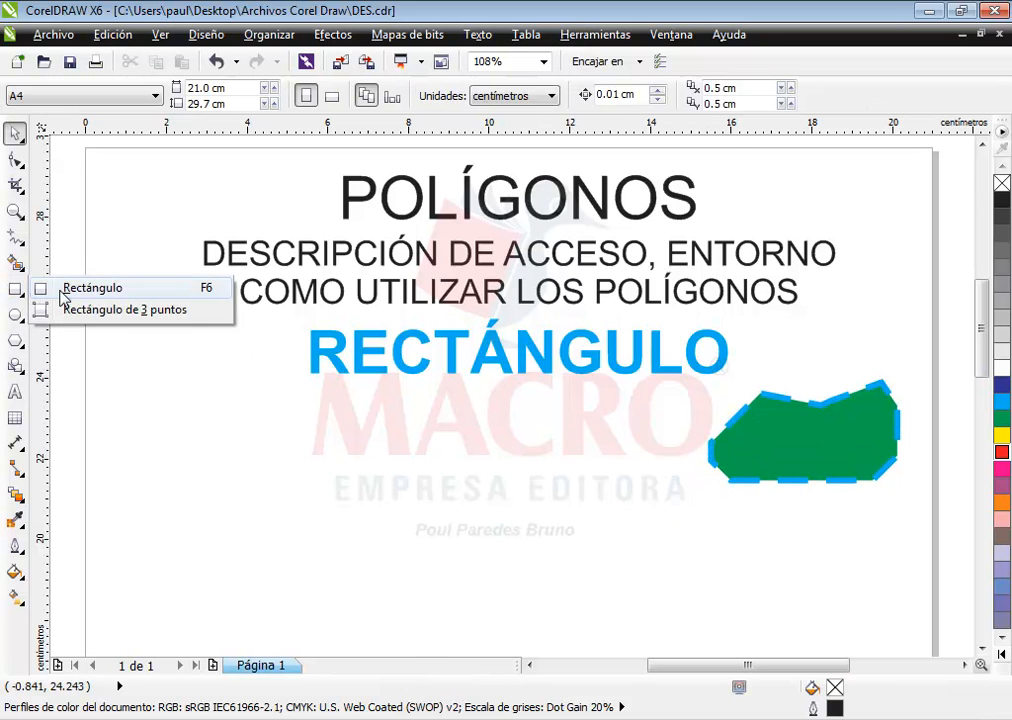
pyautogui.click(178, 315)
pyautogui.moveTo(250, 450); pyautogui.dragTo(373, 538)
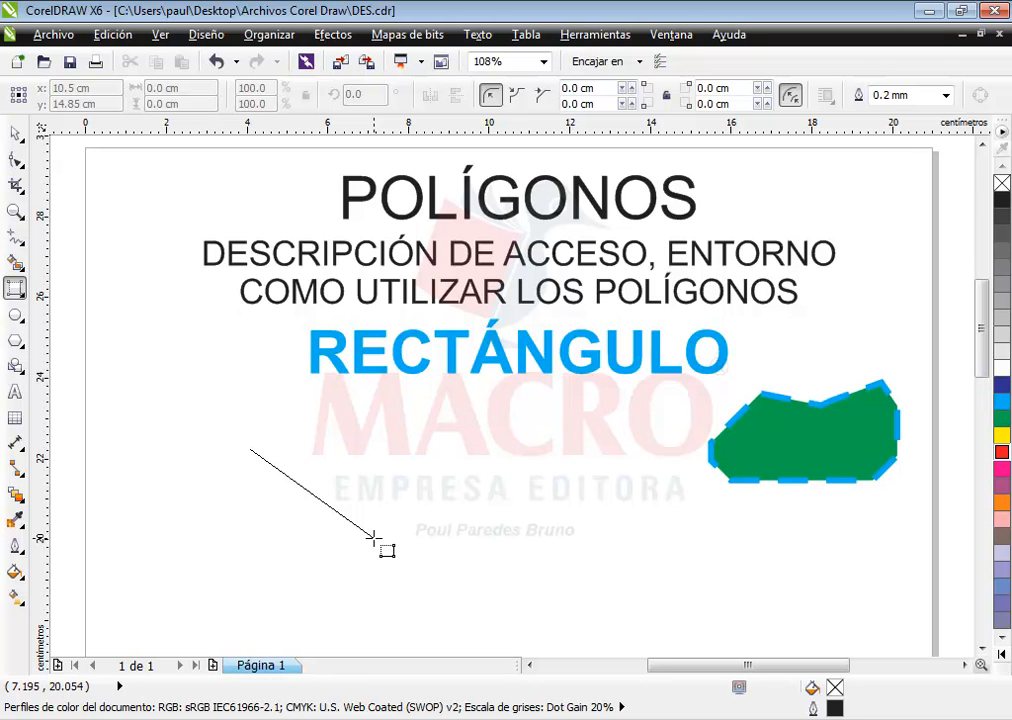
pyautogui.moveTo(373, 538); pyautogui.dragTo(353, 529)
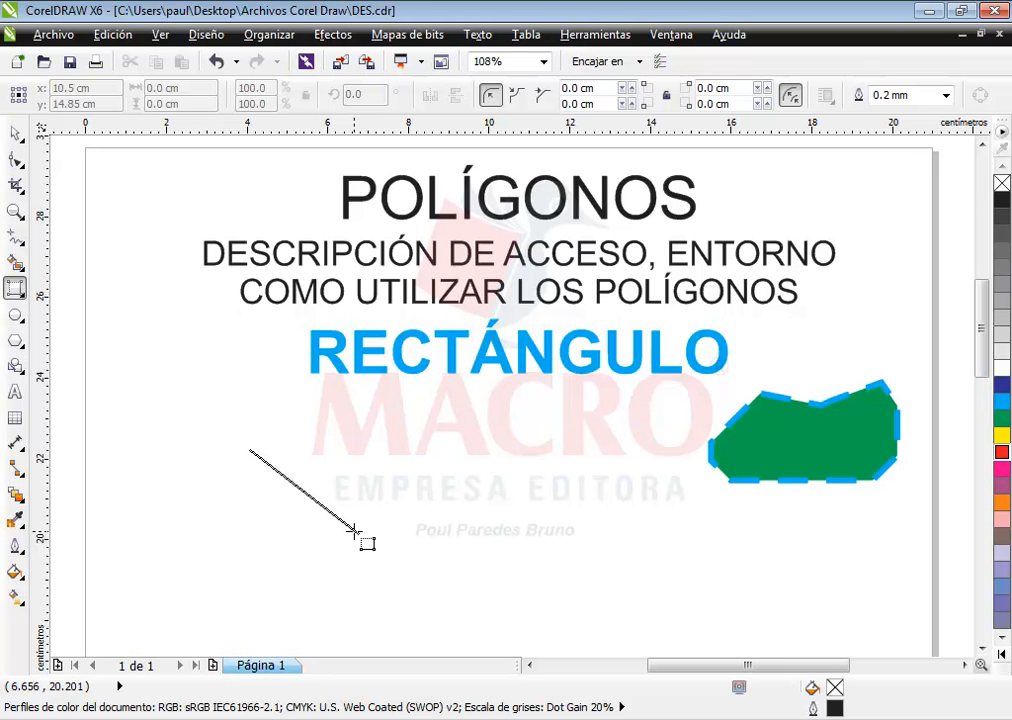
pyautogui.moveTo(353, 529); pyautogui.dragTo(356, 531)
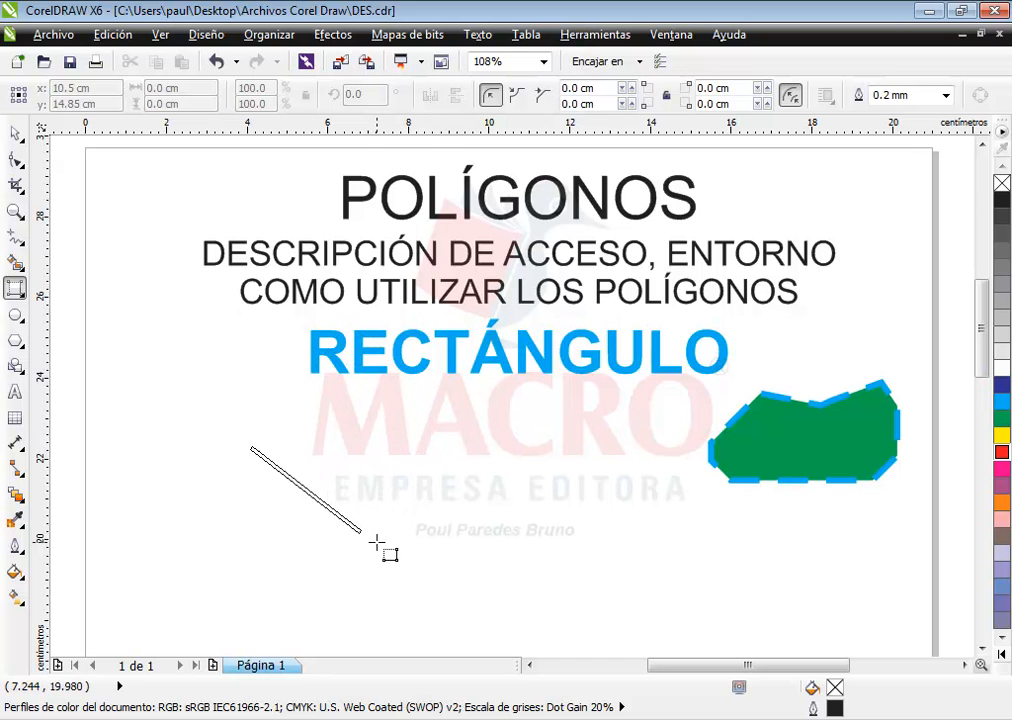
pyautogui.click(292, 620)
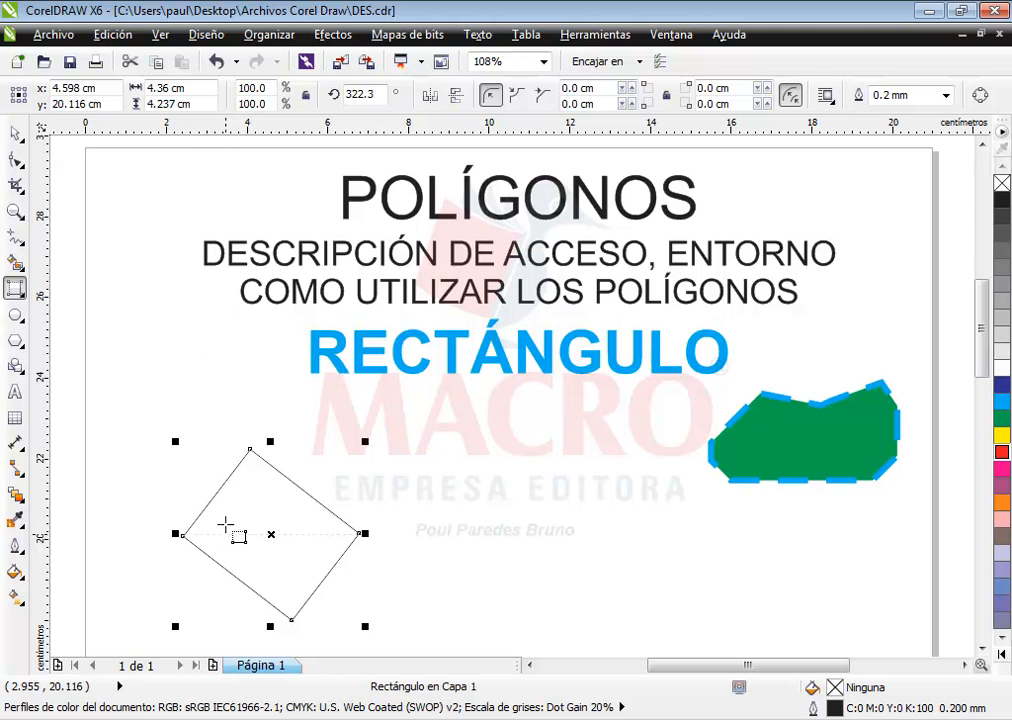
# Step: Move the tilted rectangle to about x 3.82 cm, y 21.20 cm and fill it with yellow
pyautogui.click(14, 134)
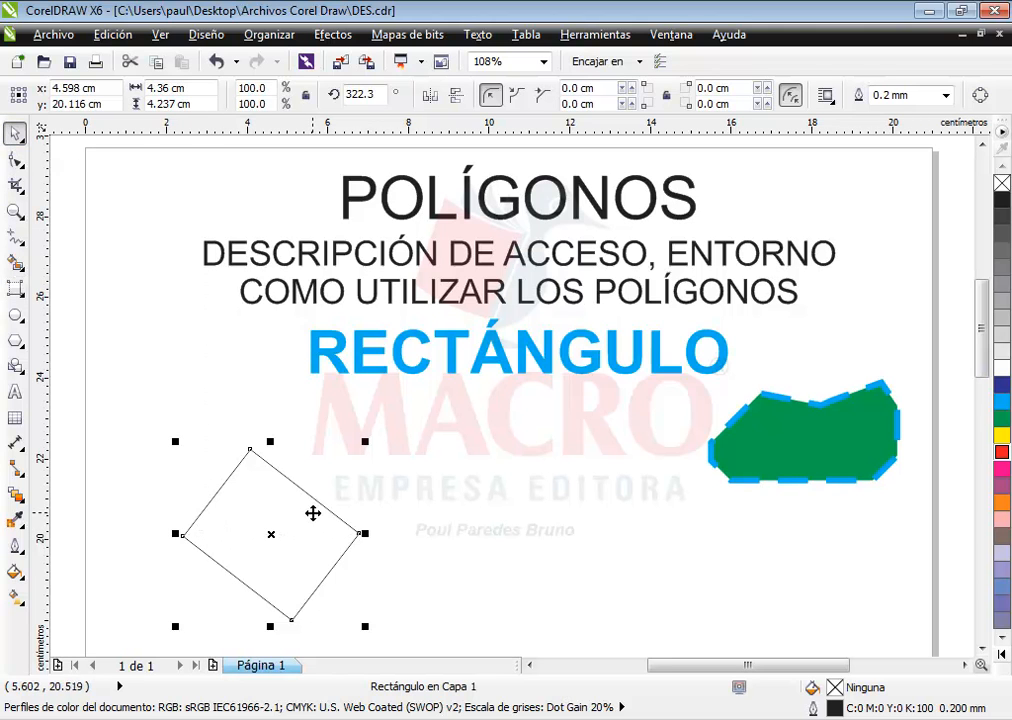
pyautogui.moveTo(268, 528); pyautogui.dragTo(262, 500)
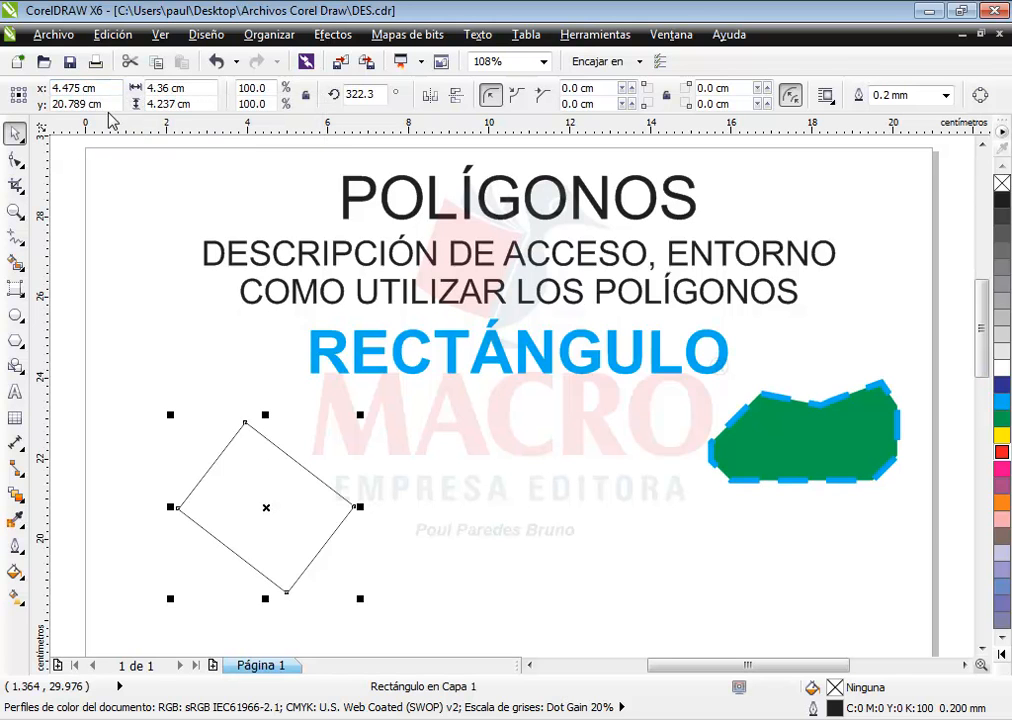
pyautogui.moveTo(298, 529); pyautogui.dragTo(412, 543)
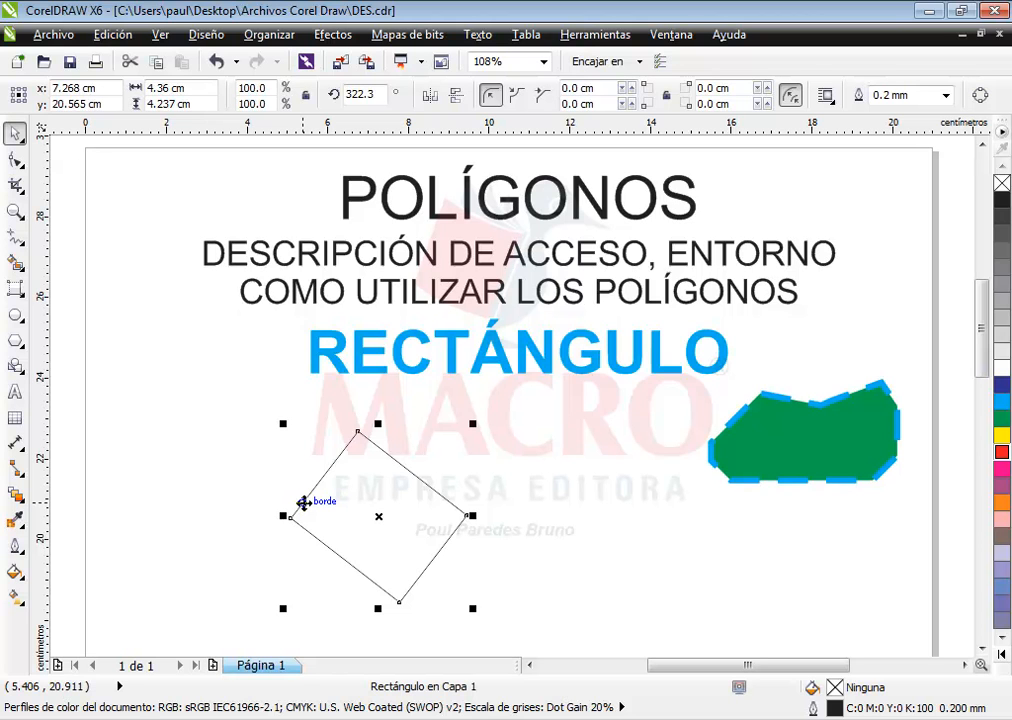
pyautogui.moveTo(388, 504); pyautogui.dragTo(326, 506)
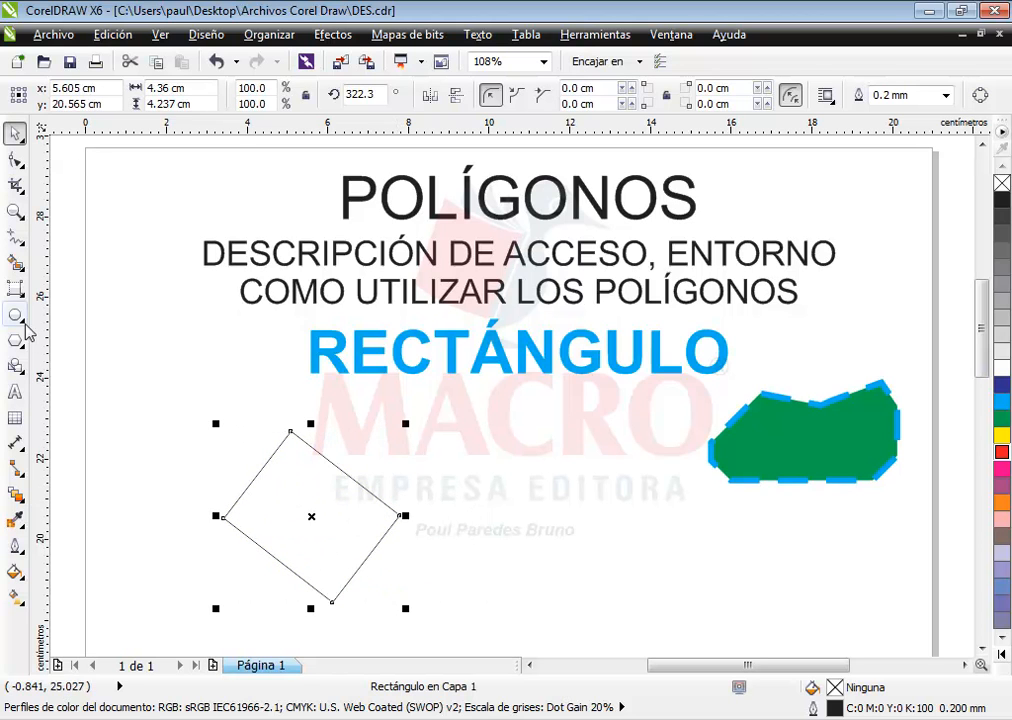
pyautogui.click(15, 289)
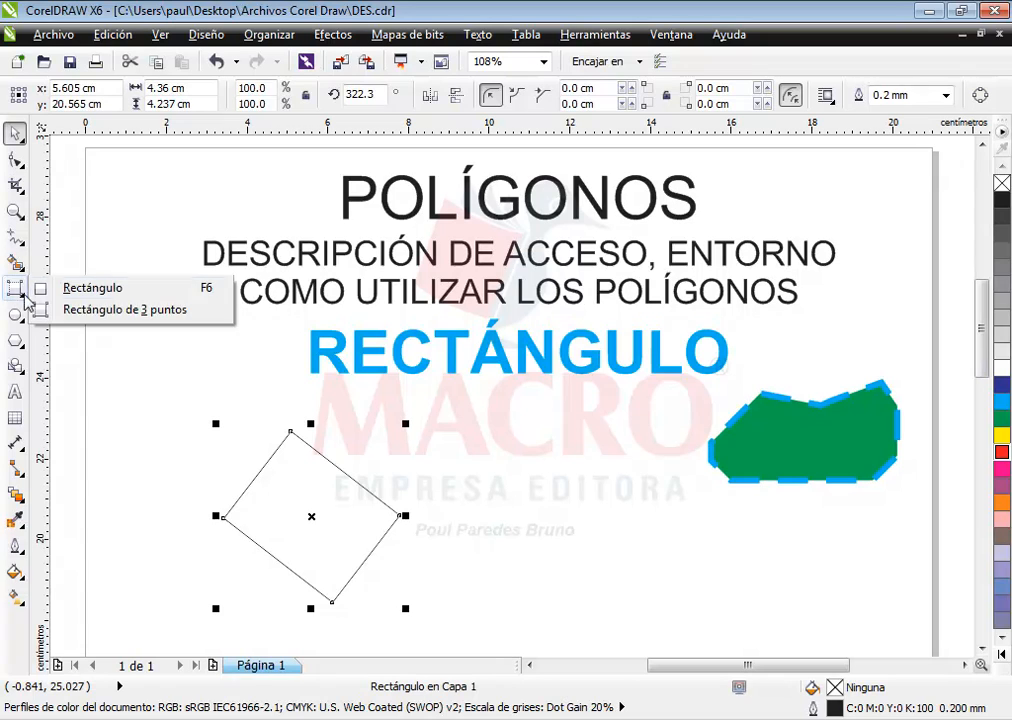
pyautogui.click(104, 310)
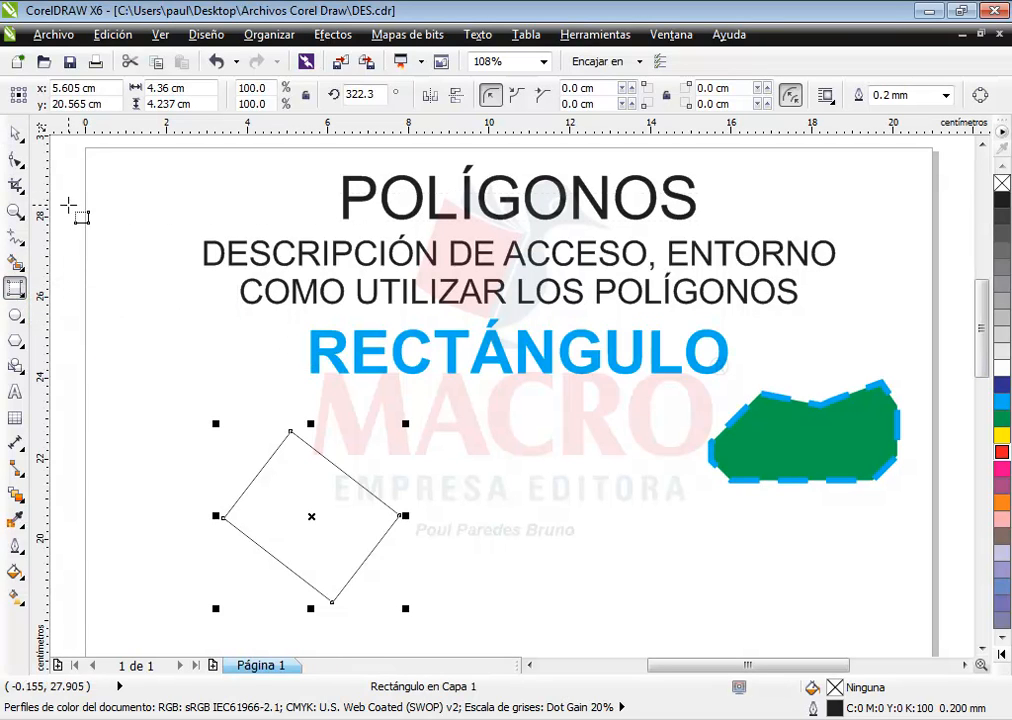
pyautogui.click(15, 133)
pyautogui.moveTo(292, 510); pyautogui.dragTo(221, 484)
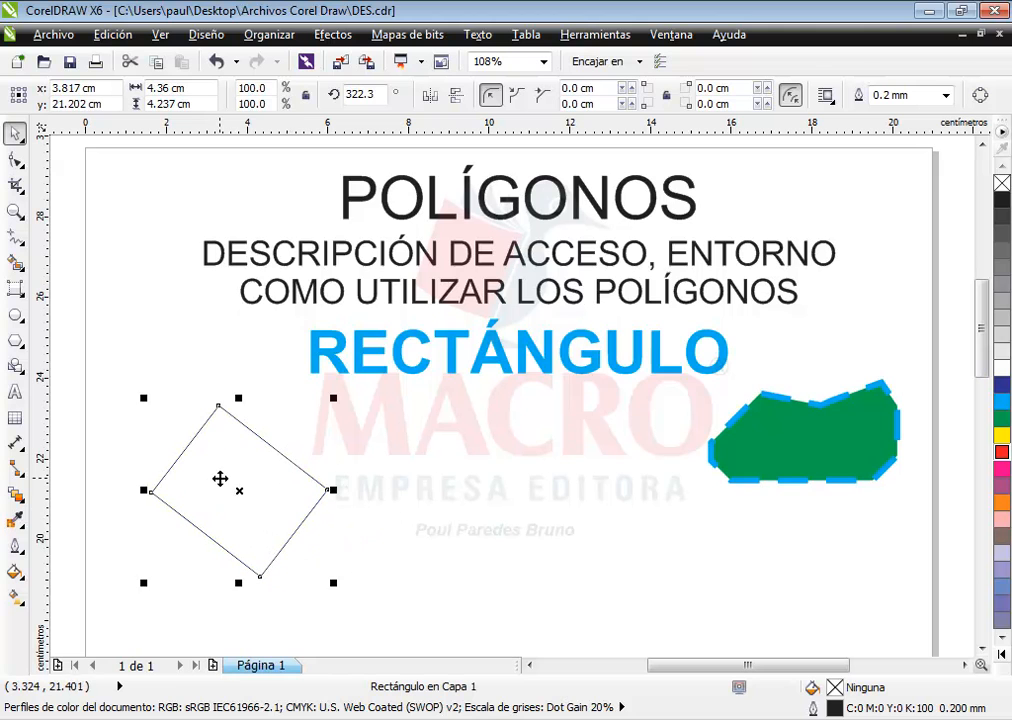
pyautogui.click(1002, 467)
pyautogui.click(1002, 436)
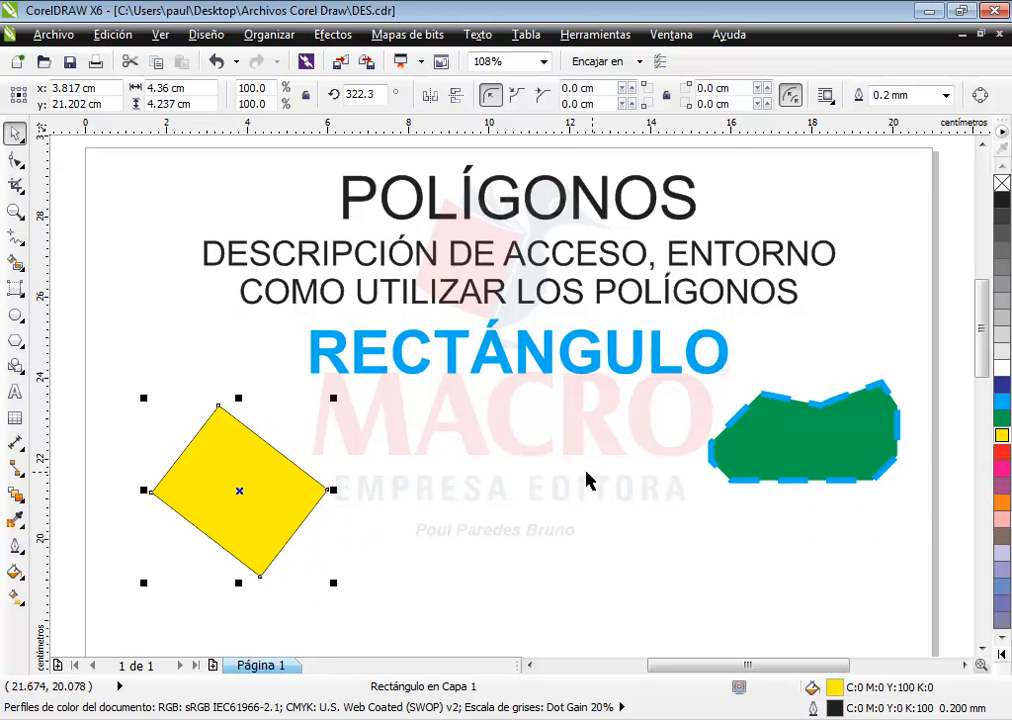
# Step: Duplicate the yellow tilted rectangle to about x 8.60 cm, y 21.20 cm and mirror the copy horizontally
pyautogui.click(238, 480)
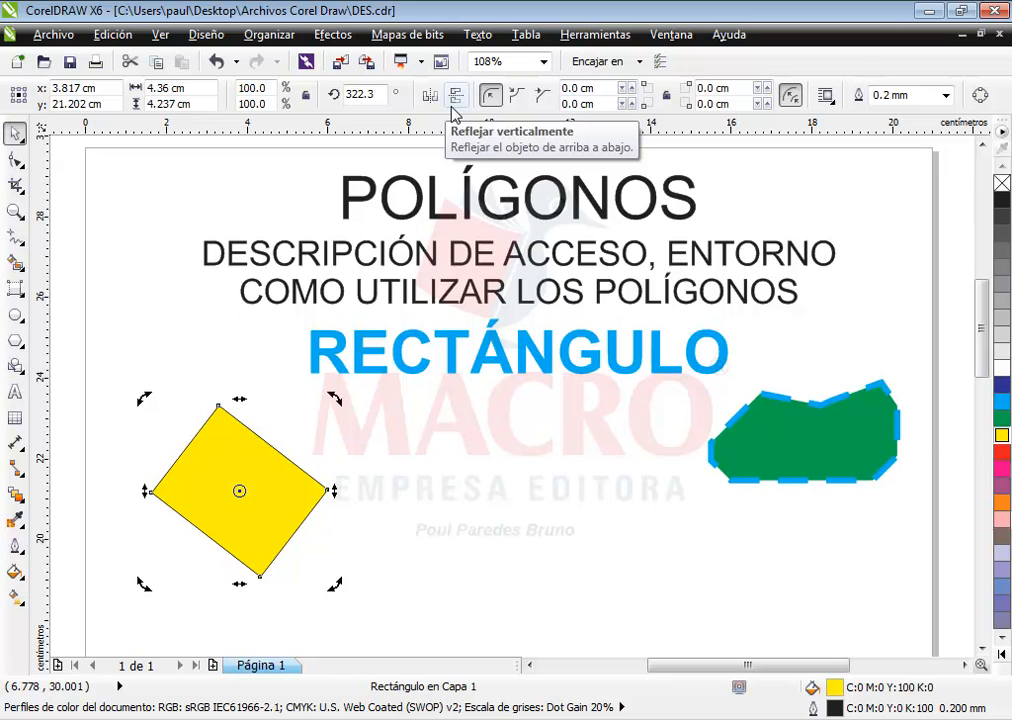
pyautogui.click(350, 535)
pyautogui.click(257, 489)
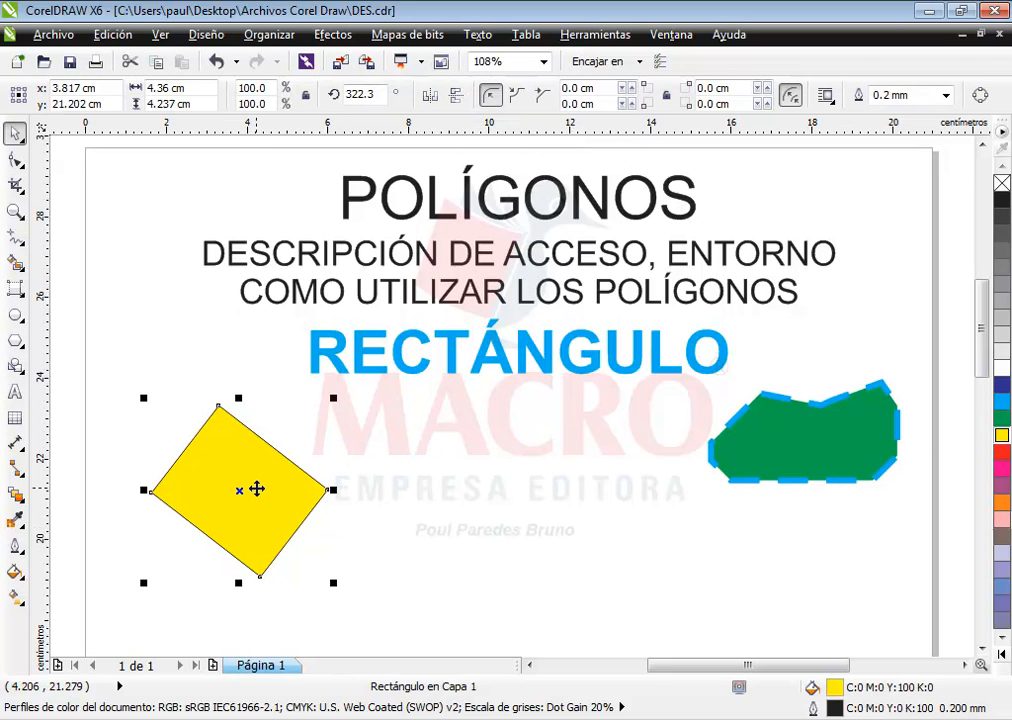
pyautogui.moveTo(257, 489); pyautogui.dragTo(453, 487)
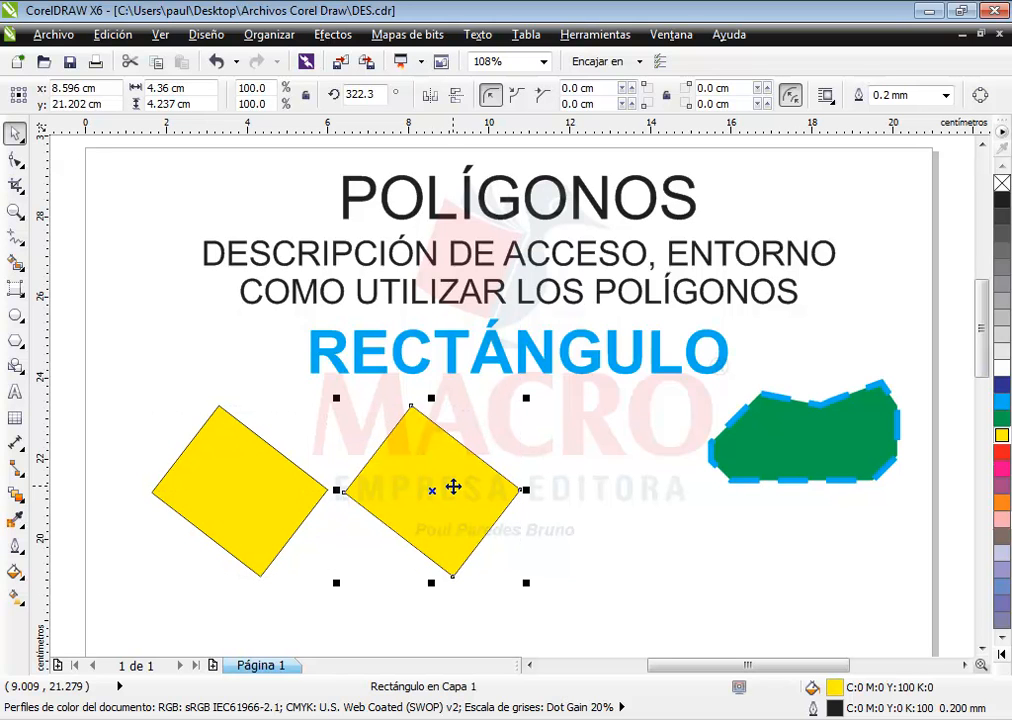
pyautogui.click(429, 97)
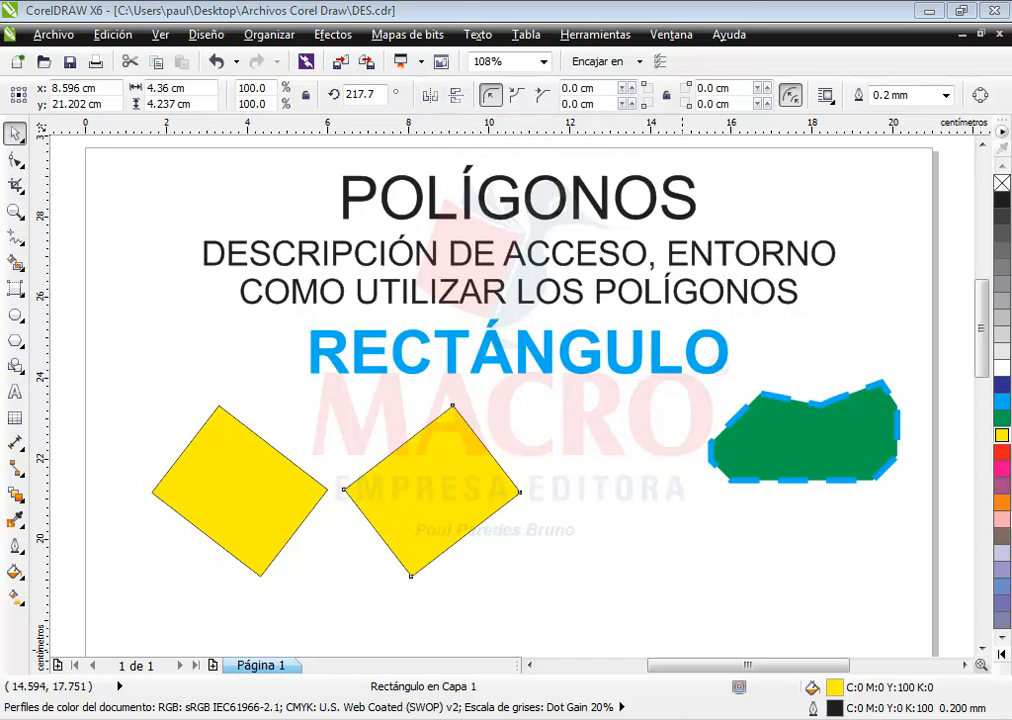
# Step: Shift the mirrored copy right and down, move the original level with it at about x 5.61 cm, y 20.57 cm, and deselect
pyautogui.moveTo(446, 493); pyautogui.dragTo(548, 517)
pyautogui.moveTo(282, 498); pyautogui.dragTo(355, 508)
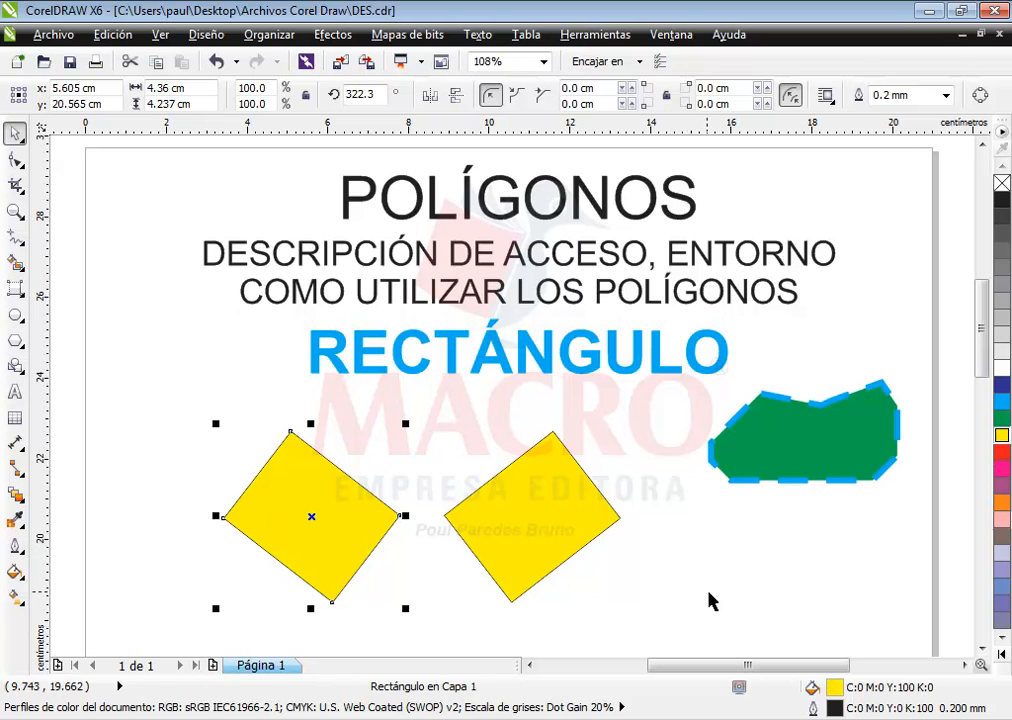
pyautogui.click(732, 609)
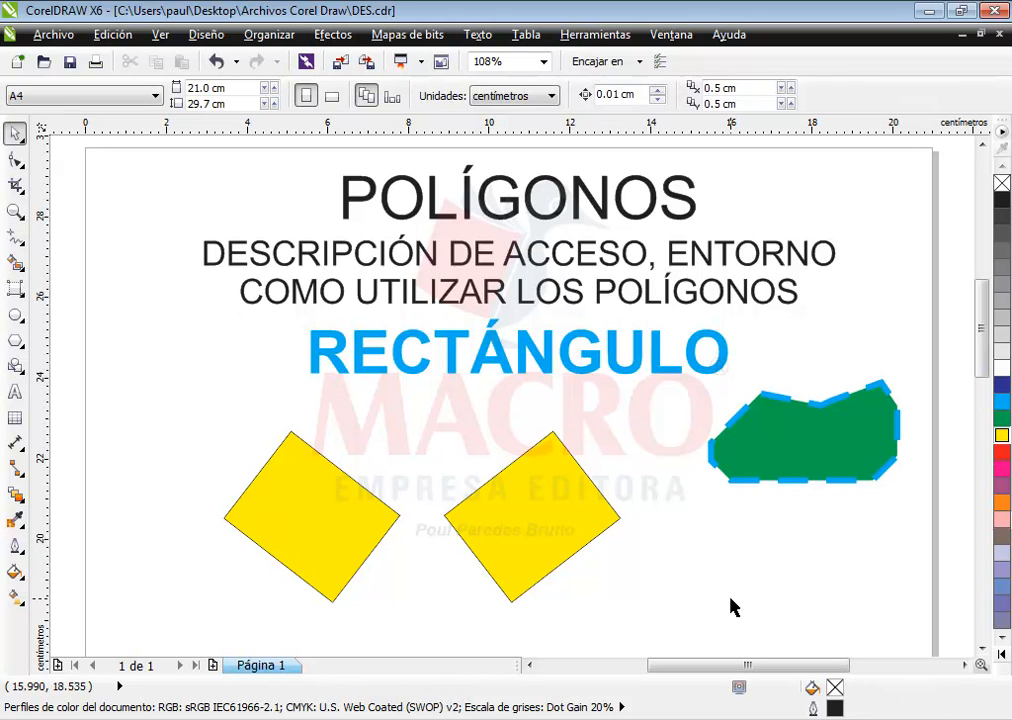